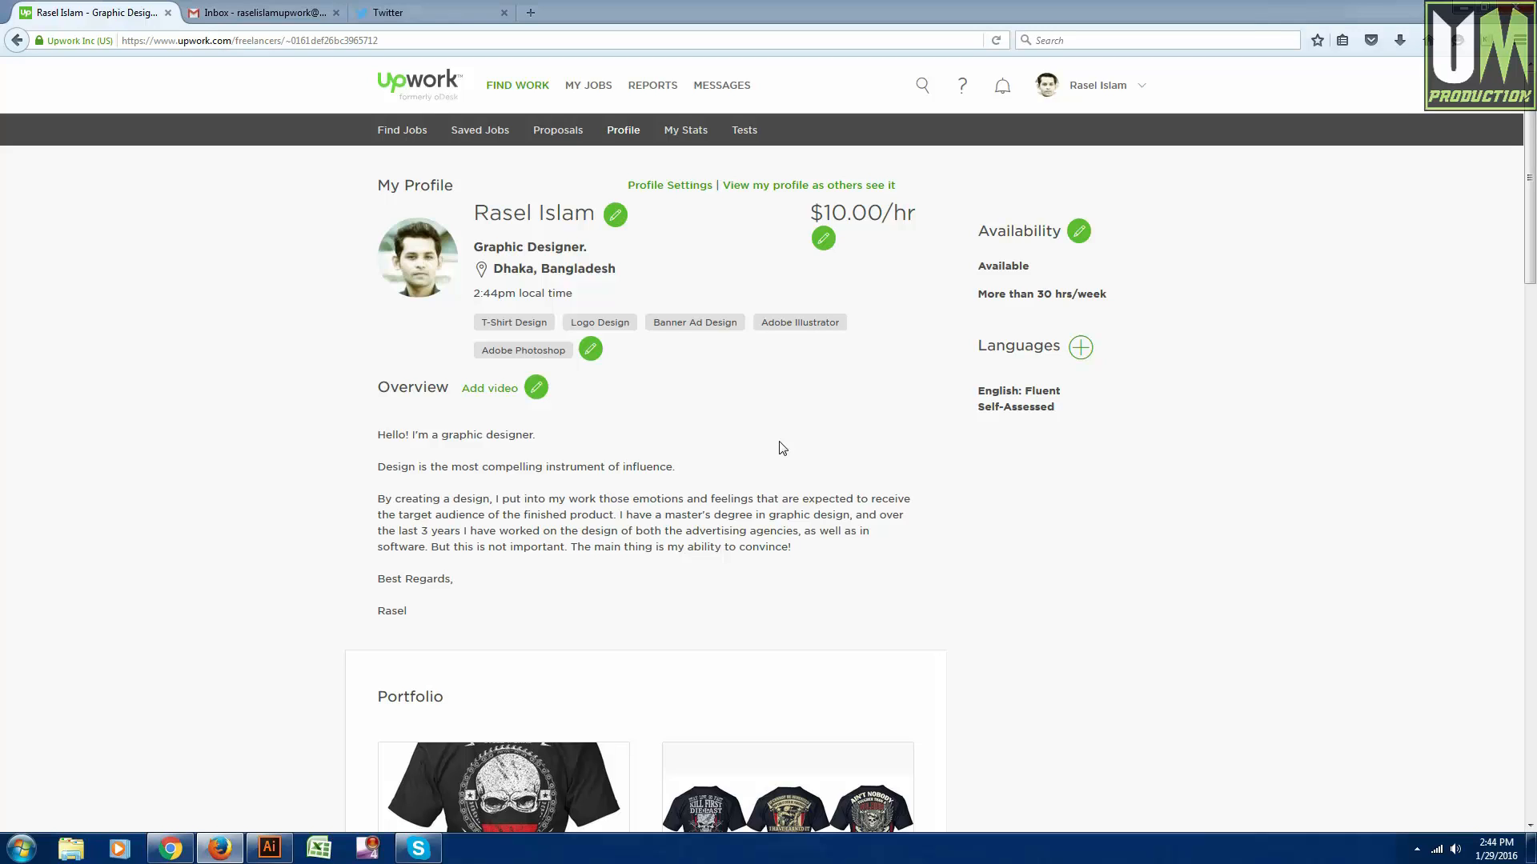
- Examine the freelancer profile's overview text, portfolio samples and certifications on Upwork
scroll(782, 448, down, 3)
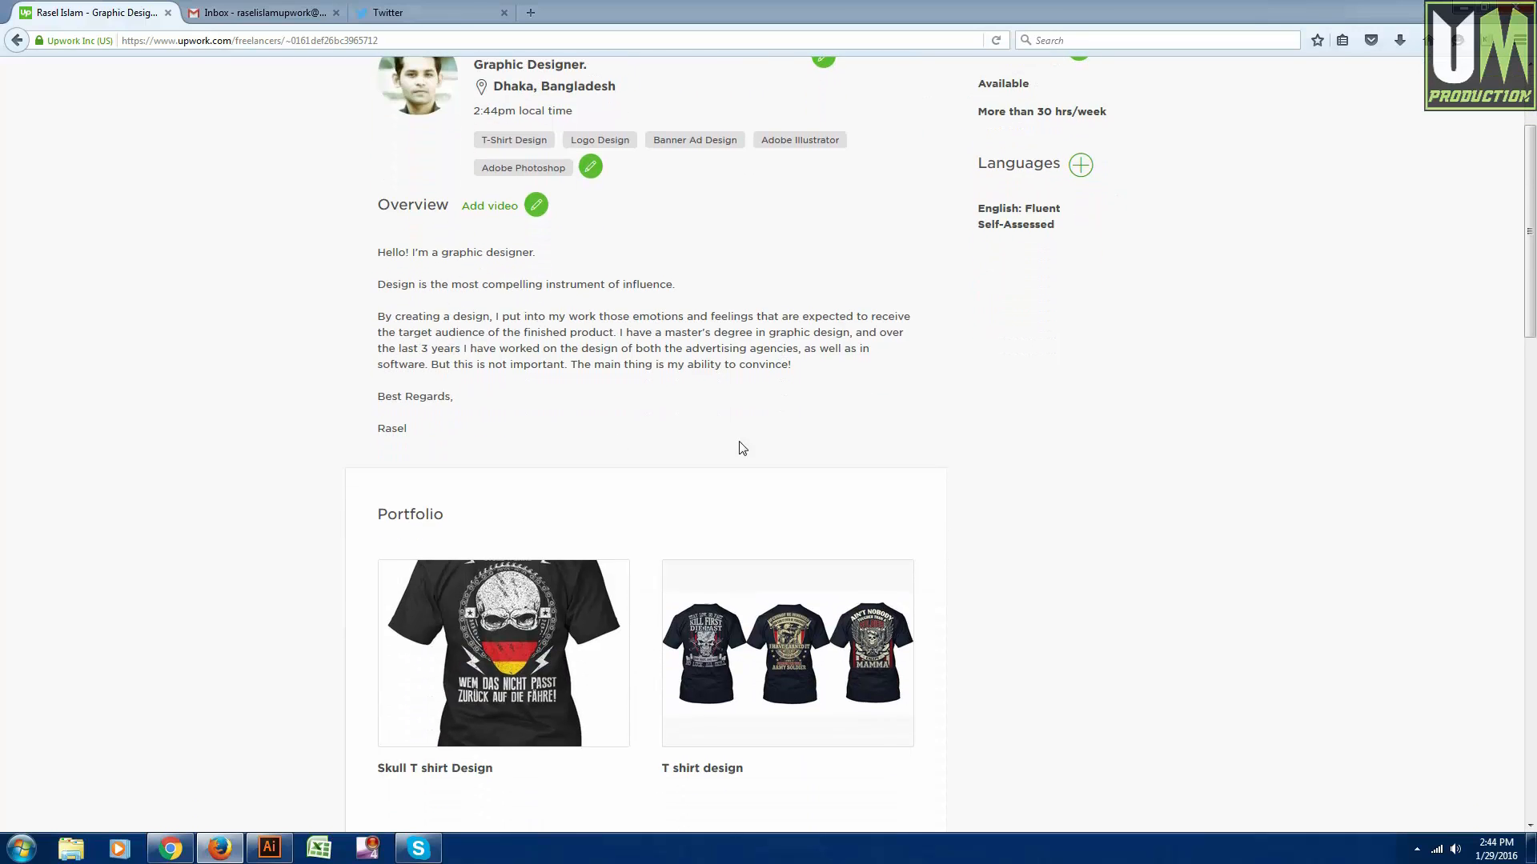
scroll(497, 400, down, 2)
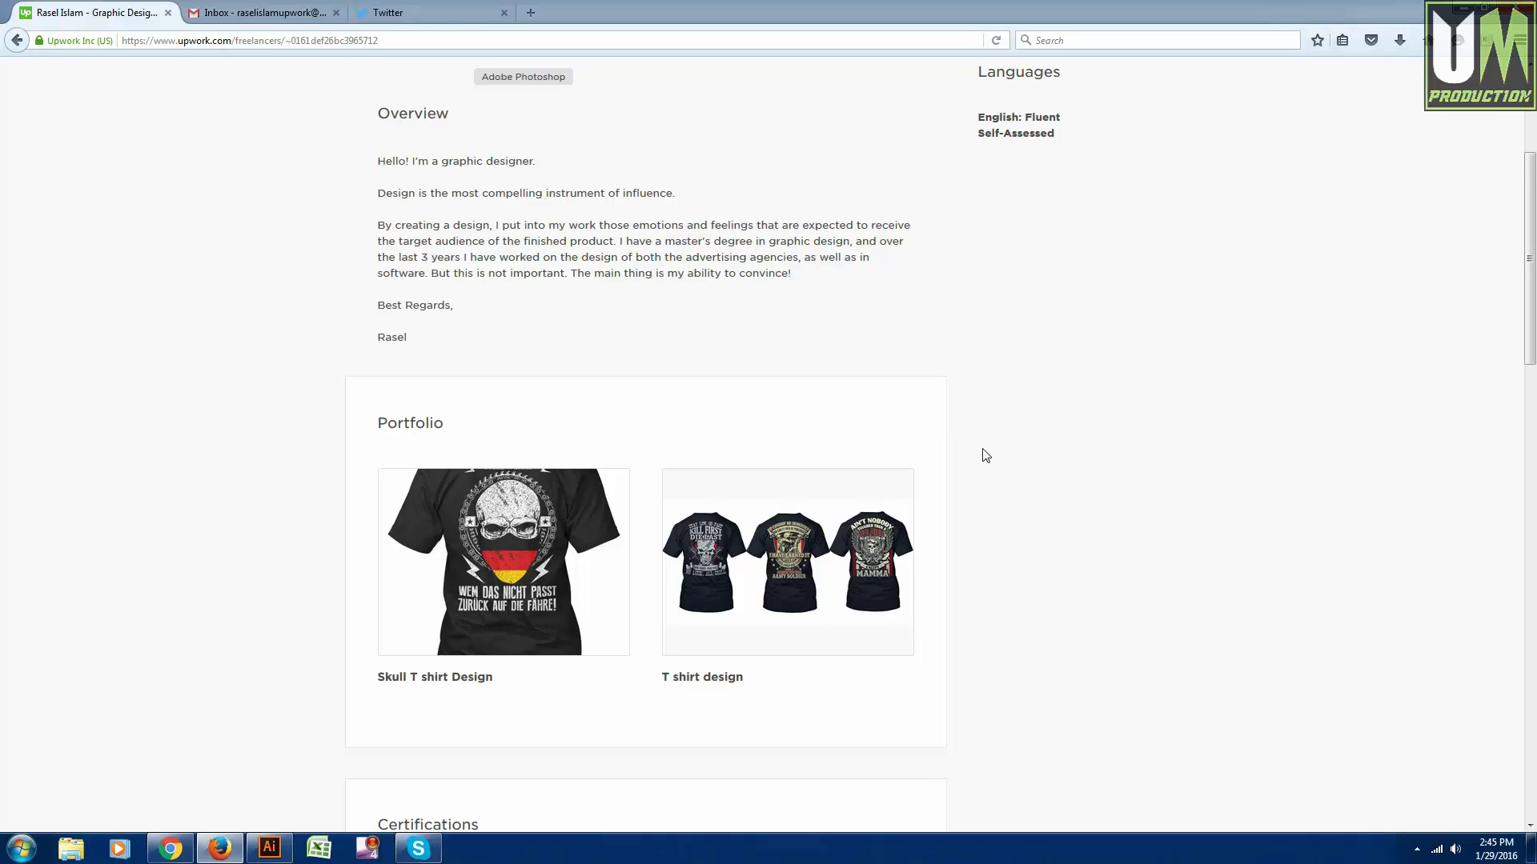
scroll(986, 455, down, 2)
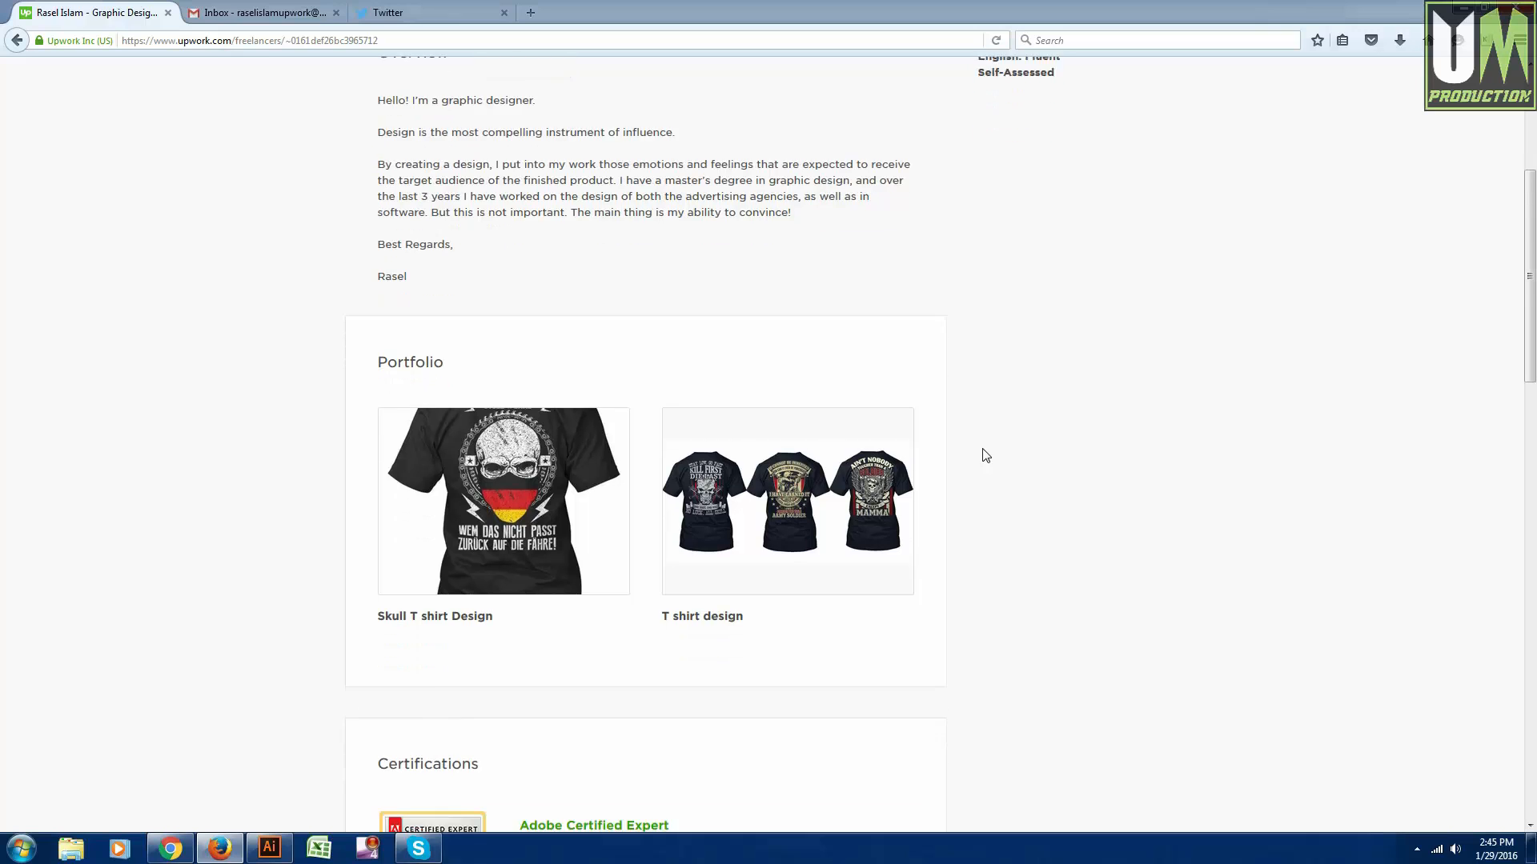
scroll(986, 455, up, 2)
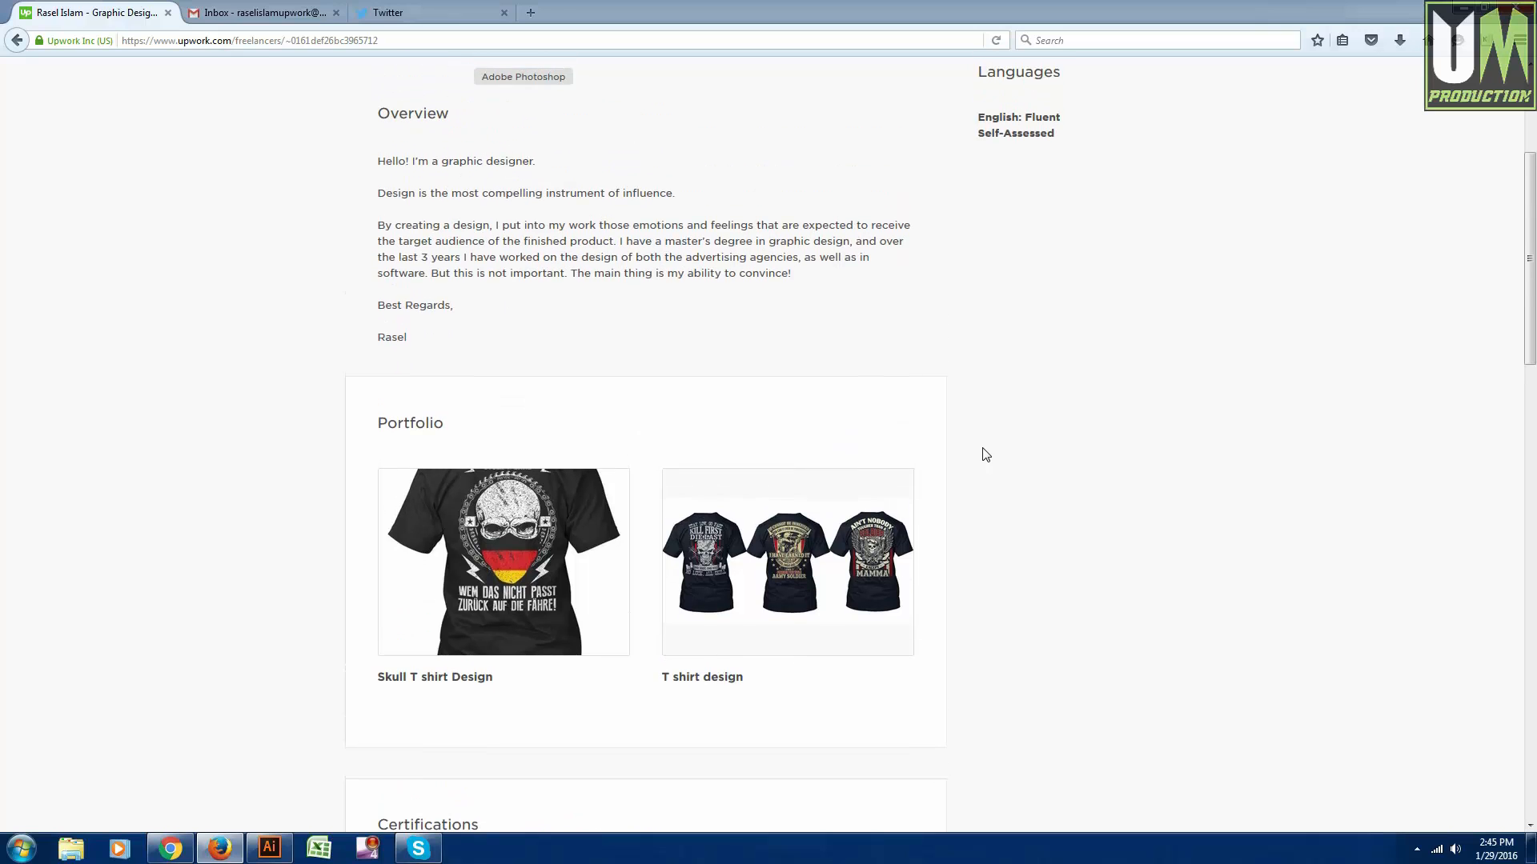
scroll(986, 455, up, 2)
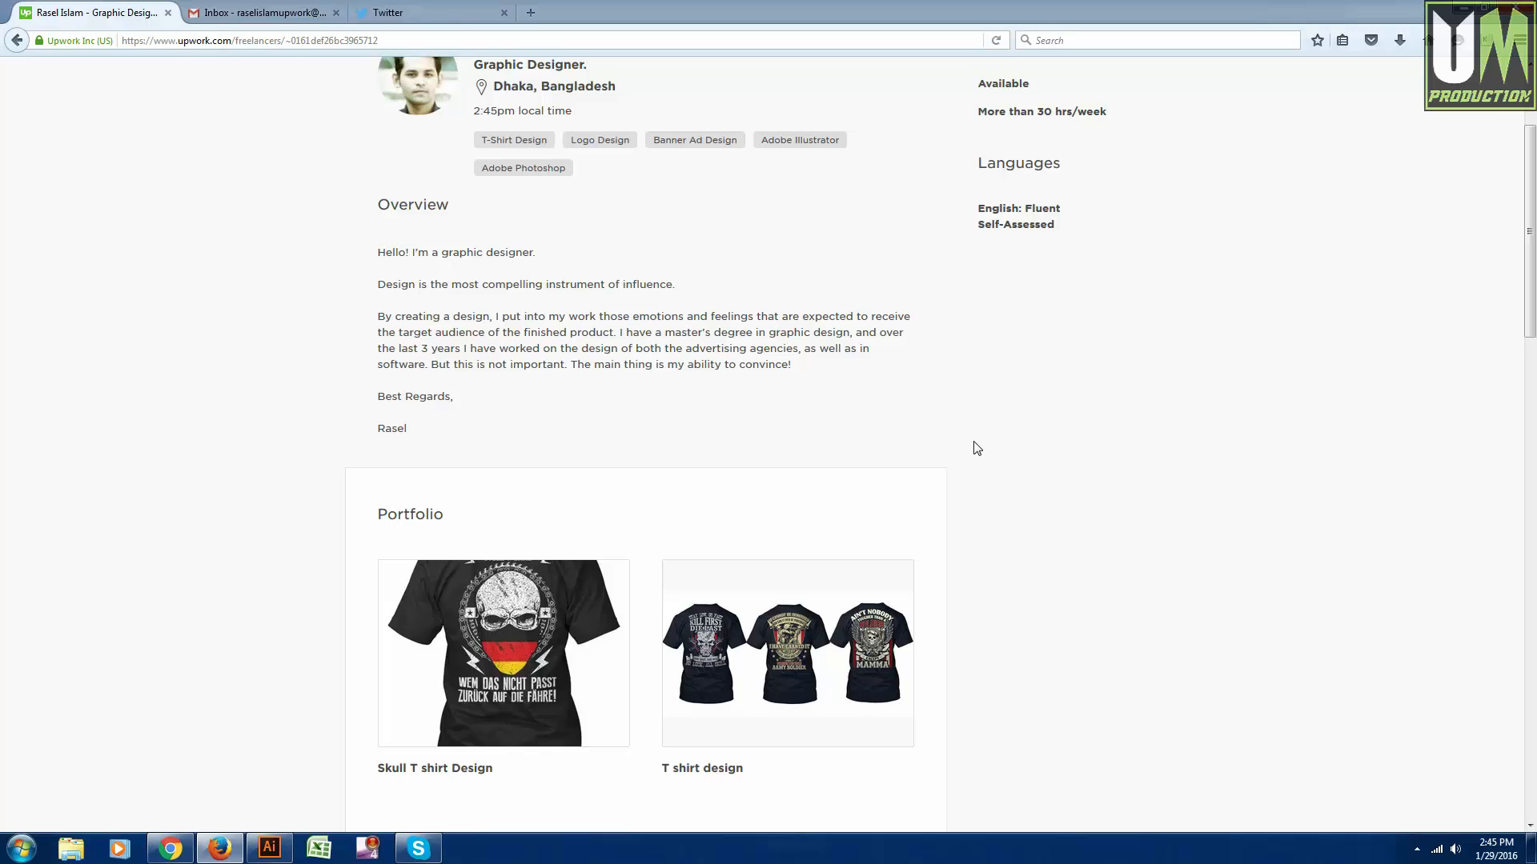
scroll(976, 448, down, 2)
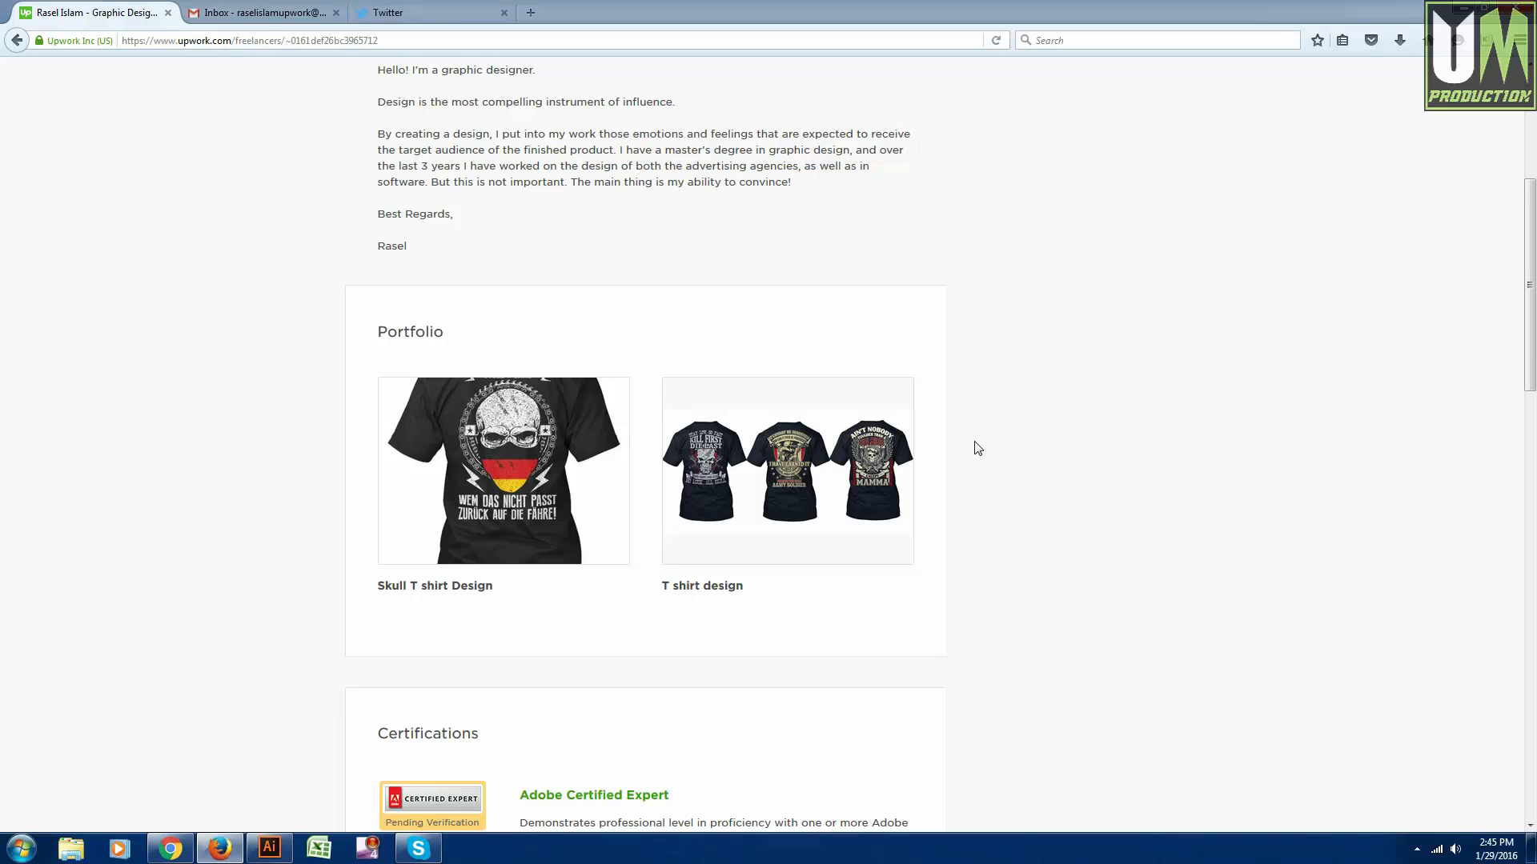
scroll(978, 448, down, 1)
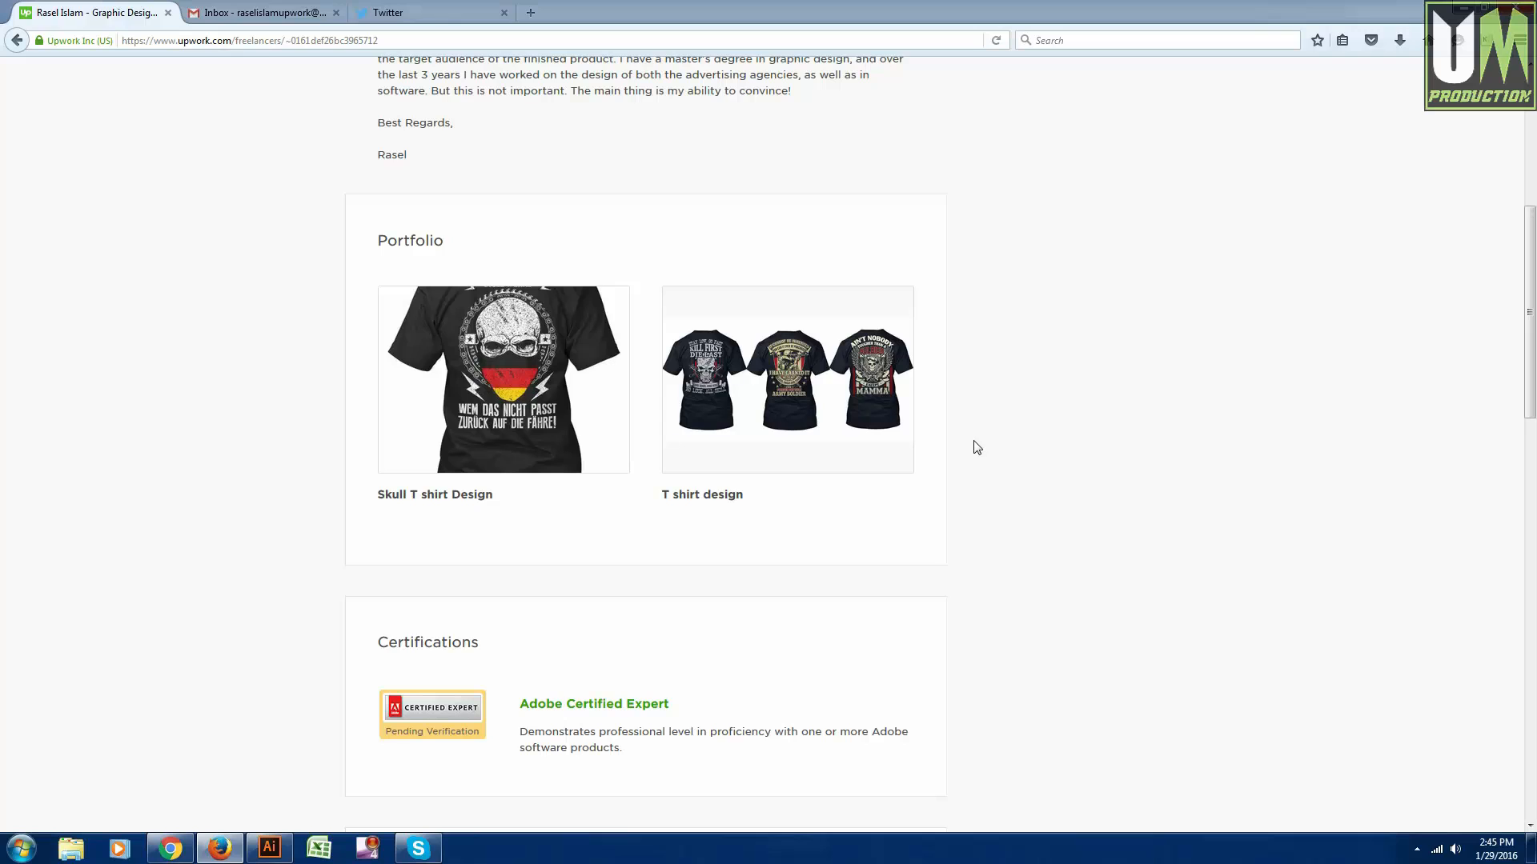
scroll(978, 448, up, 1)
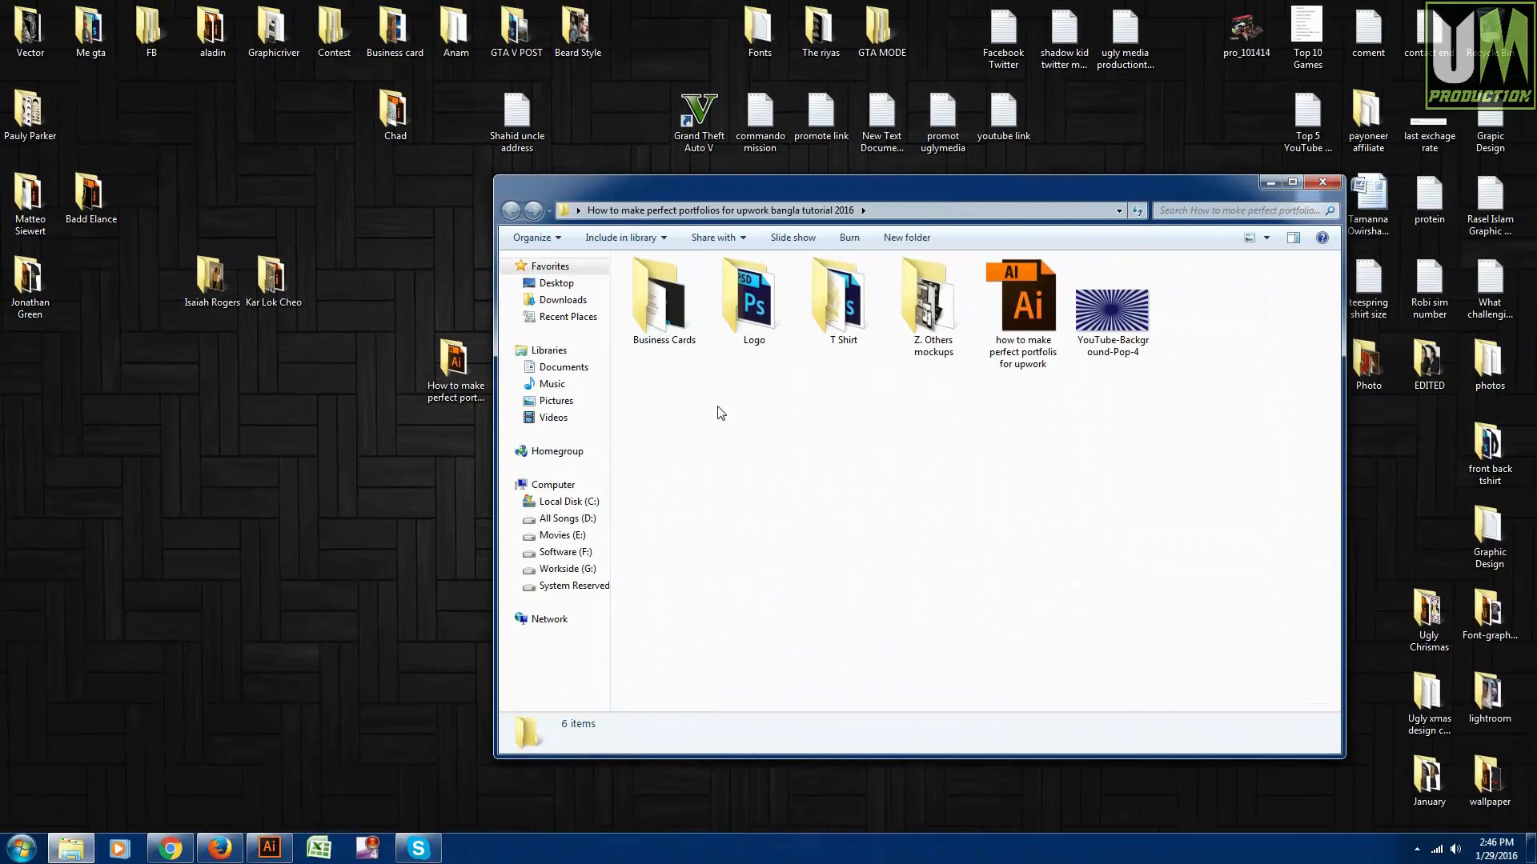
- Open the Nurse t shirt design file from the tutorial's T Shirt folder in Photoshop
click(677, 344)
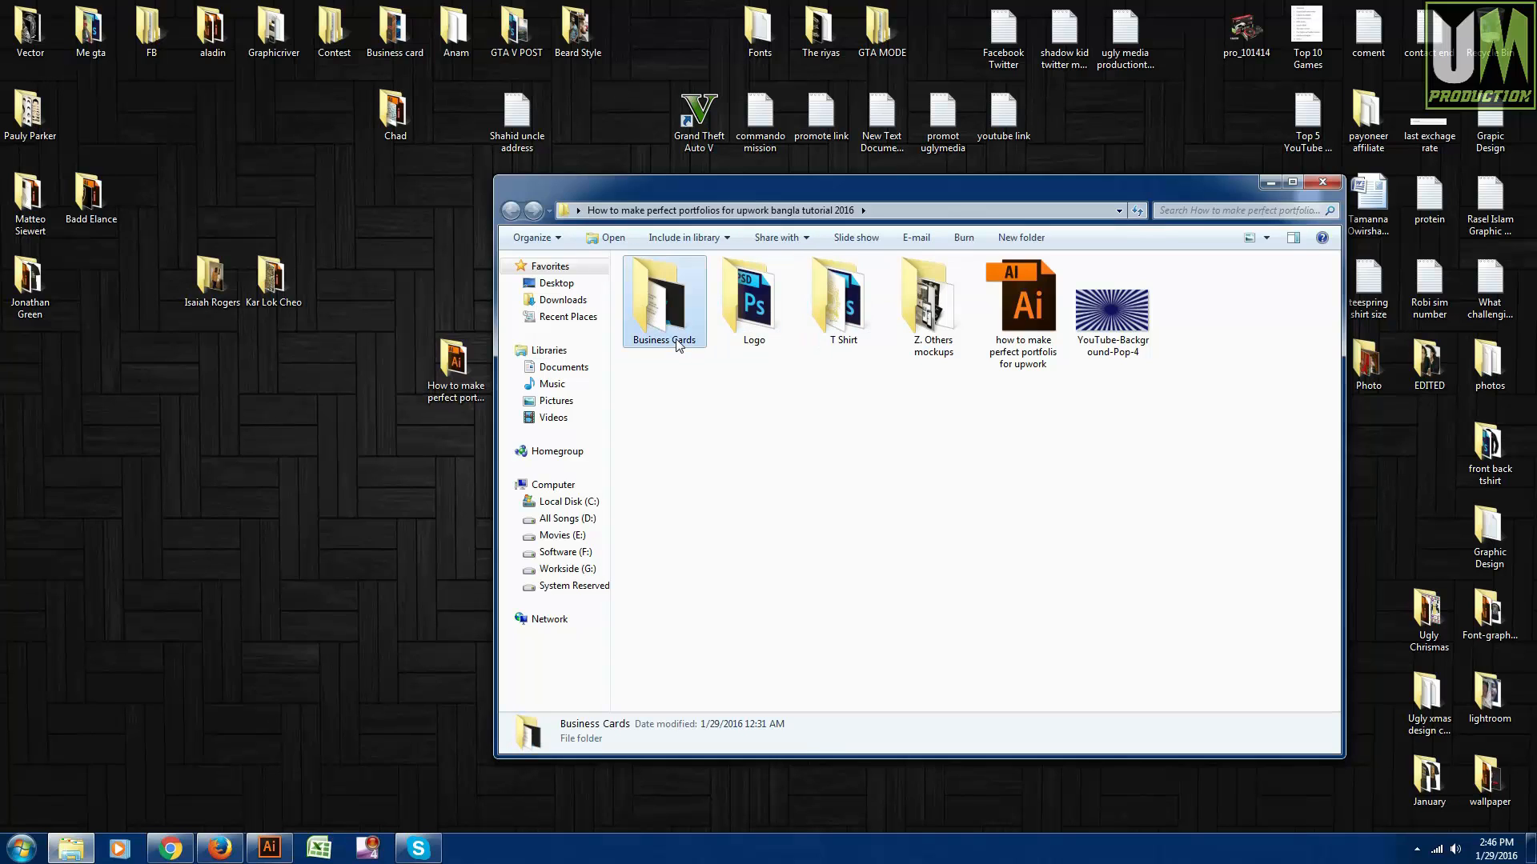
click(749, 344)
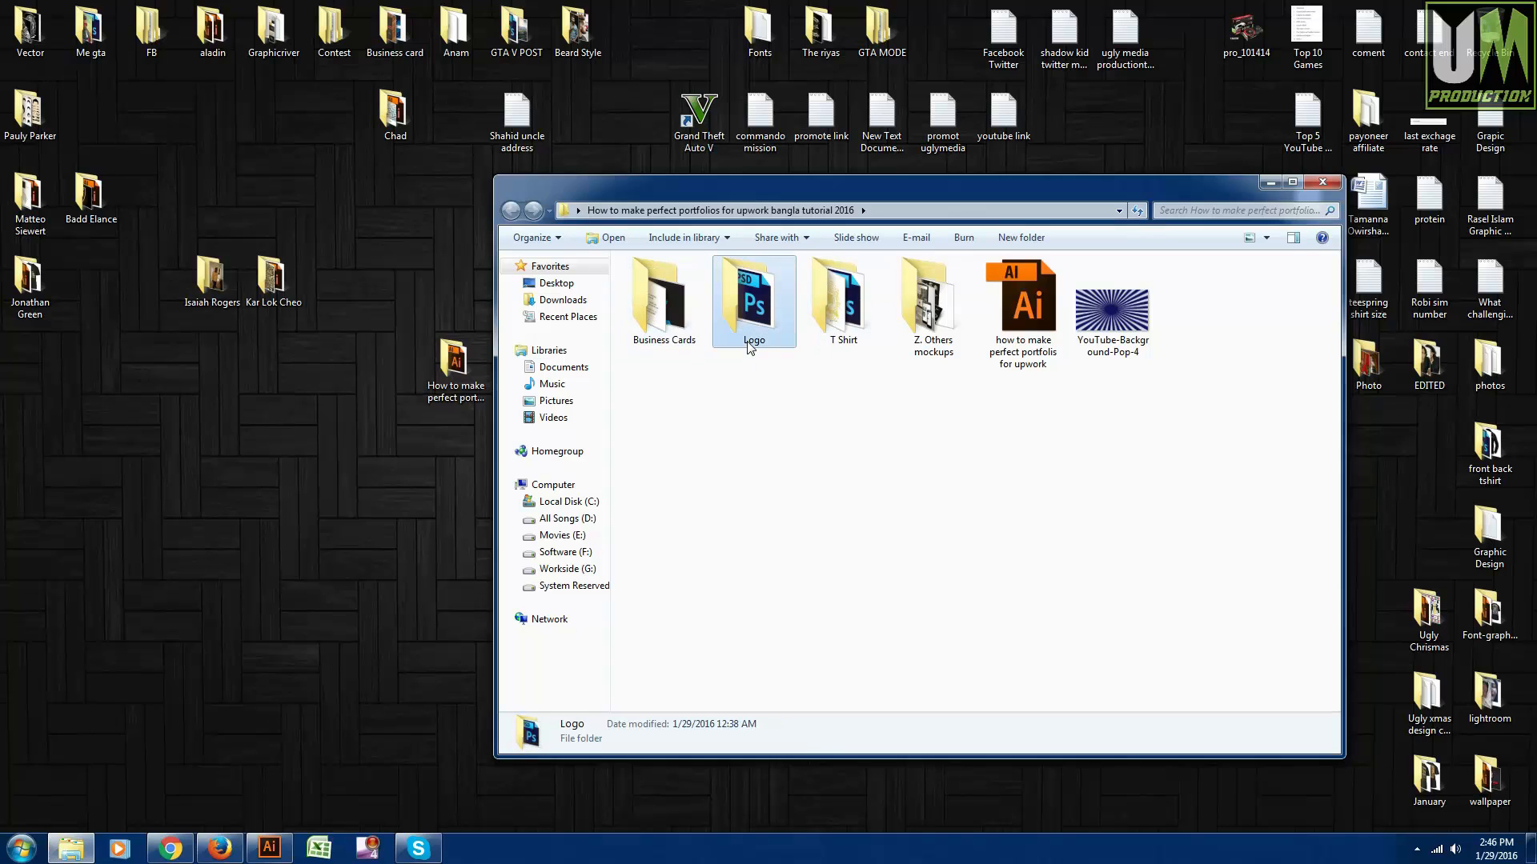
click(846, 332)
right_click(847, 402)
click(884, 464)
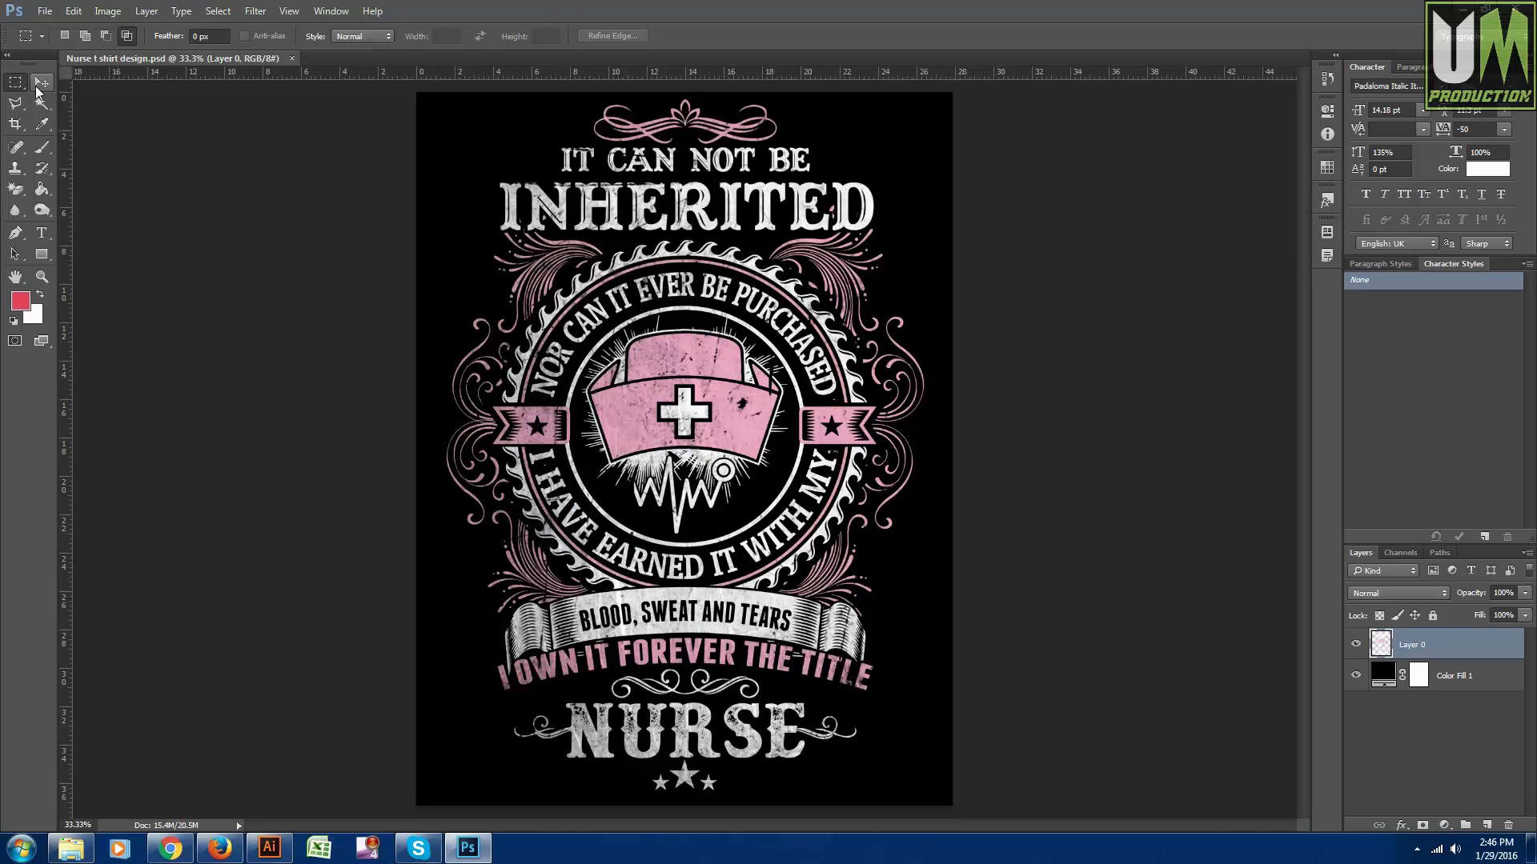
- Inspect the nurse T-shirt artwork up close and as a whole with the Move tool active
click(37, 88)
scroll(729, 305, down, 2)
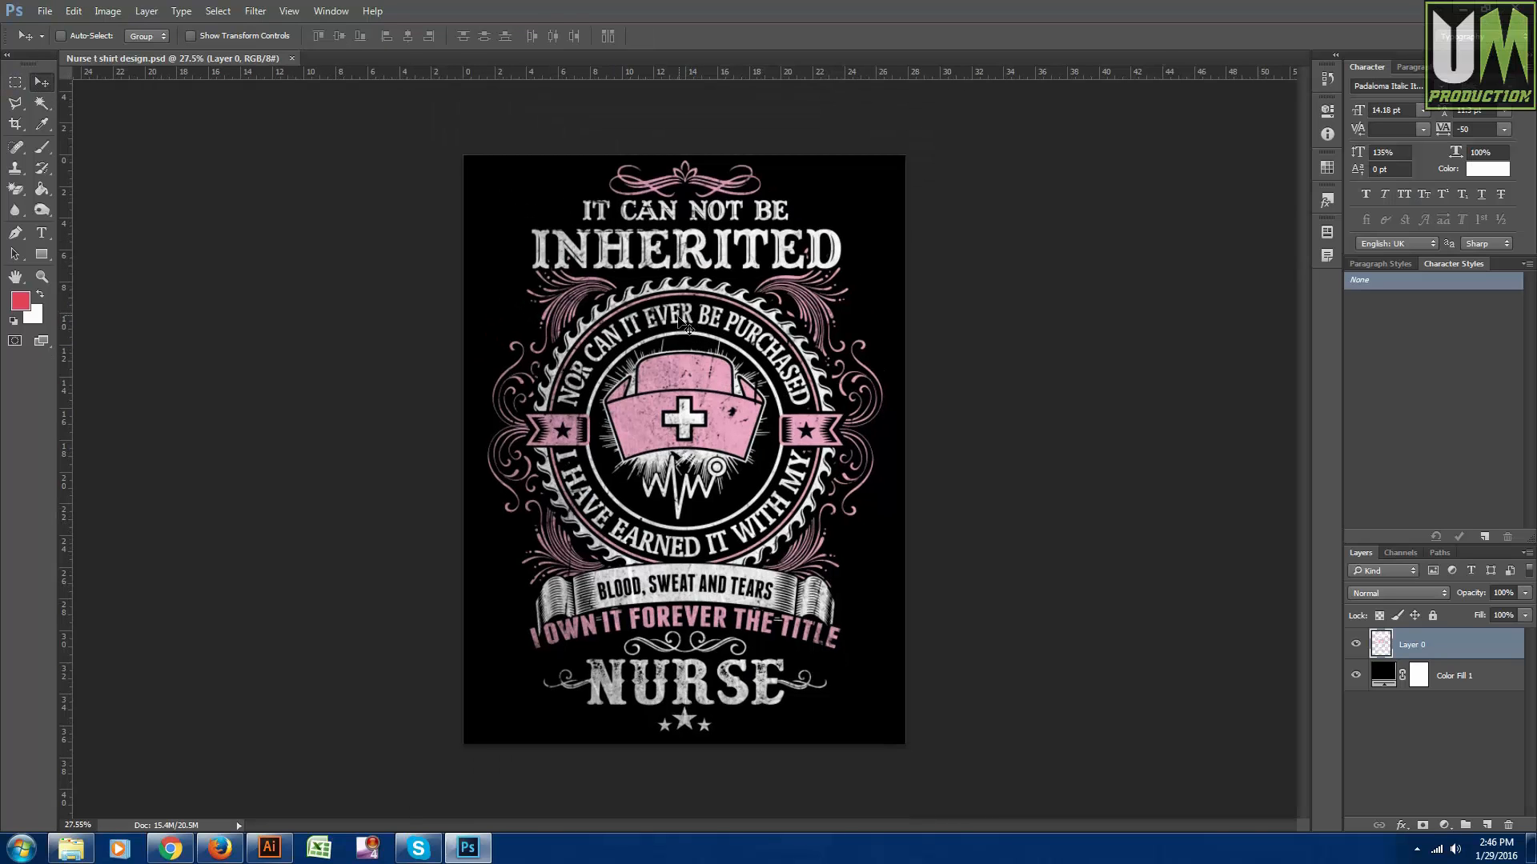
scroll(684, 323, down, 1)
scroll(684, 323, up, 1)
scroll(664, 538, up, 1)
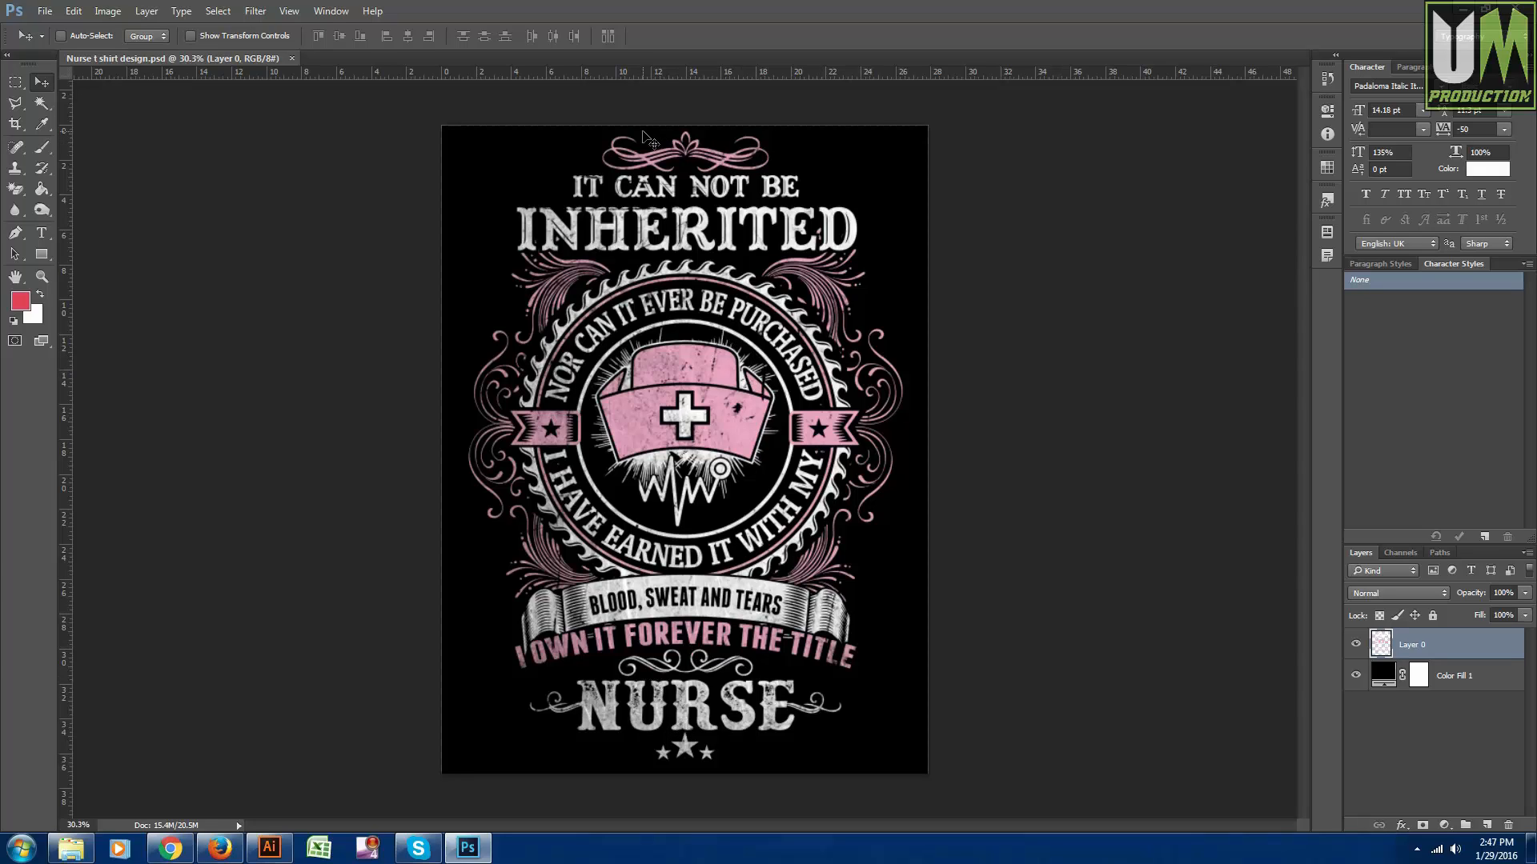
scroll(676, 169, up, 2)
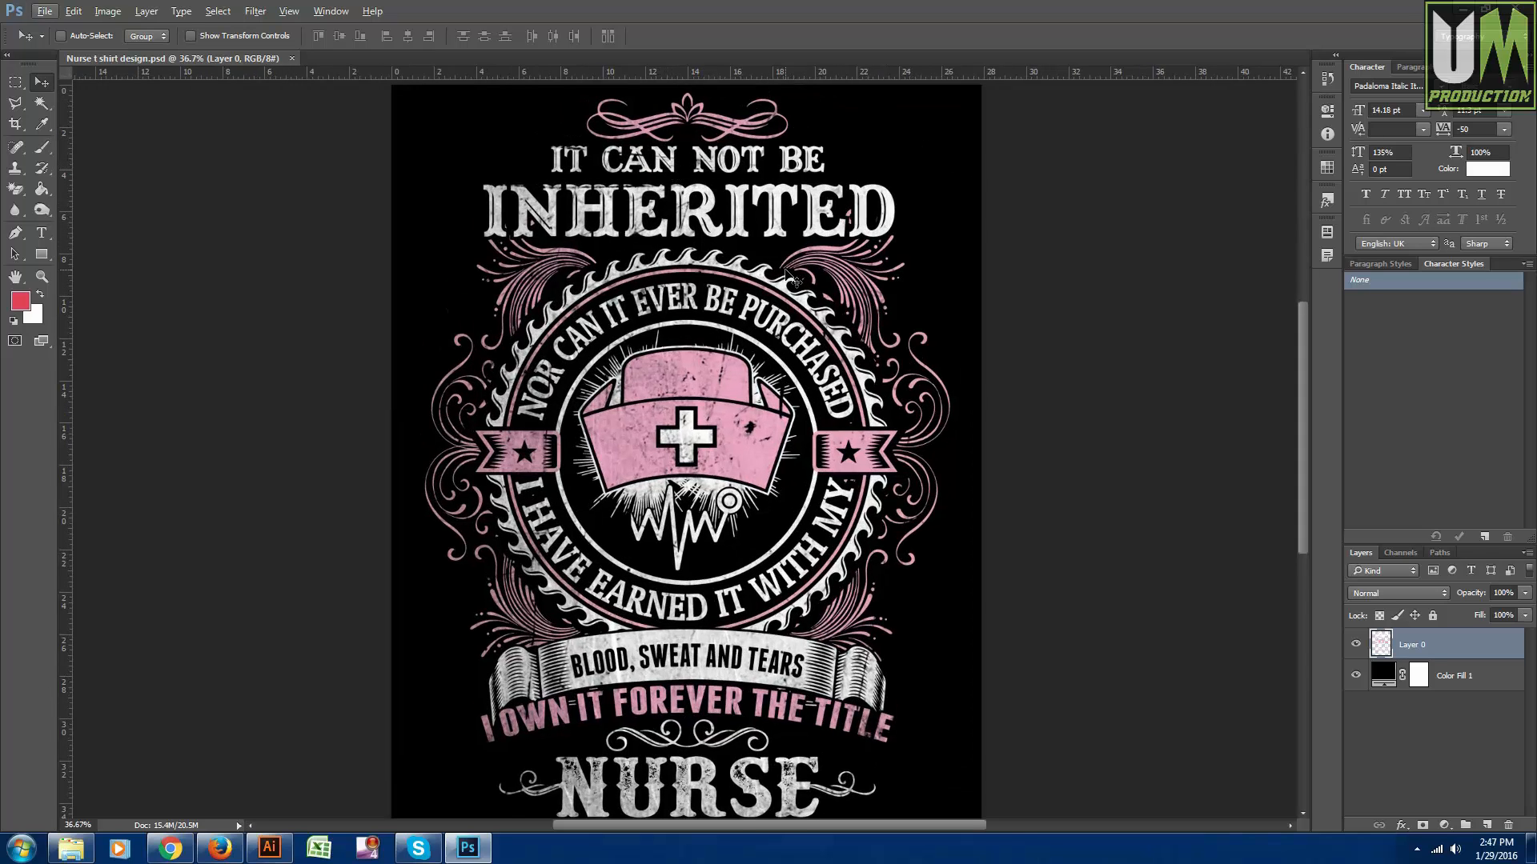
scroll(789, 281, up, 2)
scroll(793, 280, down, 1)
scroll(791, 280, down, 2)
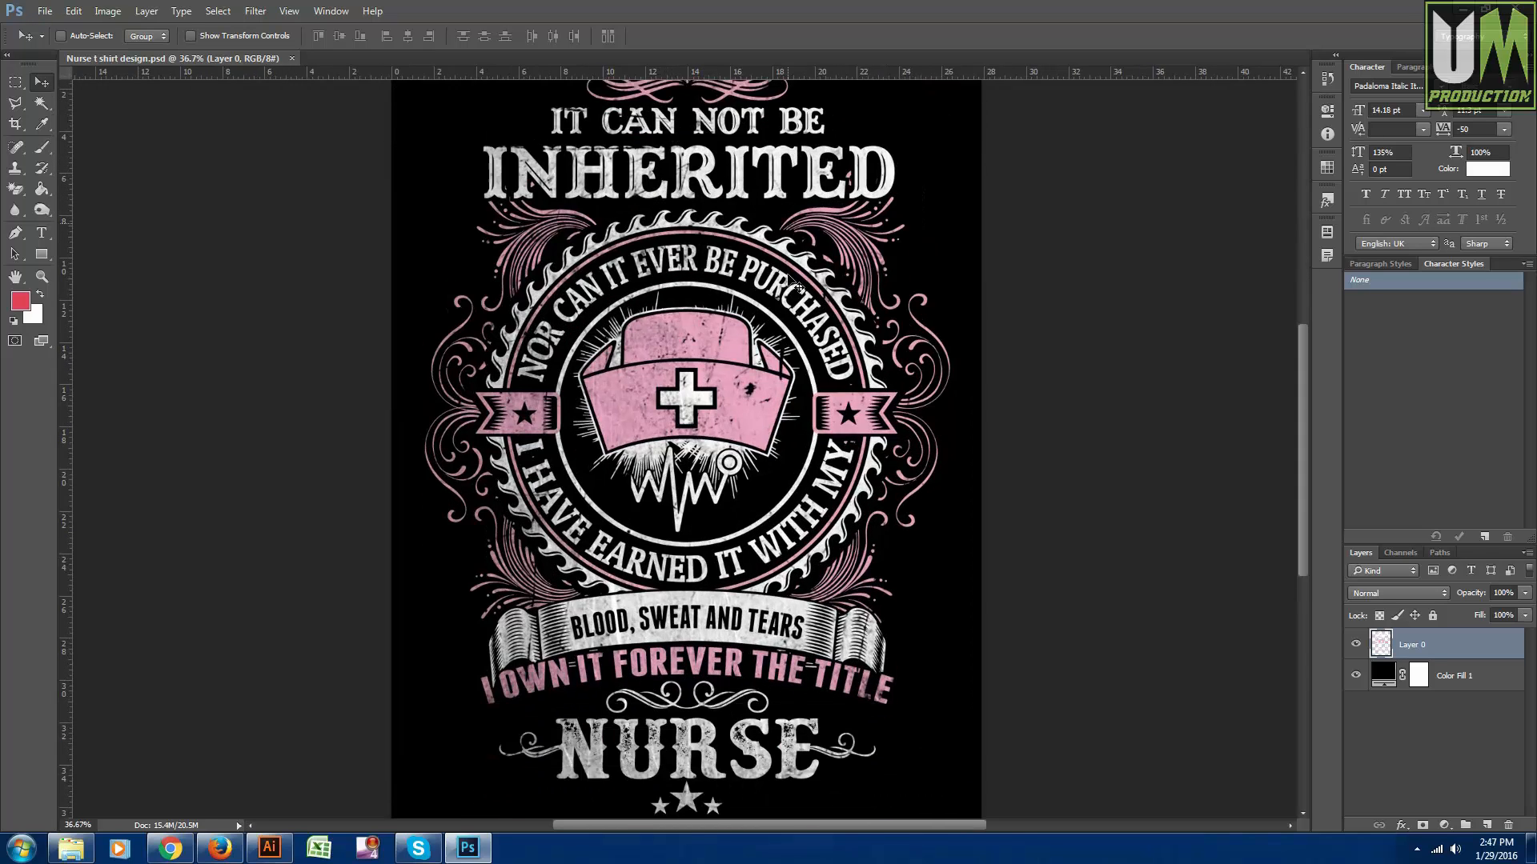
scroll(791, 280, down, 1)
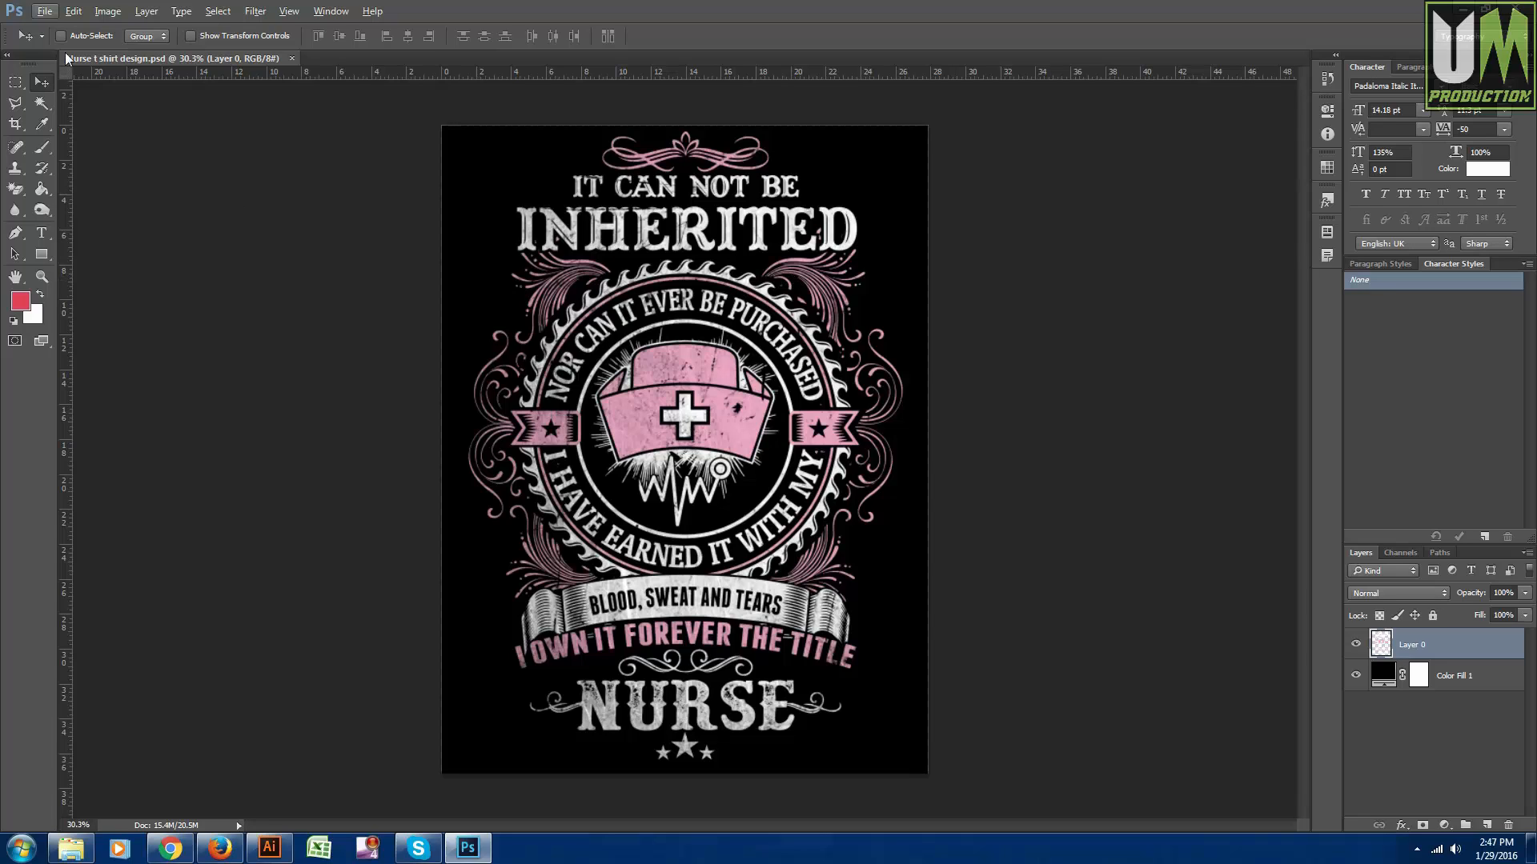
- Export the nurse design on its black background for the web as a high-quality JPEG on the desktop
click(53, 16)
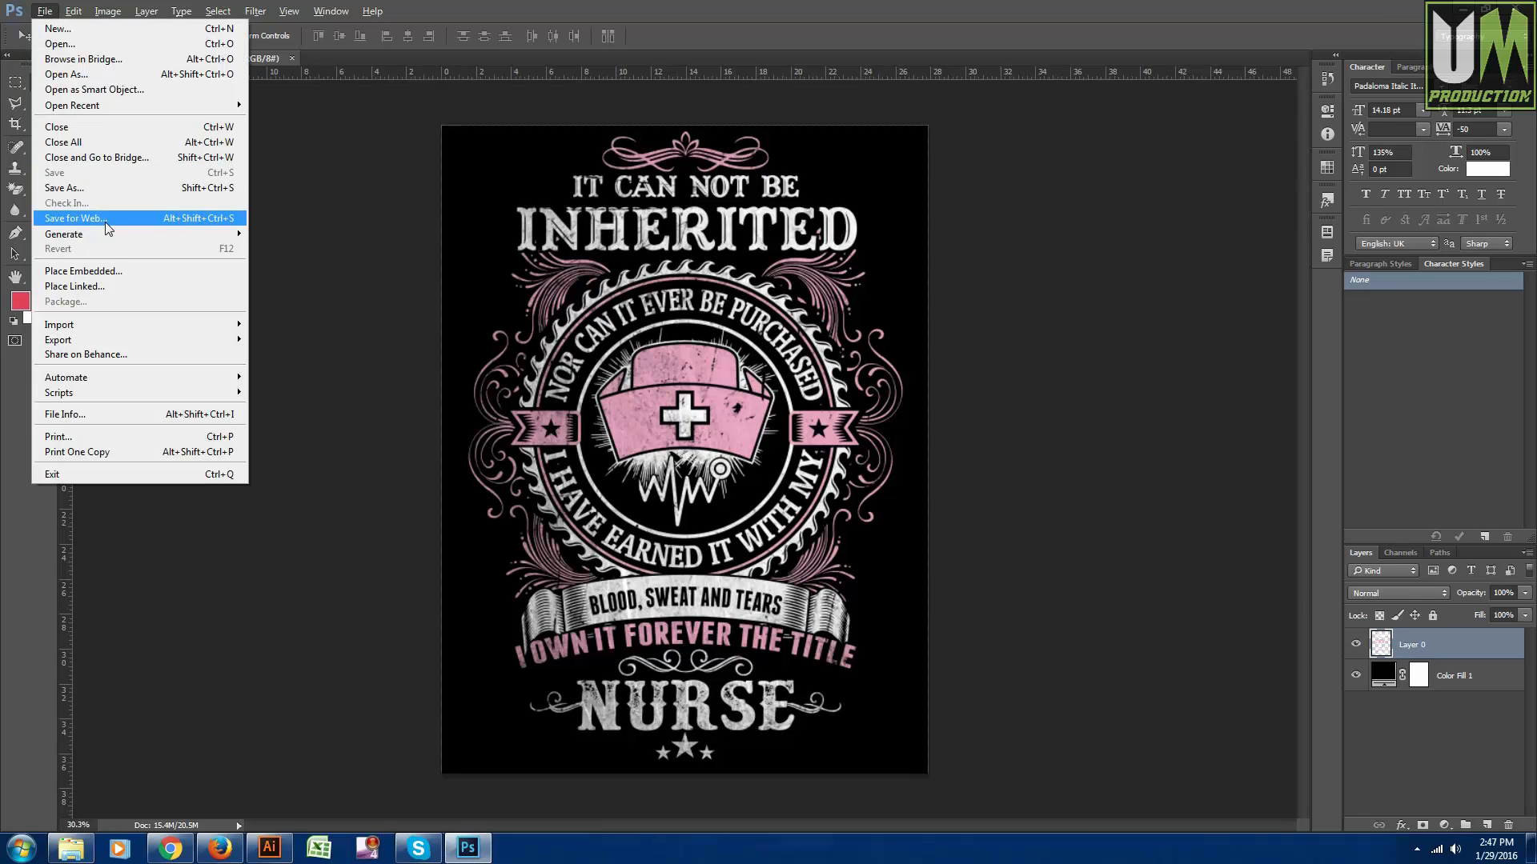
click(693, 10)
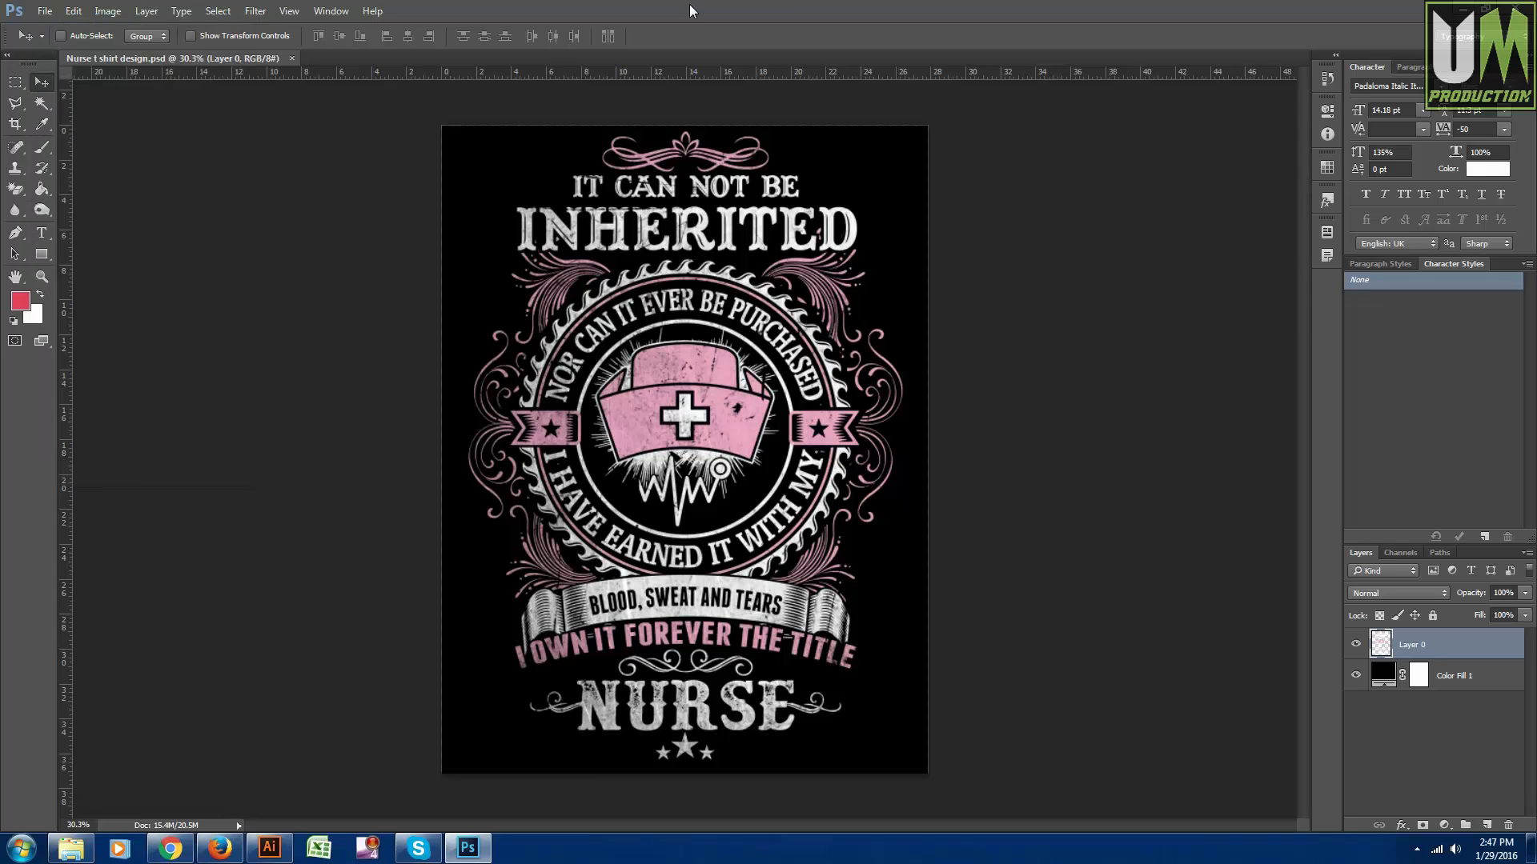
click(44, 11)
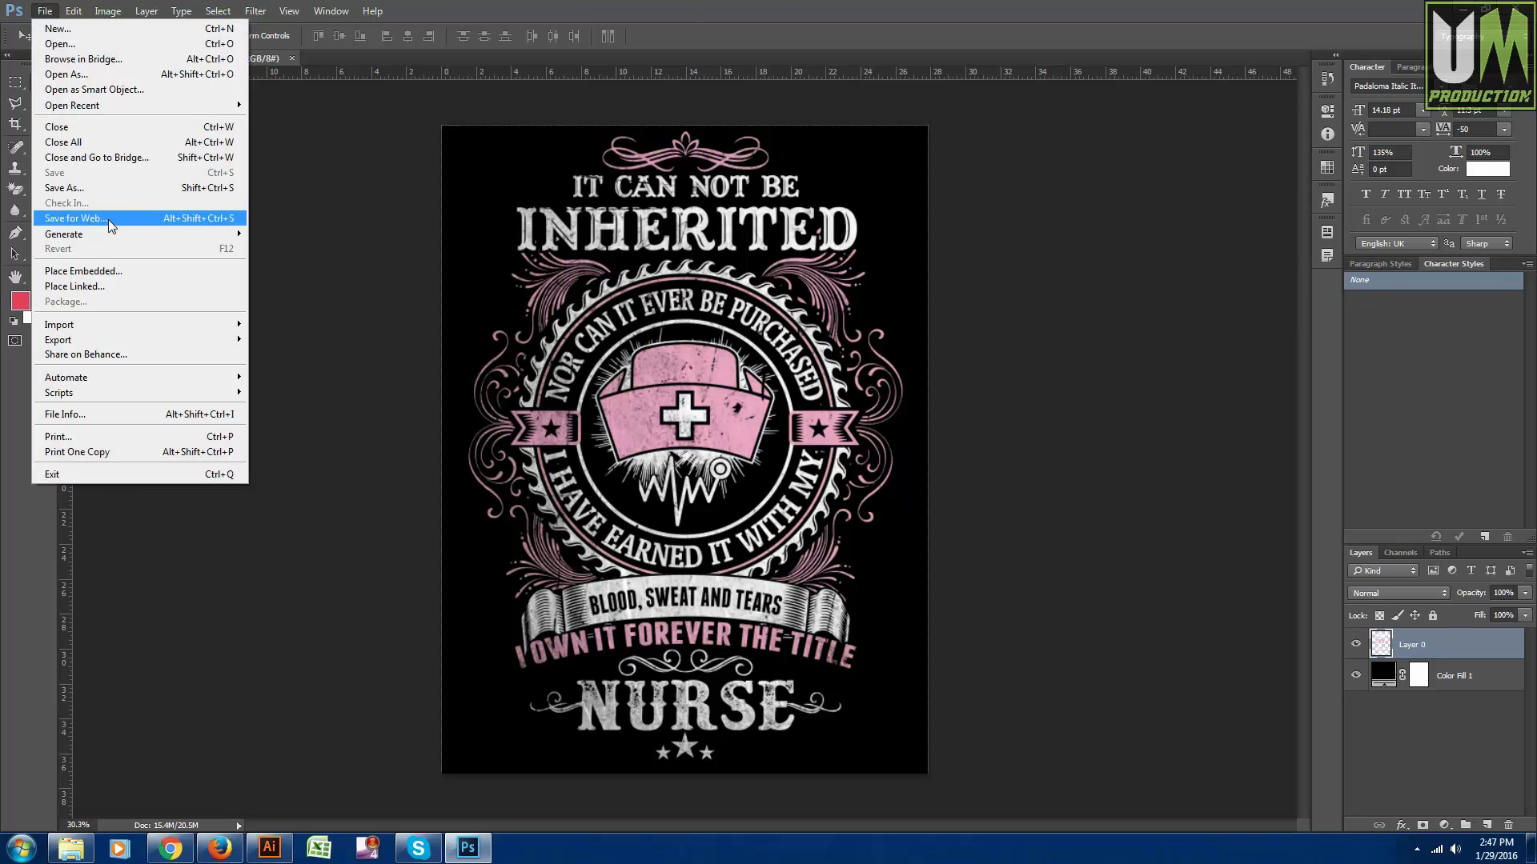
click(110, 221)
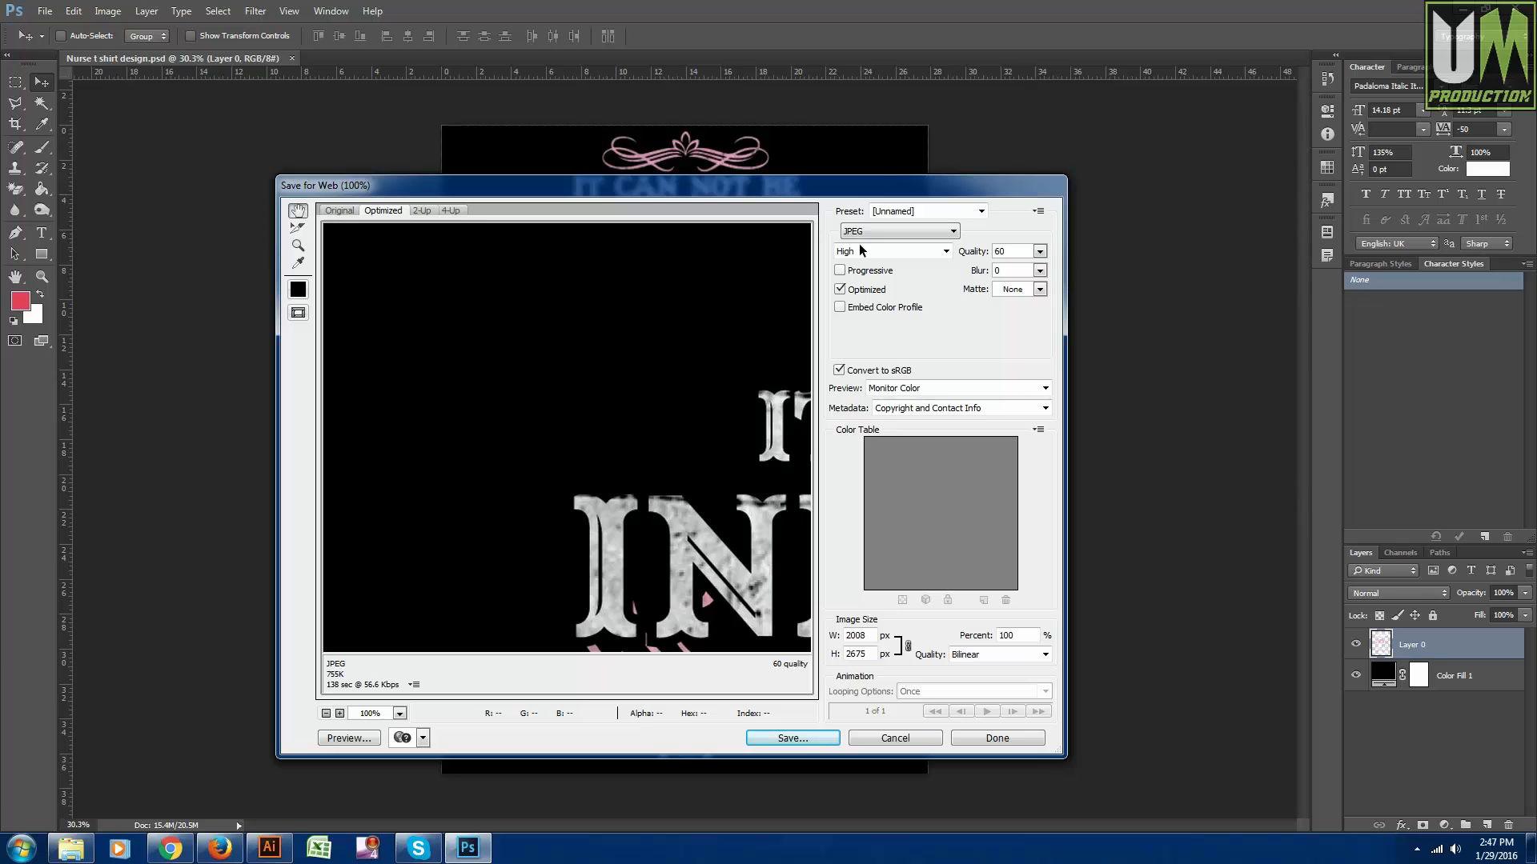
click(812, 736)
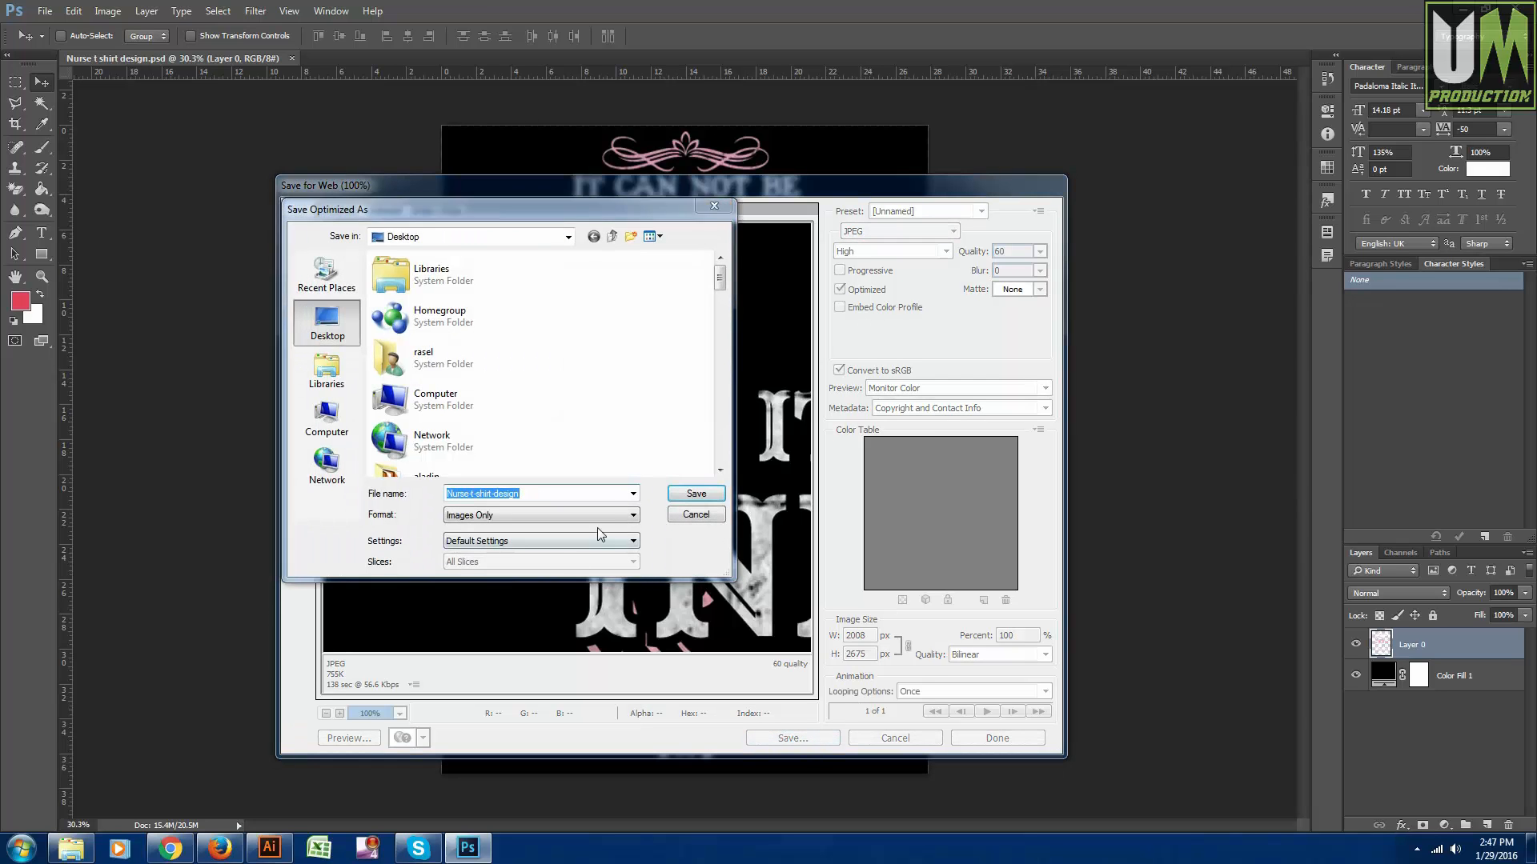
click(673, 500)
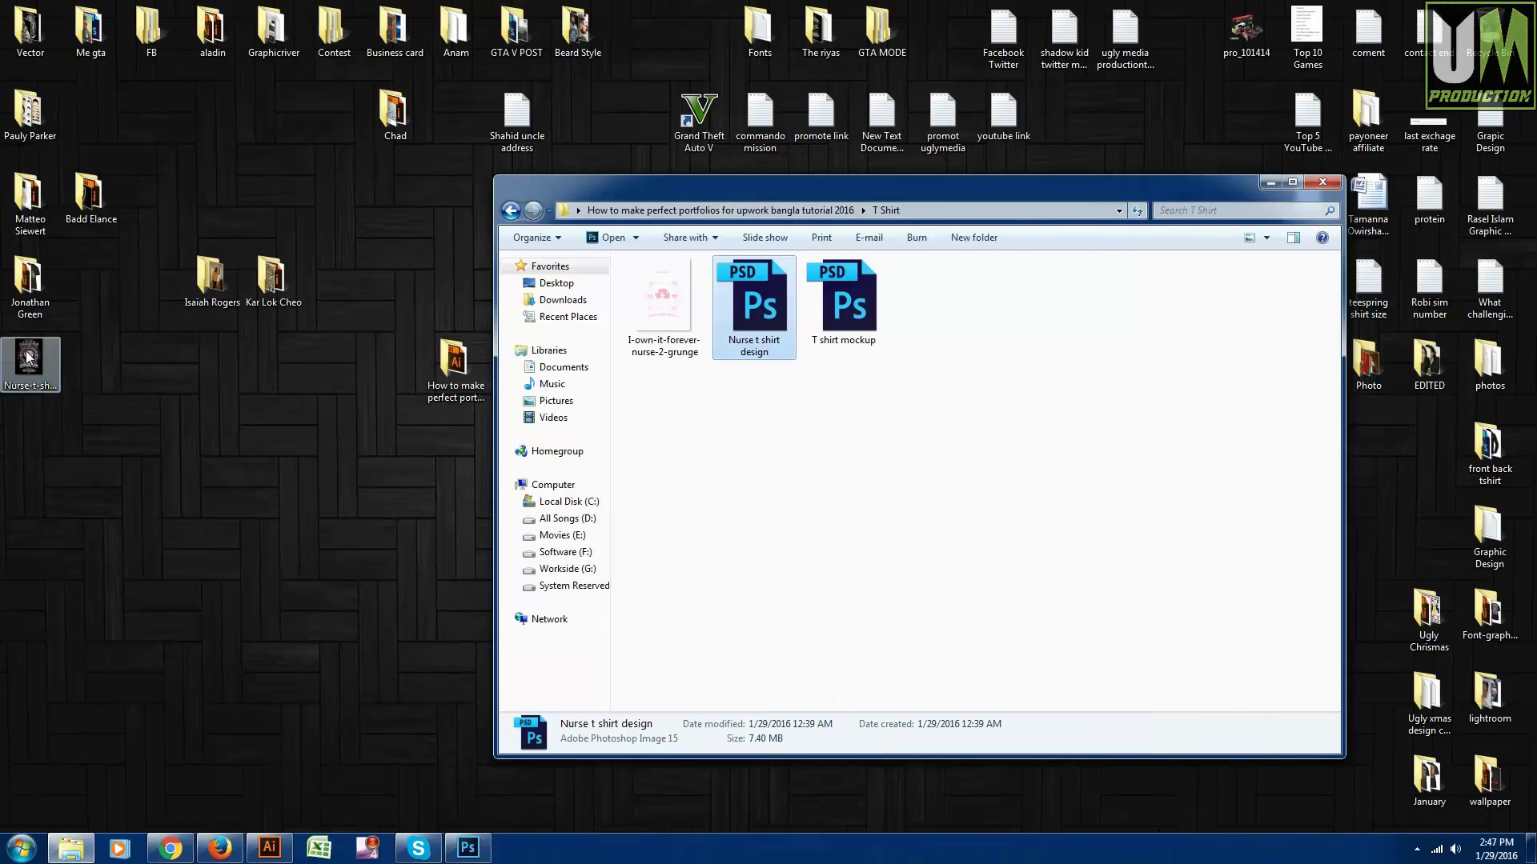
- View the exported nurse design JPEG from the desktop in Windows Photo Viewer and close it
double_click(29, 363)
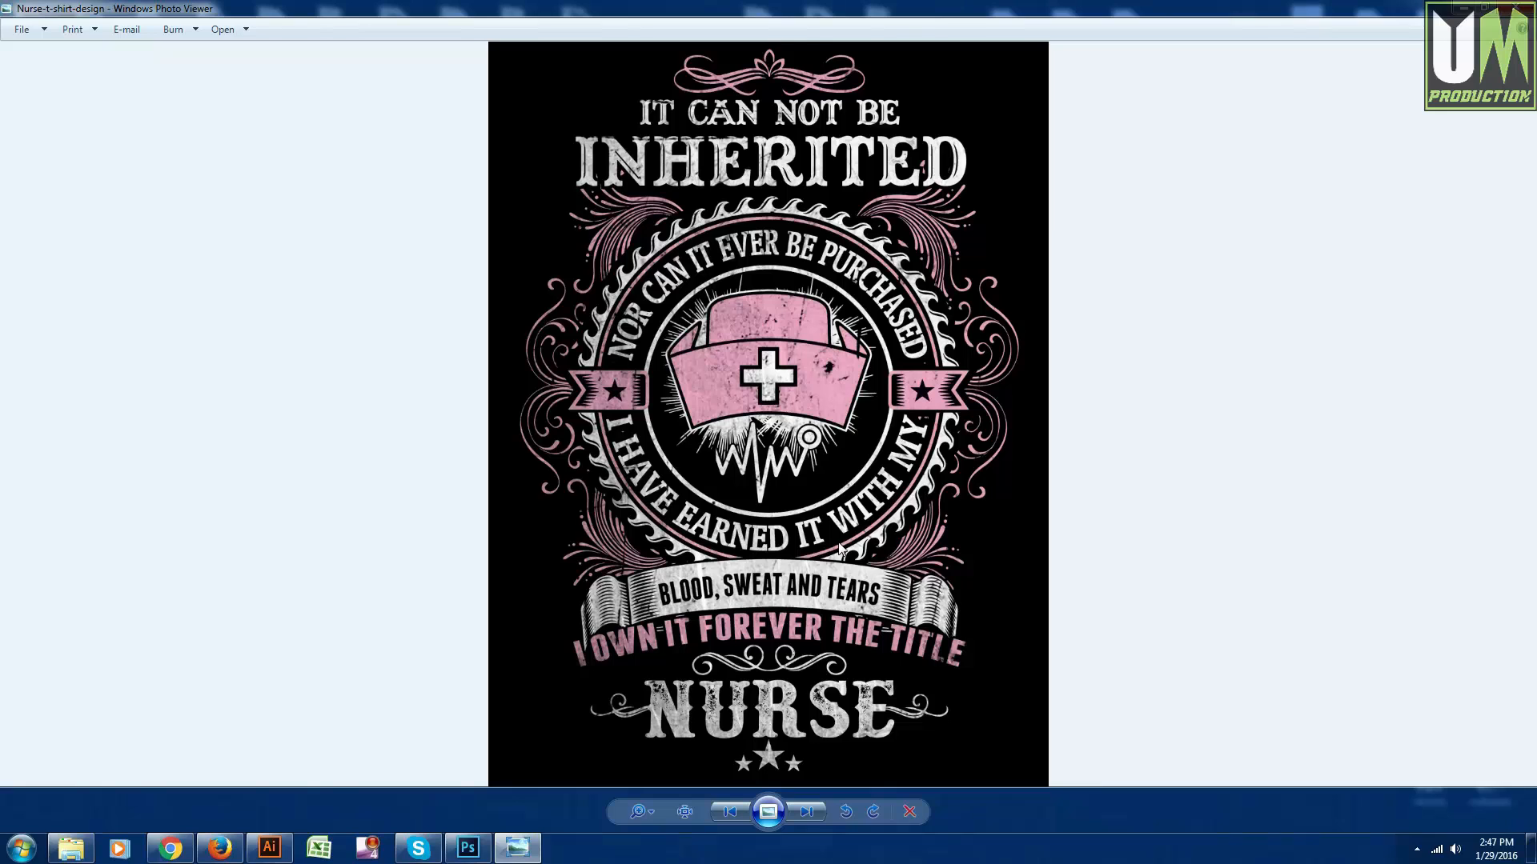
scroll(841, 546, up, 1)
scroll(843, 545, down, 1)
key(alt+F4)
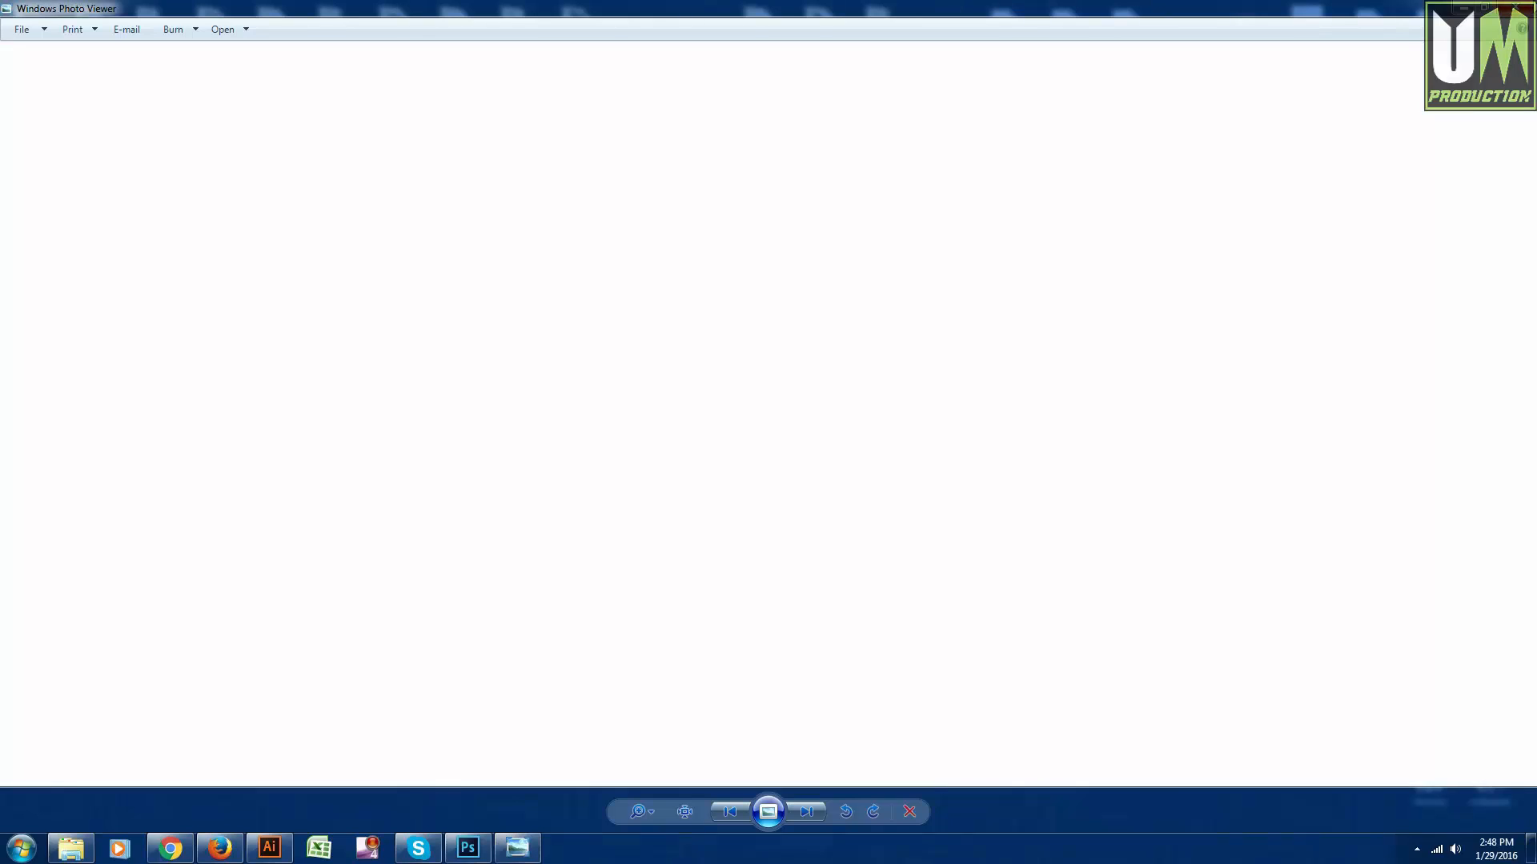
- Open the T shirt mockup file from the T Shirt folder in Photoshop
right_click(868, 429)
click(903, 490)
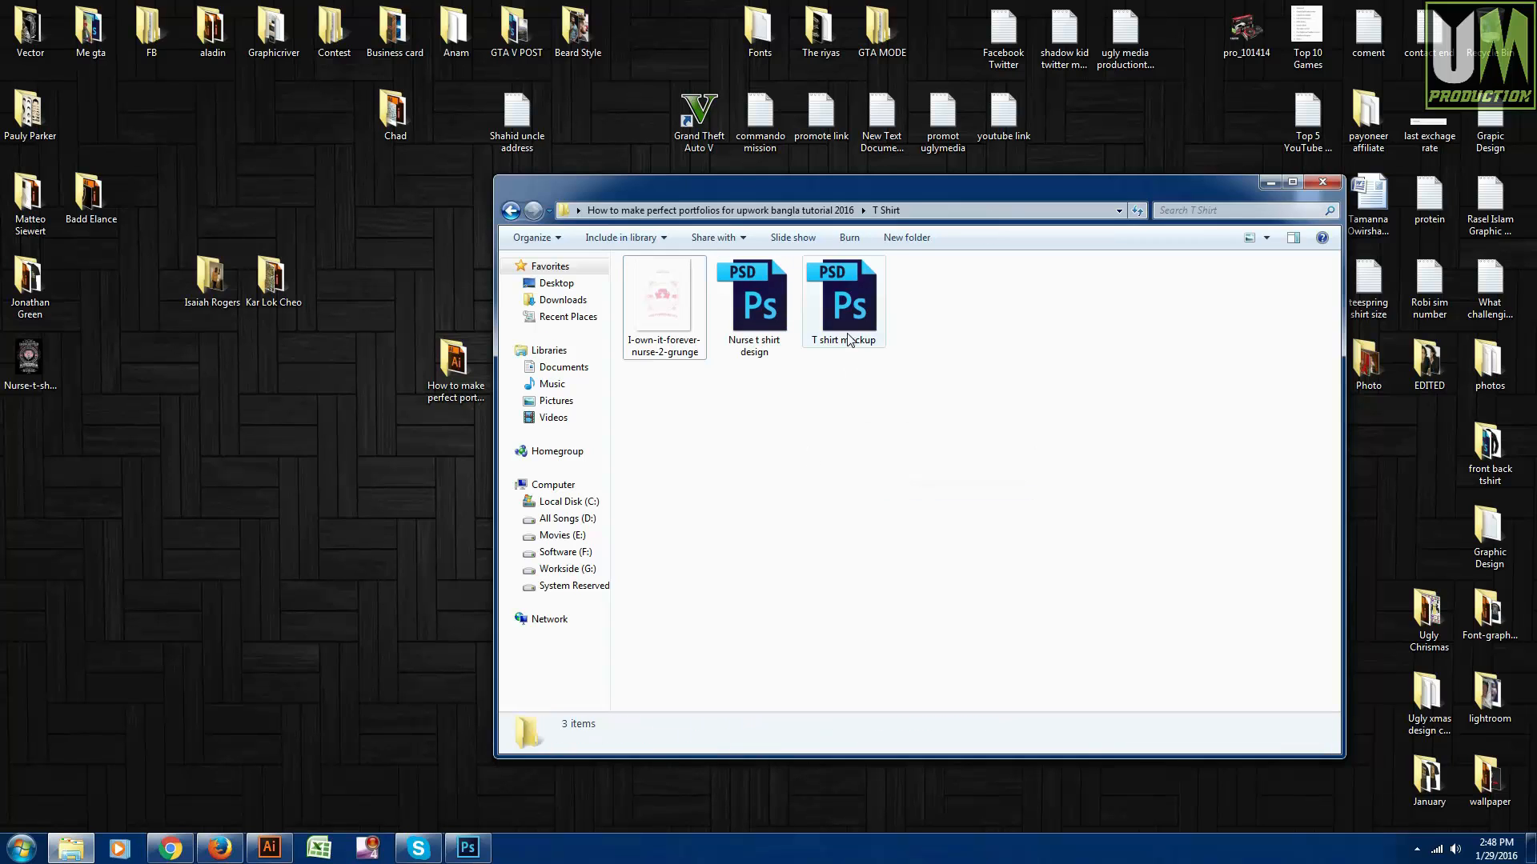
right_click(855, 303)
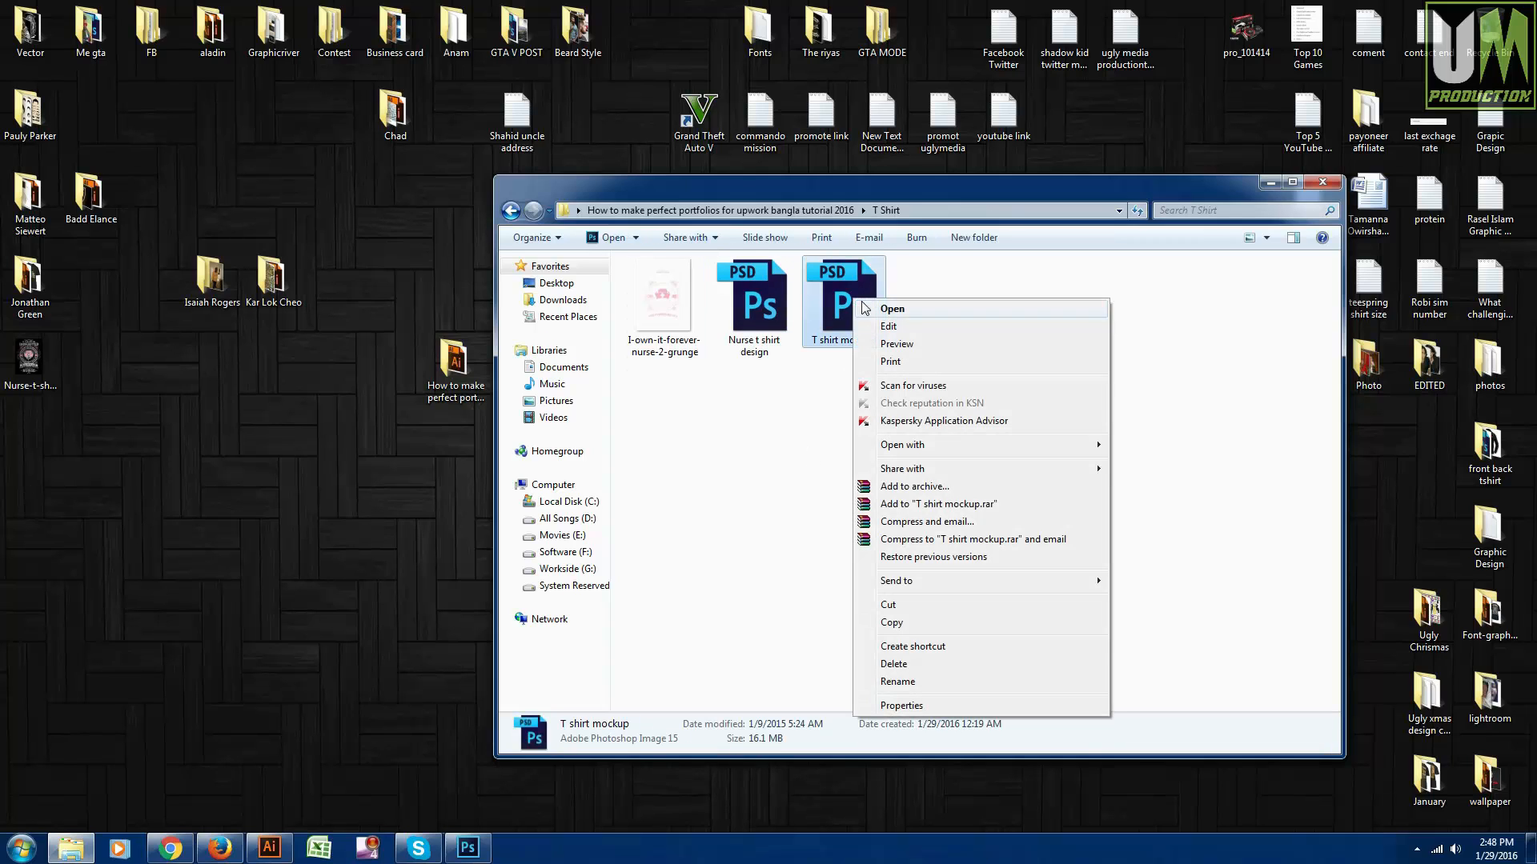
click(863, 306)
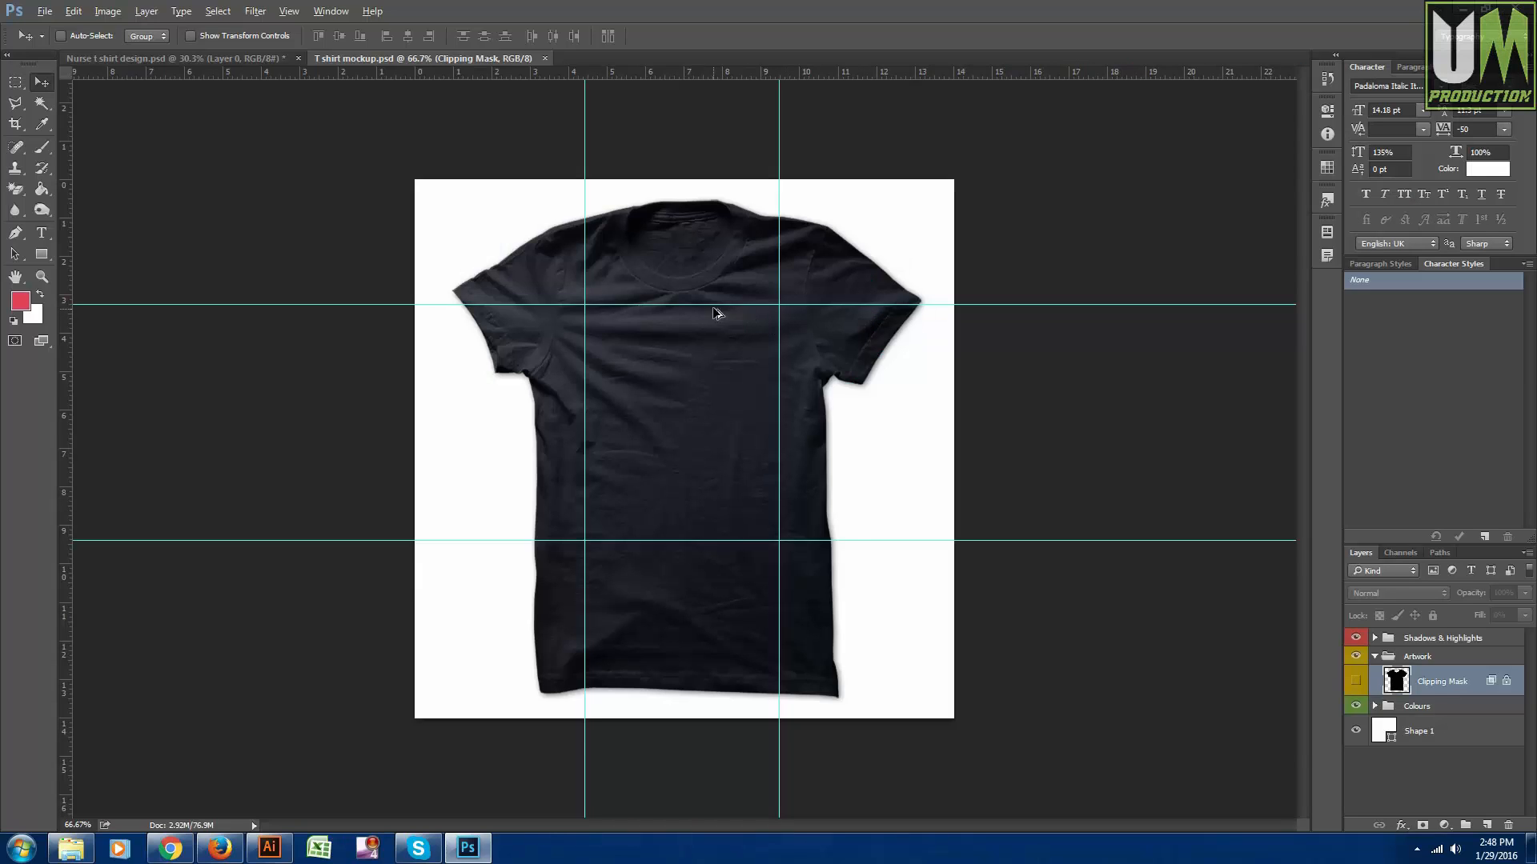
scroll(712, 316, up, 2)
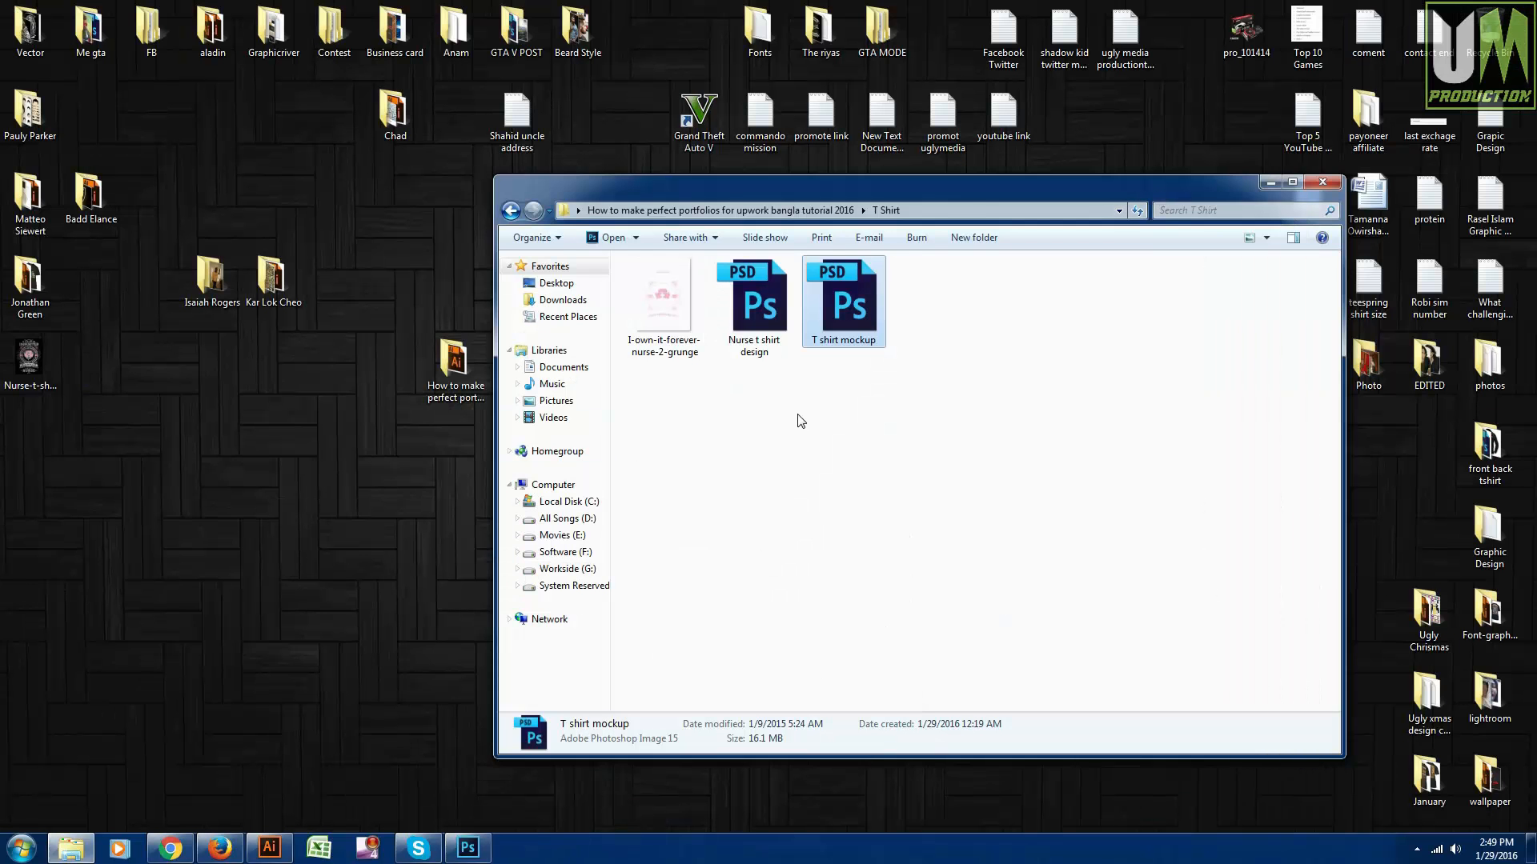
- Delete the exported nurse design JPEG from the desktop
click(30, 368)
key(Delete)
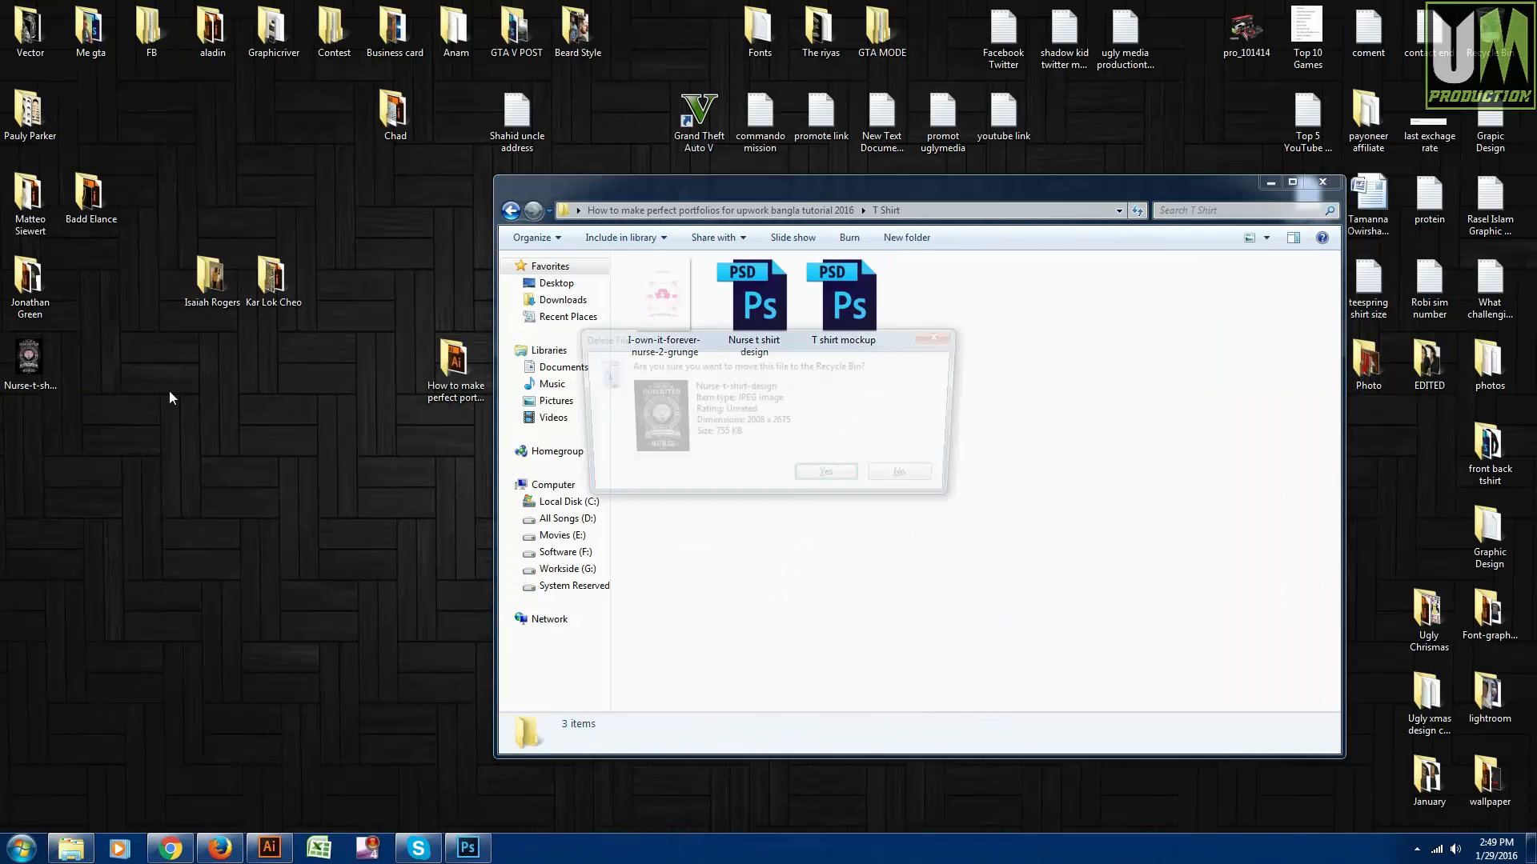
key(Return)
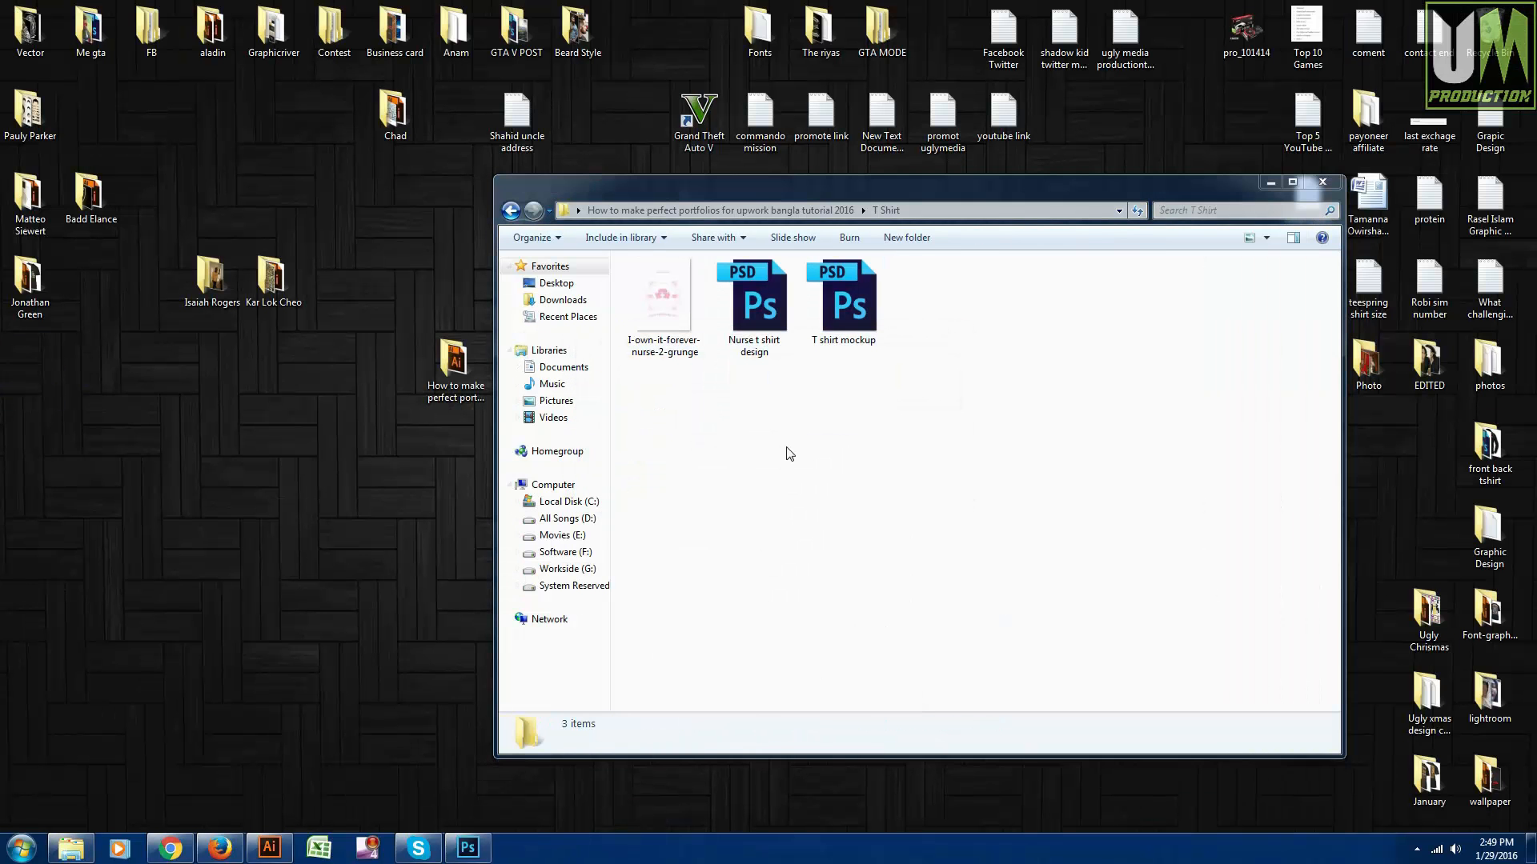
- Return to the Nurse t shirt design document in Photoshop and hide its Color Fill 1 layer
click(467, 848)
click(172, 58)
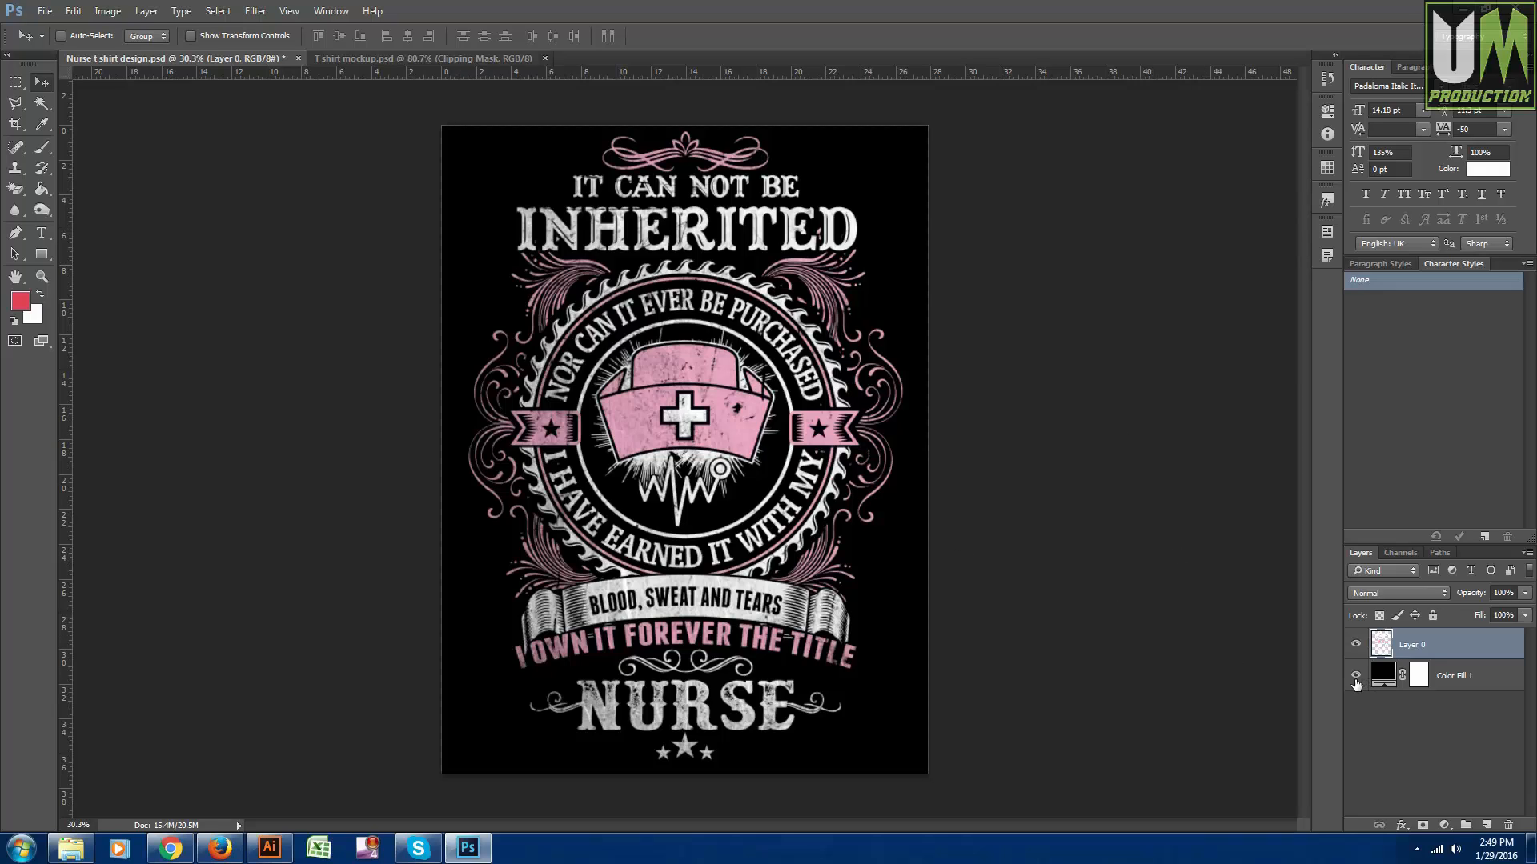
click(1356, 675)
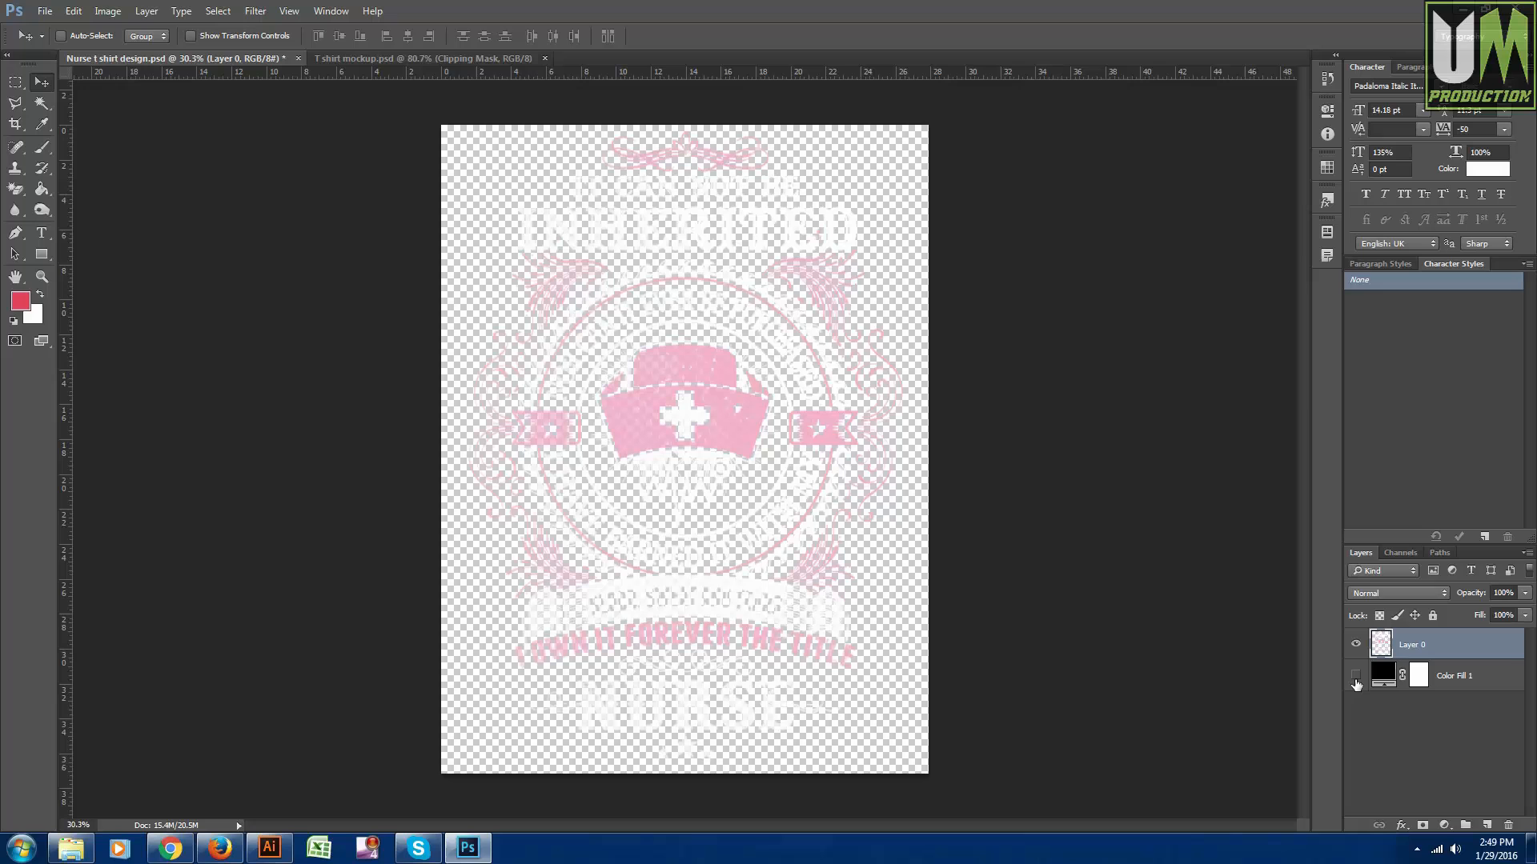
- Export the nurse design for web as a PNG-24 with transparency, saving it to the desktop as Nurse-t-shirt-design
click(45, 11)
click(104, 214)
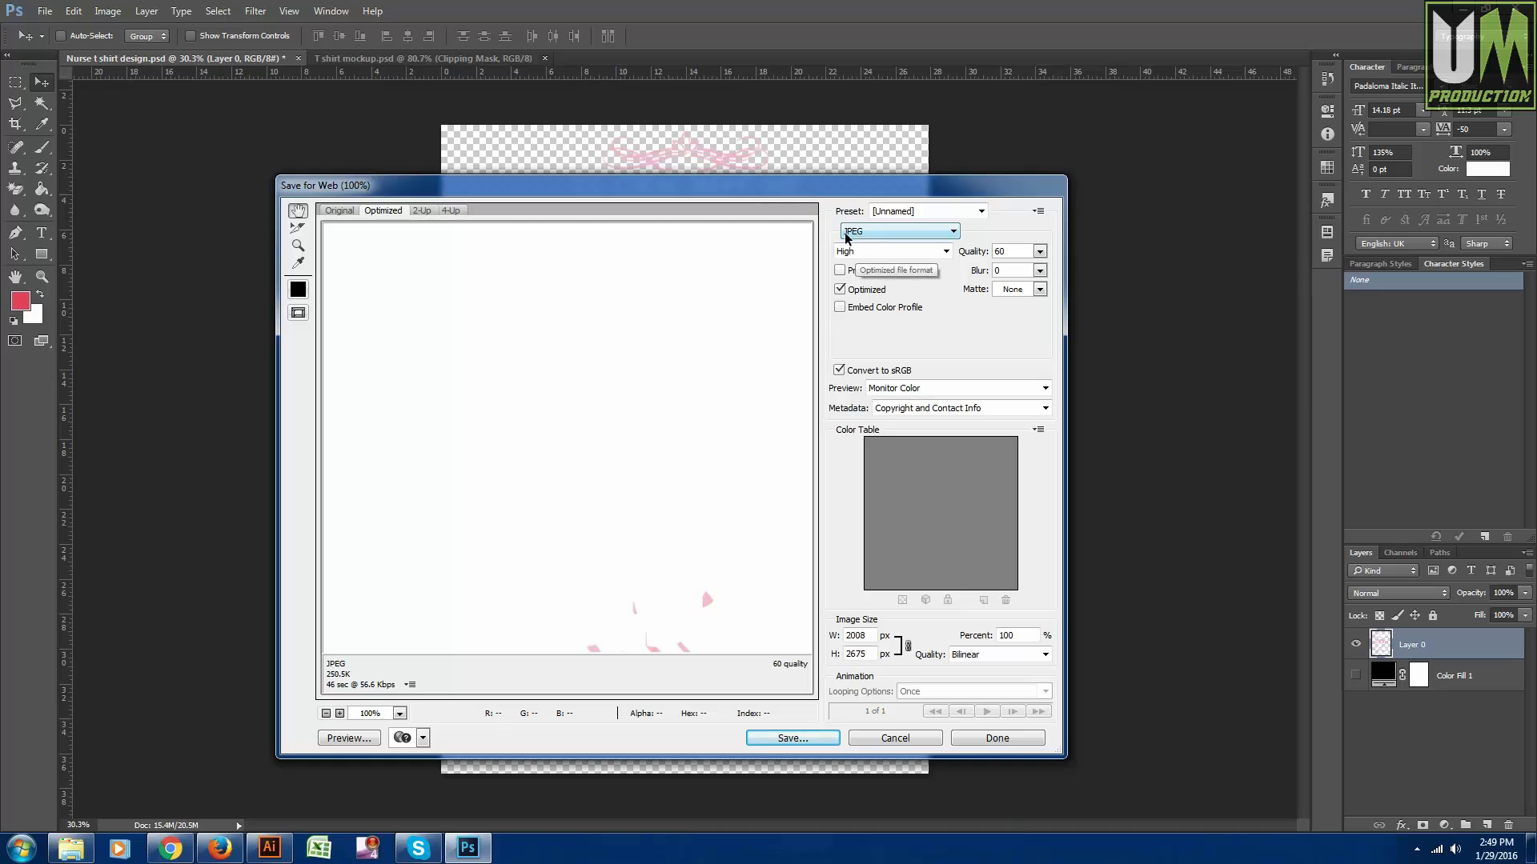
click(900, 232)
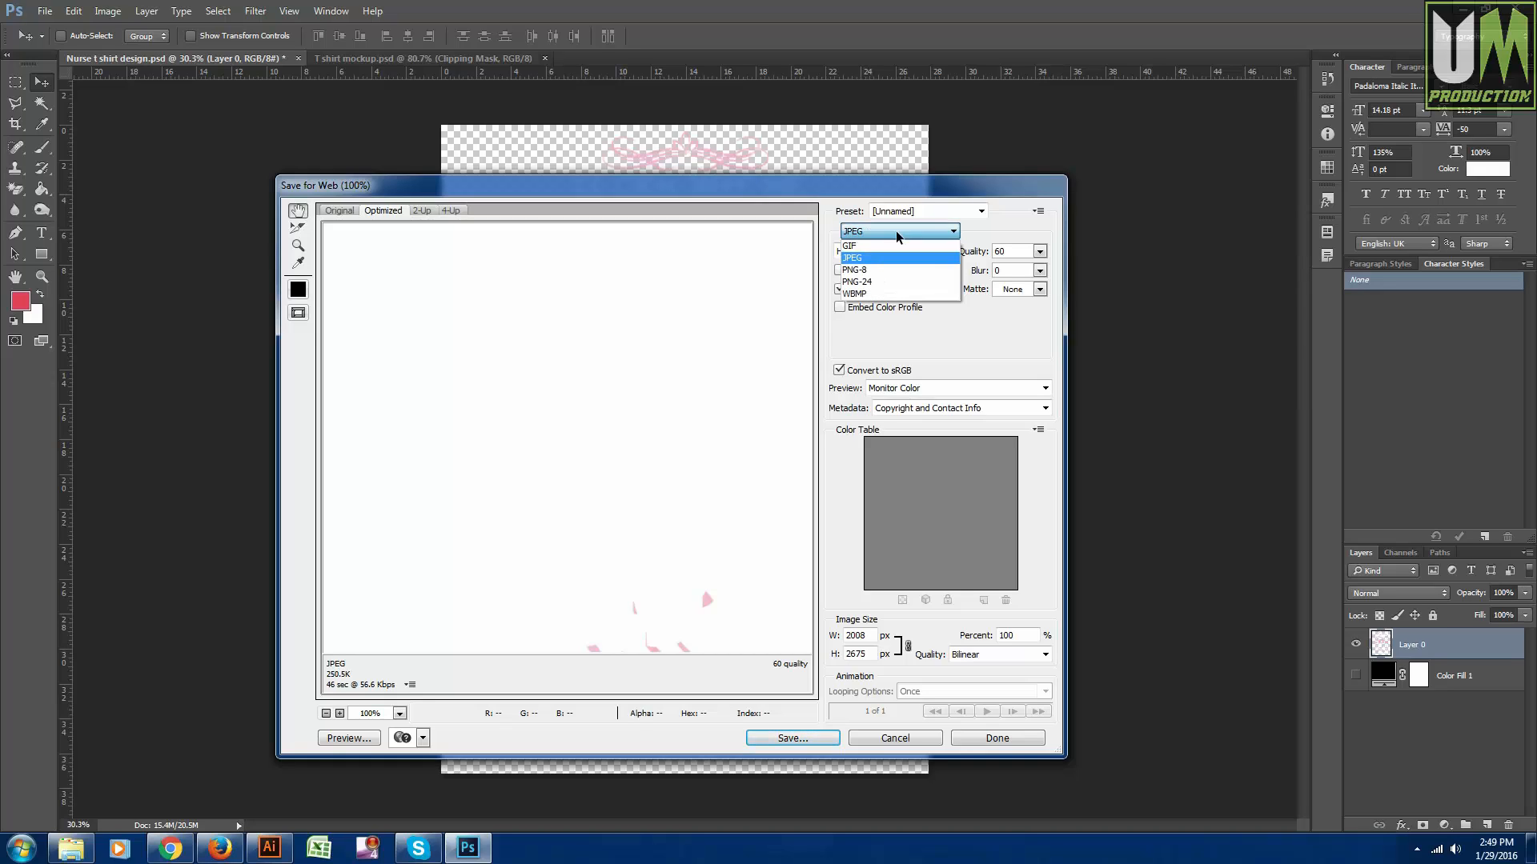
click(872, 284)
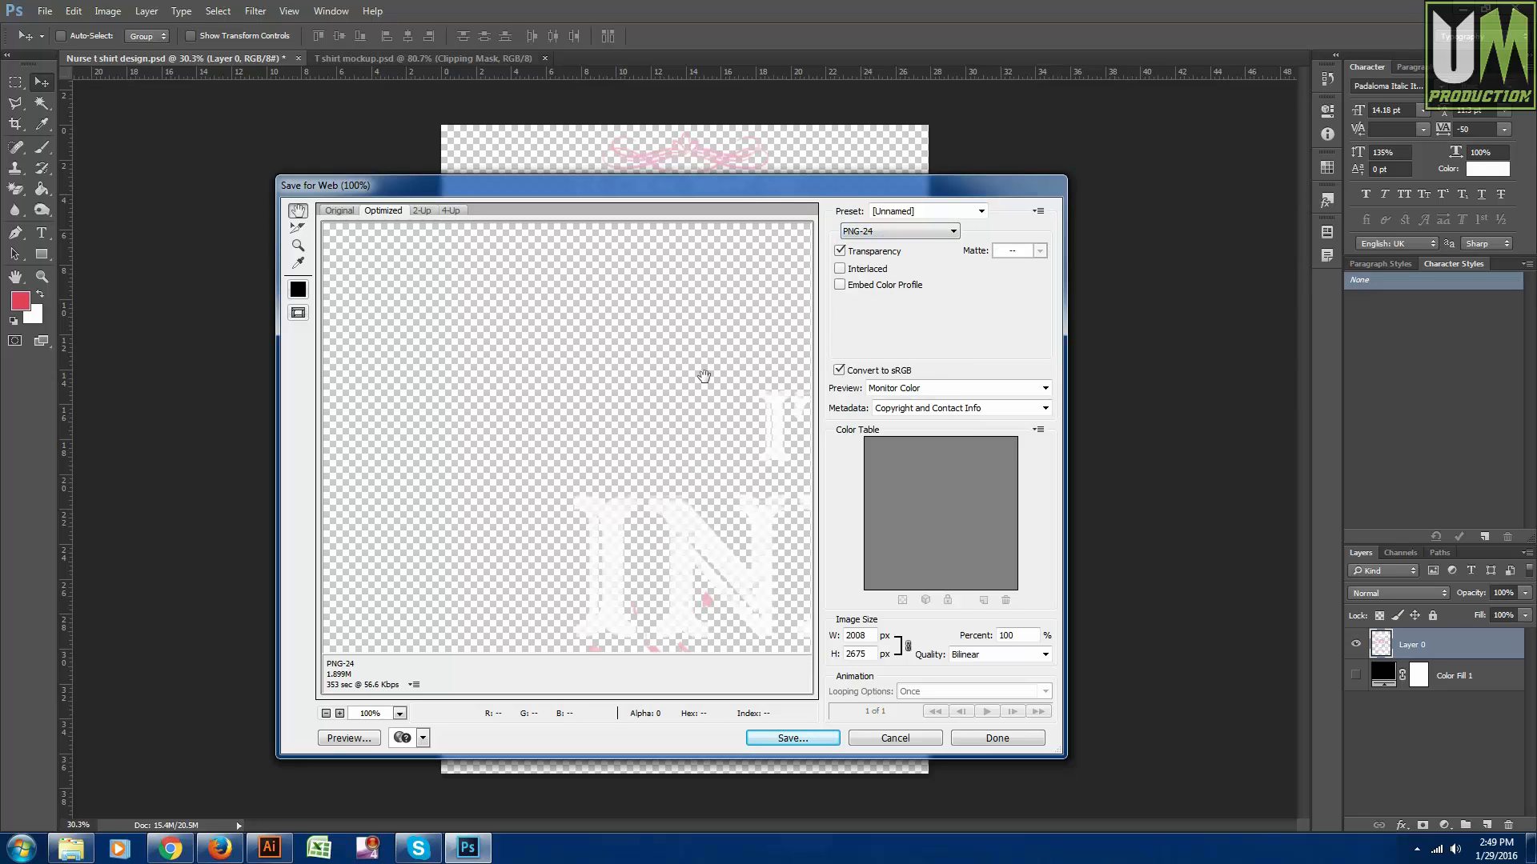
drag(703, 377, 613, 307)
drag(498, 501, 470, 413)
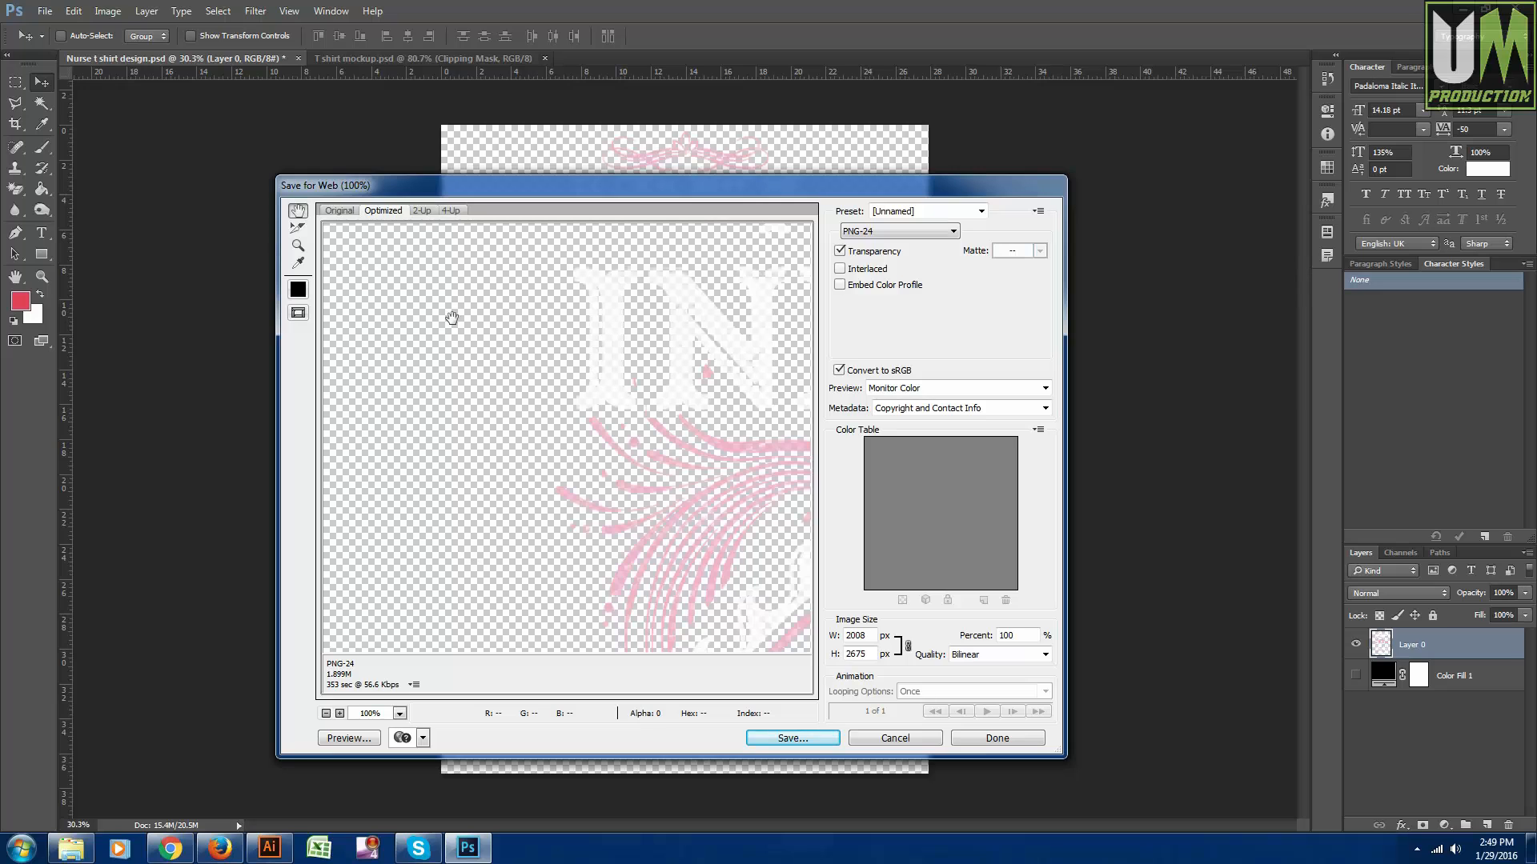
drag(372, 278, 369, 366)
drag(471, 288, 377, 404)
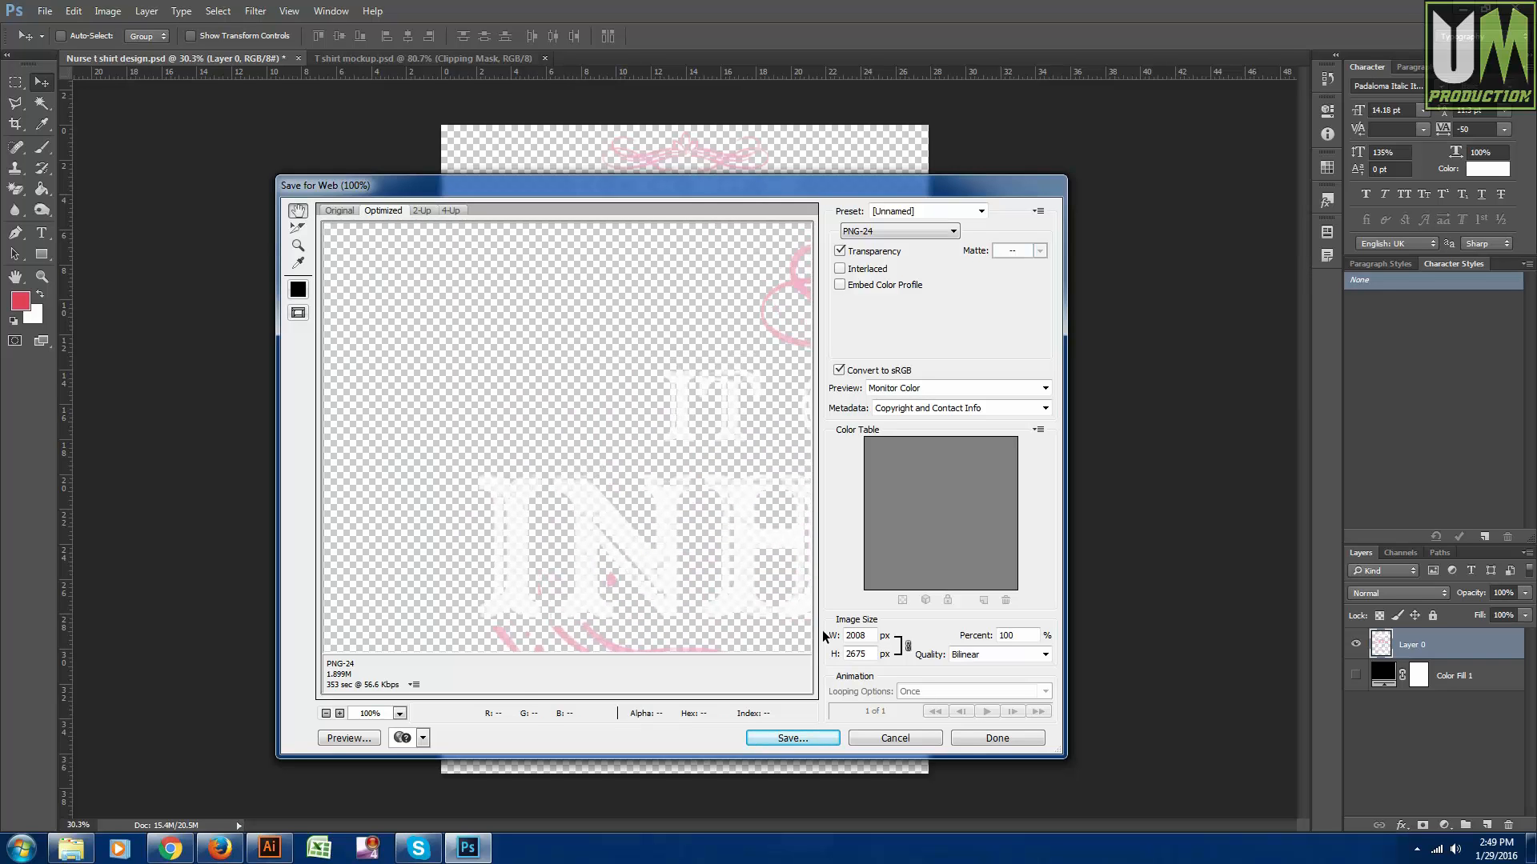
click(791, 736)
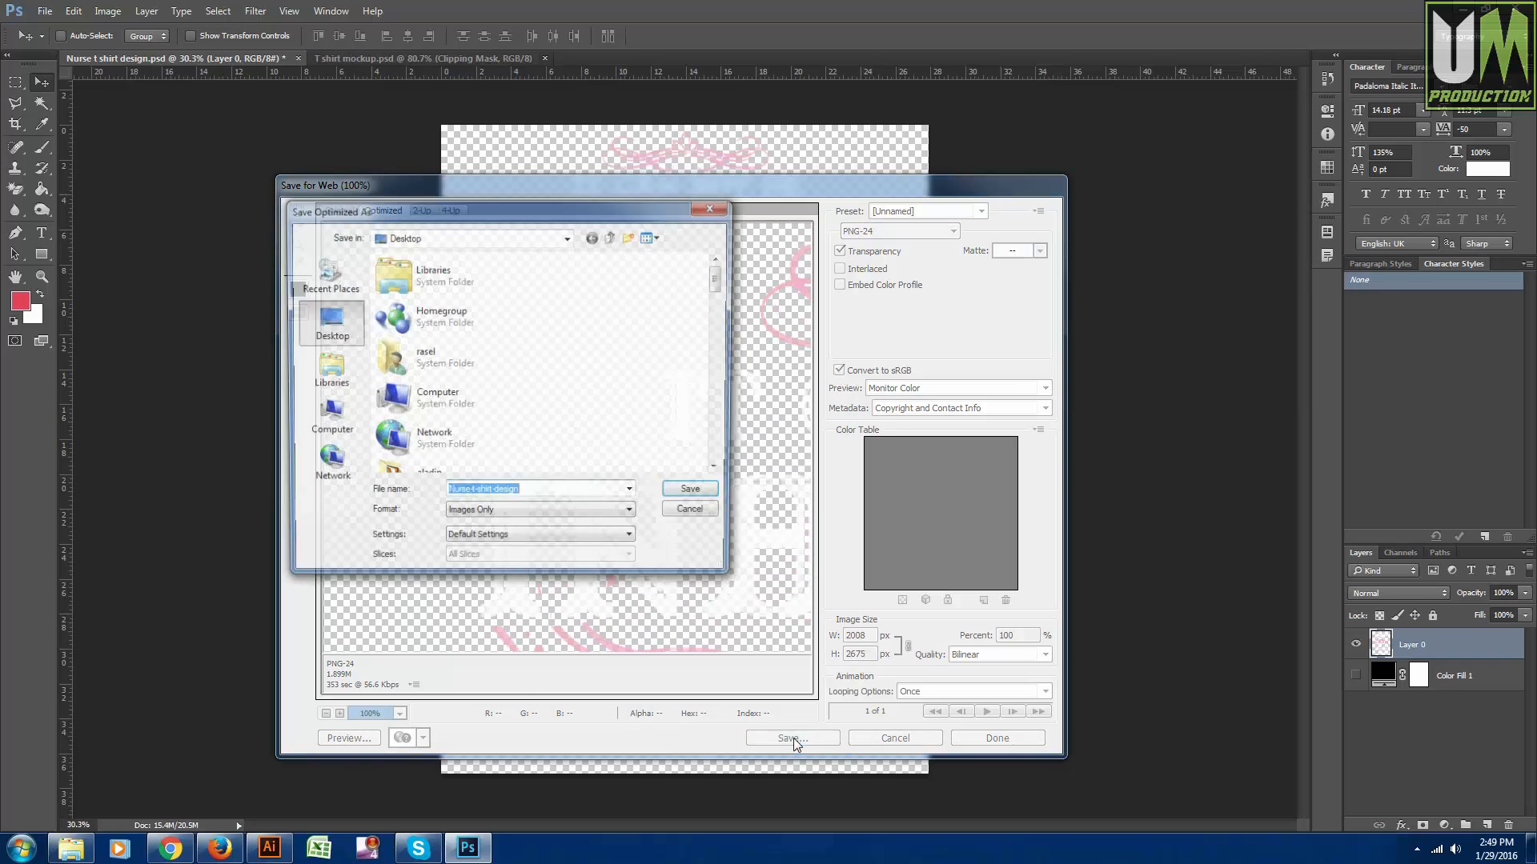
click(675, 496)
- Bring up the T shirt mockup in a reduced Photoshop window and check the exported nurse PNG from the desktop in Windows Photo Viewer
click(374, 59)
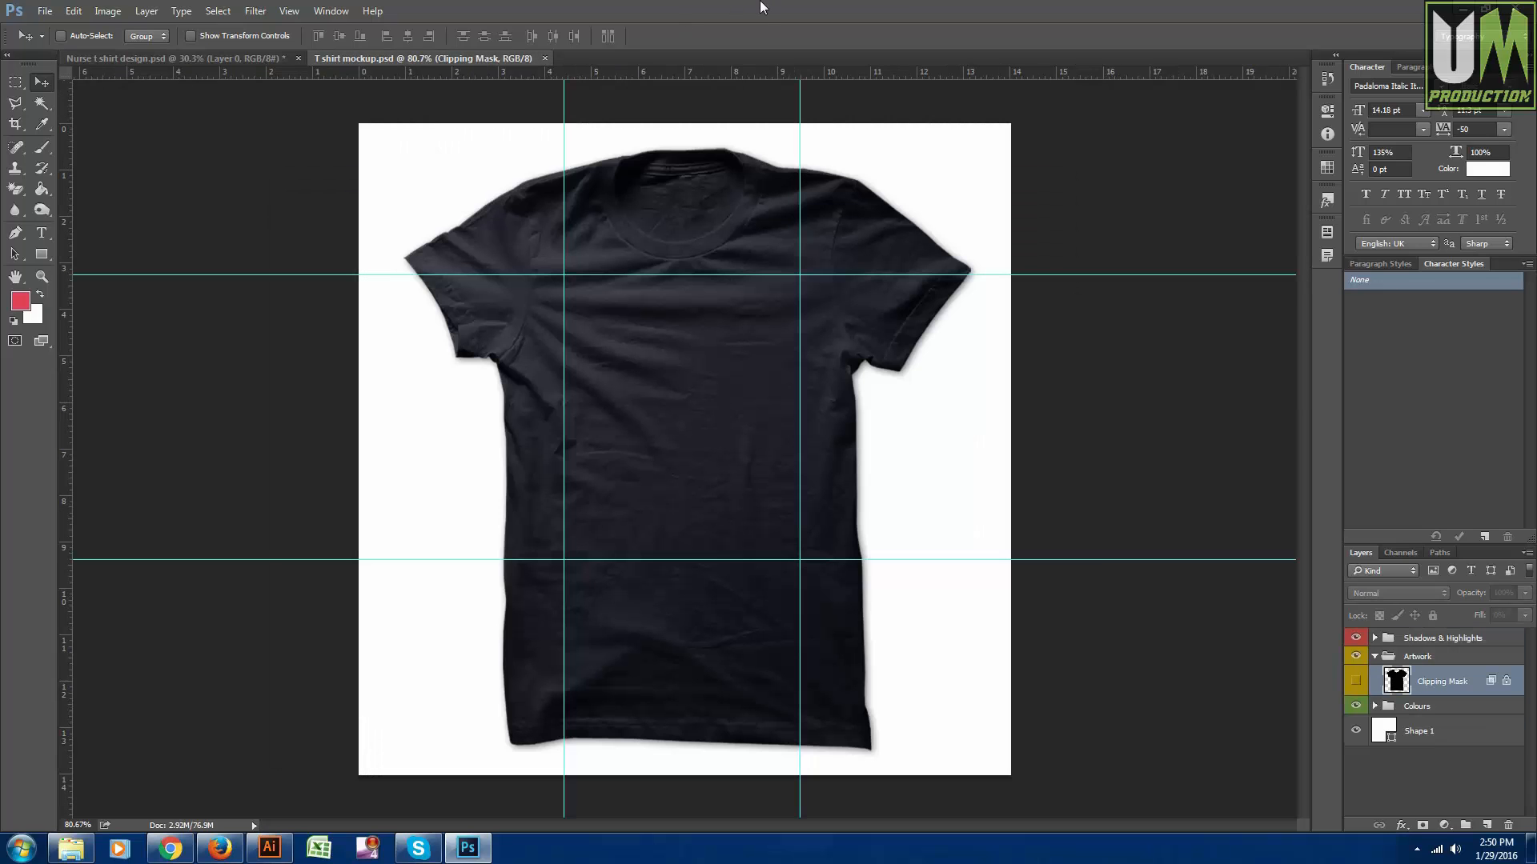
double_click(759, 16)
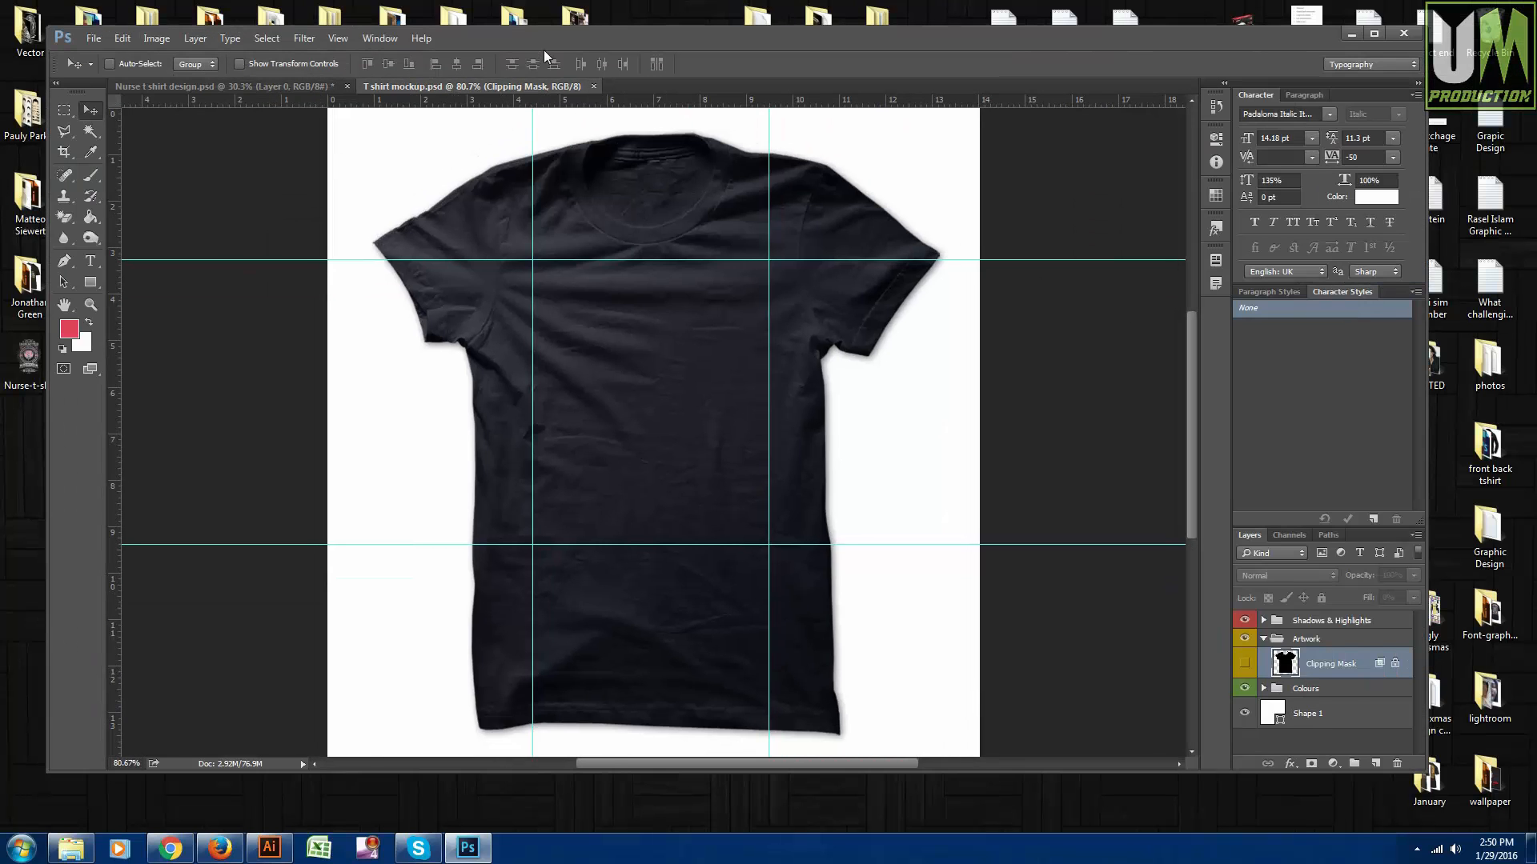
double_click(31, 364)
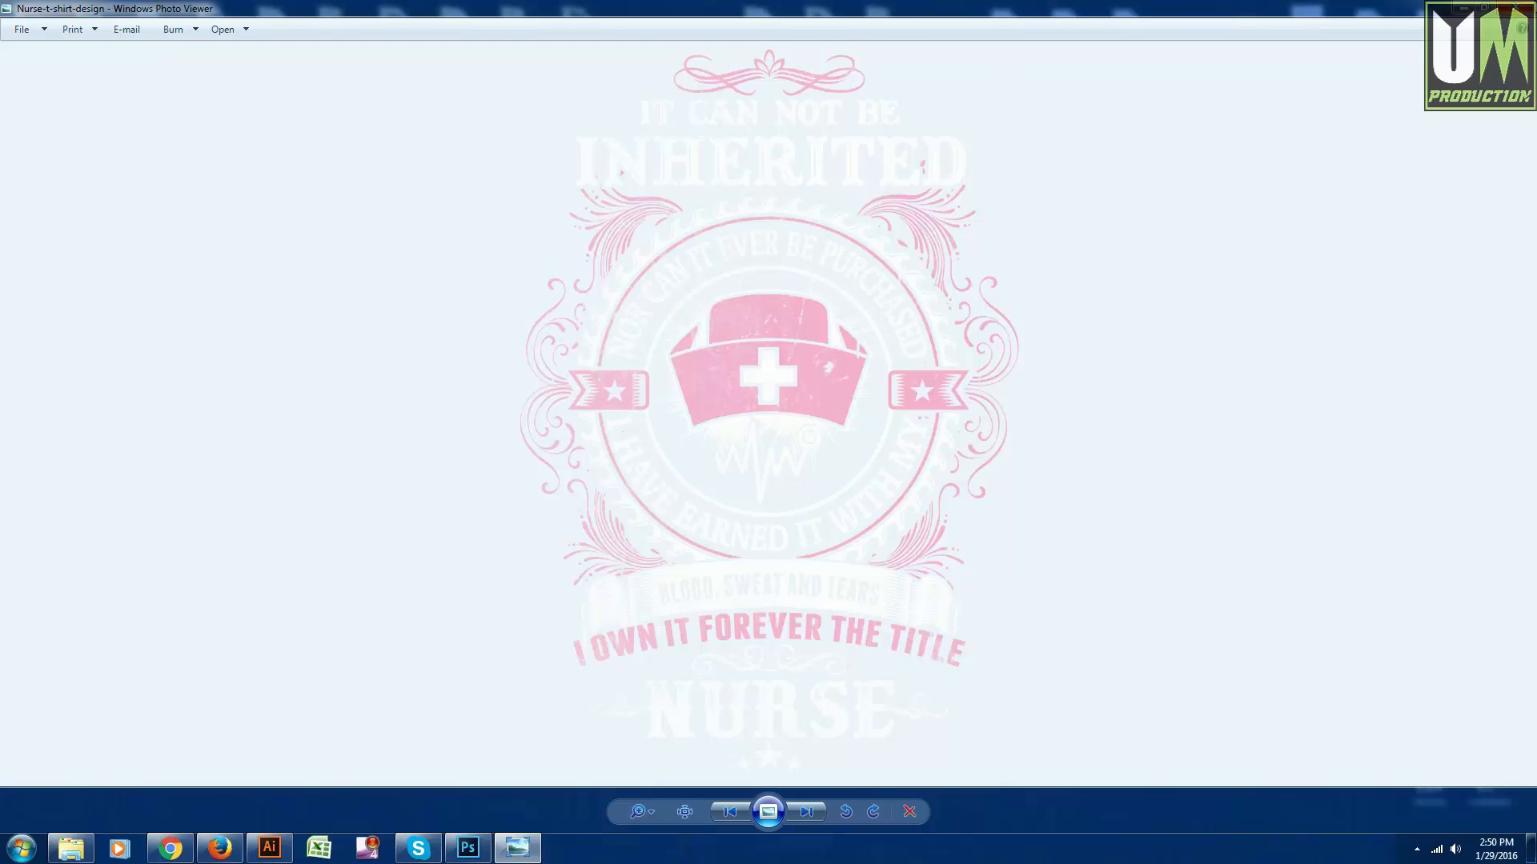
click(1523, 7)
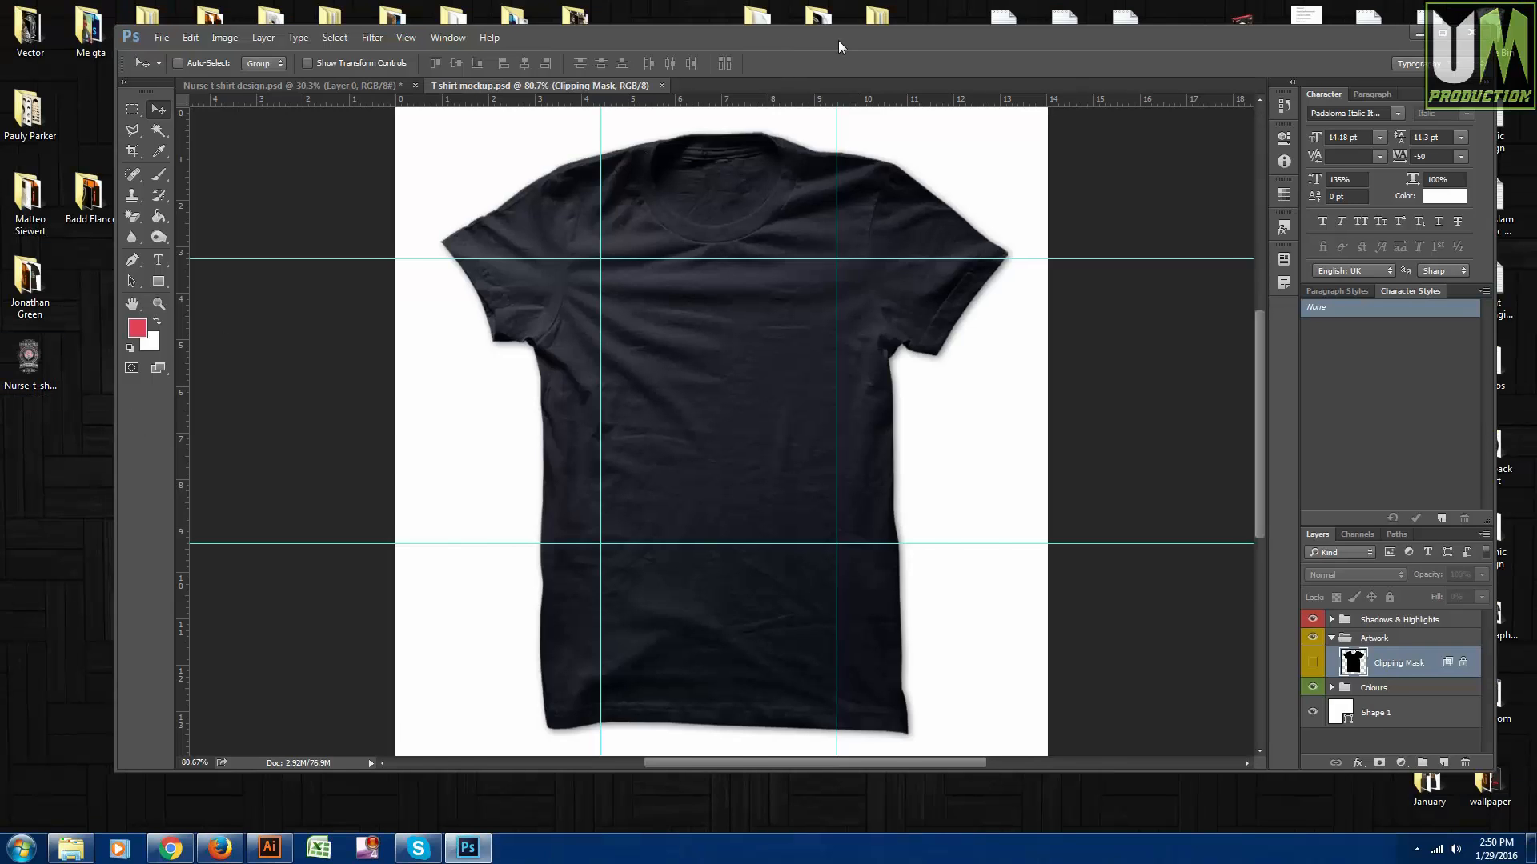
- Place the exported nurse design PNG from the desktop onto the T shirt mockup and maximize the Photoshop window
drag(840, 46, 888, 46)
click(42, 369)
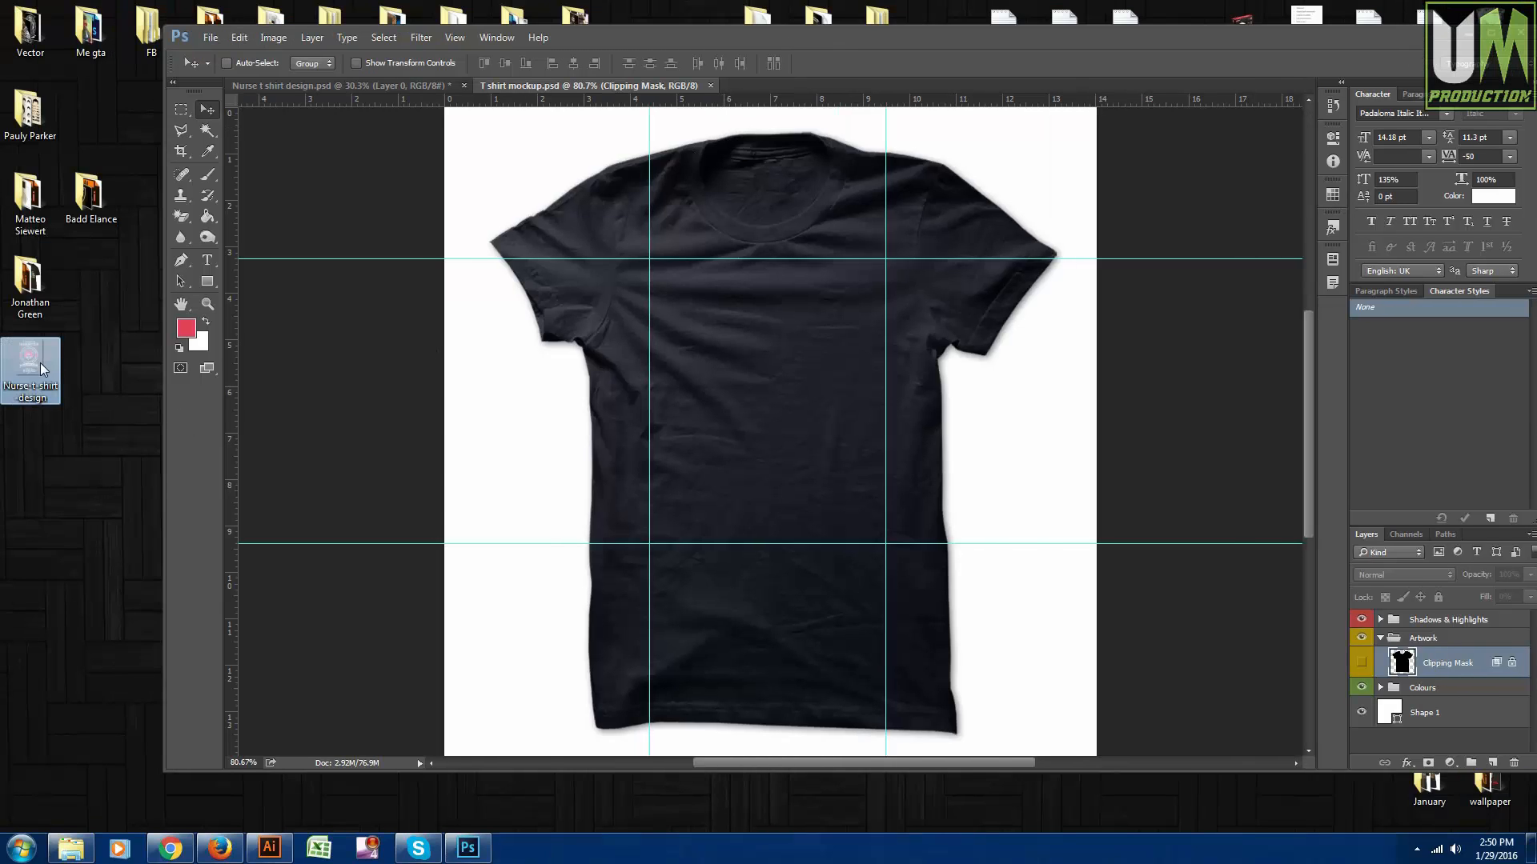
drag(36, 367, 773, 390)
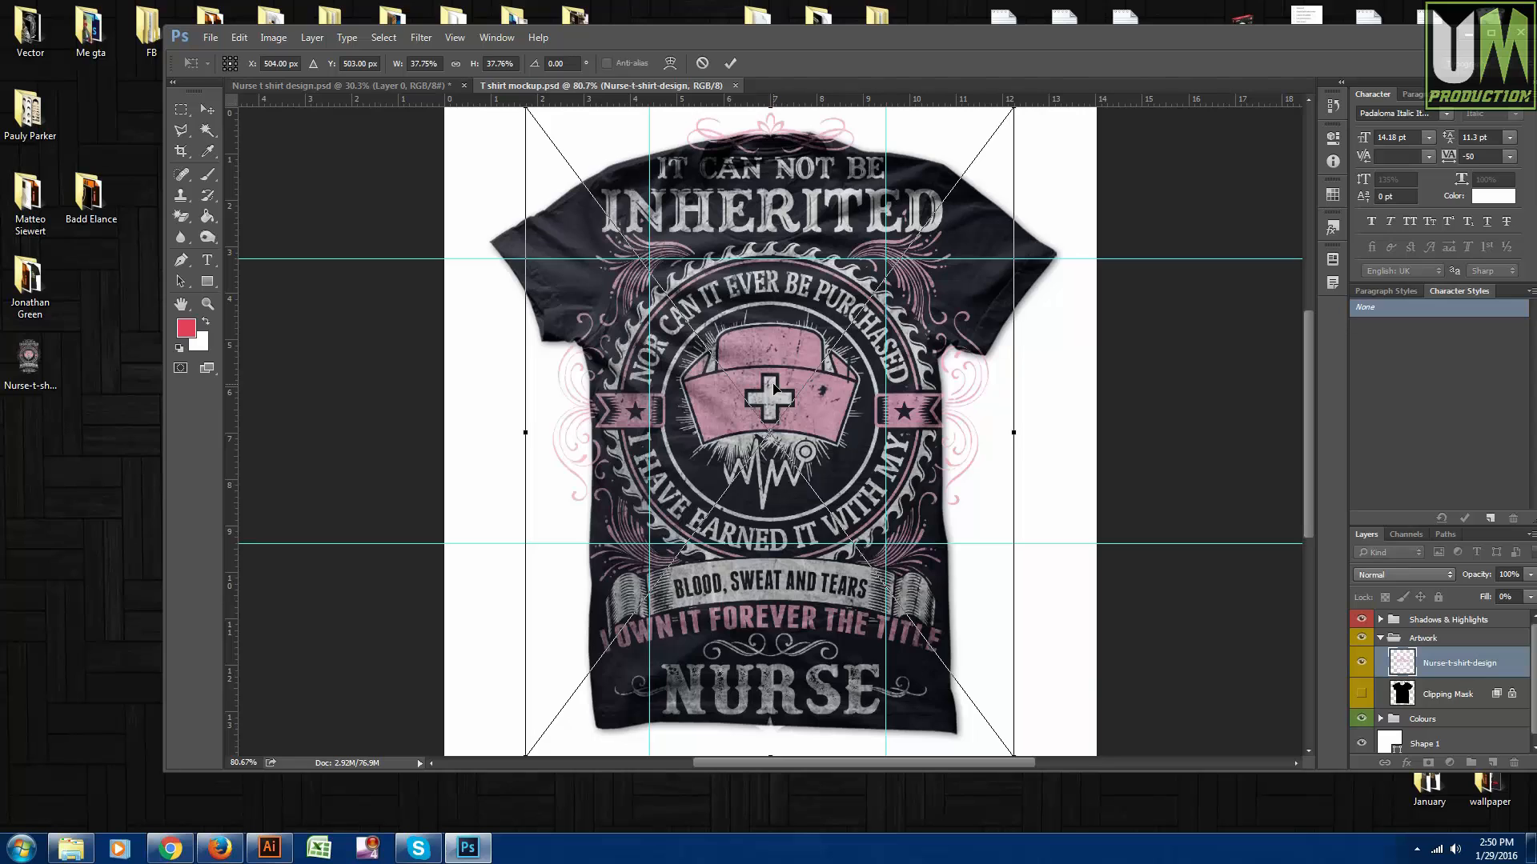
double_click(1089, 40)
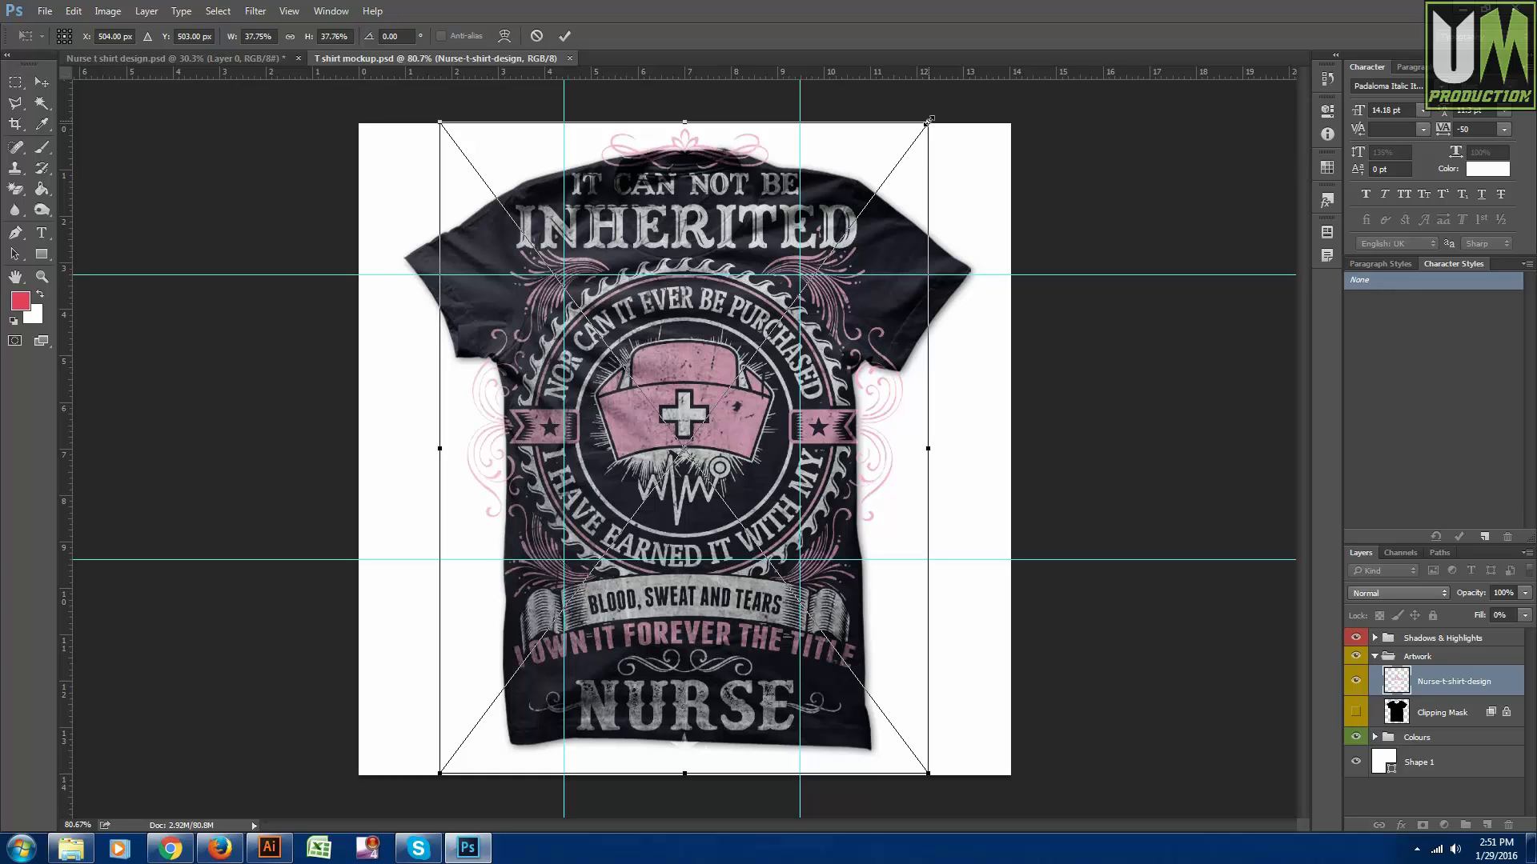
- Scale the placed nurse design to about 21.7% and position it over the shirt's chest
drag(930, 120, 693, 443)
drag(644, 495, 824, 226)
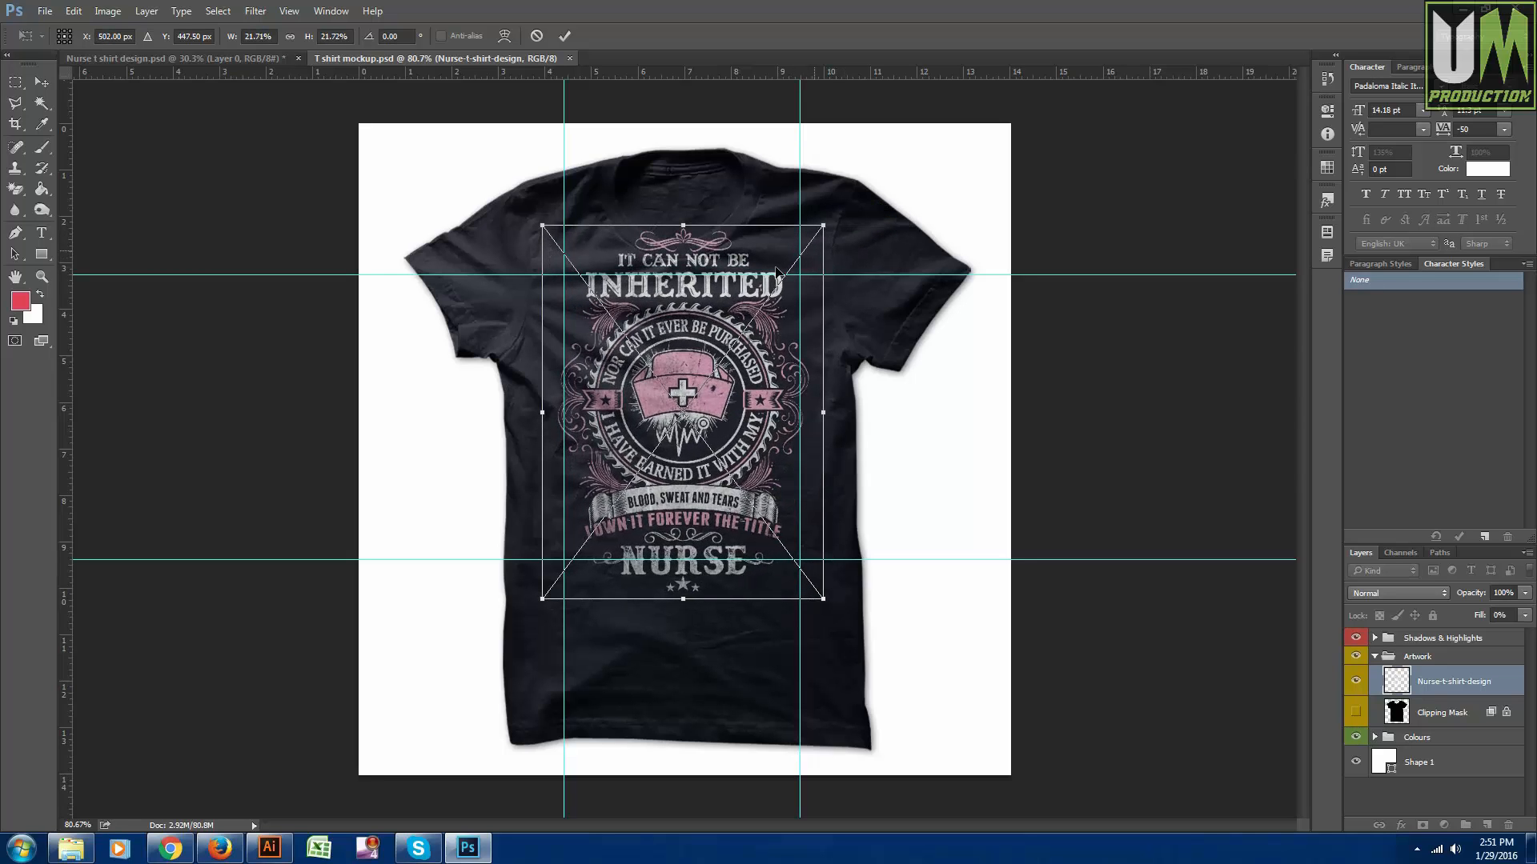
drag(716, 263, 709, 300)
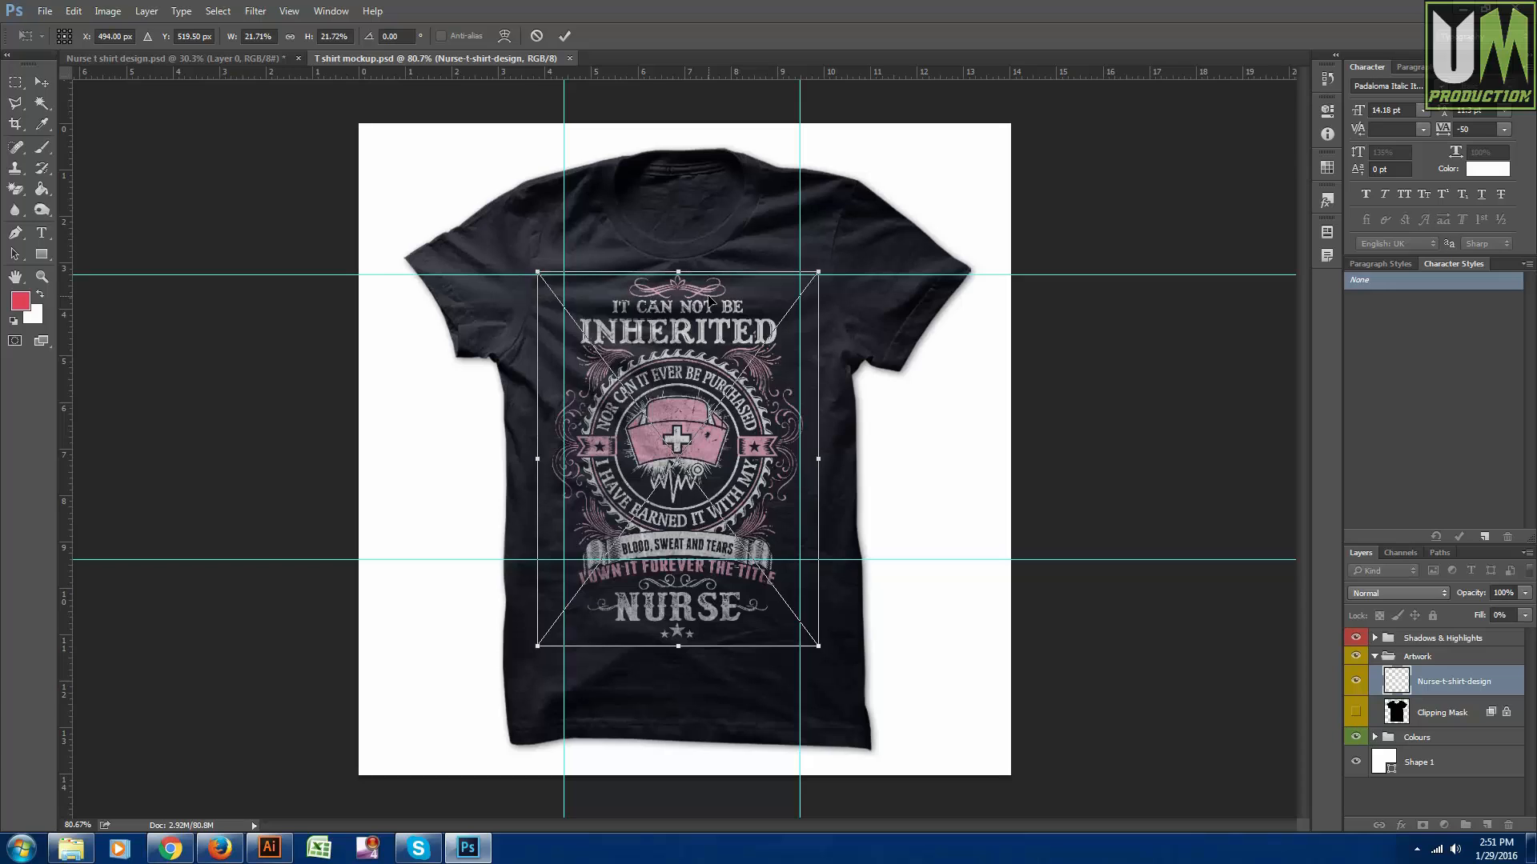
- Nudge the nurse design to X 500 px, Y 516.5 px on the shirt and commit the placement
key(Right)
key(Right)
key(Right)
key(Right)
key(Right)
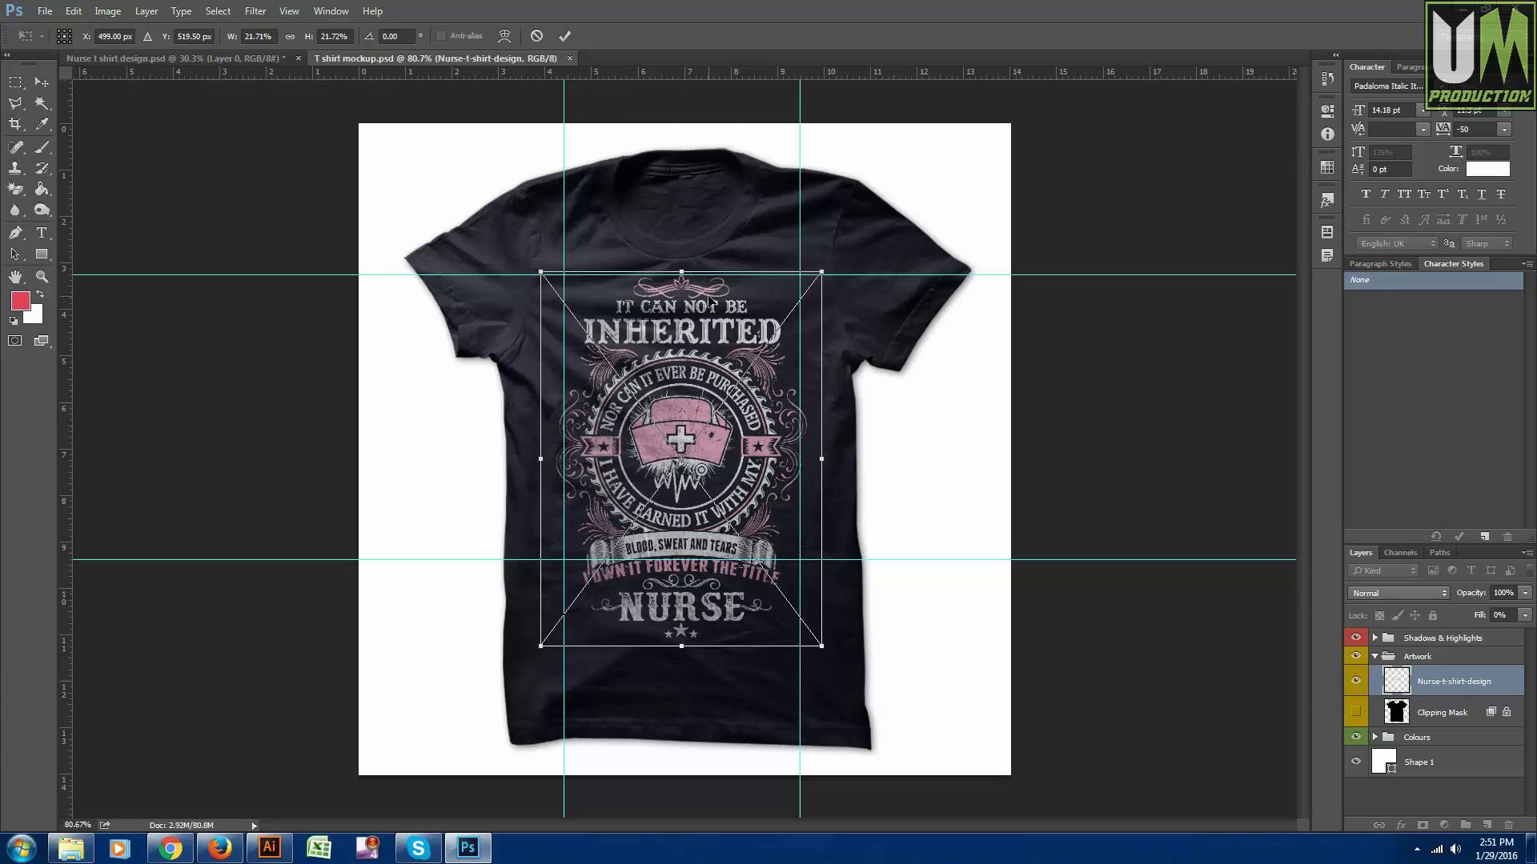
key(Right)
key(Up)
key(Up)
key(Up)
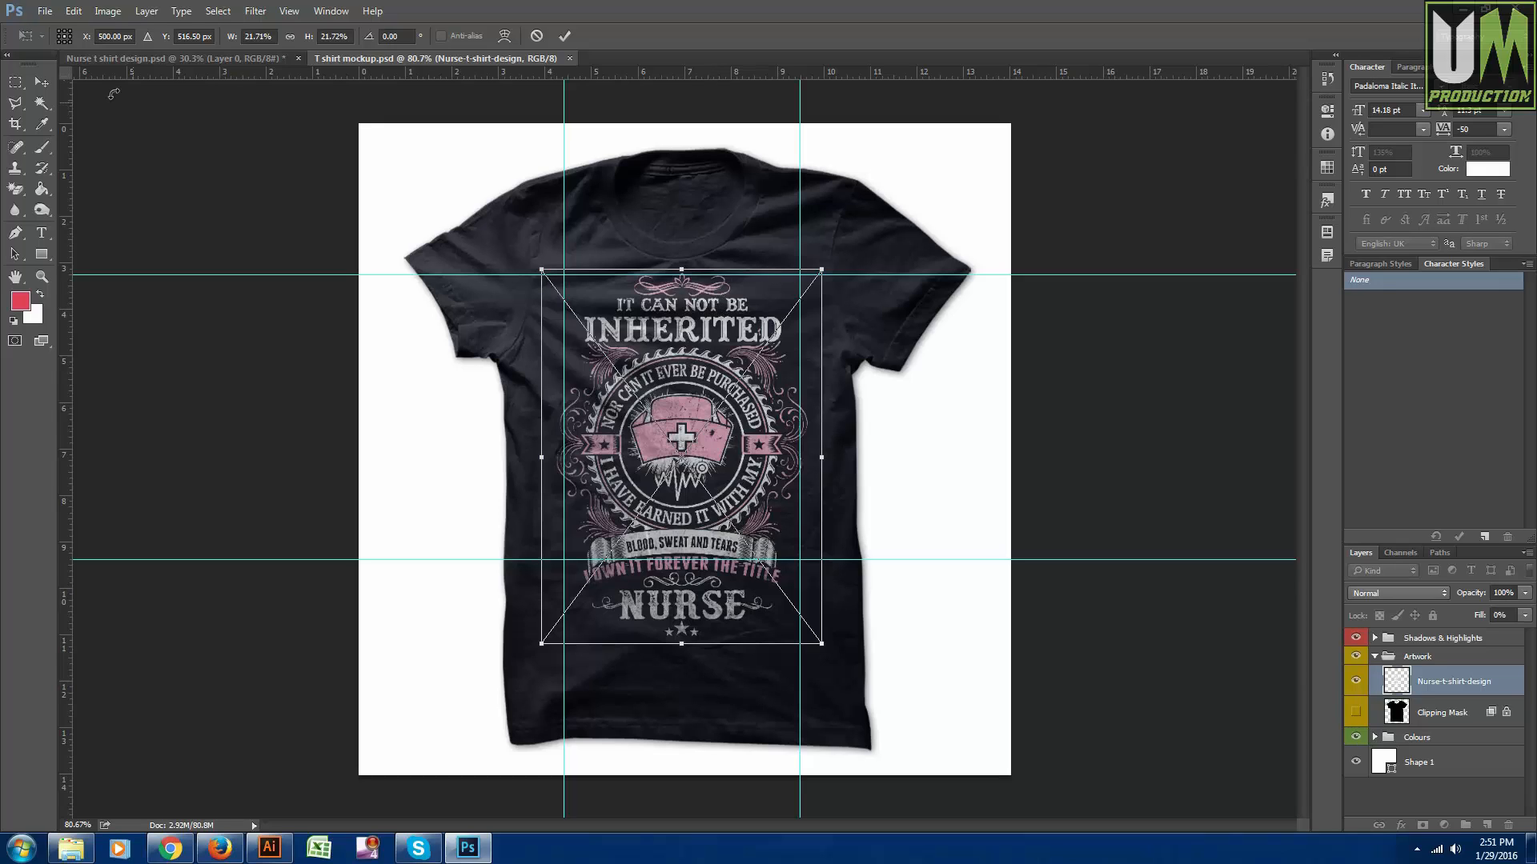
click(41, 81)
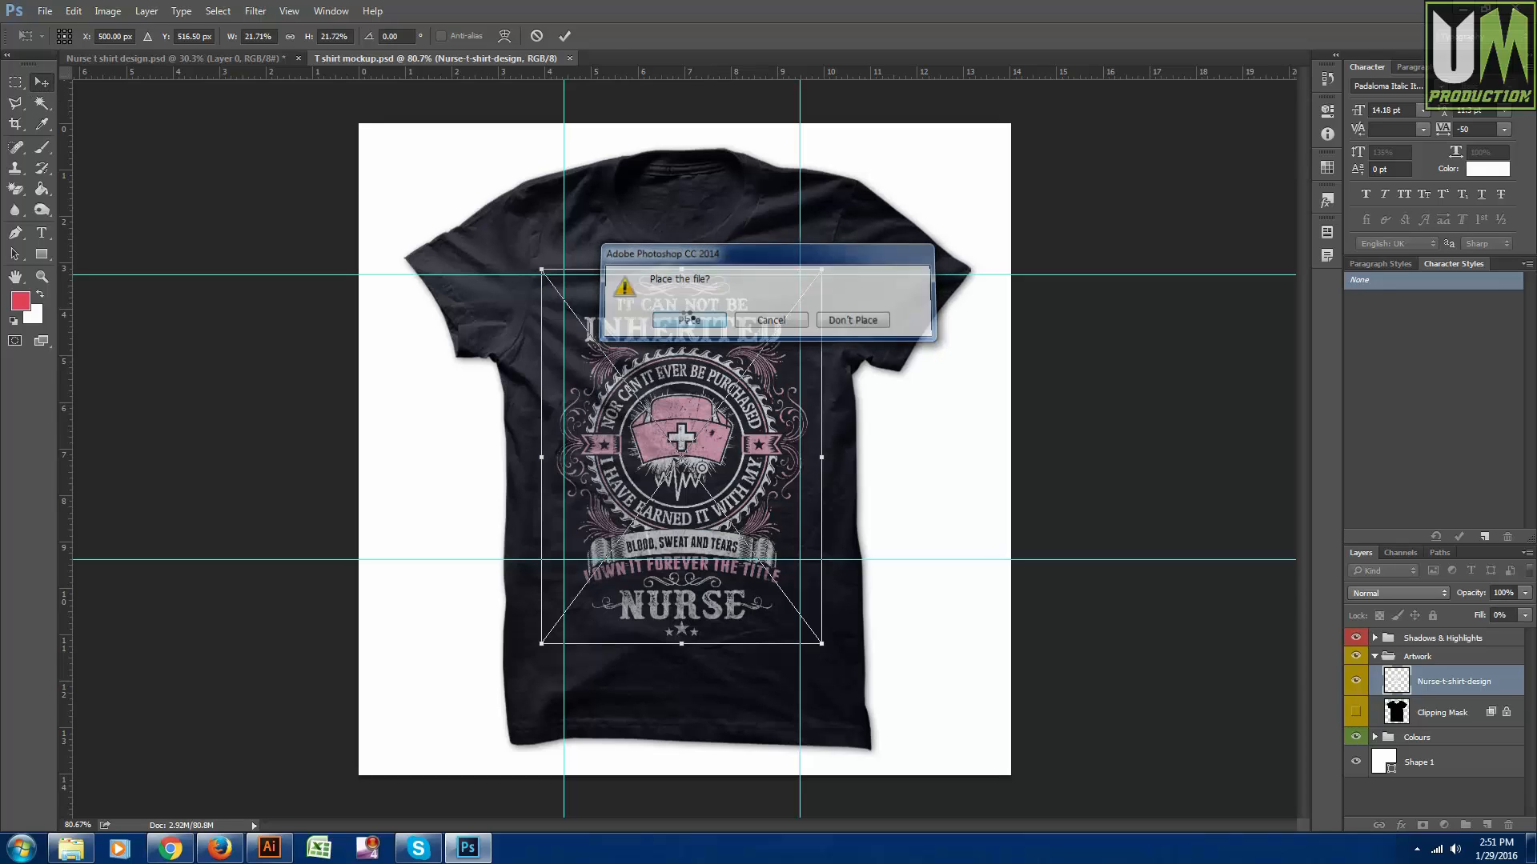
click(689, 319)
- Nudge the placed nurse design slightly to the left so it sits centered on the shirt
key(ctrl+minus)
key(ctrl+minus)
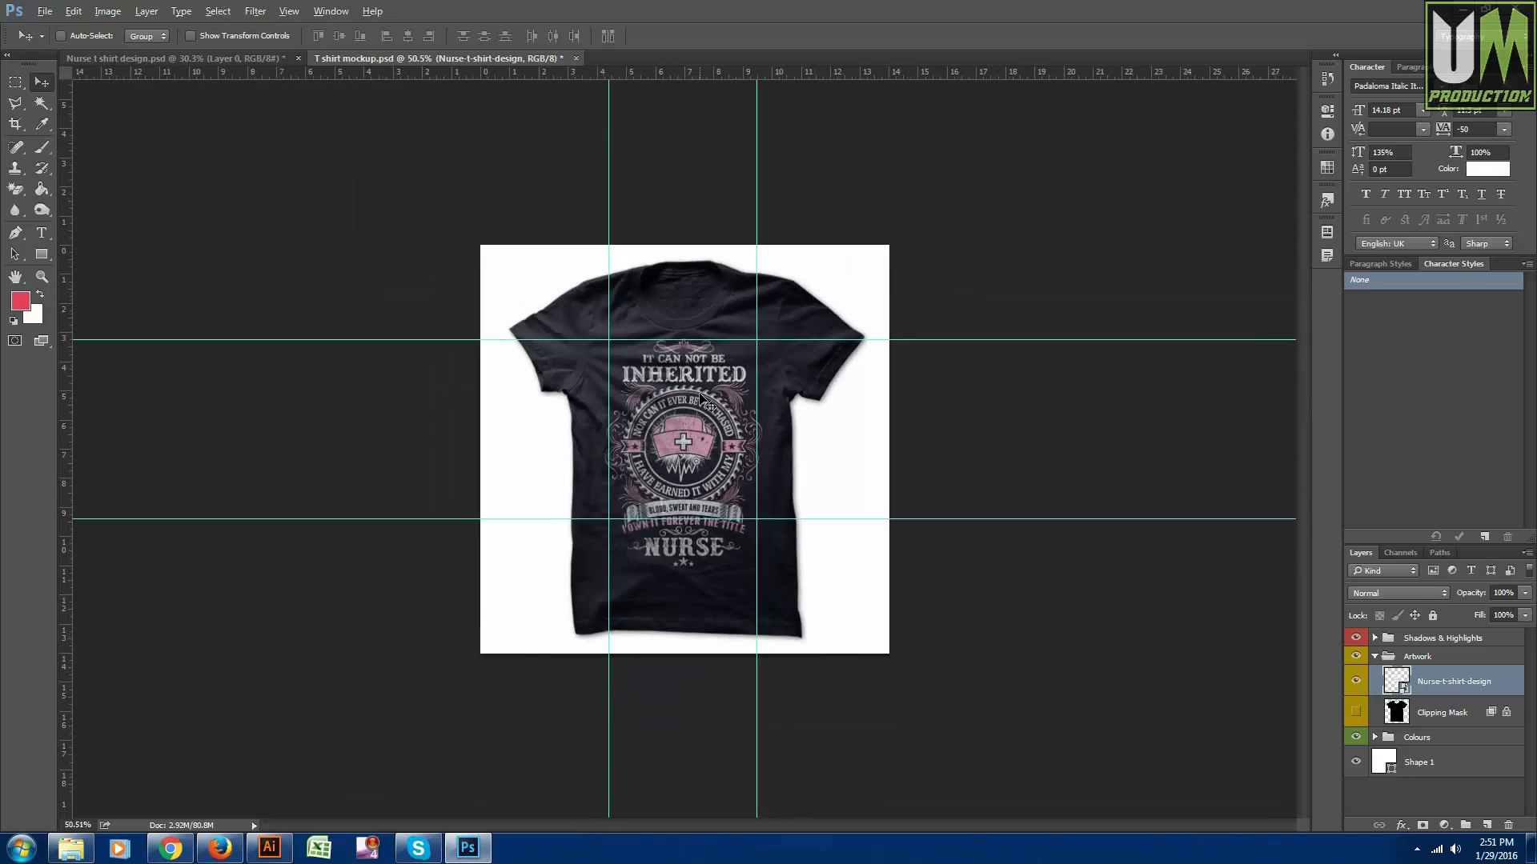
scroll(700, 394, down, 2)
scroll(701, 394, up, 7)
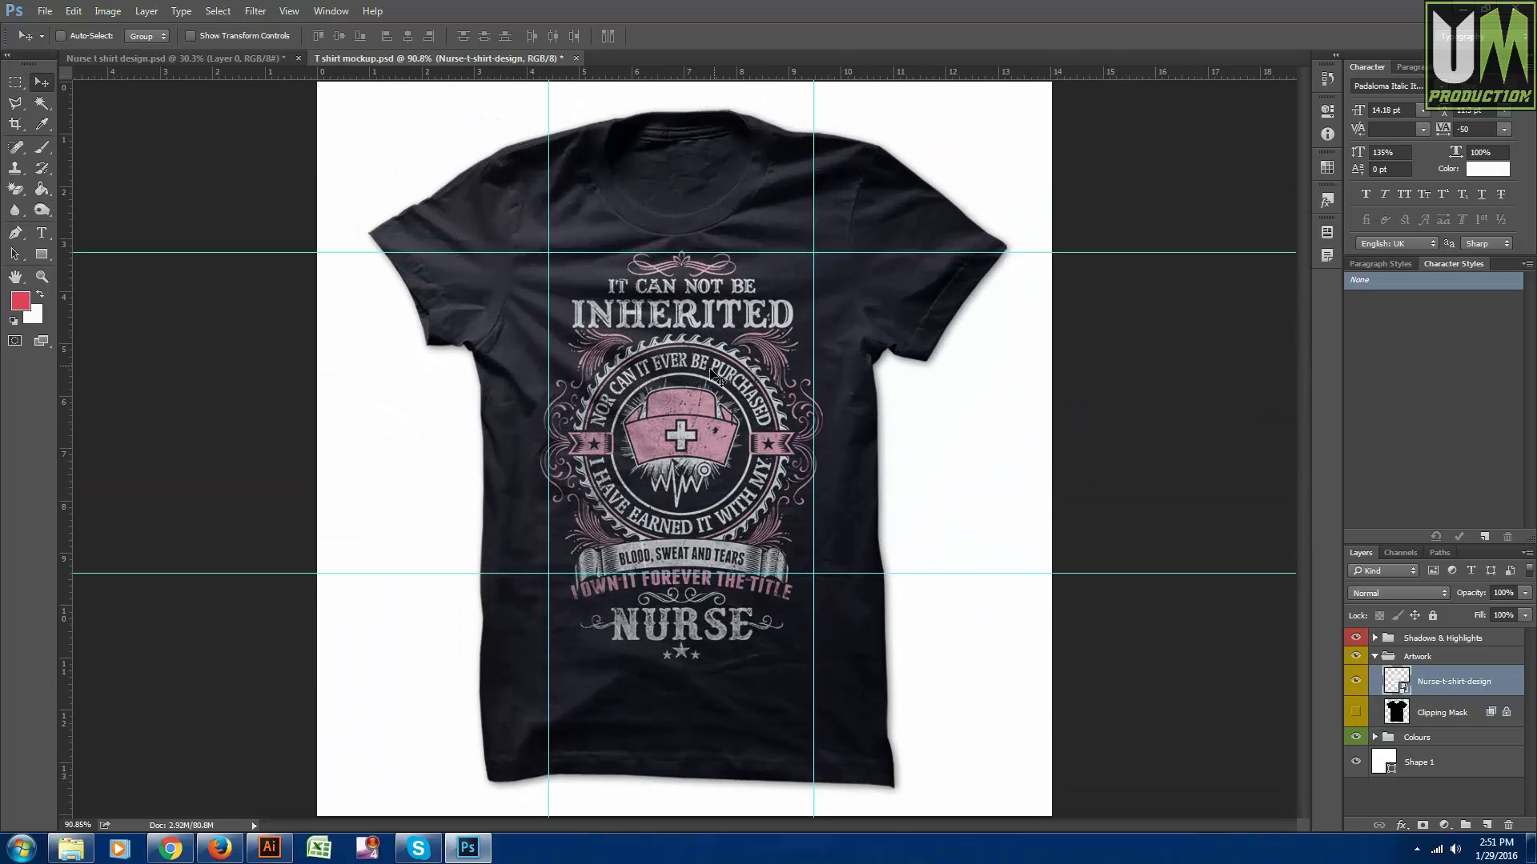
key(Left)
key(Left)
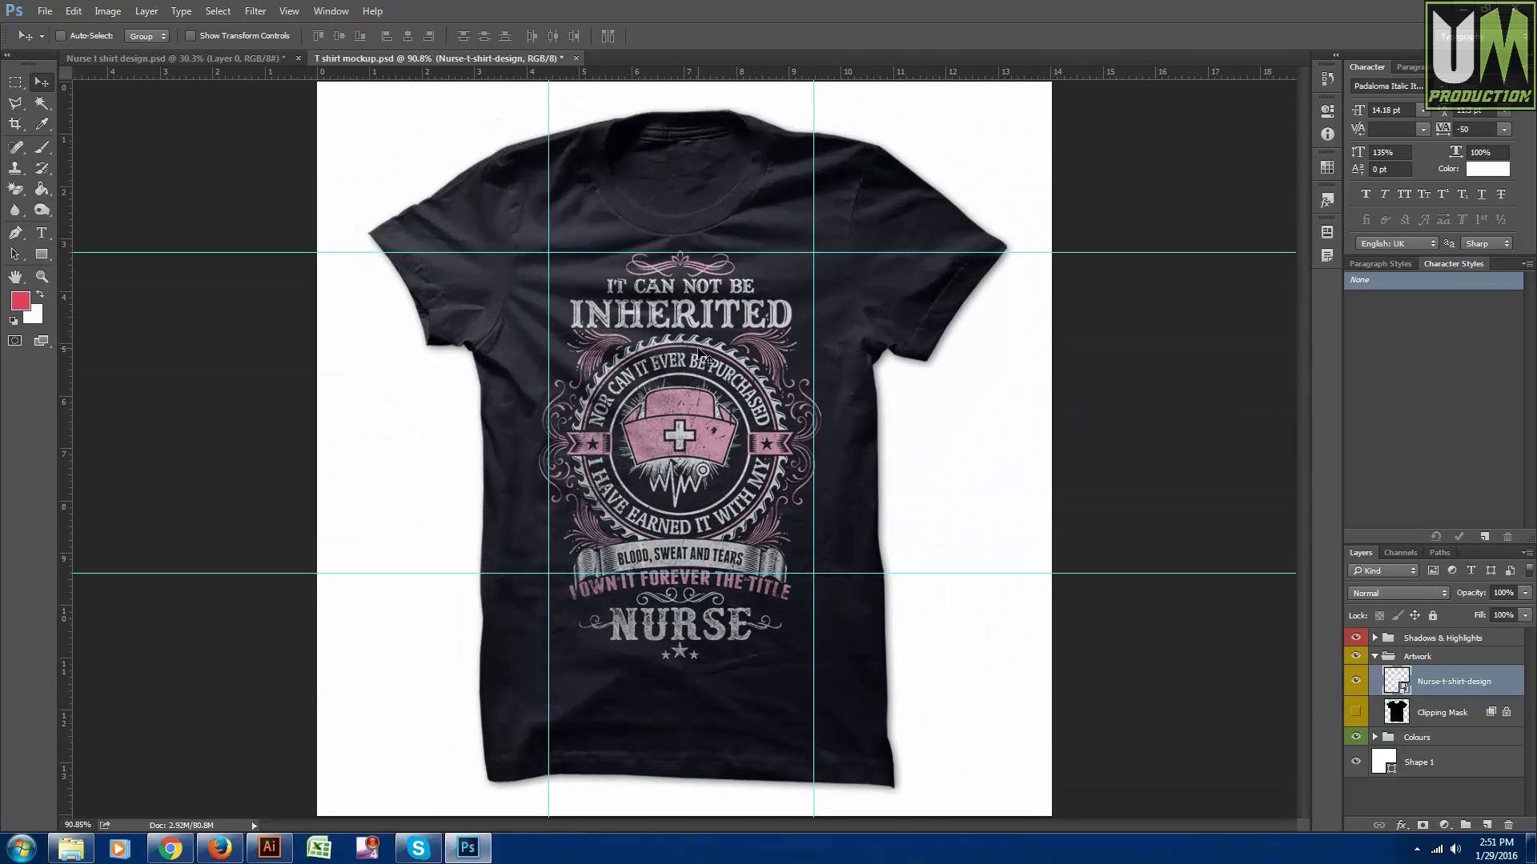
- Examine the nurse design on the T-shirt mockup at closer and wider zoom levels
scroll(700, 356, down, 3)
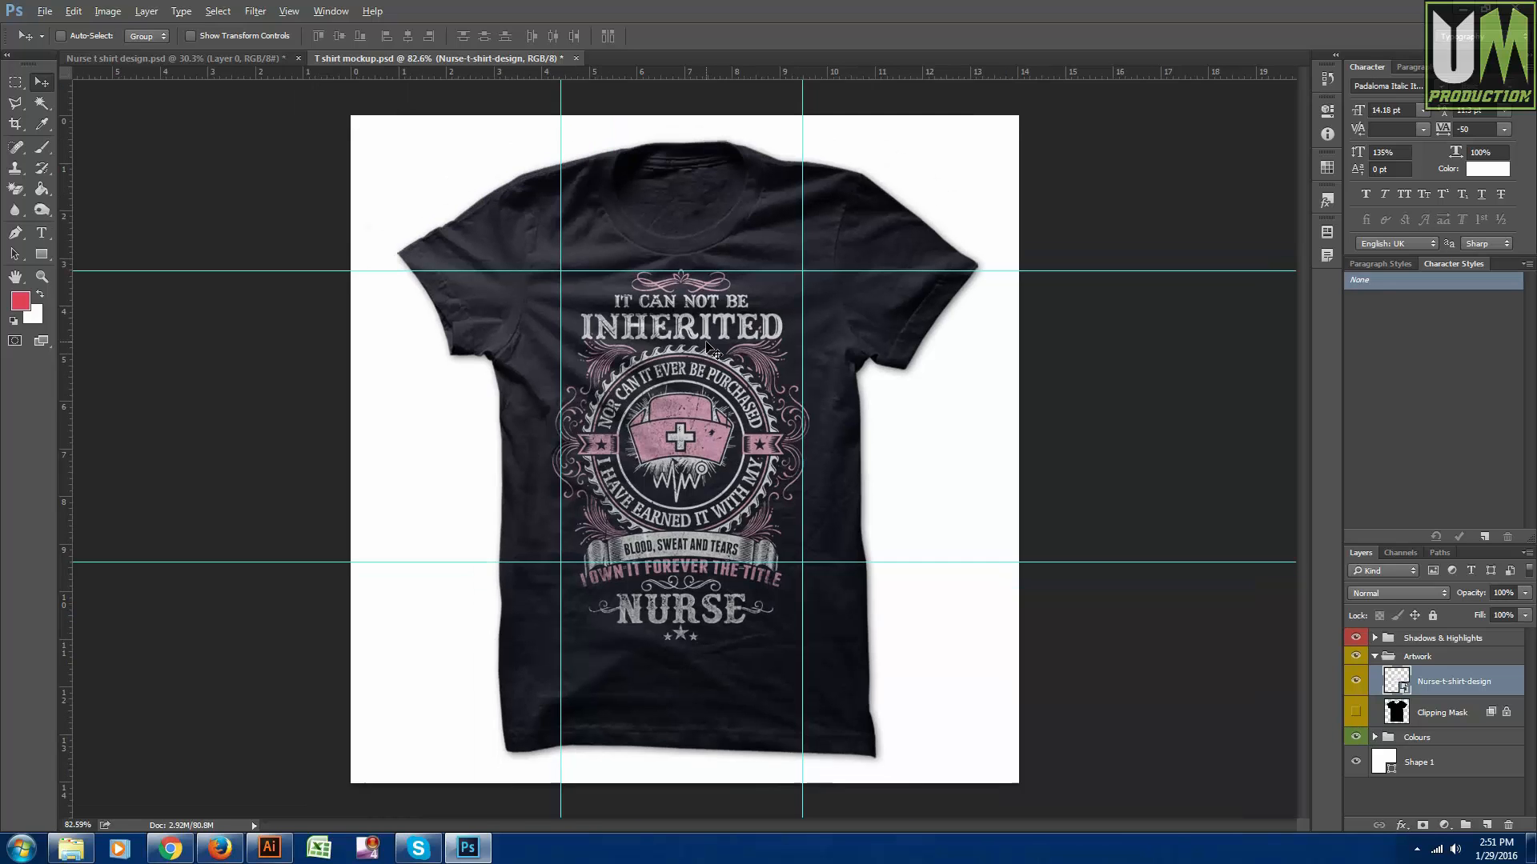
scroll(664, 332, up, 2)
scroll(739, 358, up, 1)
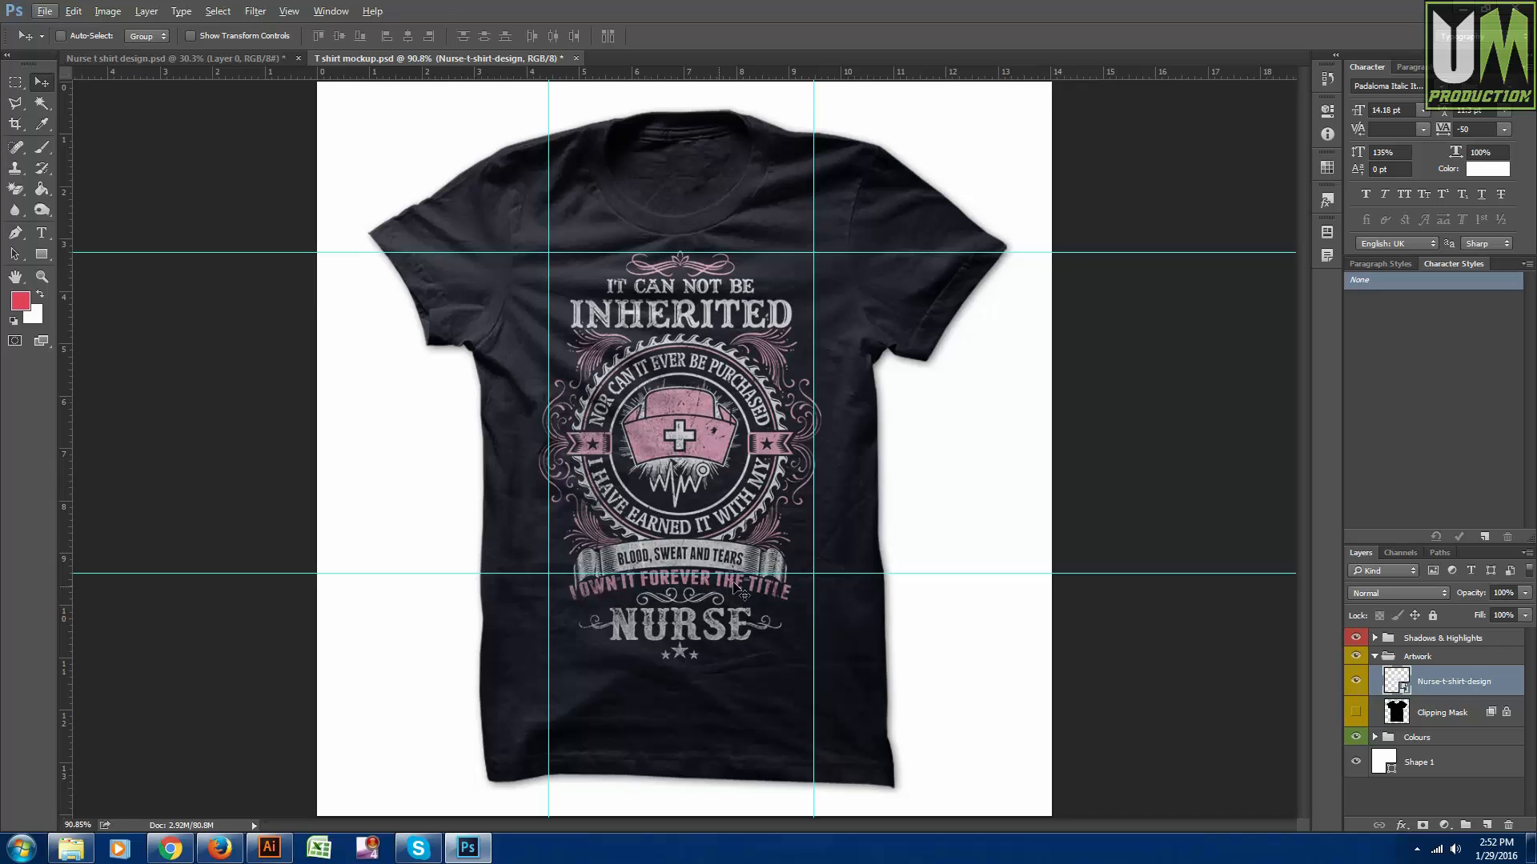
scroll(779, 388, down, 4)
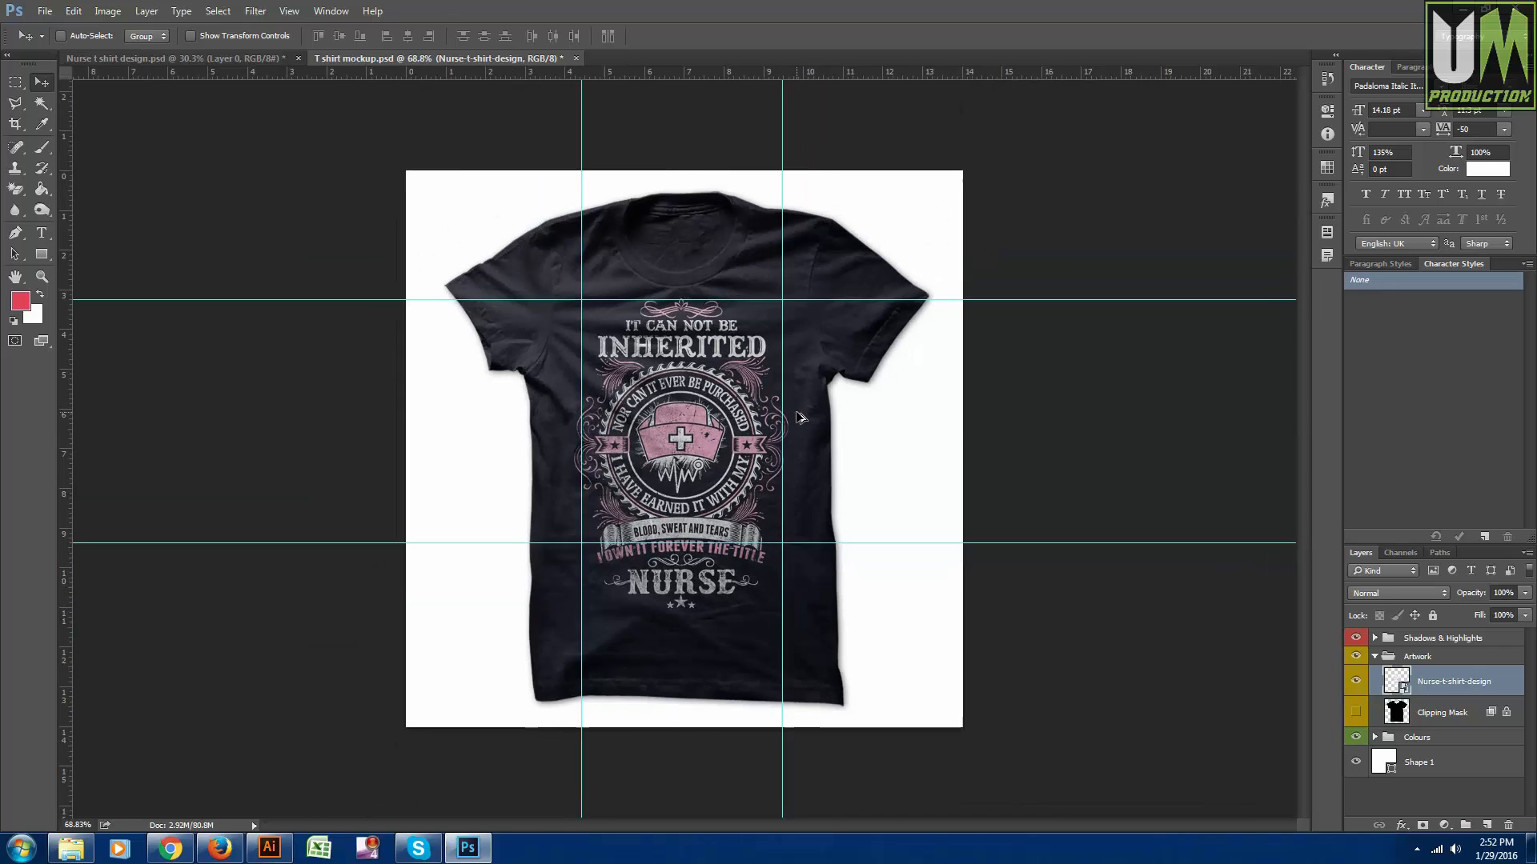
scroll(693, 396, up, 3)
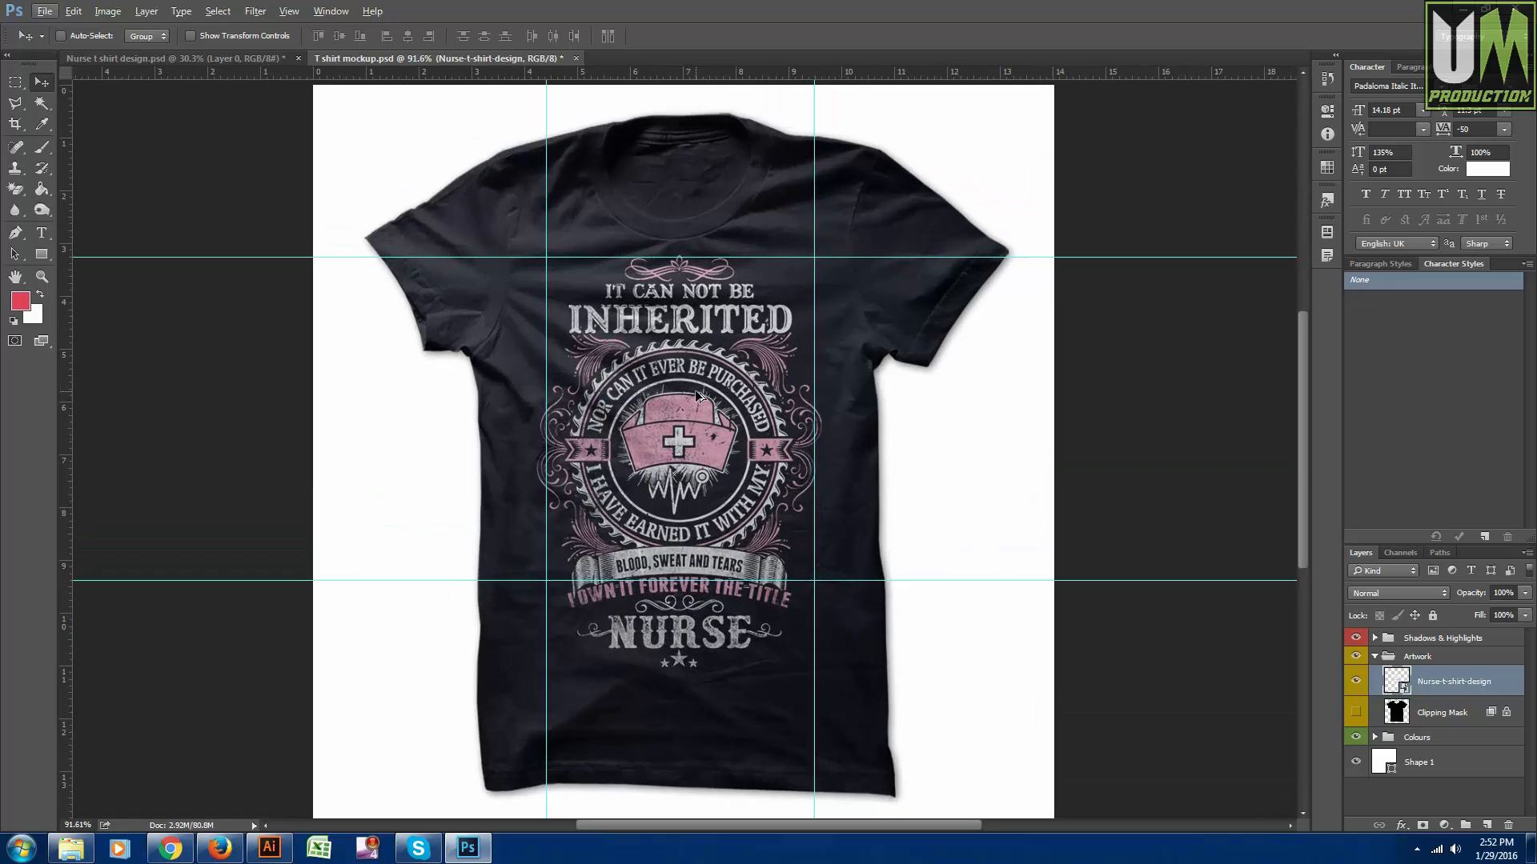
scroll(729, 412, down, 2)
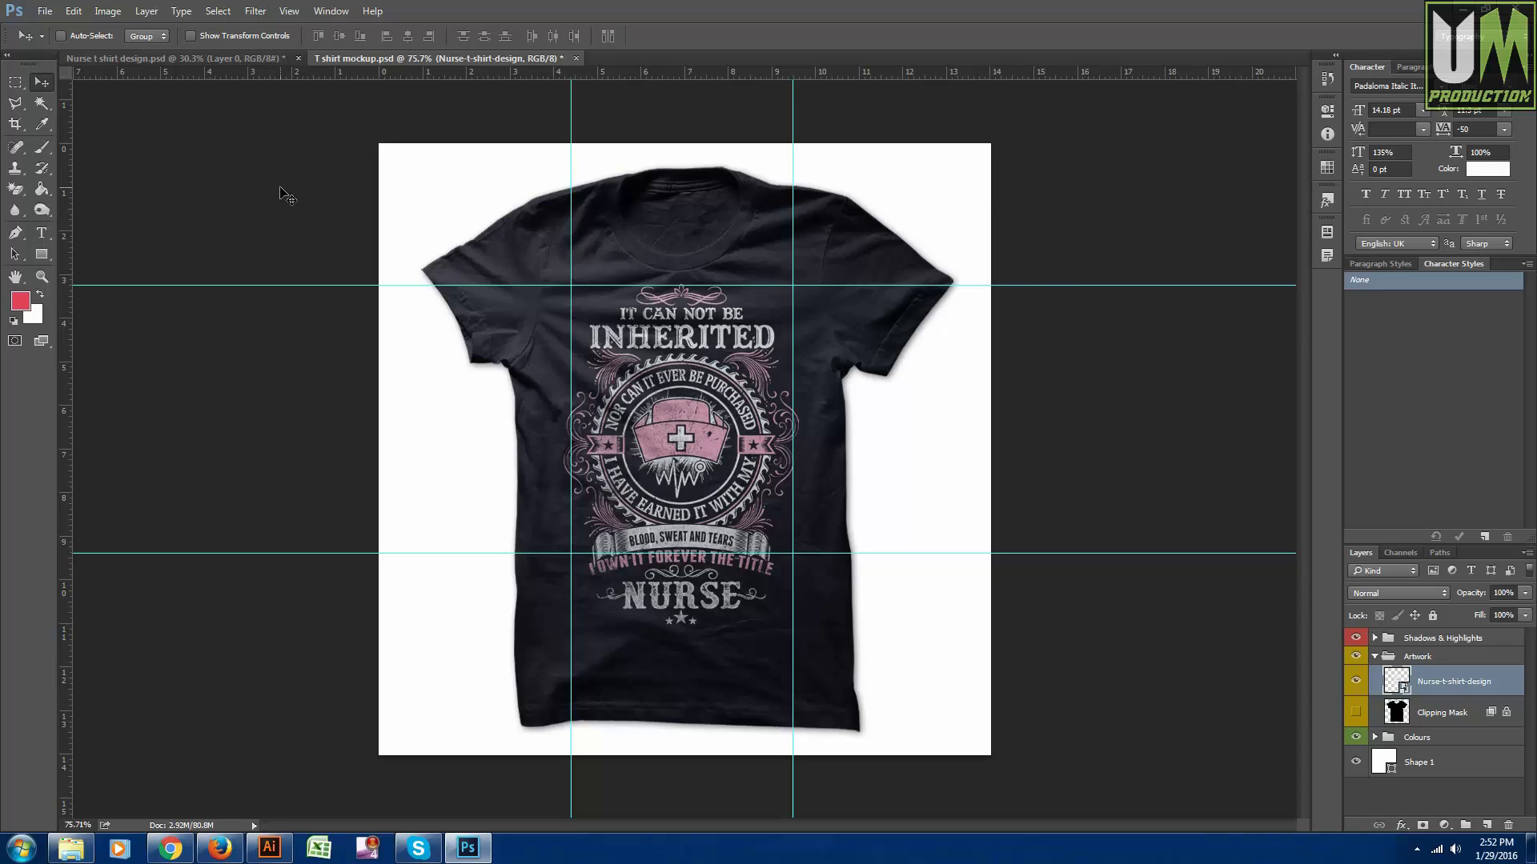
- Export the finished mockup for web as a High quality 60 JPEG named "nurse t shirt design" on the desktop
click(45, 11)
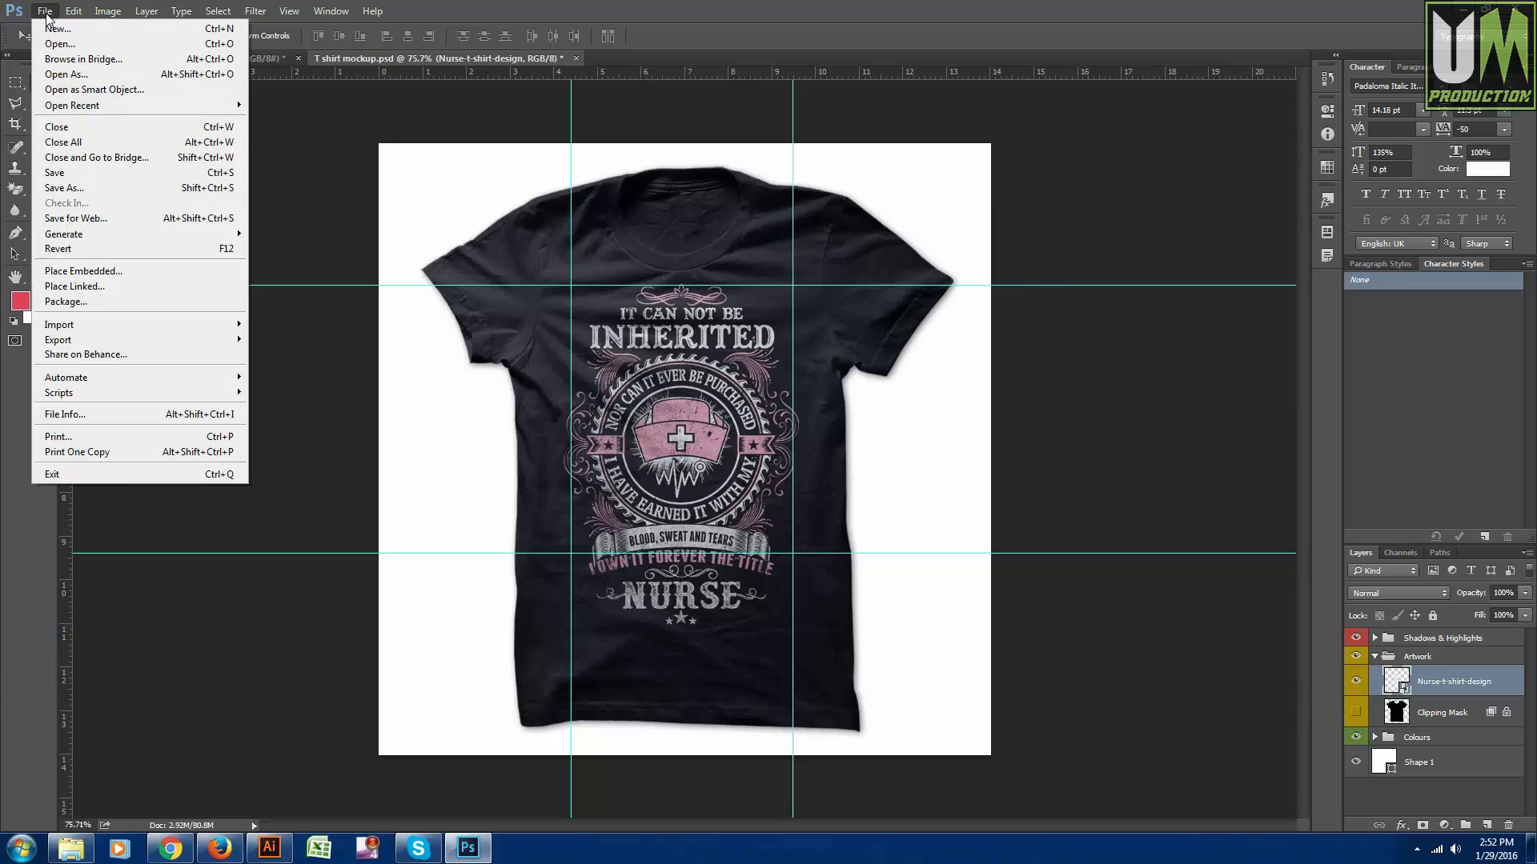
click(95, 219)
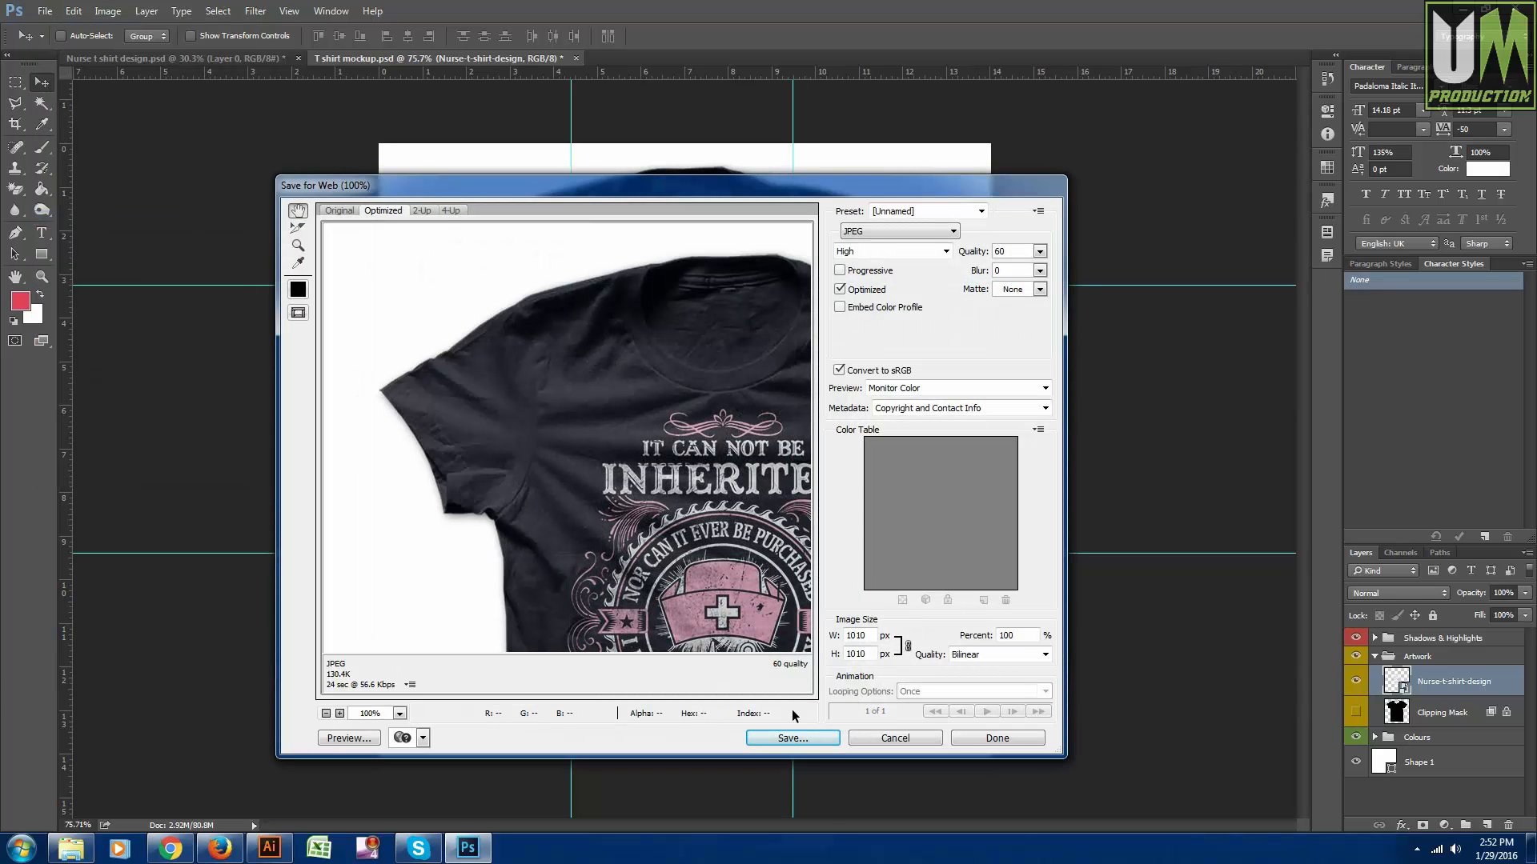
click(792, 738)
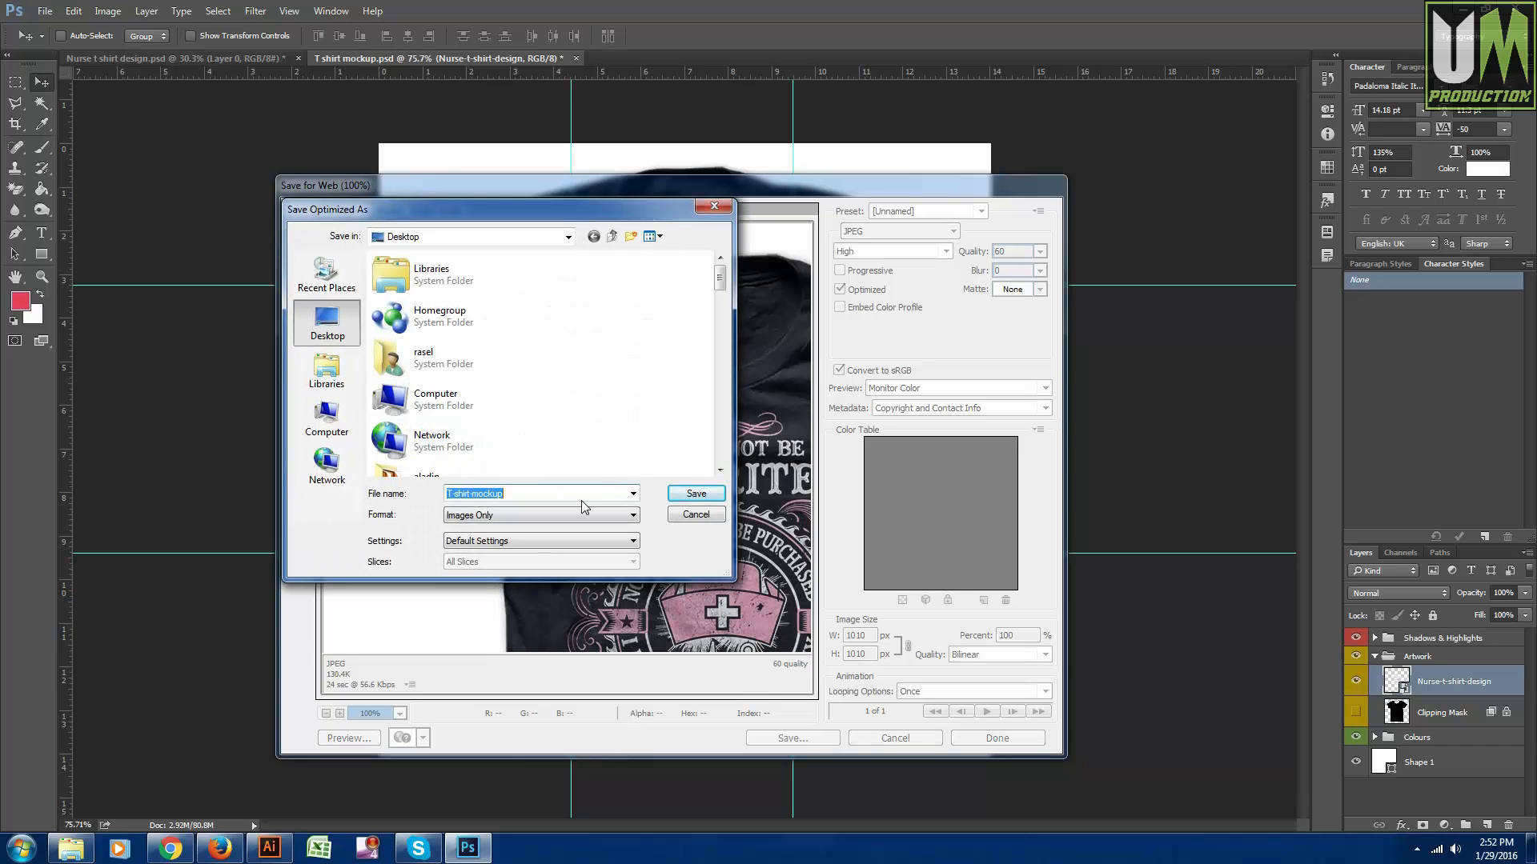
text(nurse t shirt design)
key(Return)
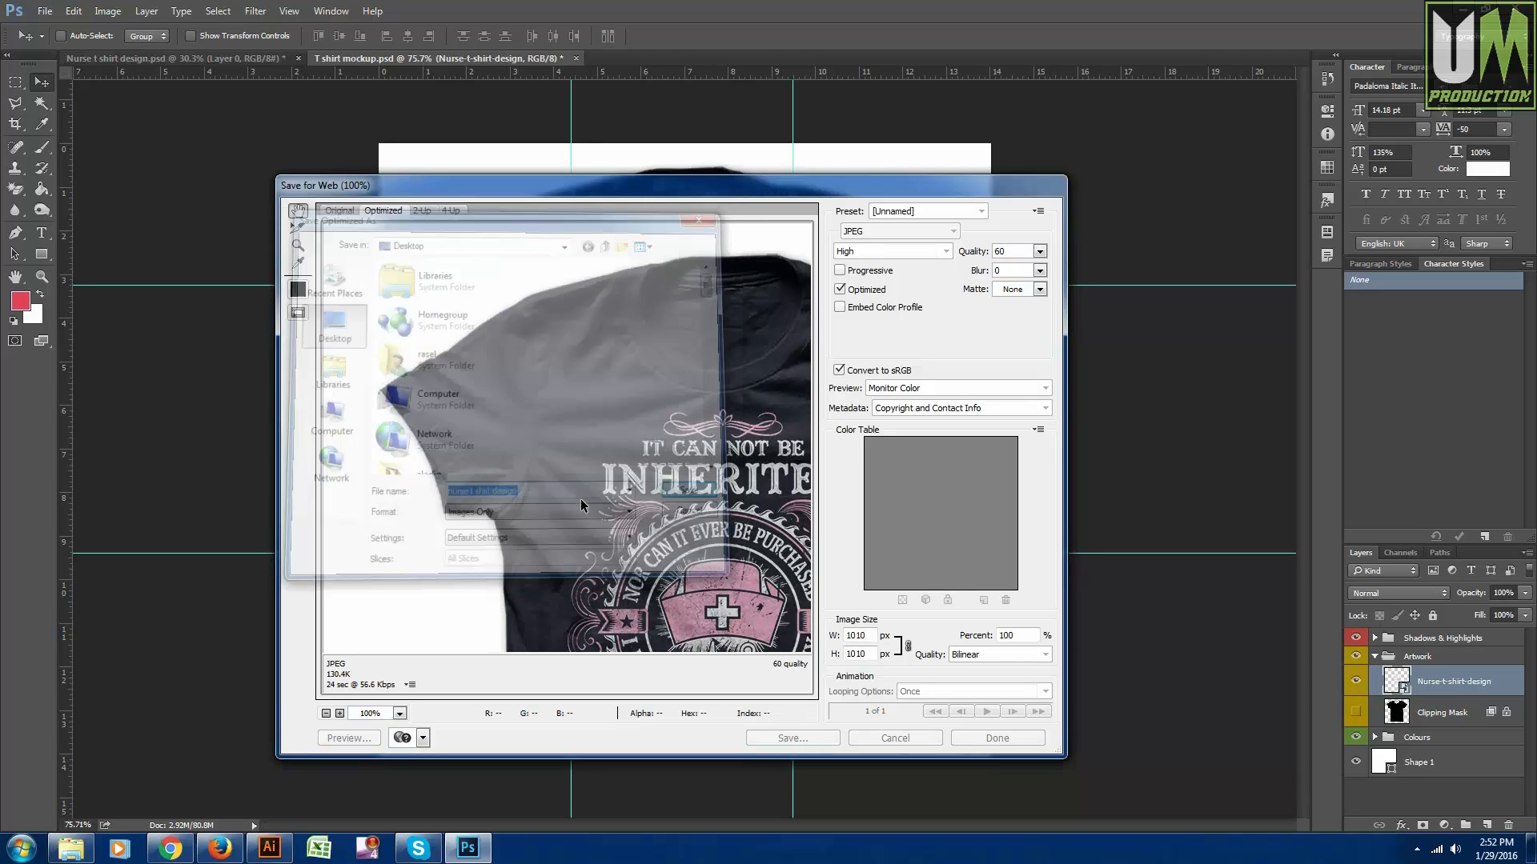
- Minimize Photoshop and inspect the exported T-shirt mockup JPEG from the desktop in Windows Photo Viewer
click(1463, 9)
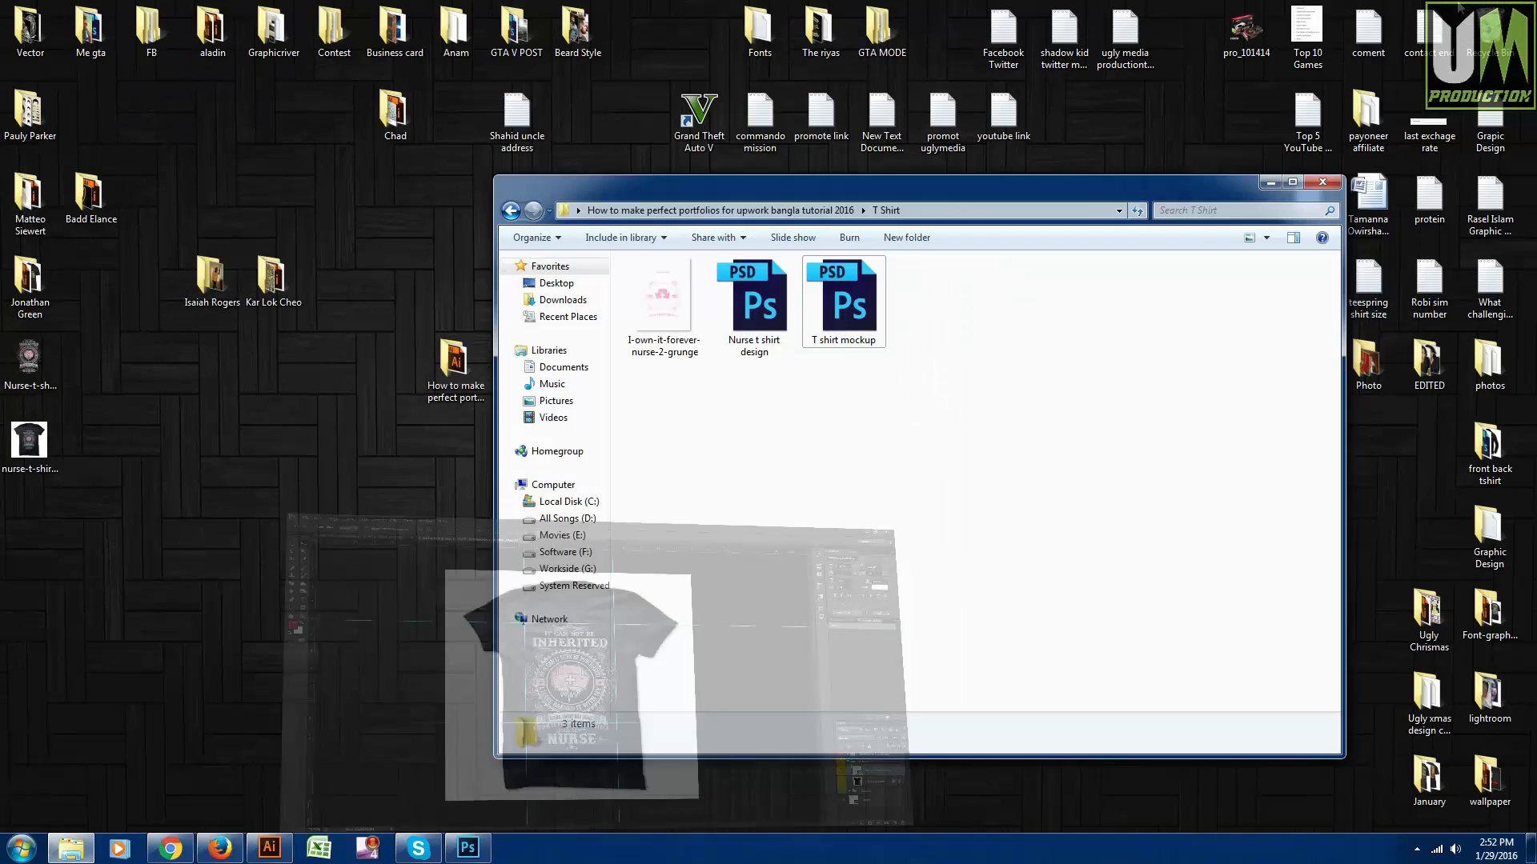
double_click(41, 440)
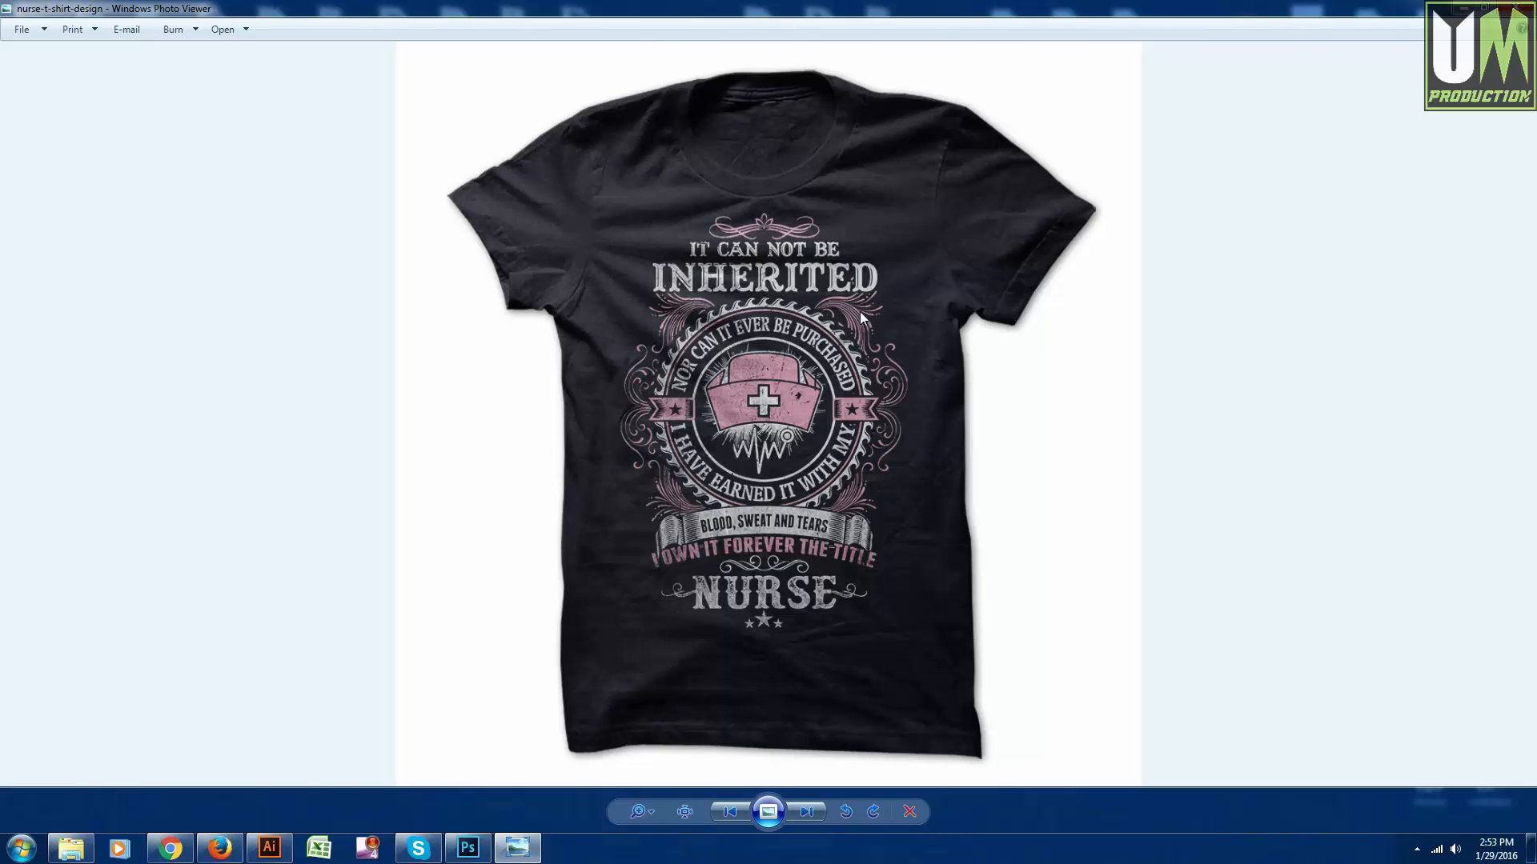
scroll(860, 310, up, 3)
scroll(803, 319, down, 3)
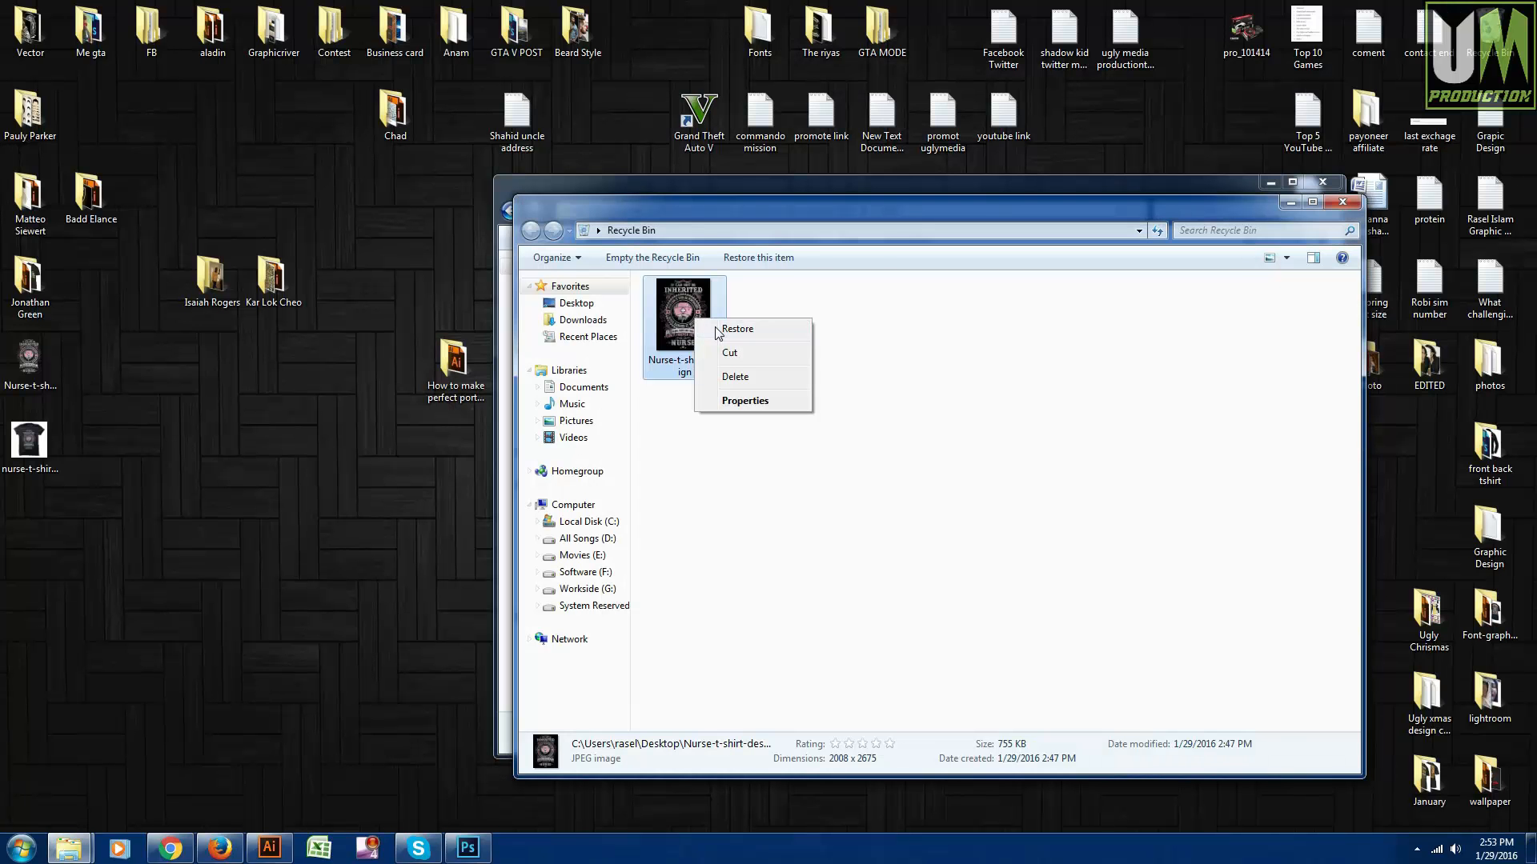
- Restore the deleted nurse design JPEG from the Recycle Bin and view it in Windows Photo Viewer
click(733, 328)
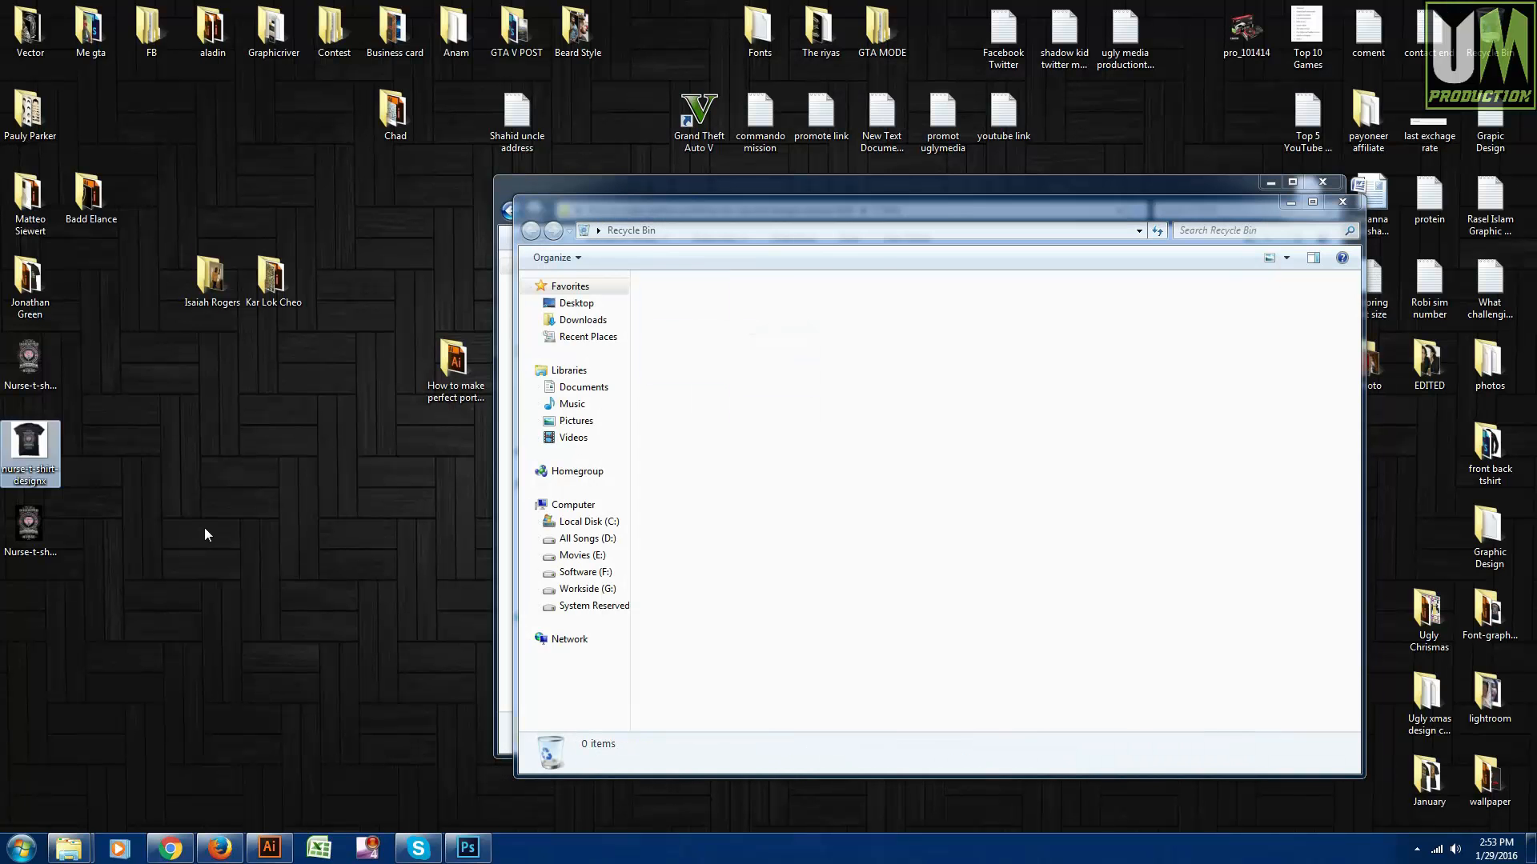
double_click(18, 524)
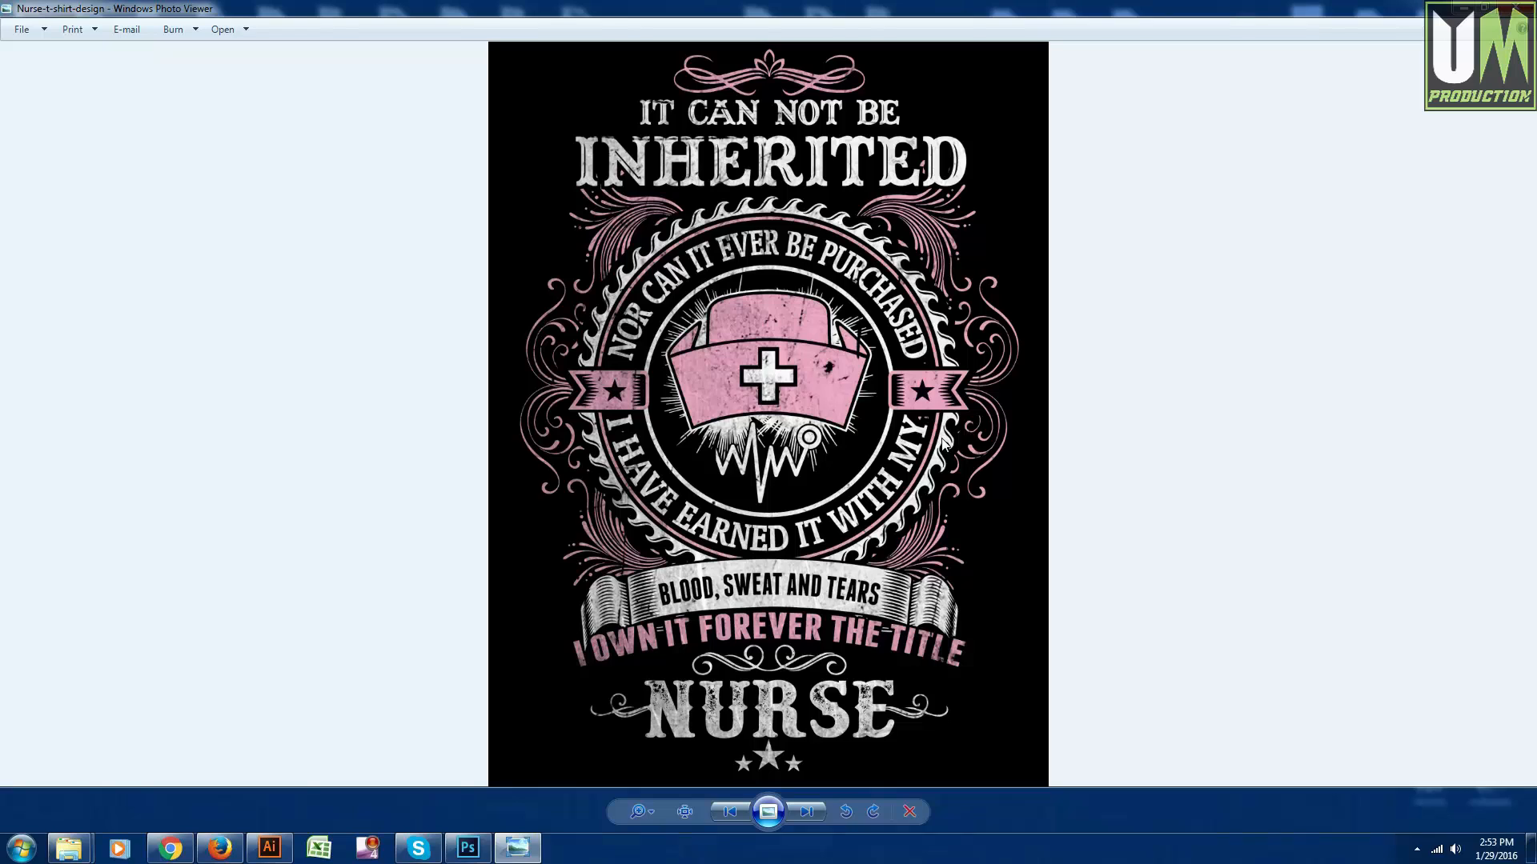
- View the T-shirt mockup image, close the photo viewer, and move the mockup file below the nurse design files on the desktop
key(Right)
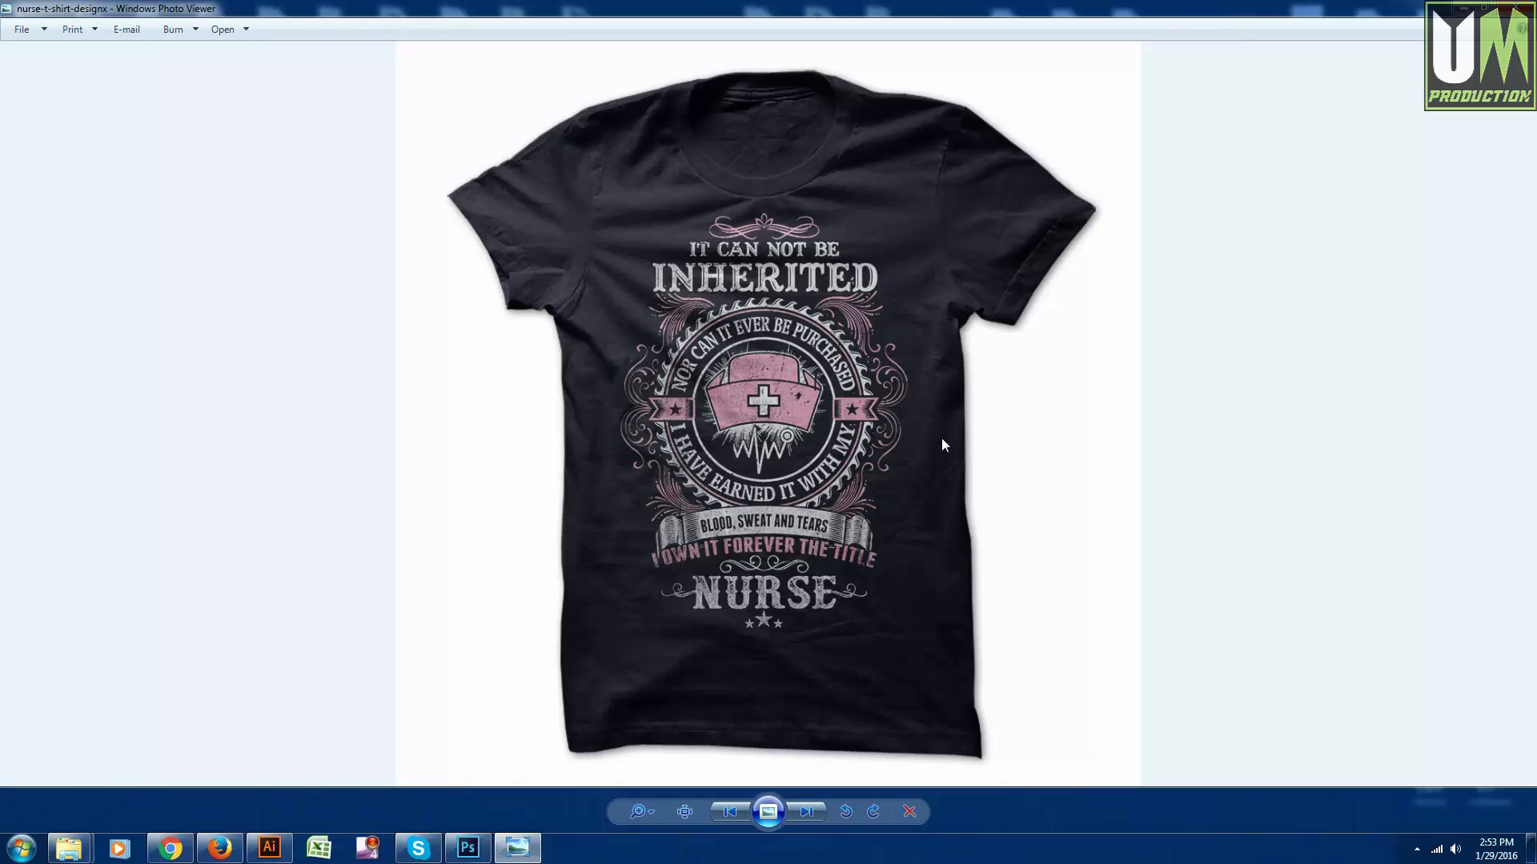
key(alt+F4)
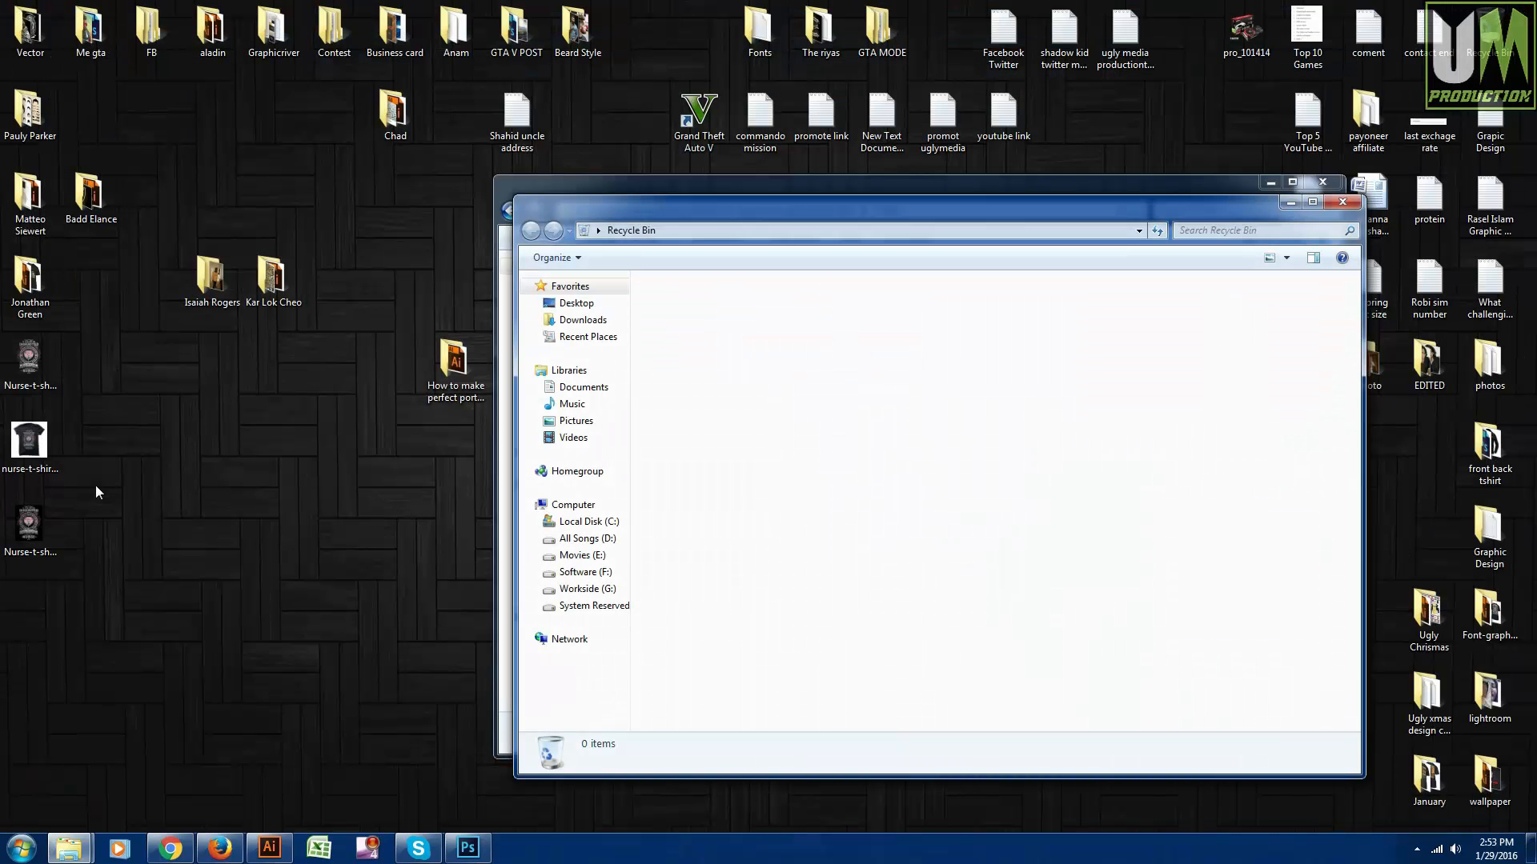
drag(26, 424, 24, 612)
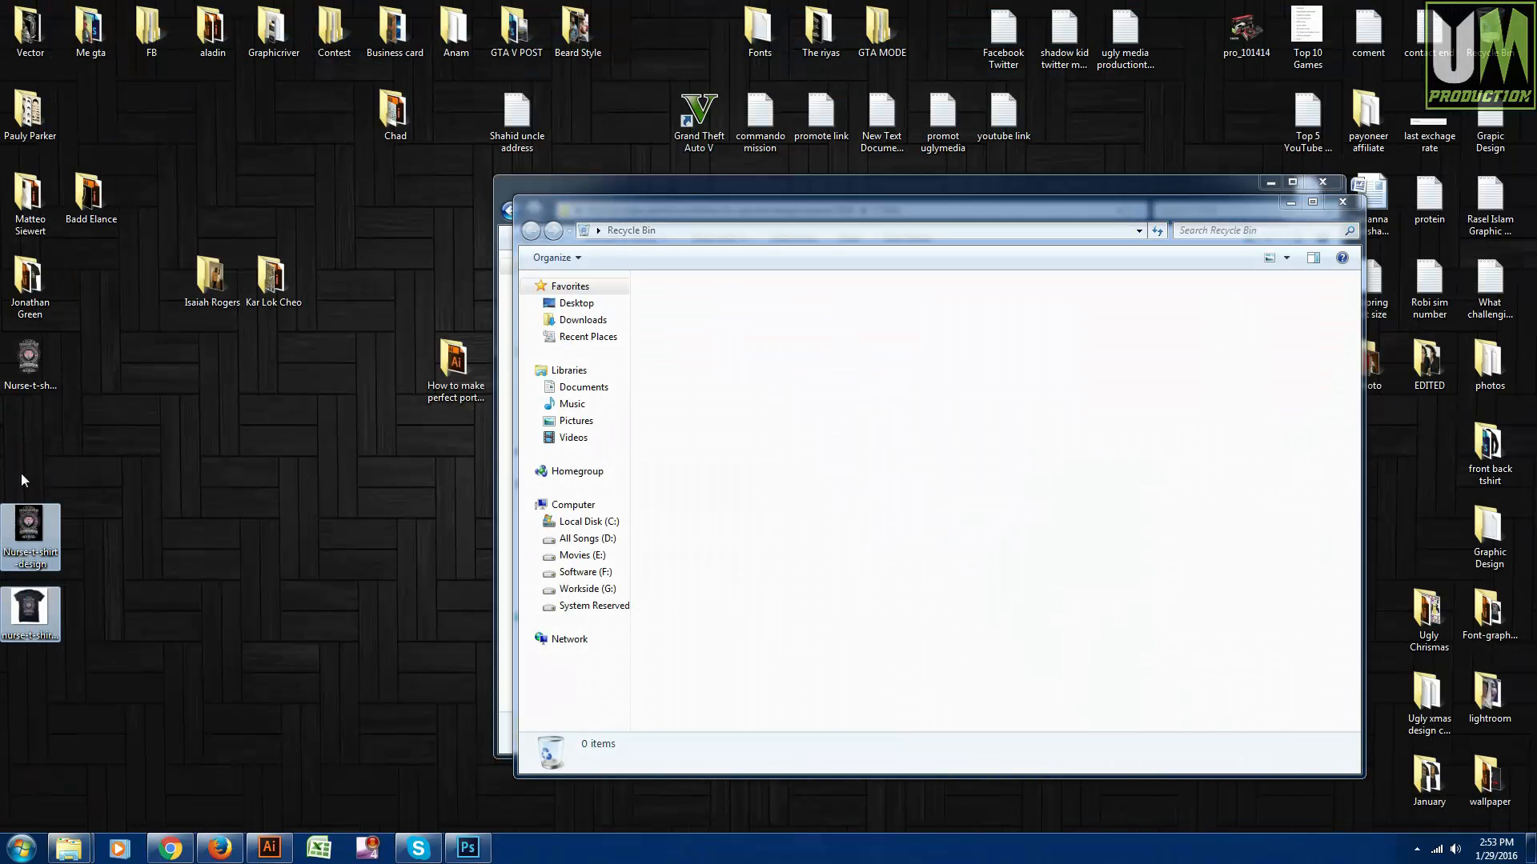
- Switch to the Upwork profile in Firefox and open a new project form from the Portfolio section
click(170, 849)
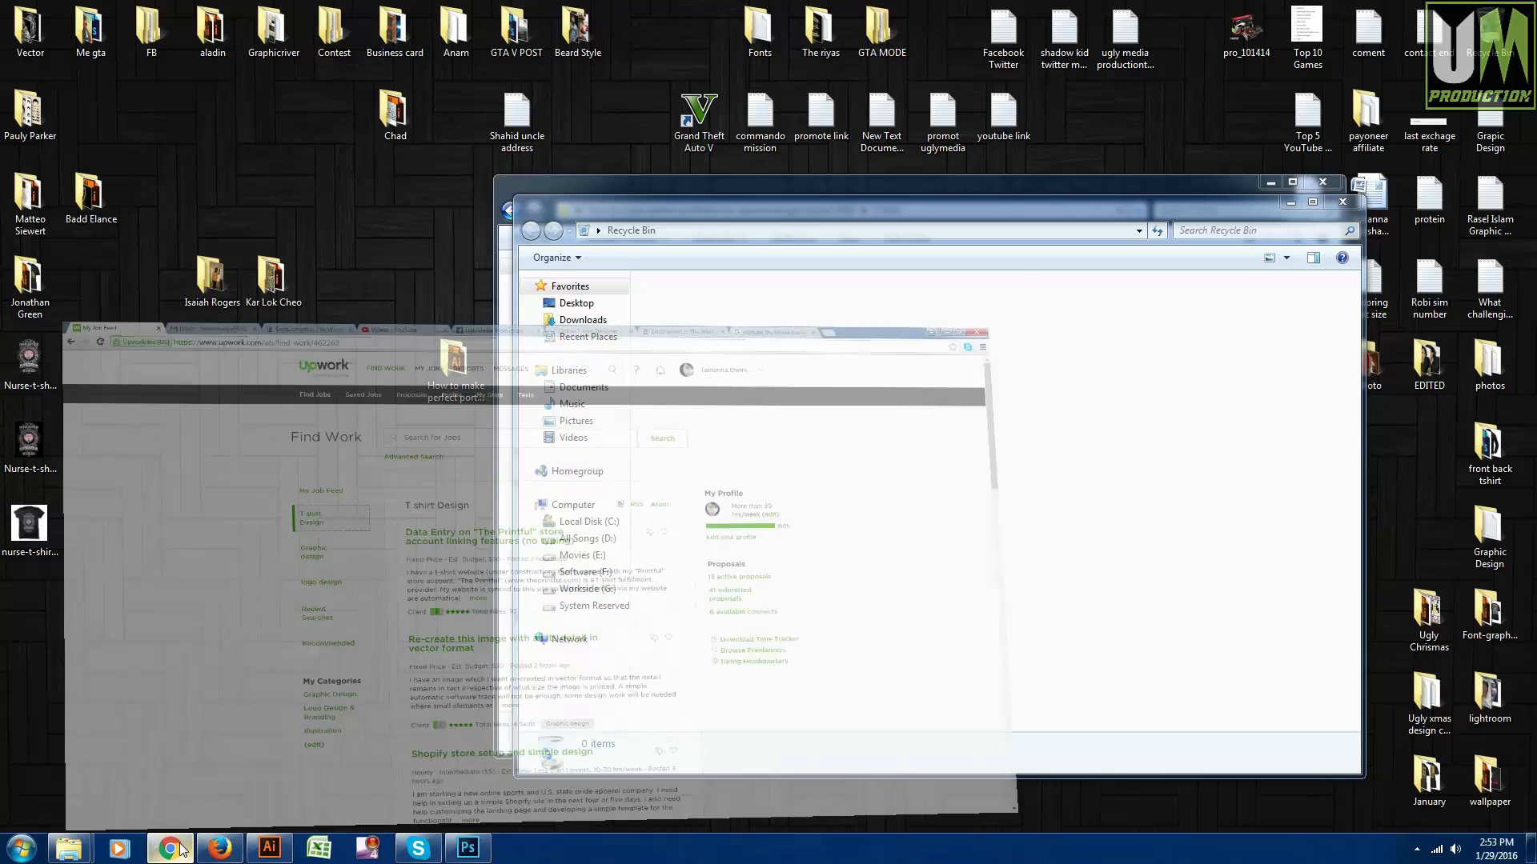
click(170, 849)
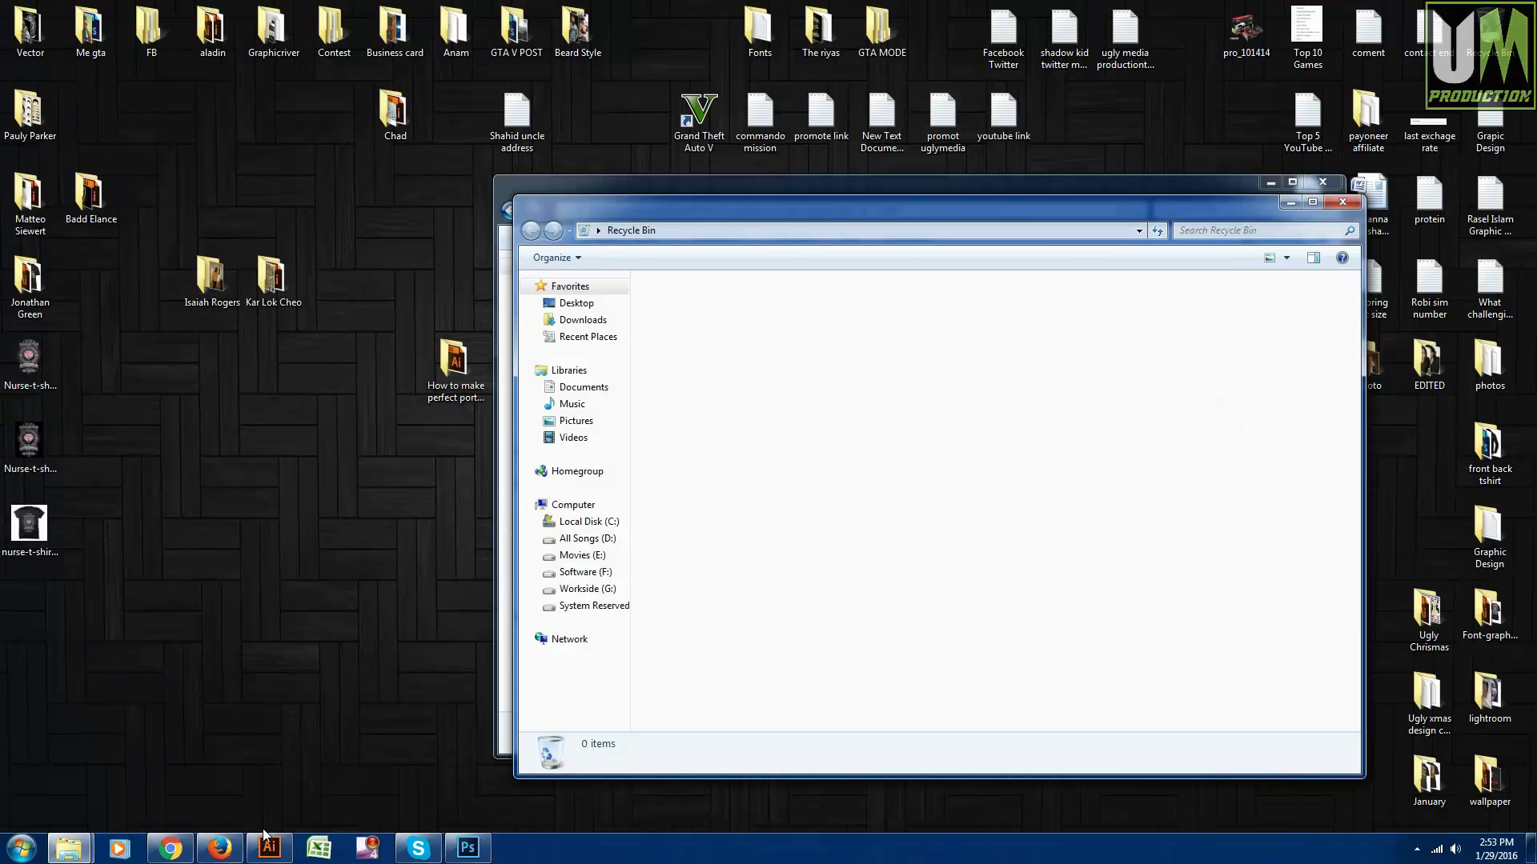
click(227, 854)
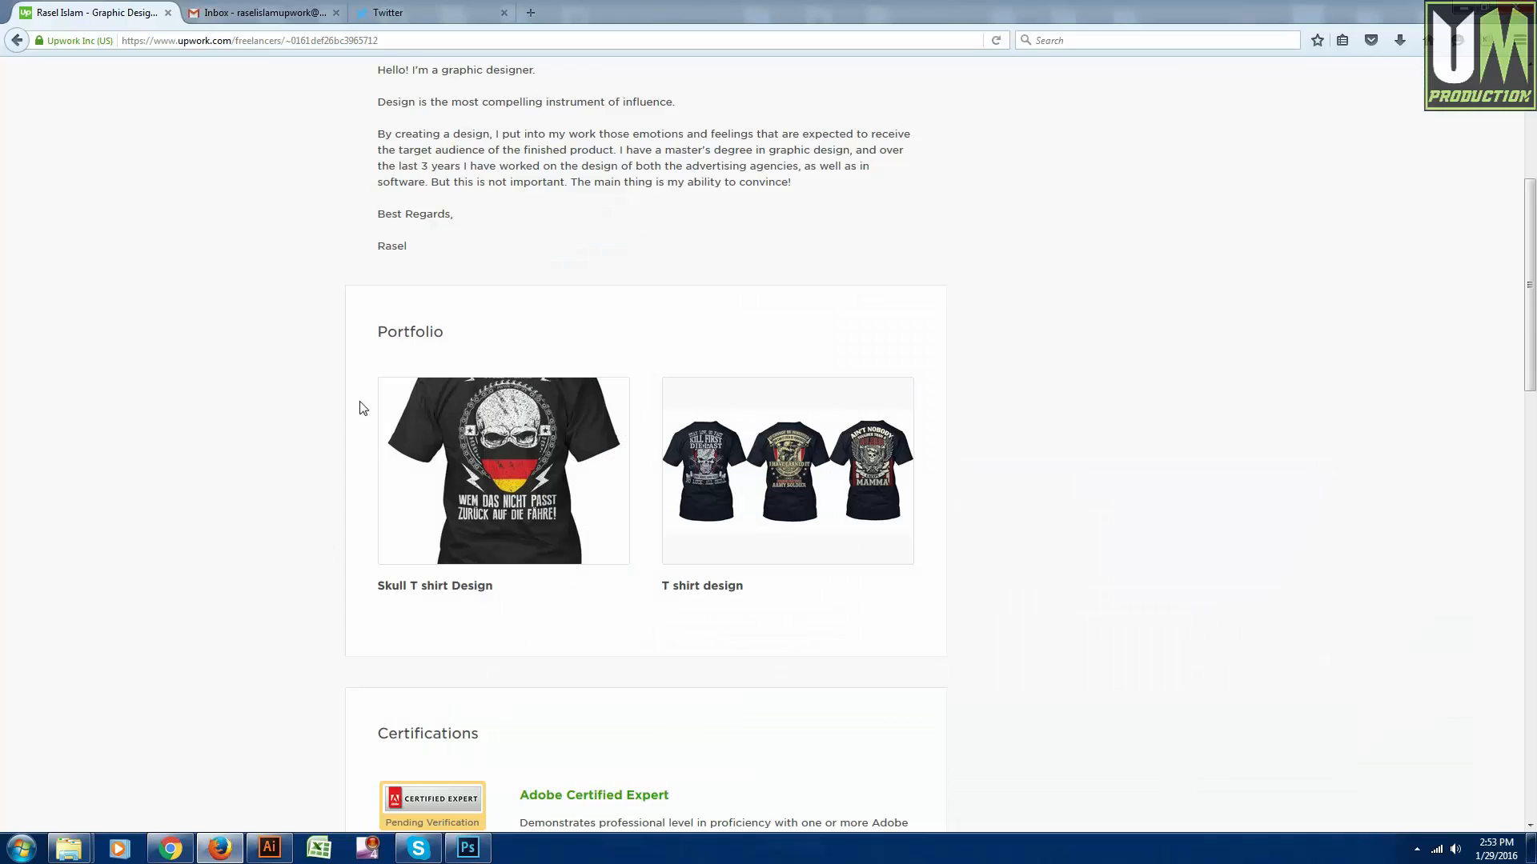
mouse_move(475, 396)
scroll(408, 304, down, 3)
scroll(531, 291, up, 6)
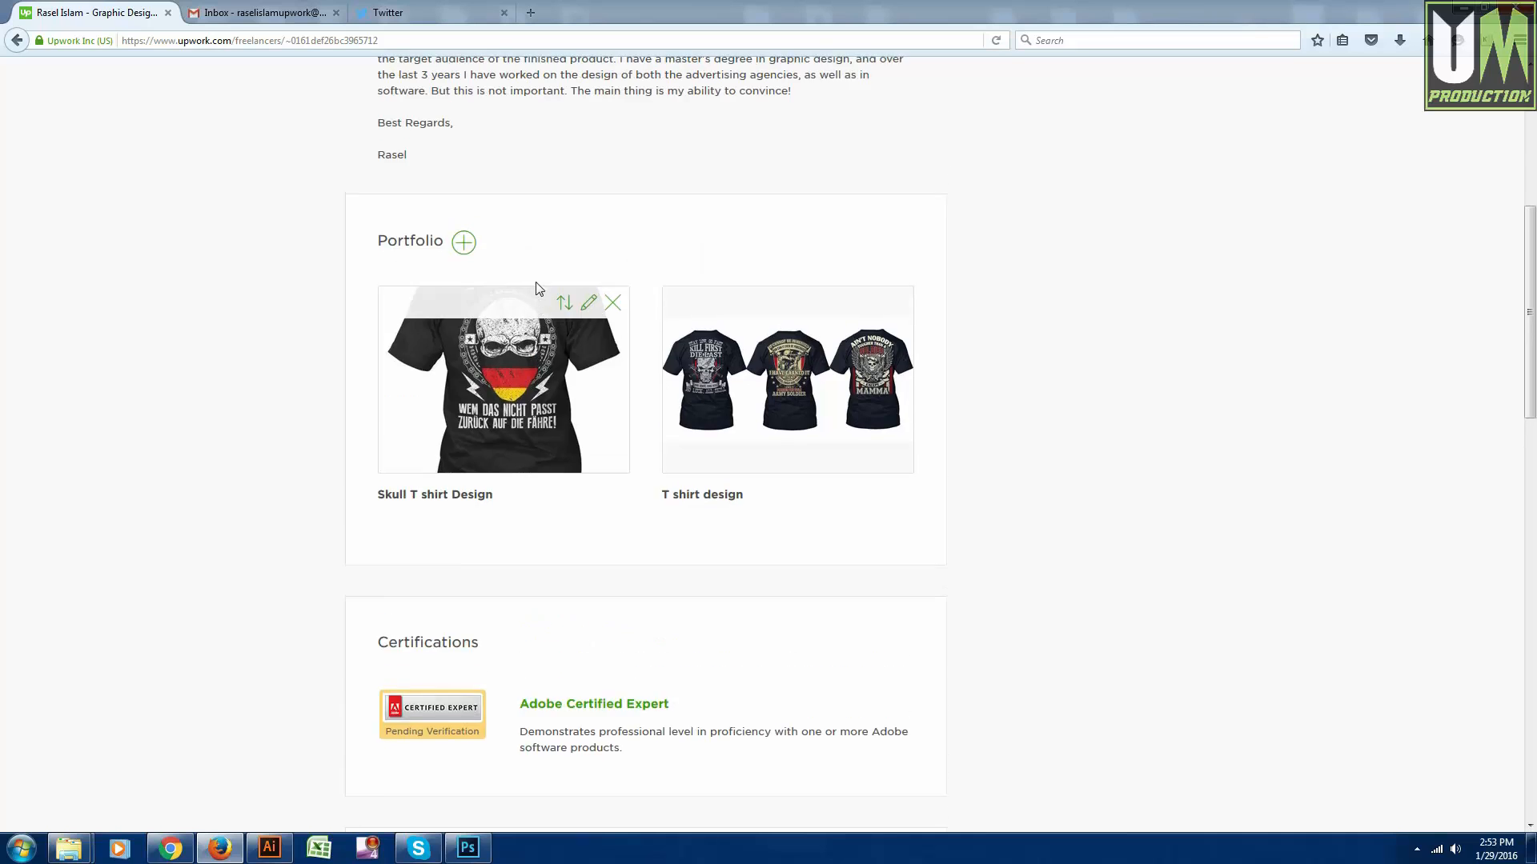
scroll(542, 289, down, 3)
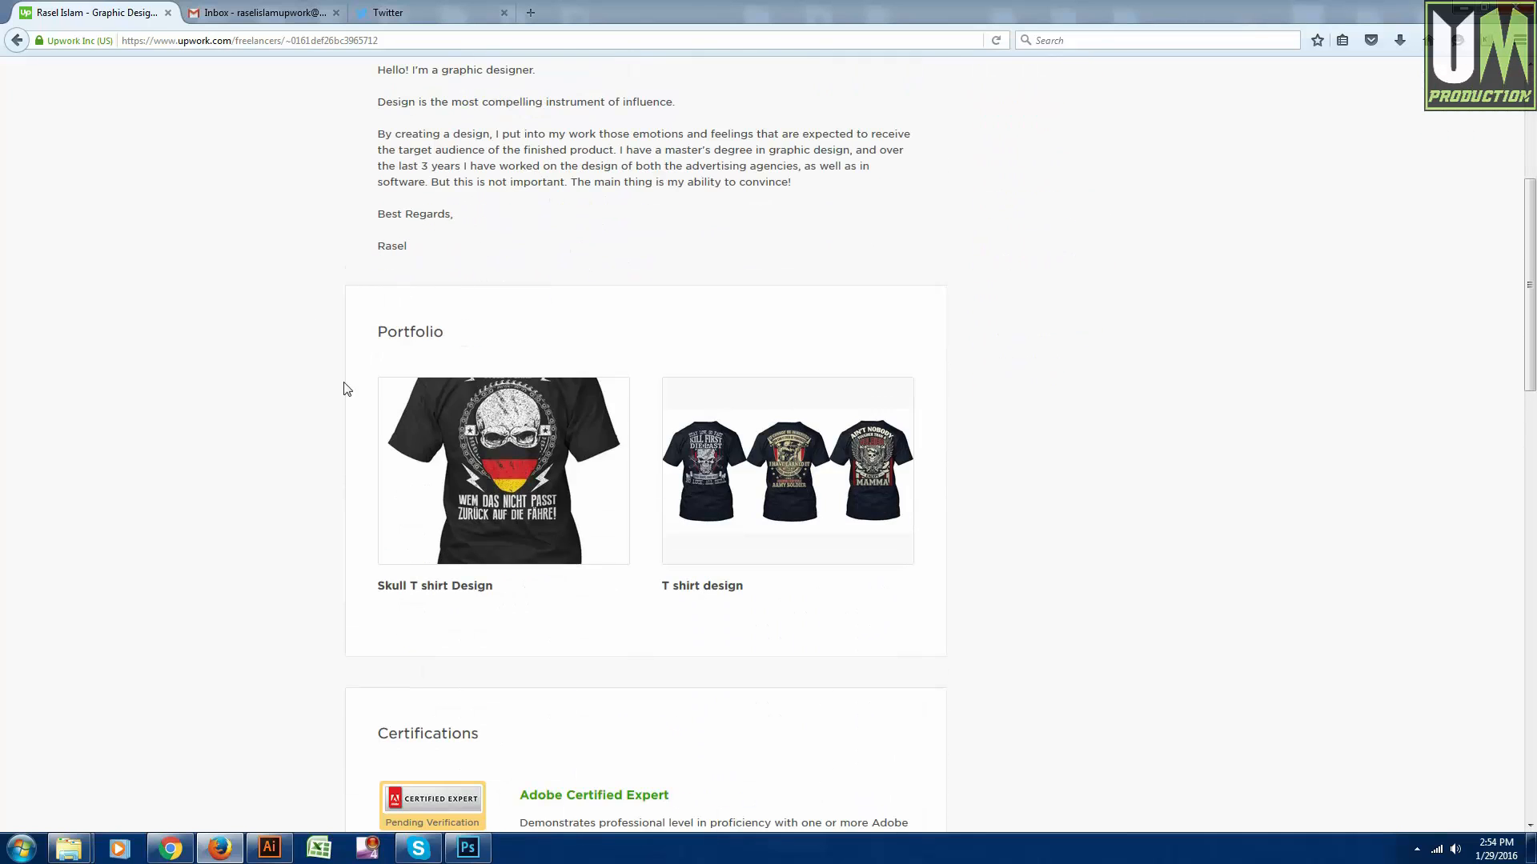
mouse_move(357, 436)
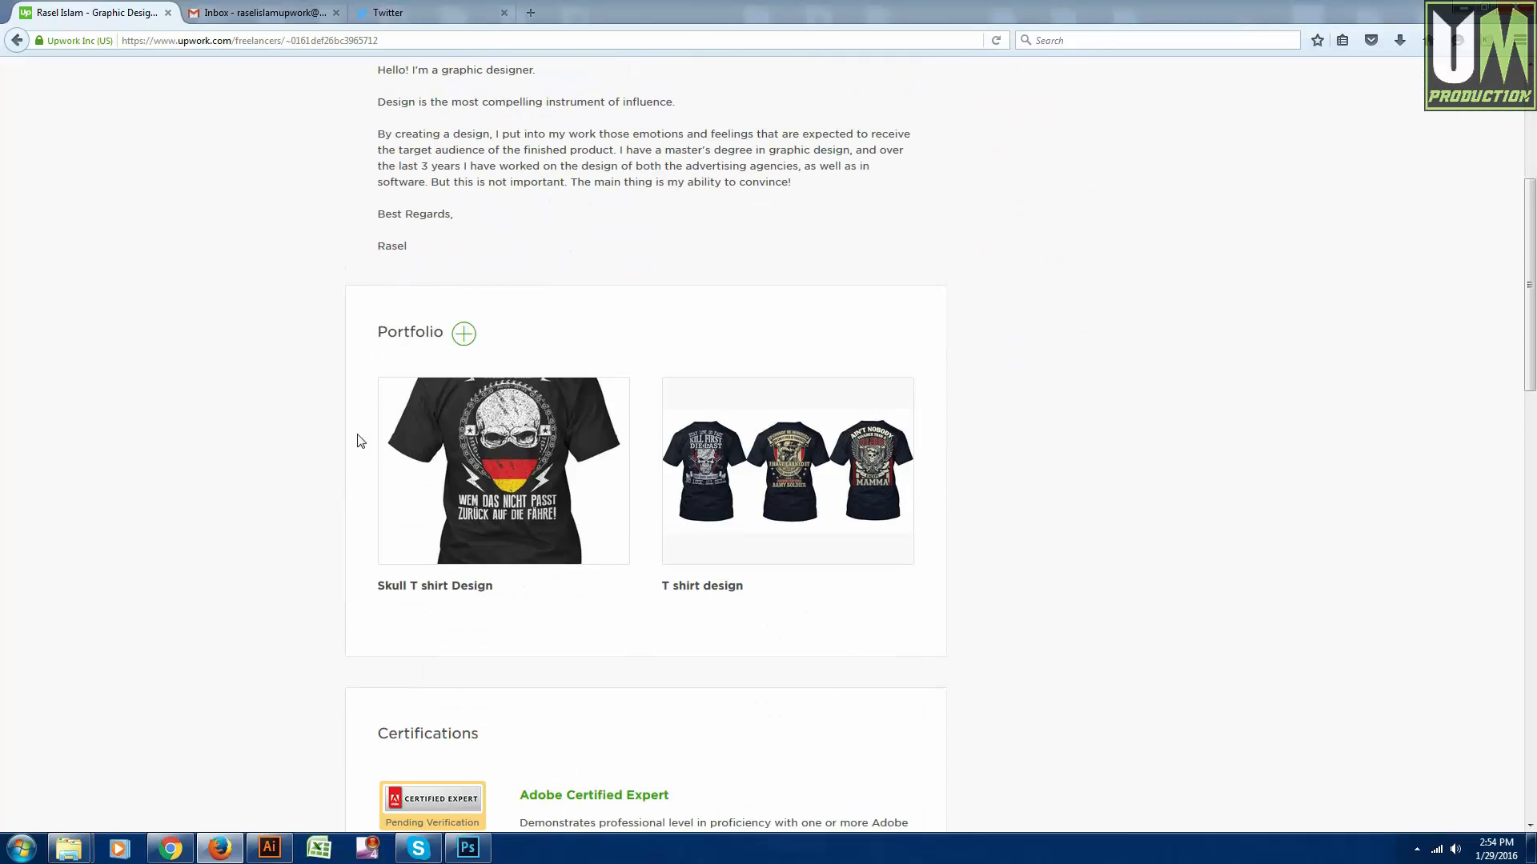
click(464, 335)
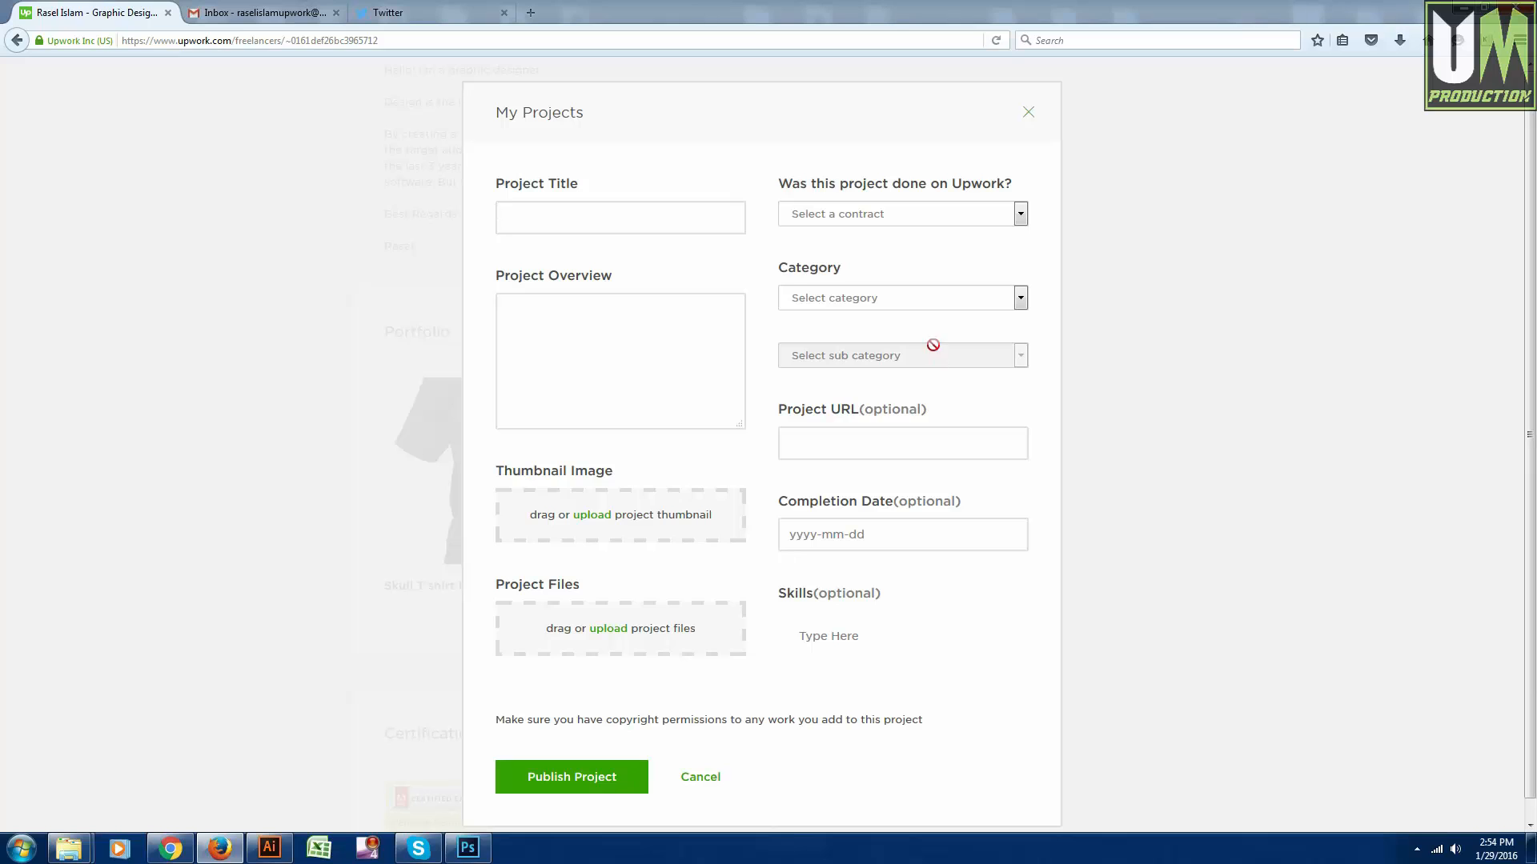
- Upload the nurse-t-shirt-designx JPEG from the desktop as the project file
click(608, 629)
scroll(604, 310, down, 10)
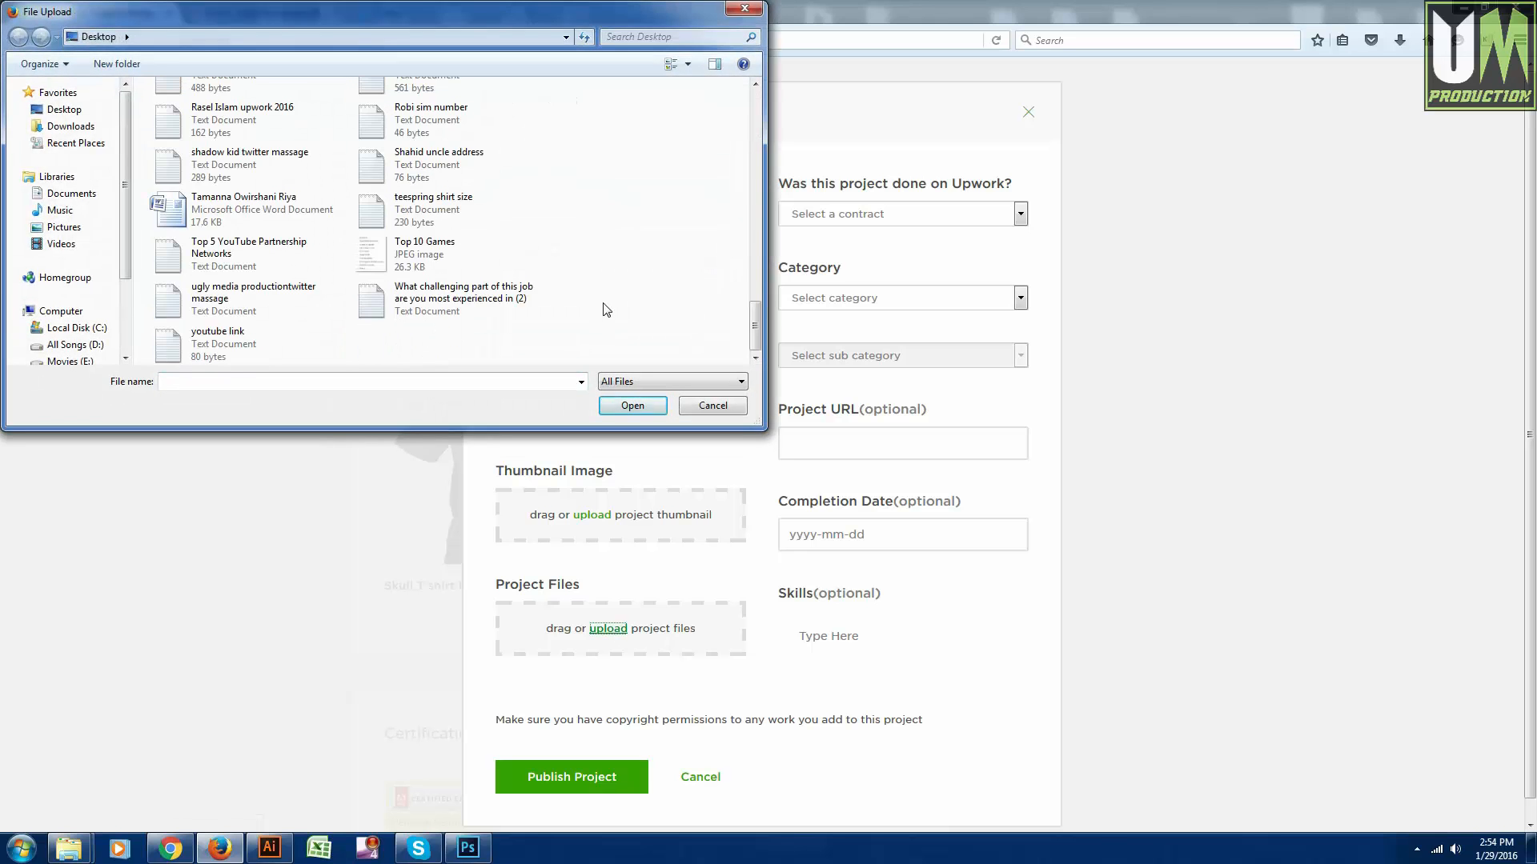
scroll(605, 311, up, 3)
click(216, 234)
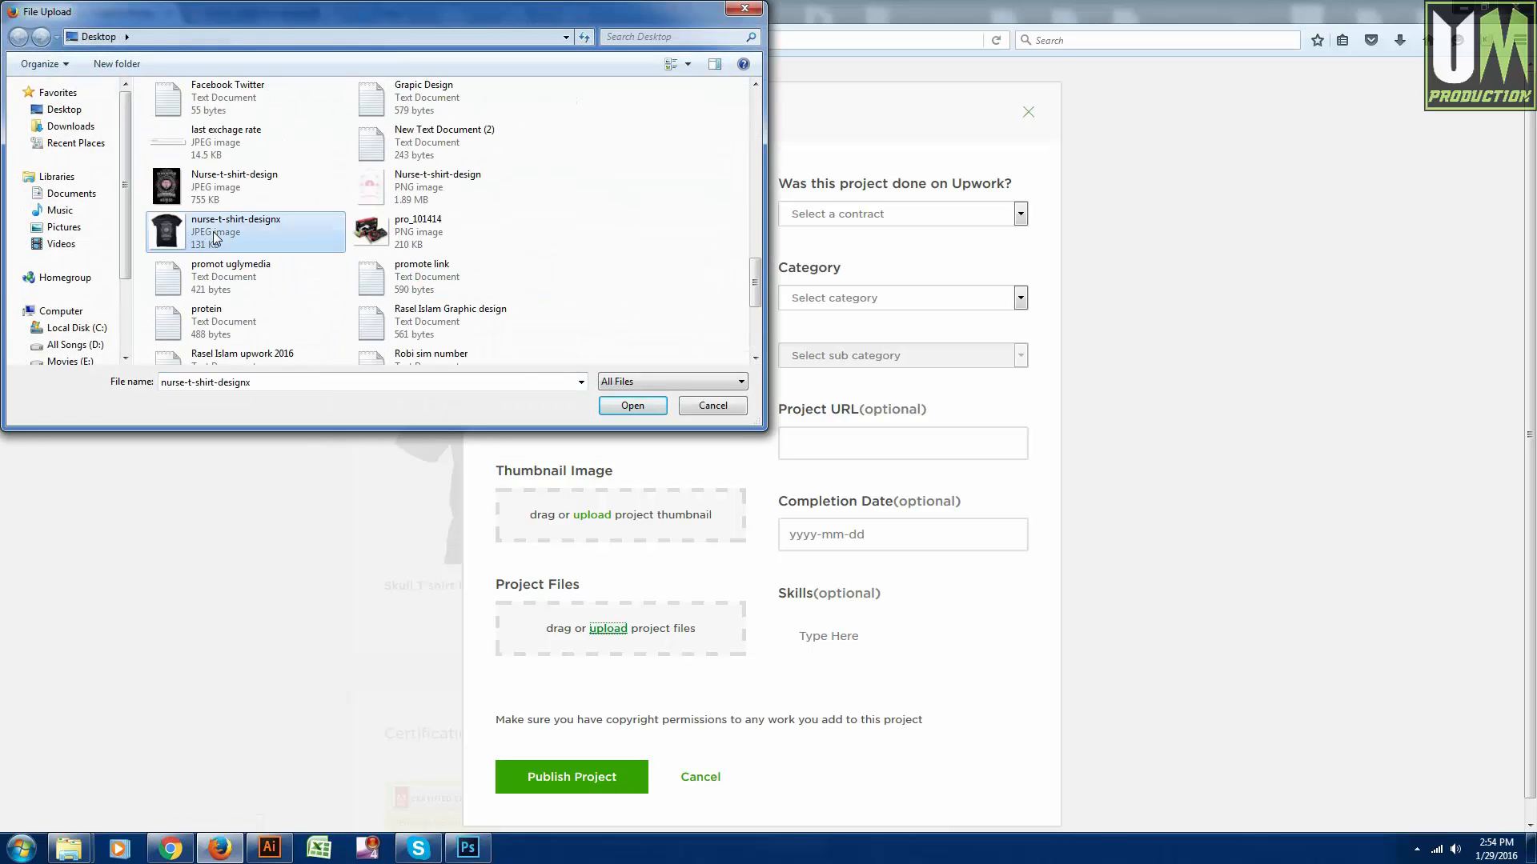
click(633, 406)
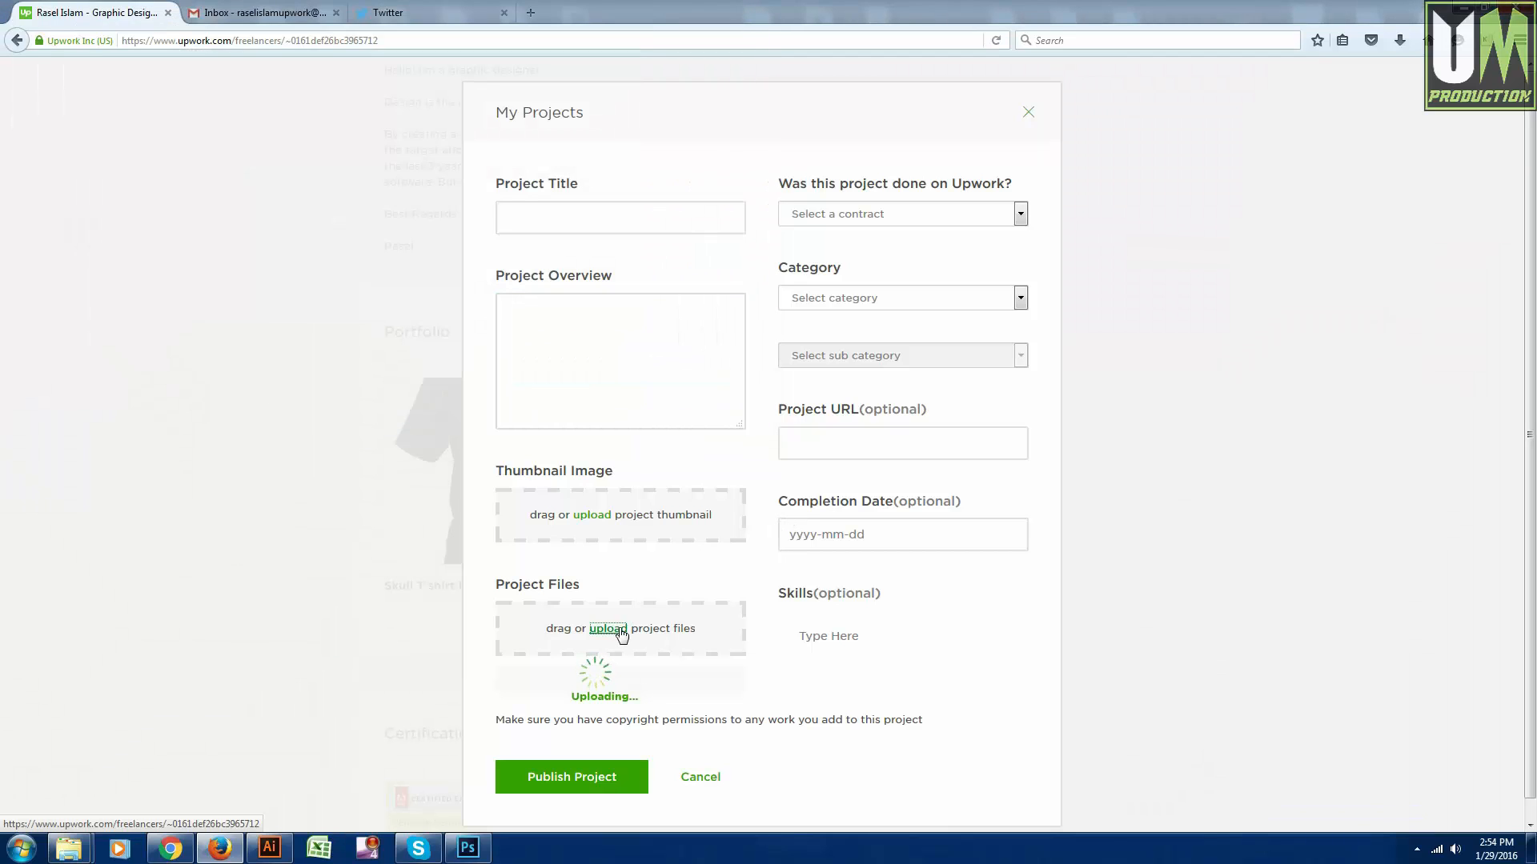
- Enter "Nurse t shirt" as the project title
click(533, 226)
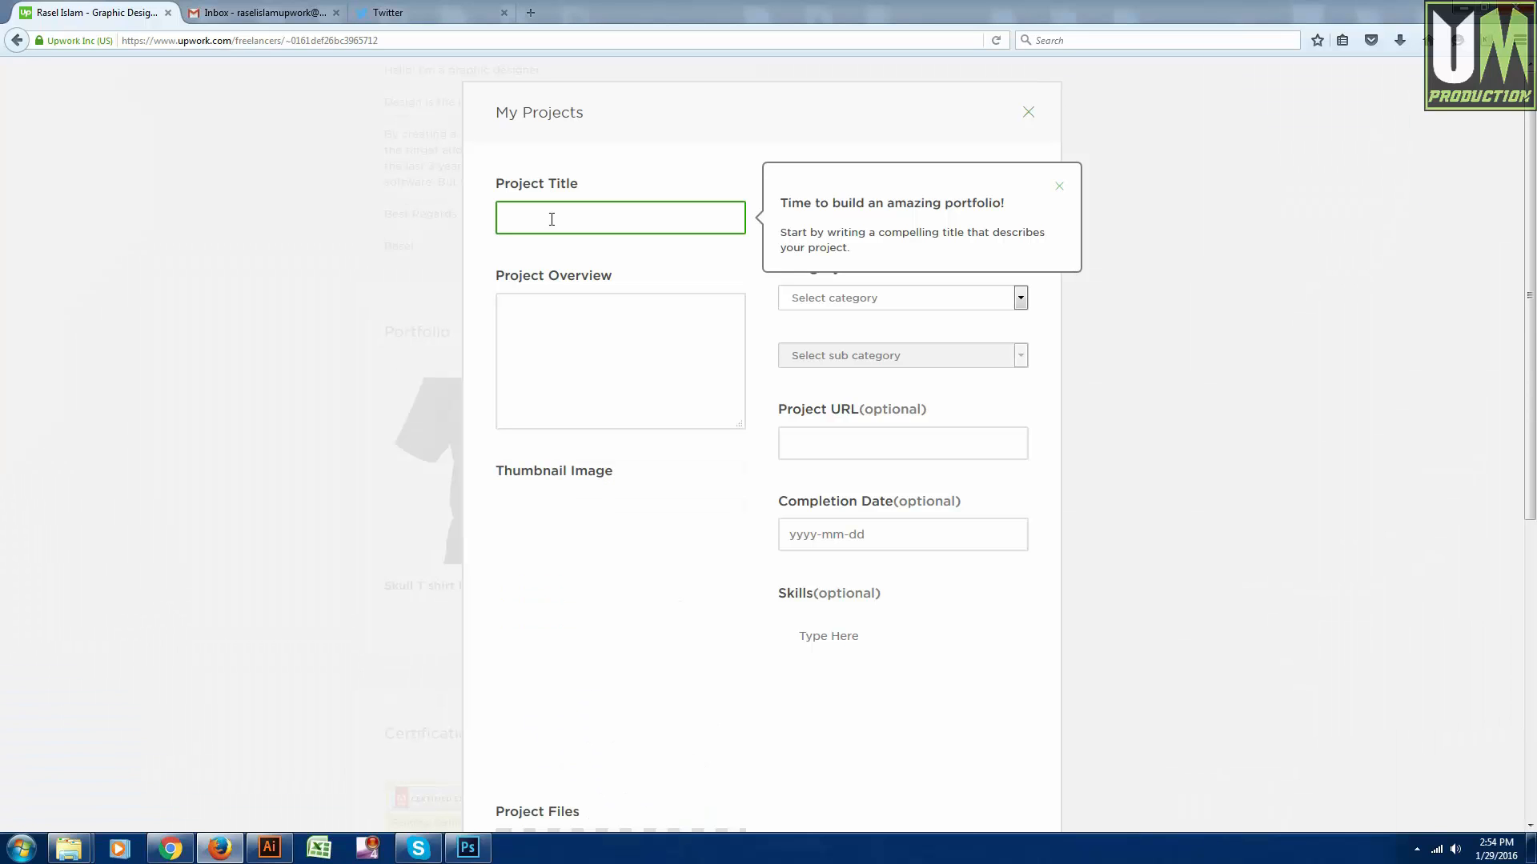
text(ur)
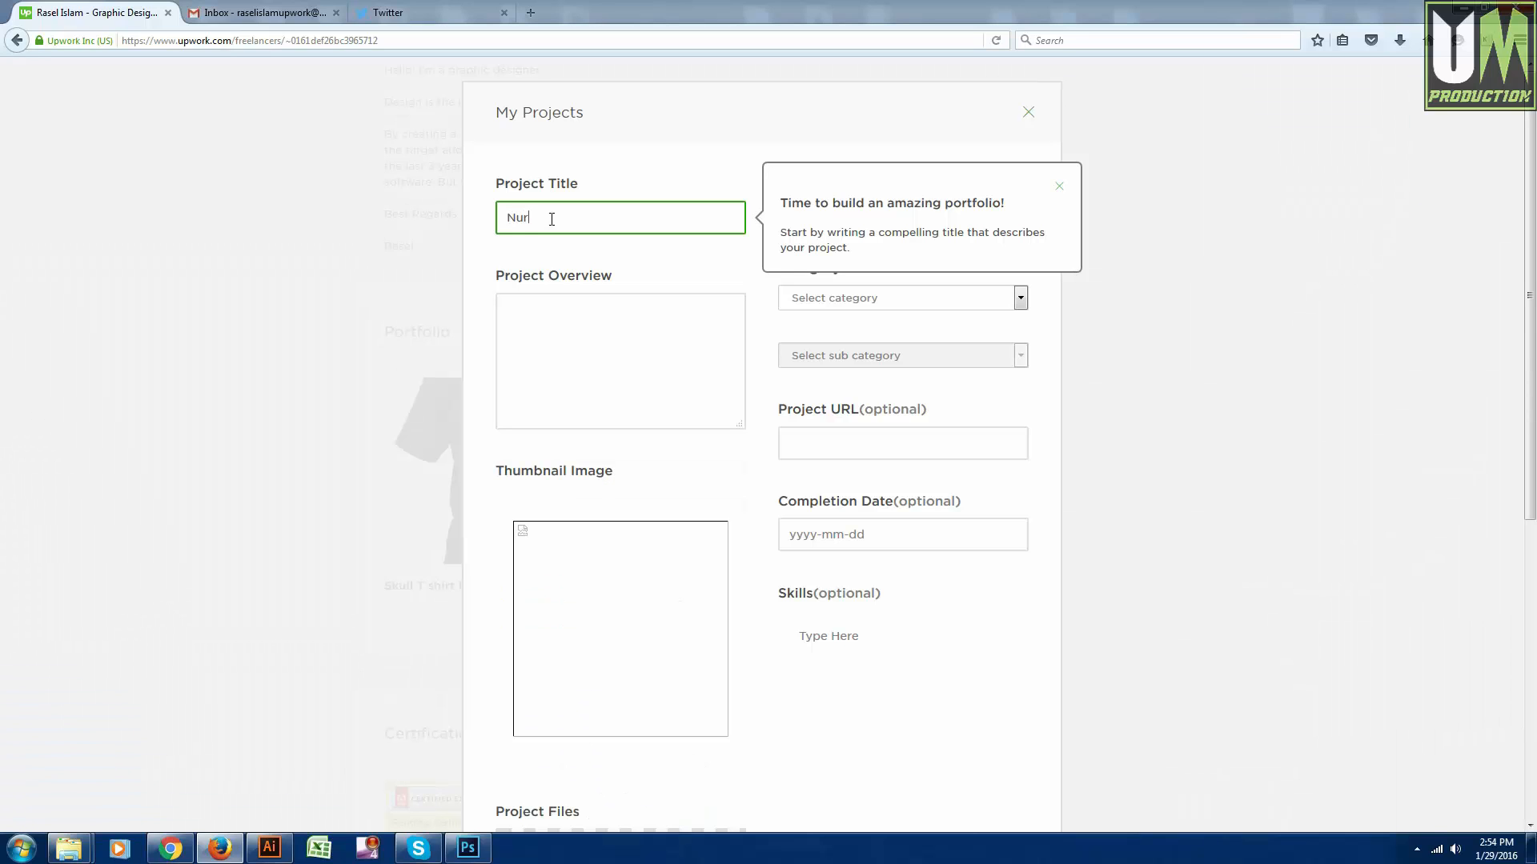
text(se t shirt)
click(616, 376)
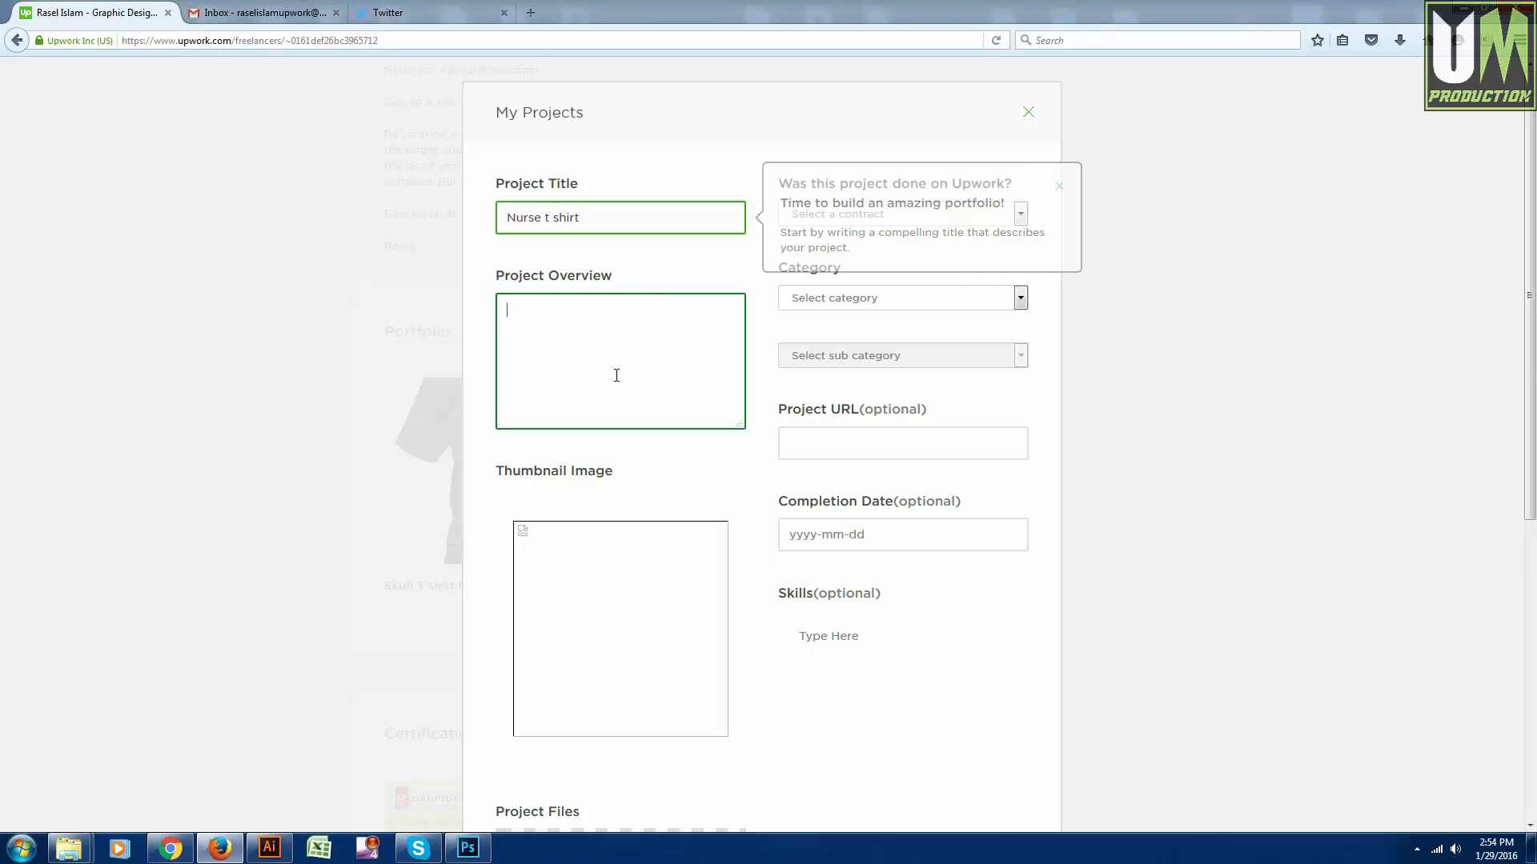
- Dismiss the project description tip and delete the blank thumbnail image from the project
scroll(623, 388, down, 3)
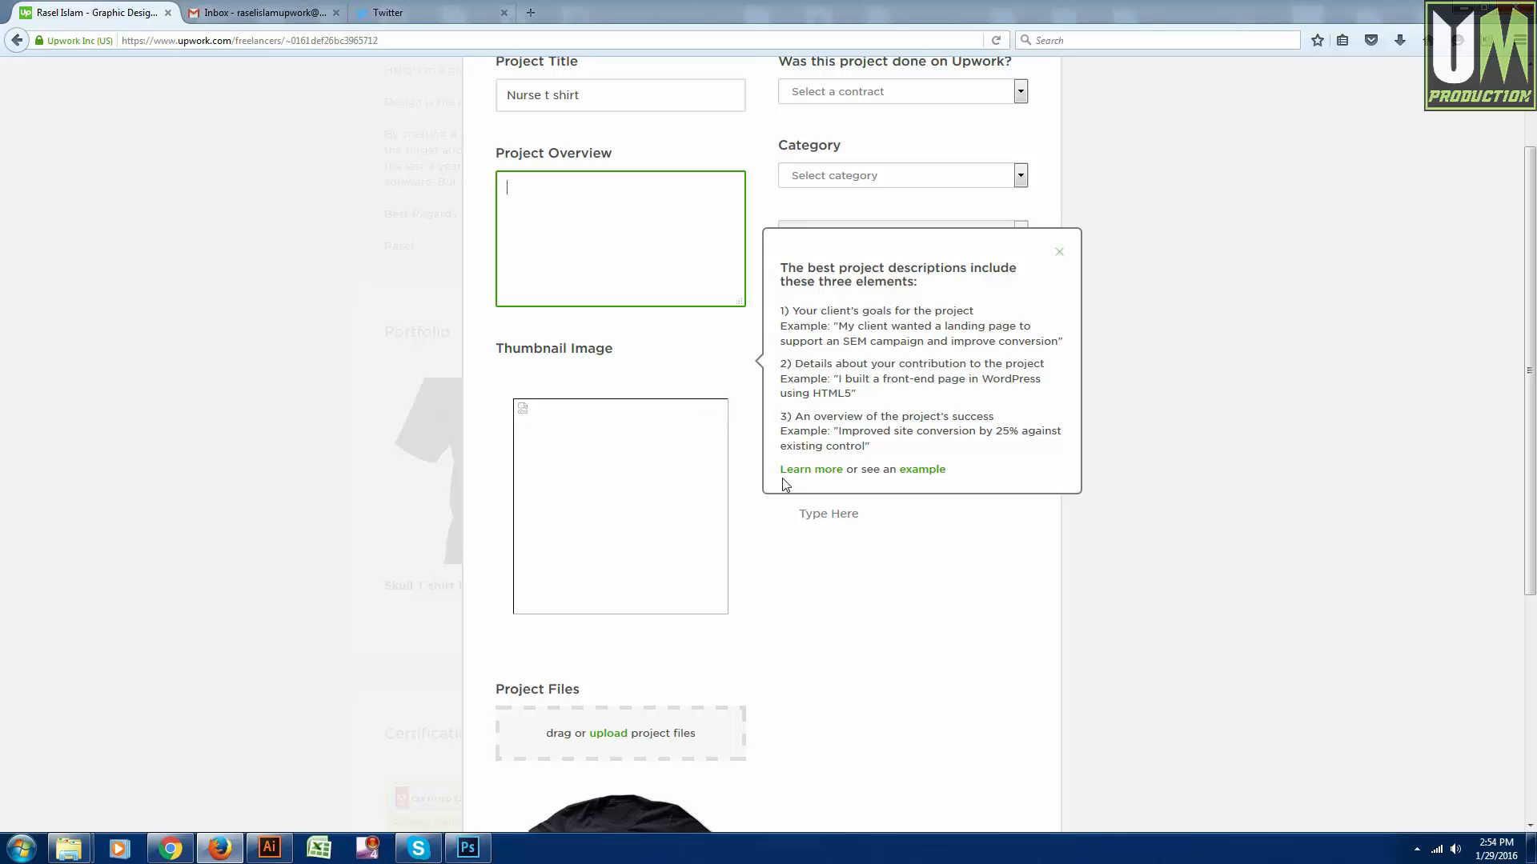
scroll(704, 364, down, 1)
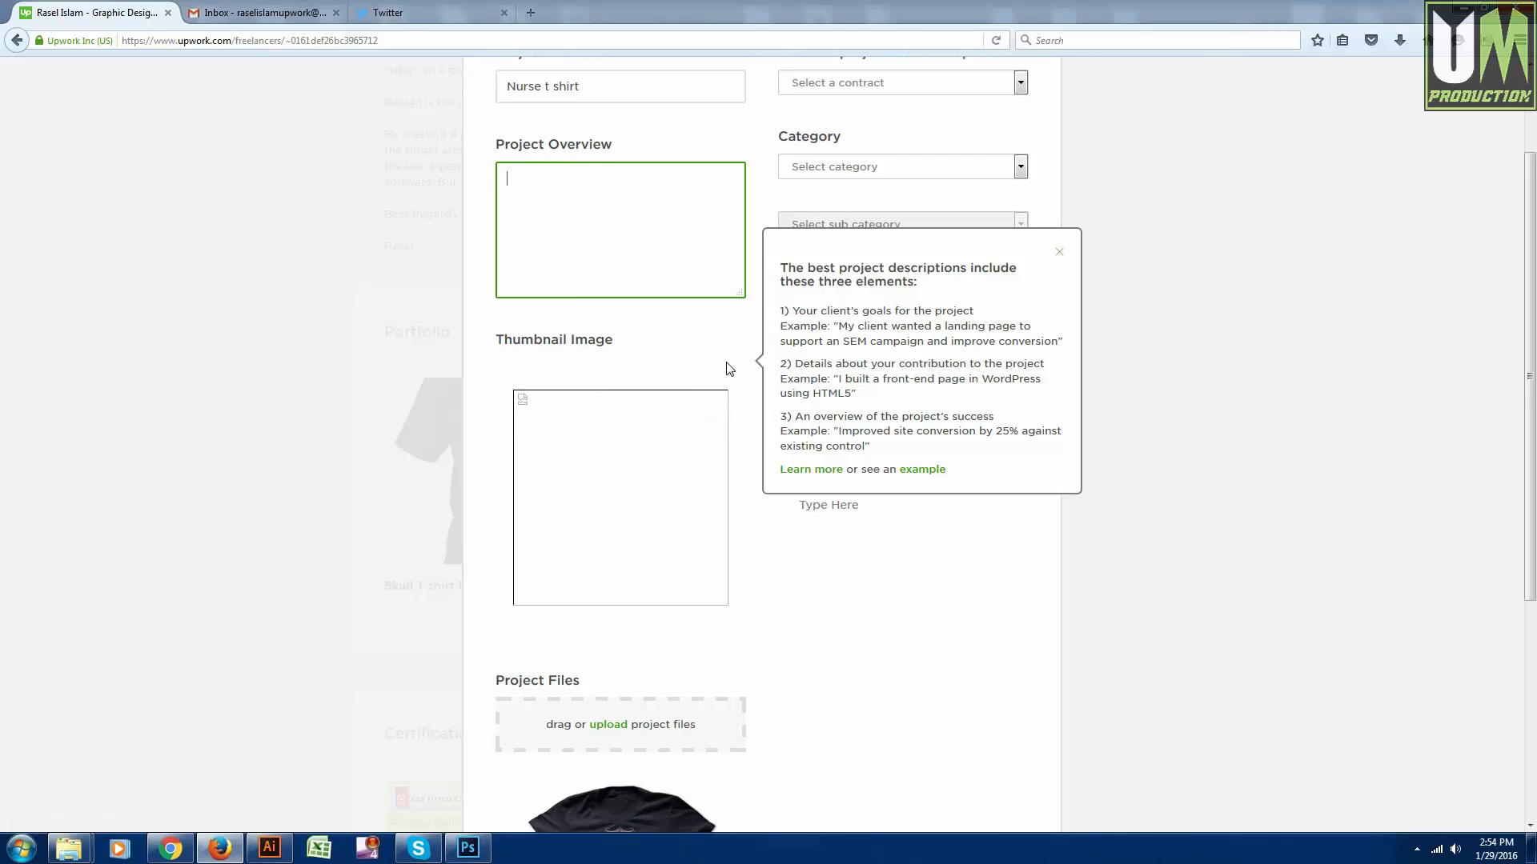
click(1058, 252)
scroll(696, 380, down, 1)
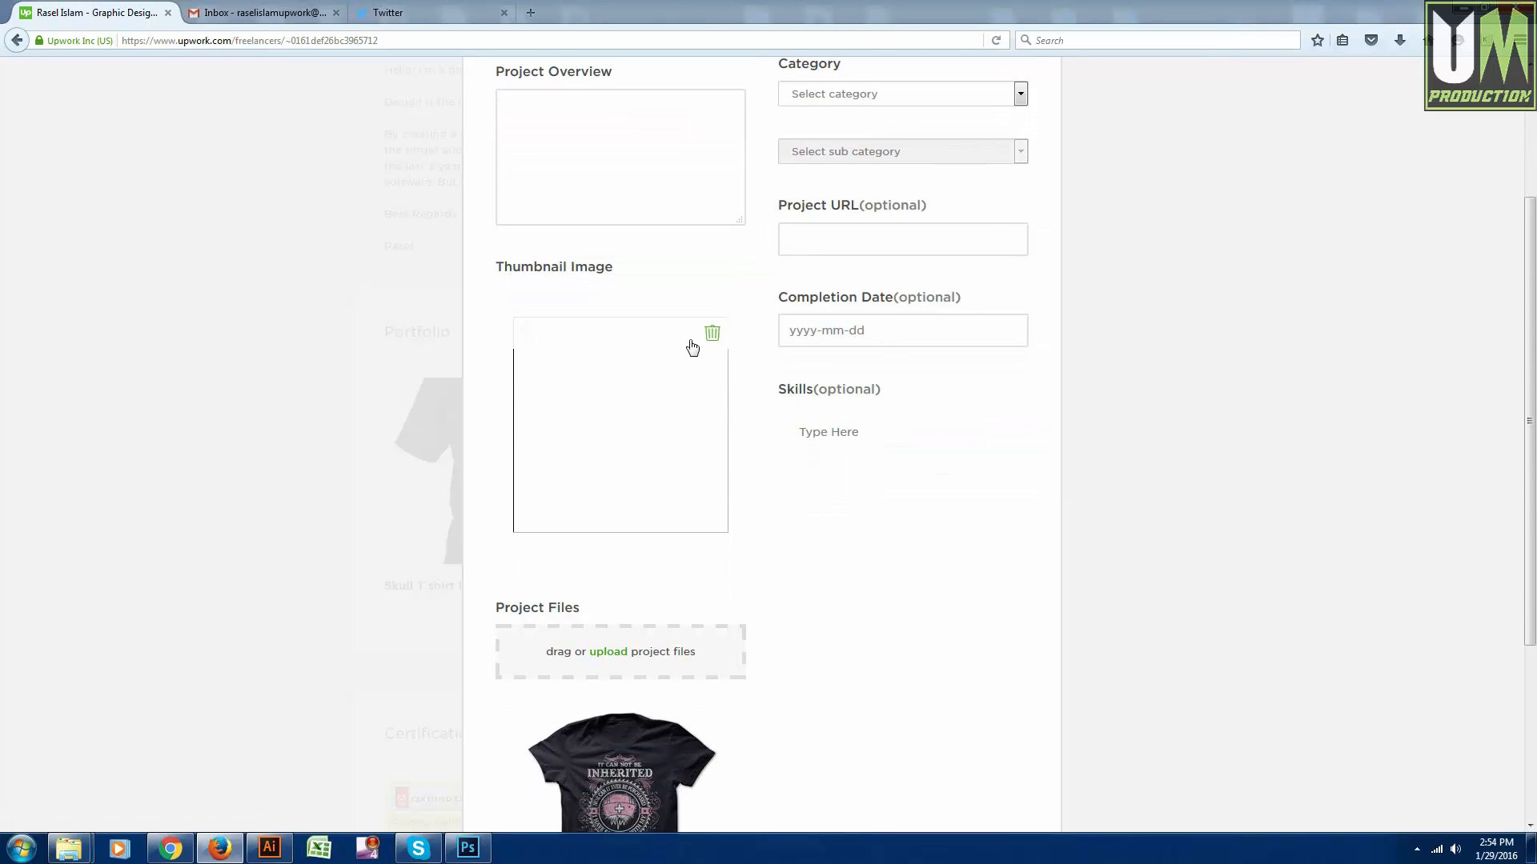
click(711, 332)
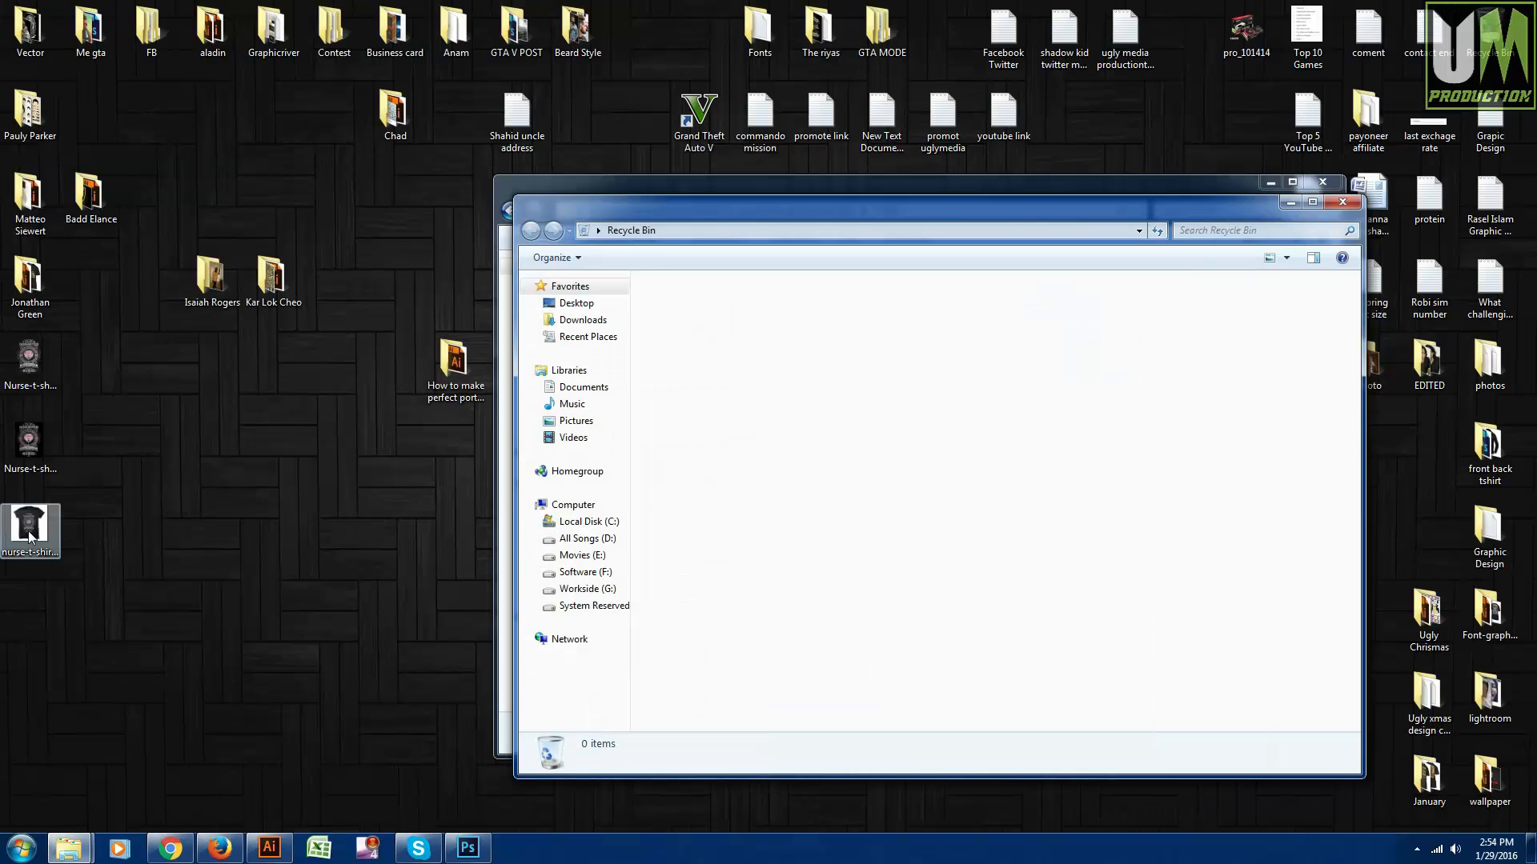
- View the Nurse-t-shirt-design image from the desktop in Windows Photo Viewer, close it, and return to the Upwork form in Firefox
click(12, 432)
double_click(13, 432)
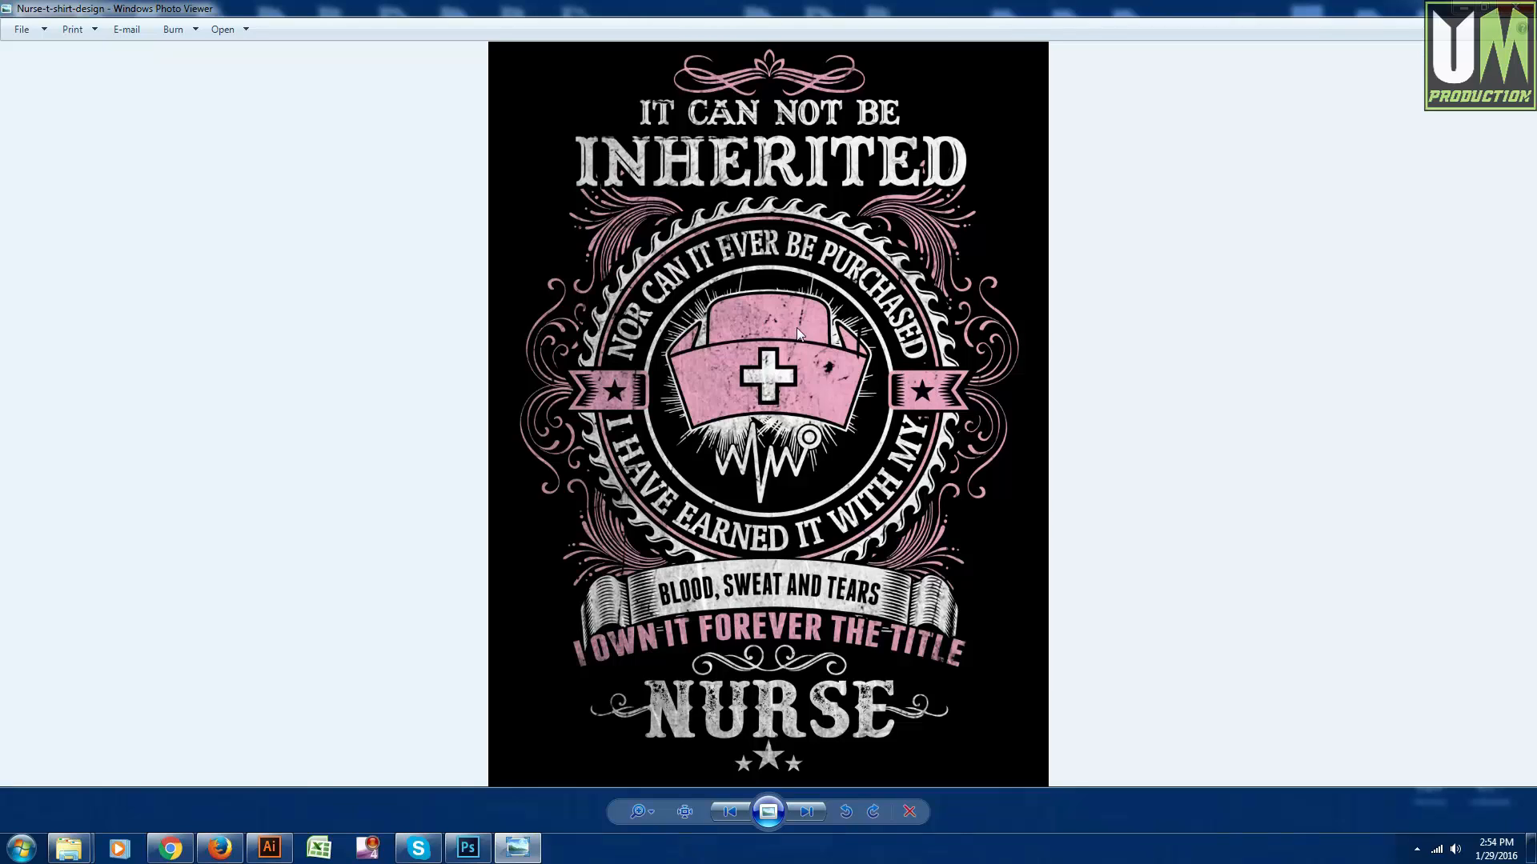
click(1515, 7)
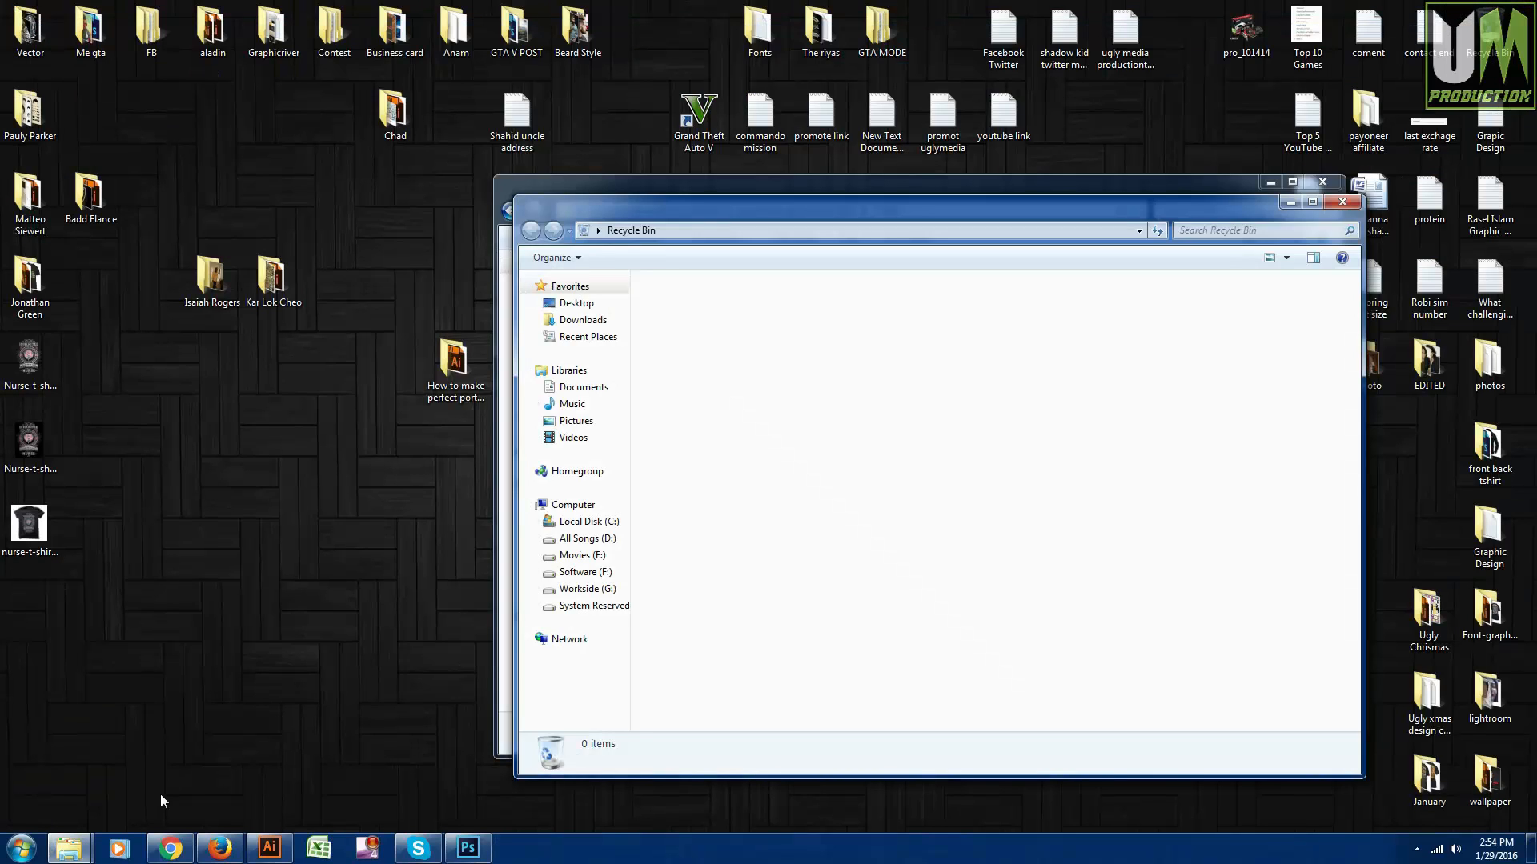
click(220, 848)
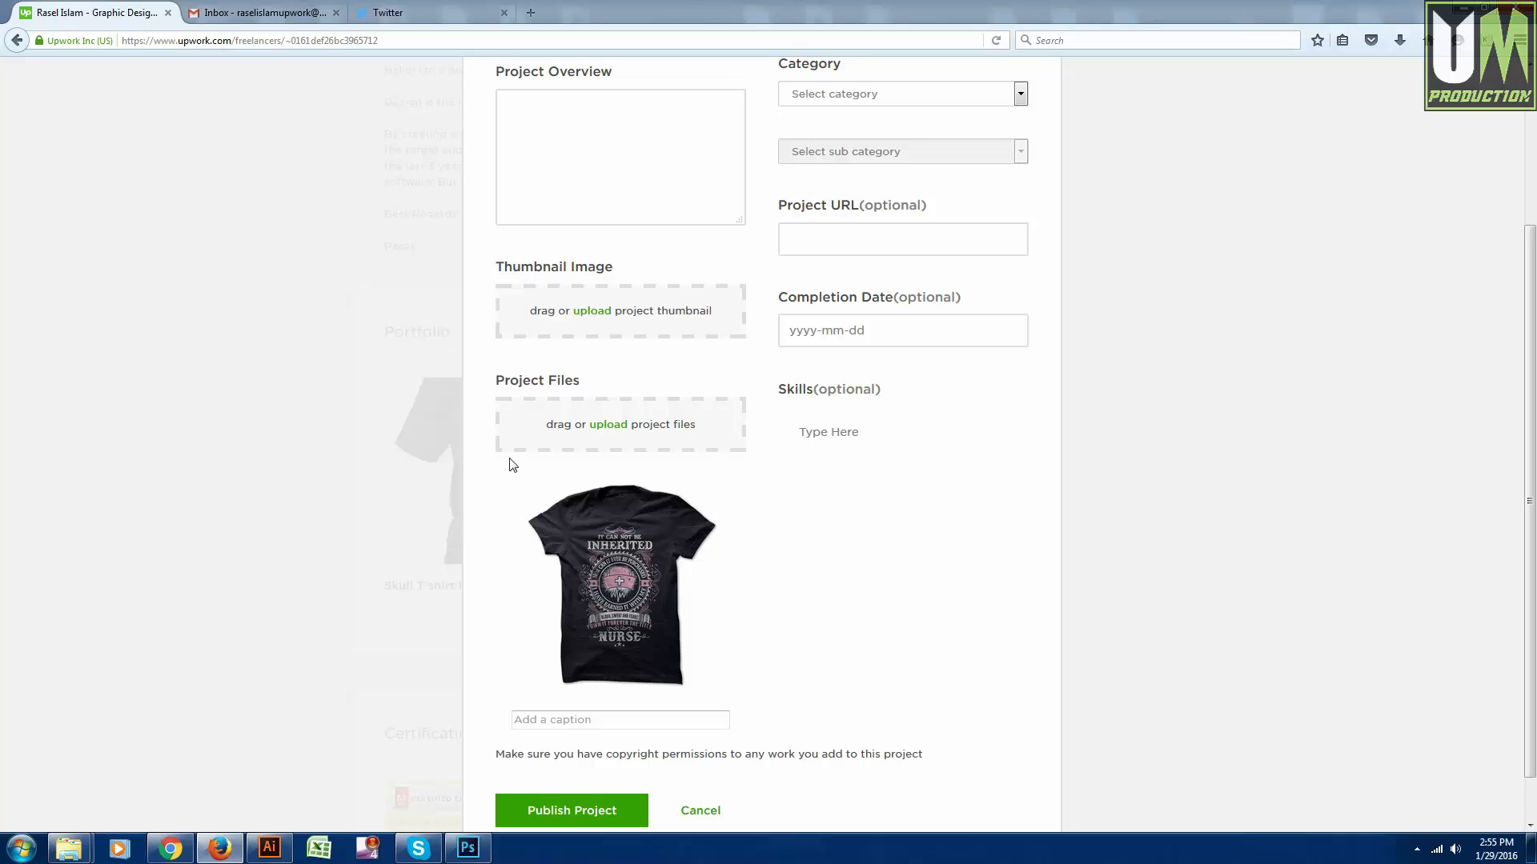
- Select the Nurse-t-shirt-design JPEG from the desktop as the project thumbnail image
click(601, 316)
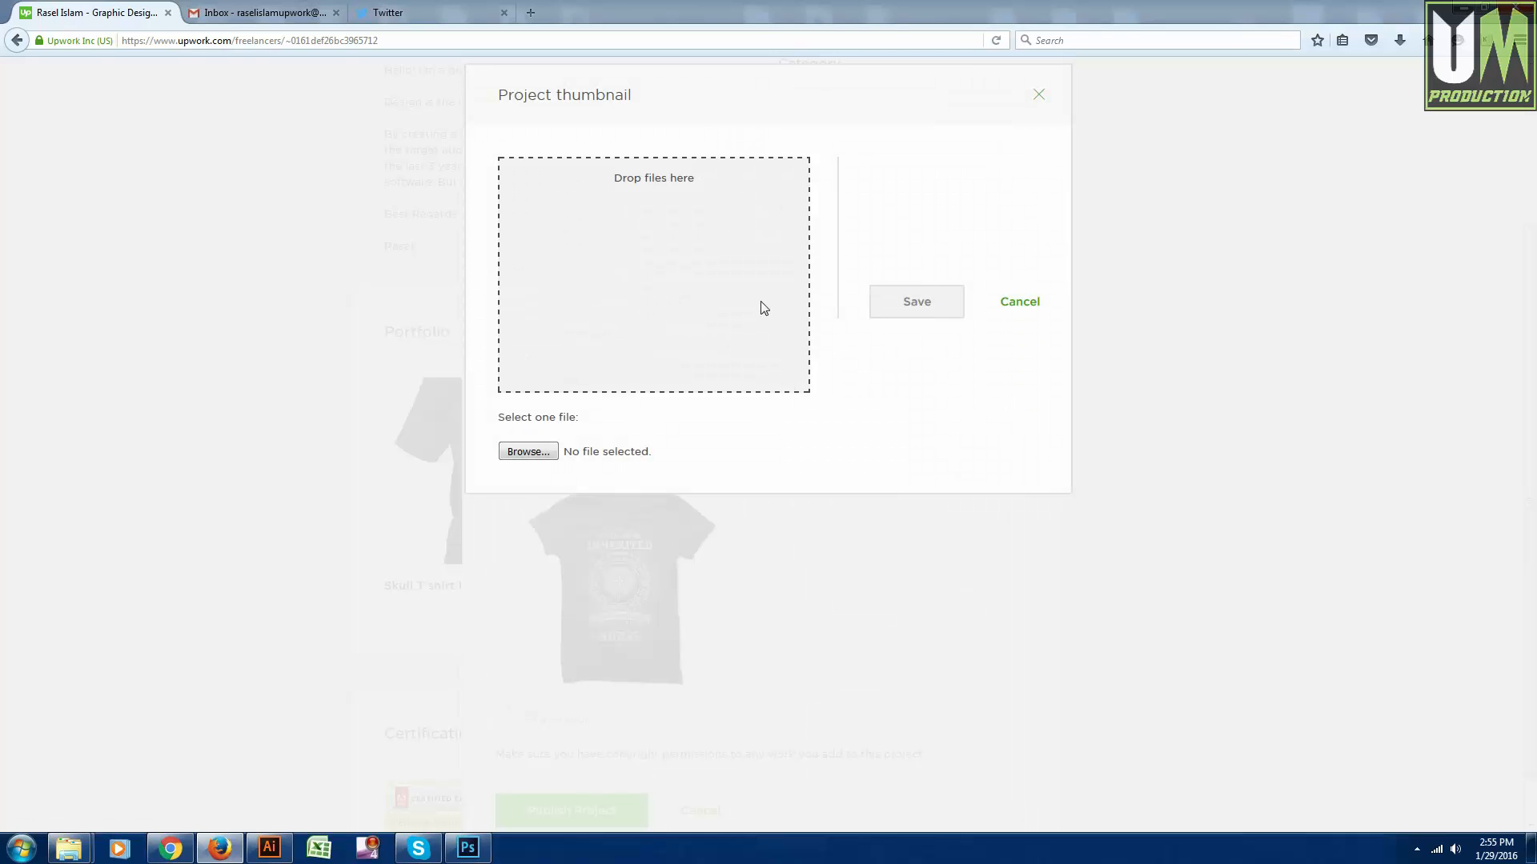
click(532, 452)
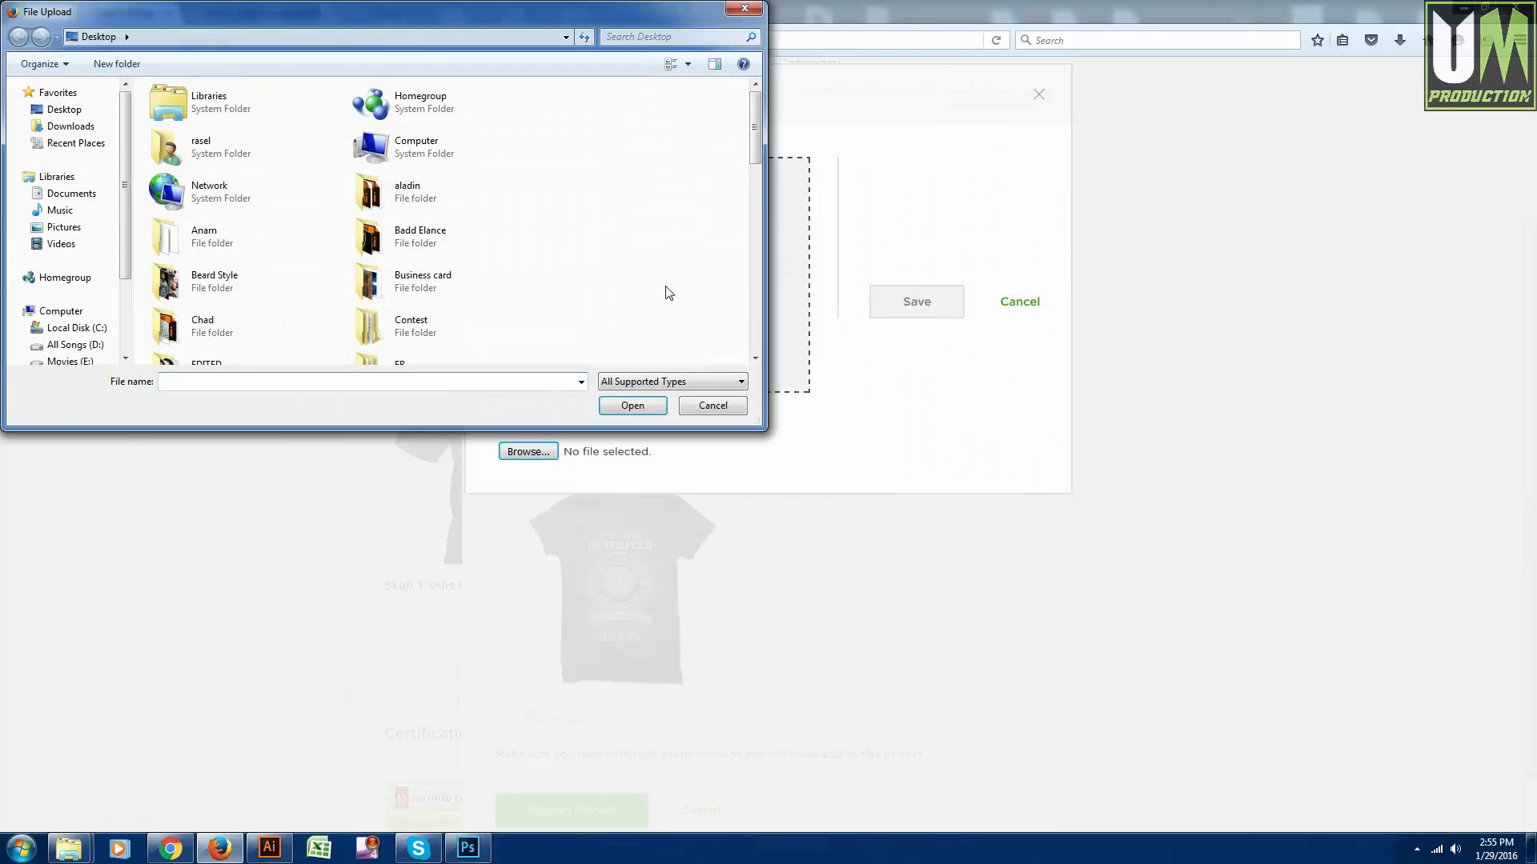
scroll(663, 281, down, 5)
click(413, 257)
click(621, 406)
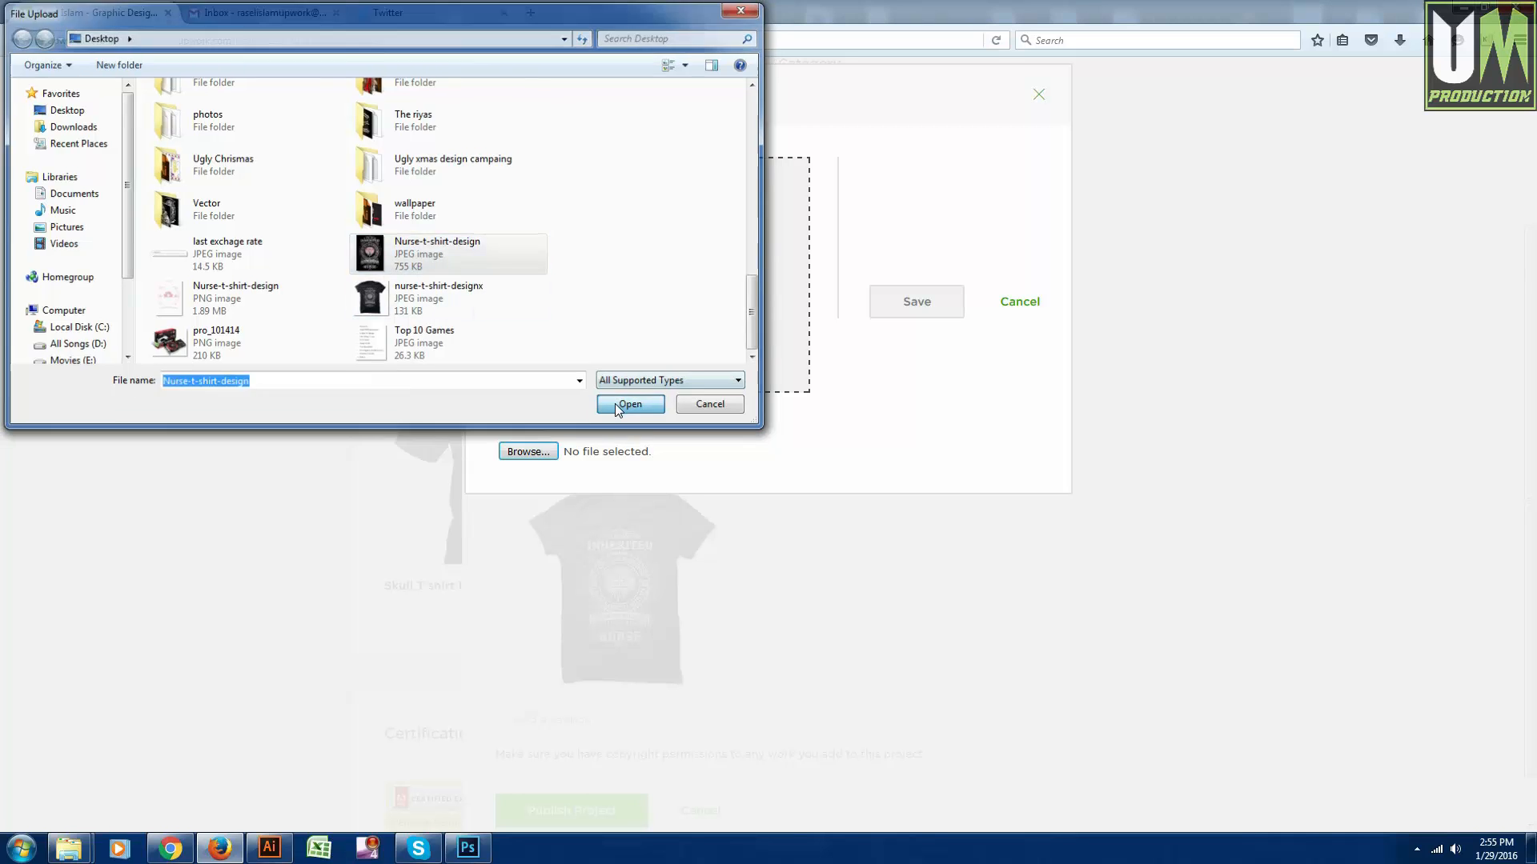
- Adjust the thumbnail crop frame around the nurse cap emblem and save the thumbnail
drag(636, 333, 741, 332)
drag(689, 256, 685, 298)
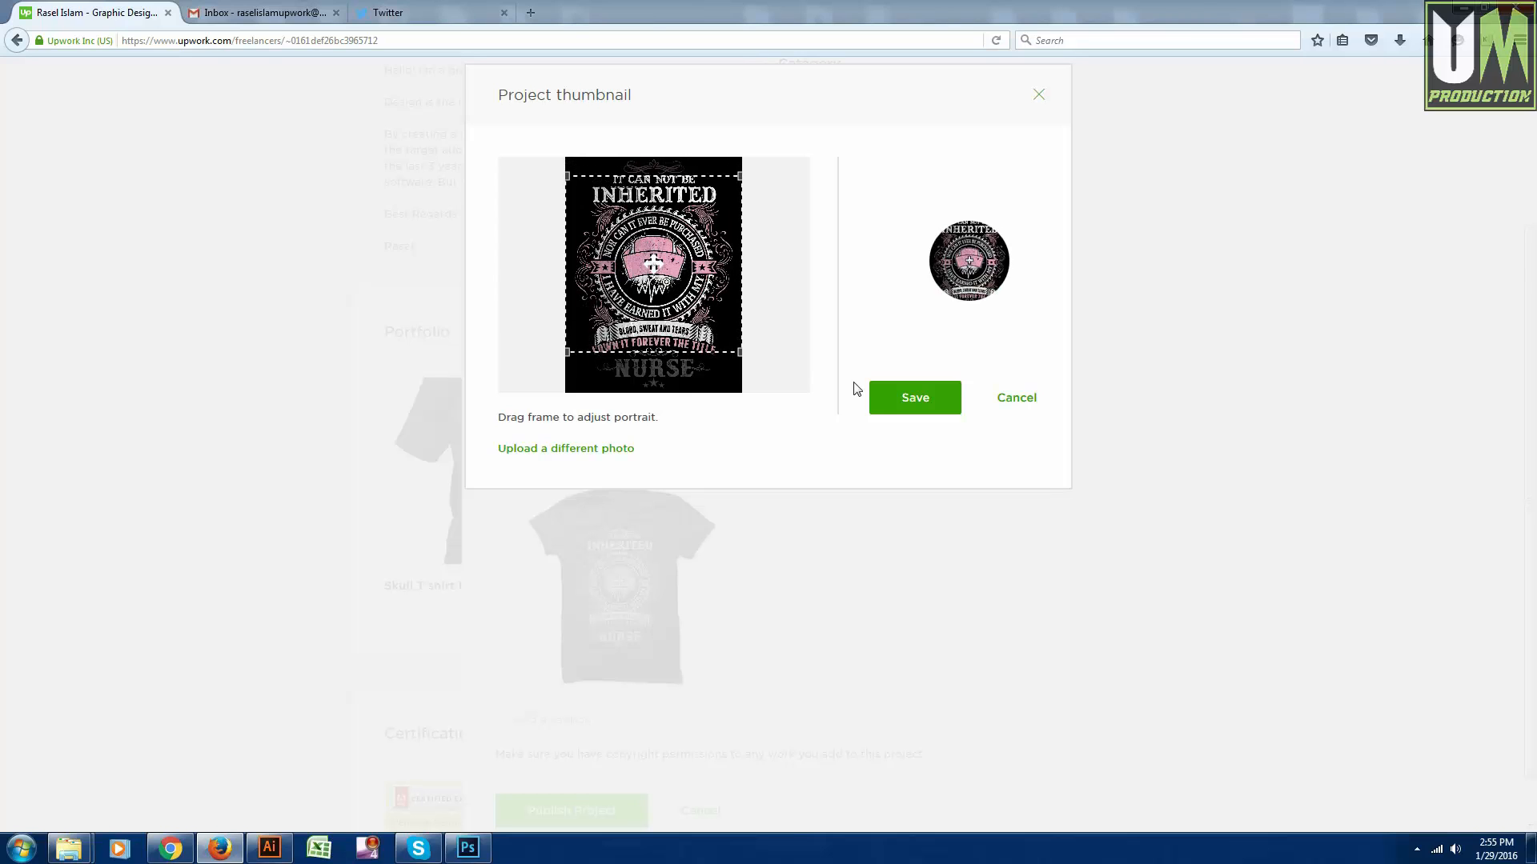
click(899, 396)
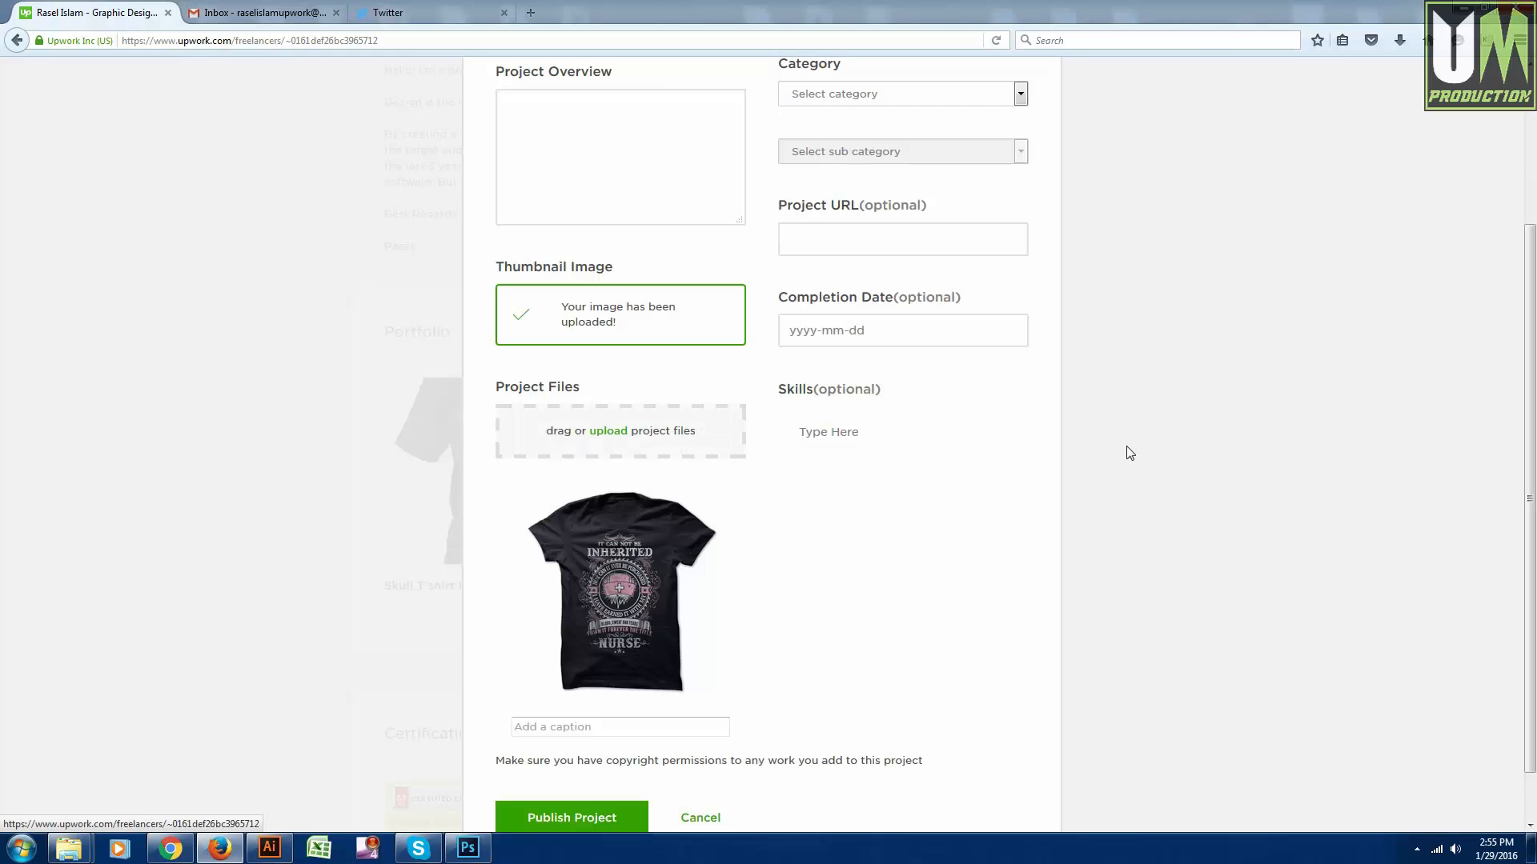
- Review the project form's title, thumbnail and uploaded mockup, and read the guidance for the Project Overview field
scroll(1083, 489, up, 1)
scroll(1083, 489, up, 2)
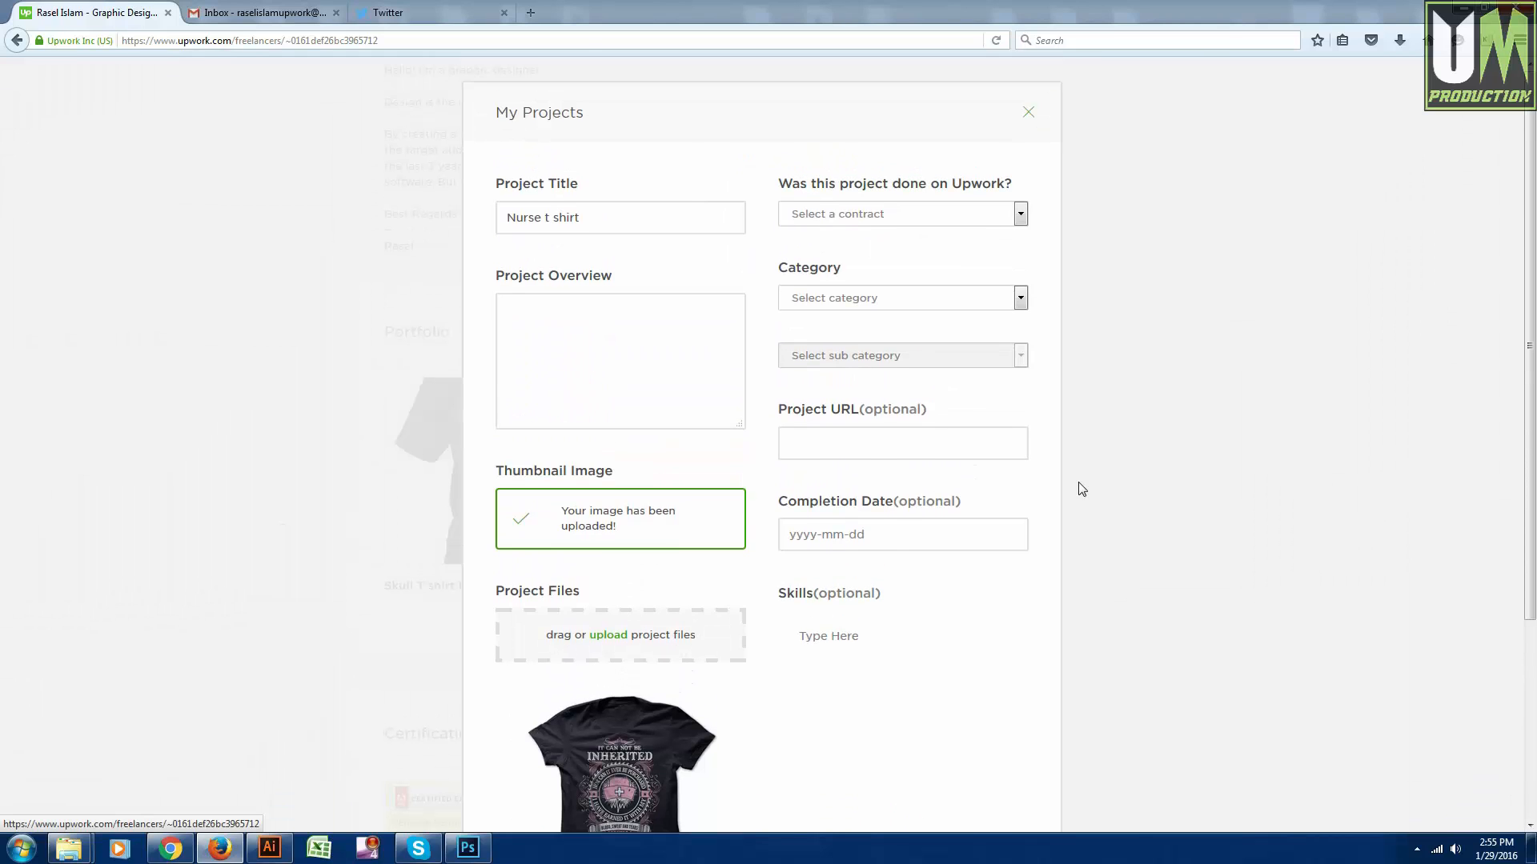
scroll(623, 641, down, 1)
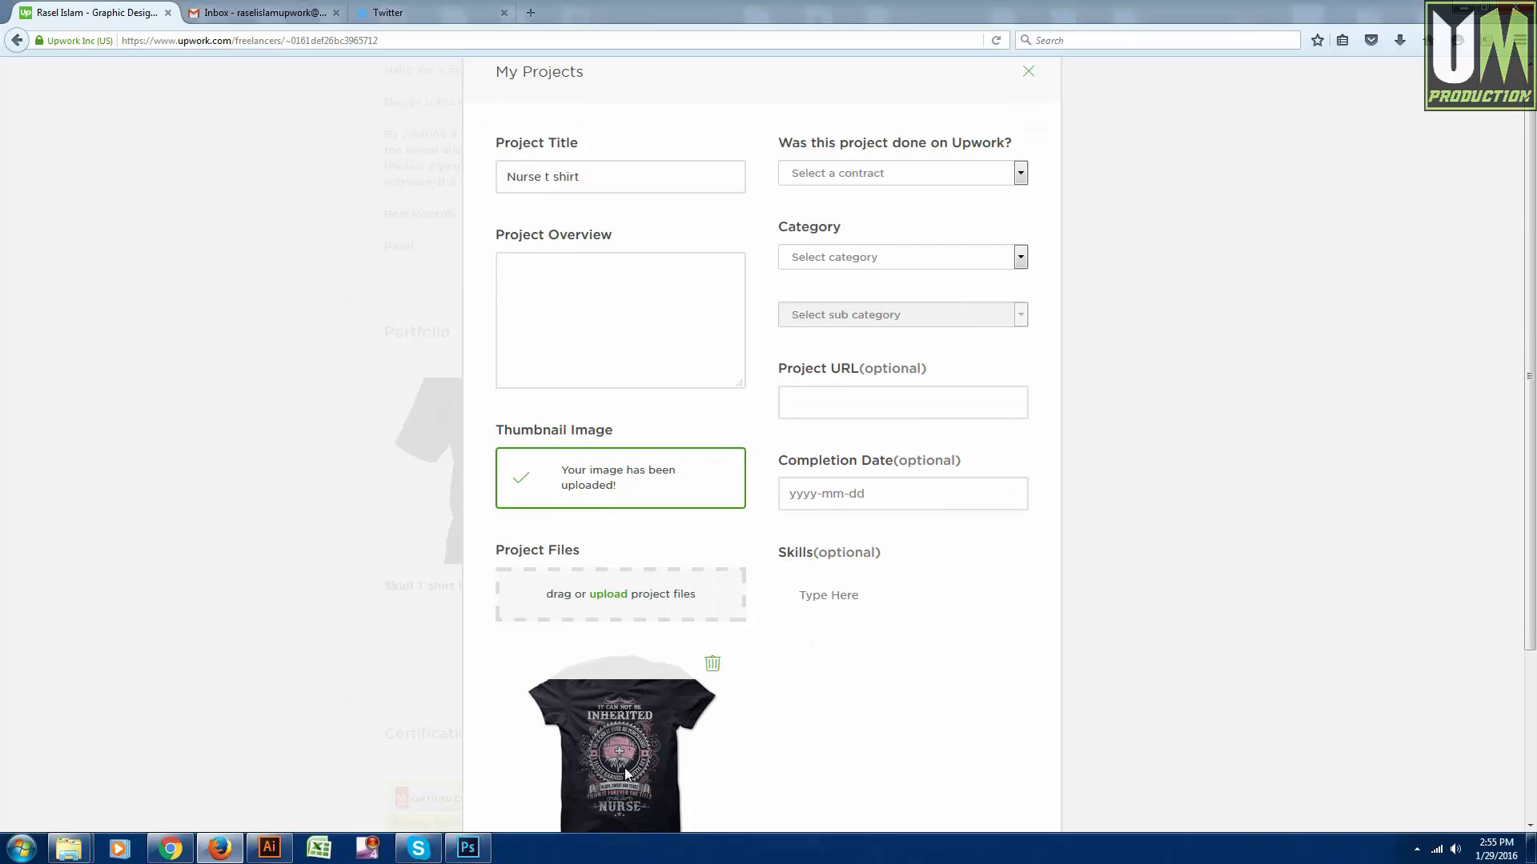
scroll(724, 748, down, 1)
scroll(779, 737, up, 2)
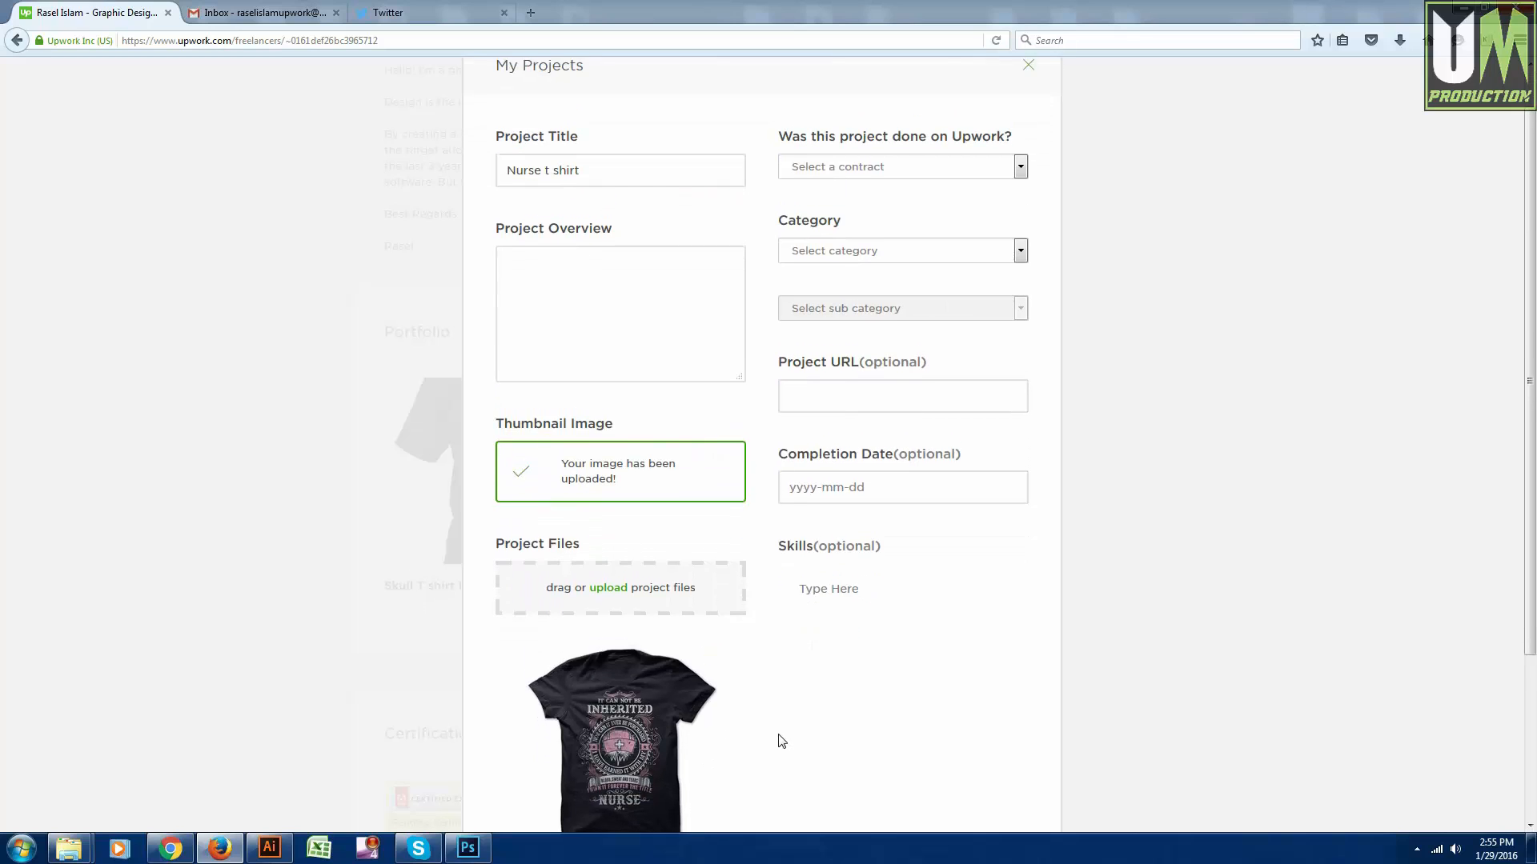
click(524, 276)
drag(616, 276, 520, 274)
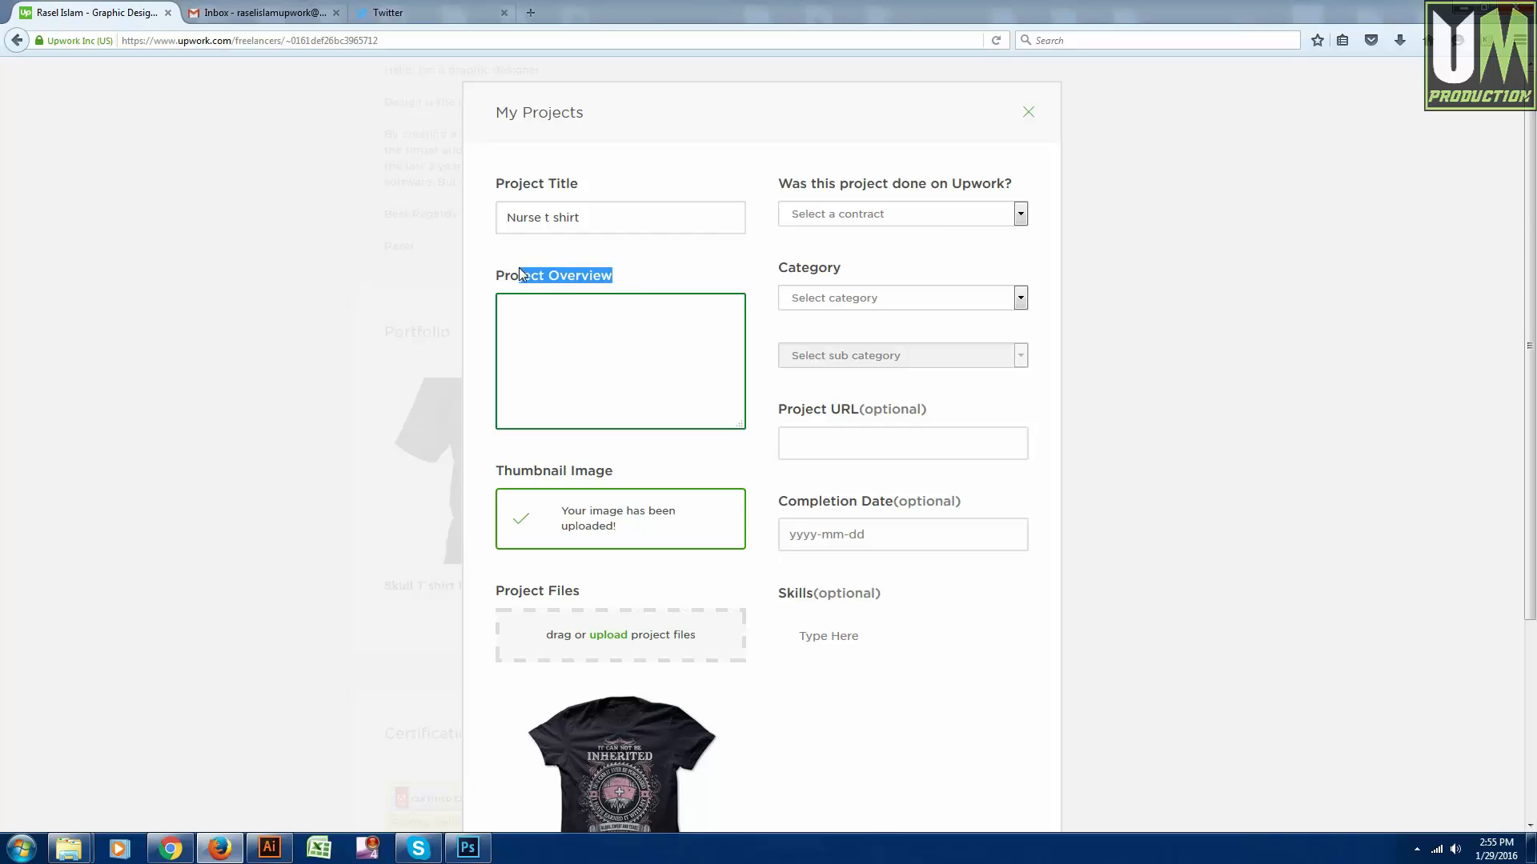
click(566, 336)
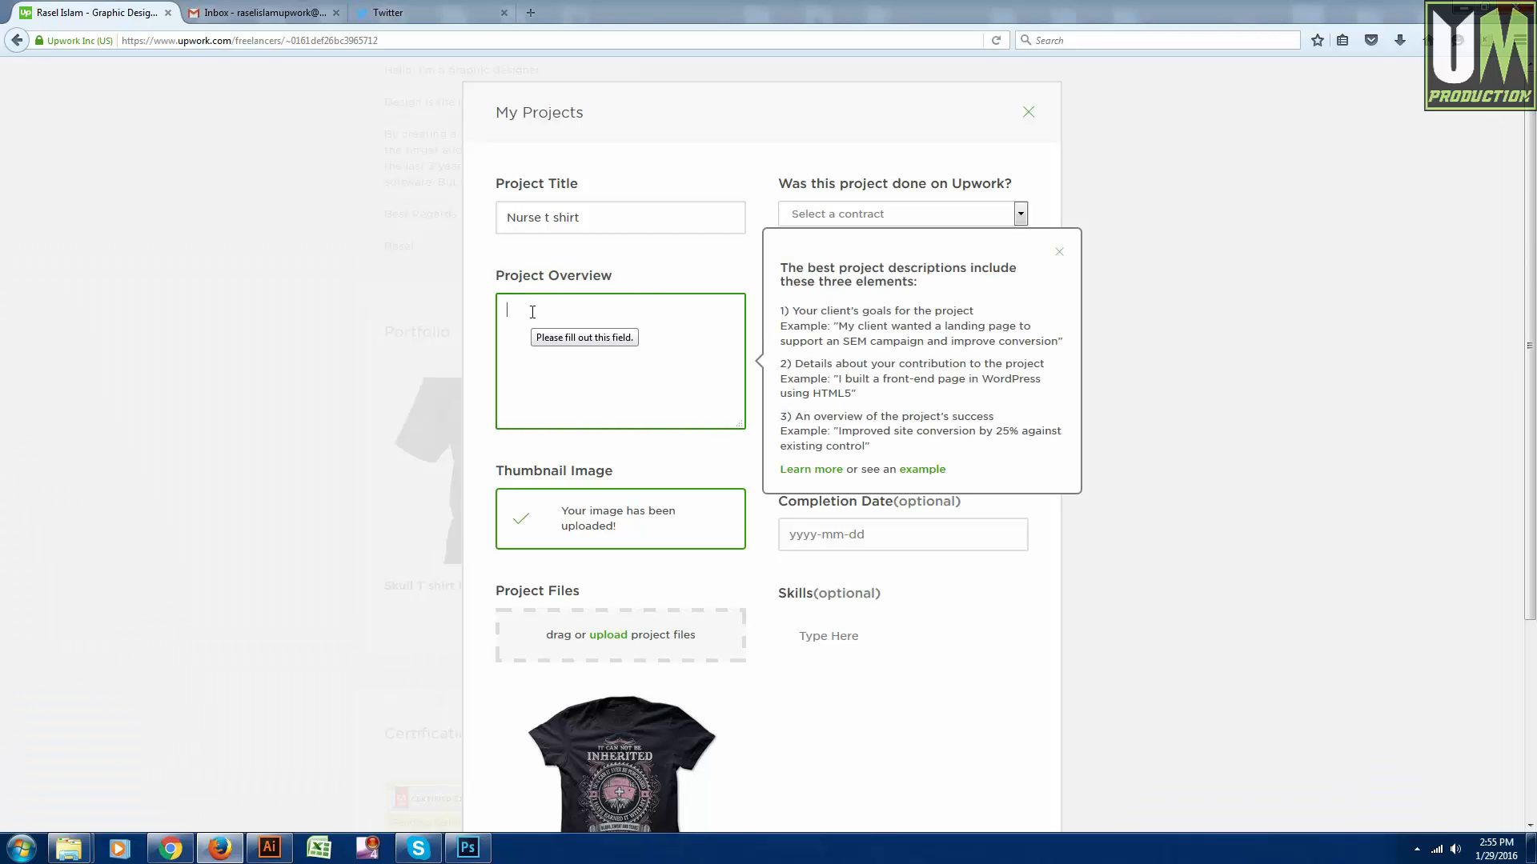
scroll(534, 312, down, 1)
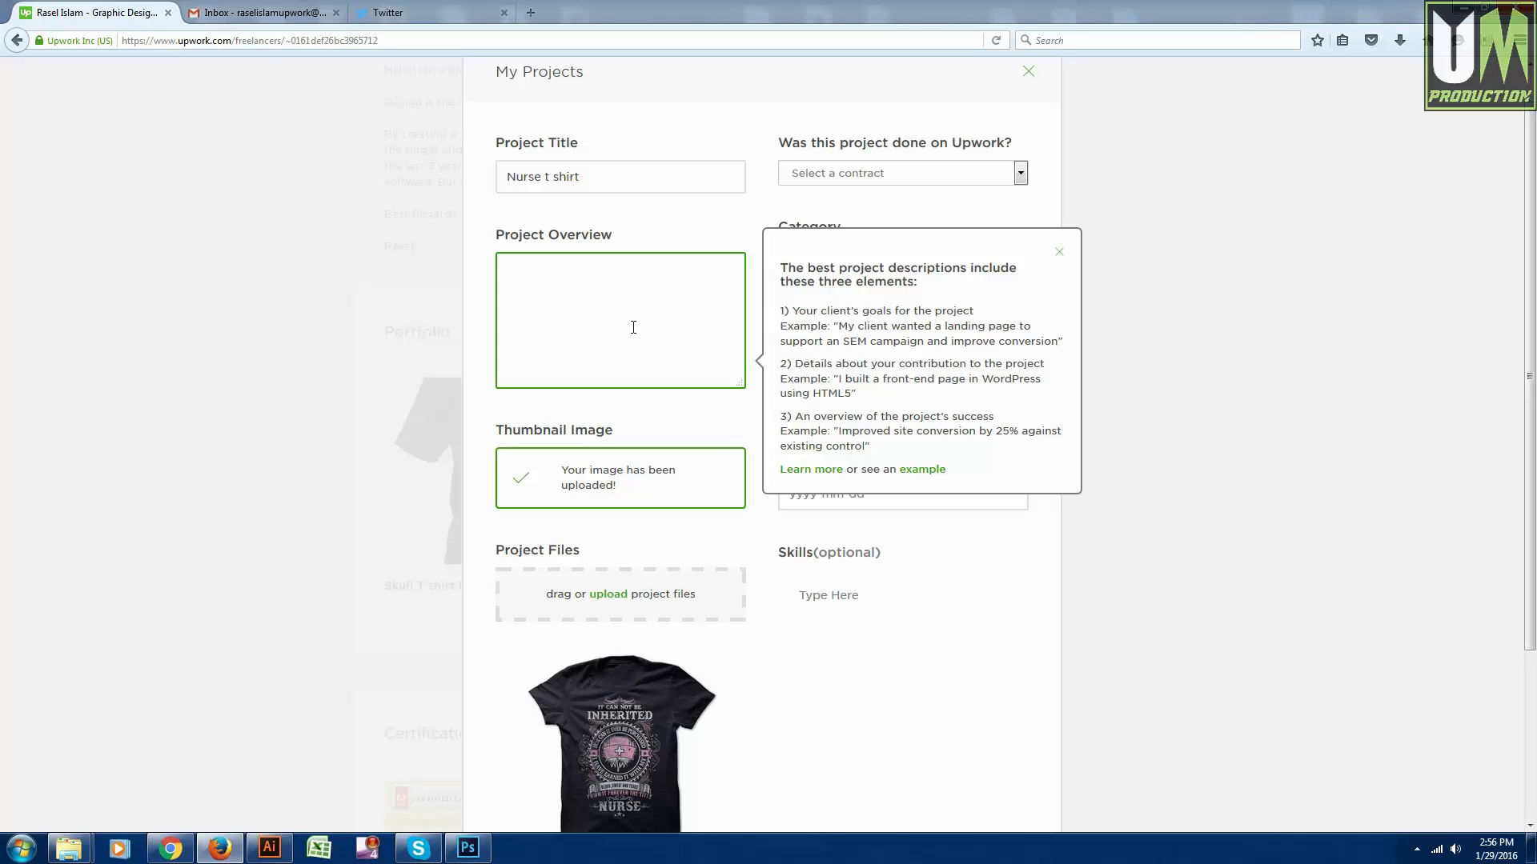
scroll(633, 327, down, 1)
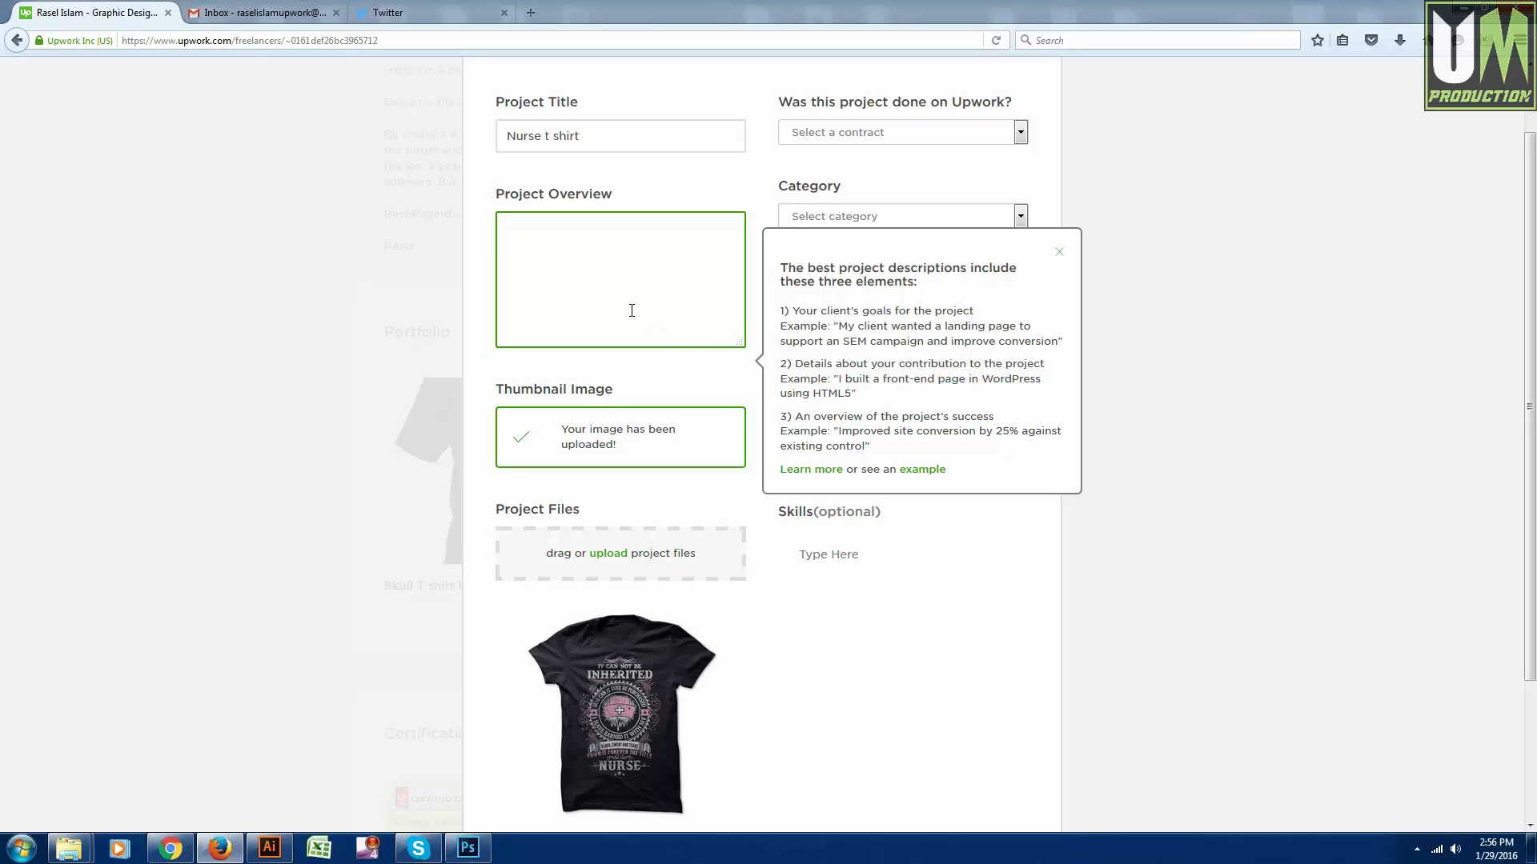
- Fill in the project overview with "this is a nurse t shirt design, only 2 colors design. this design only for female." and dismiss the guidance
text(this is n)
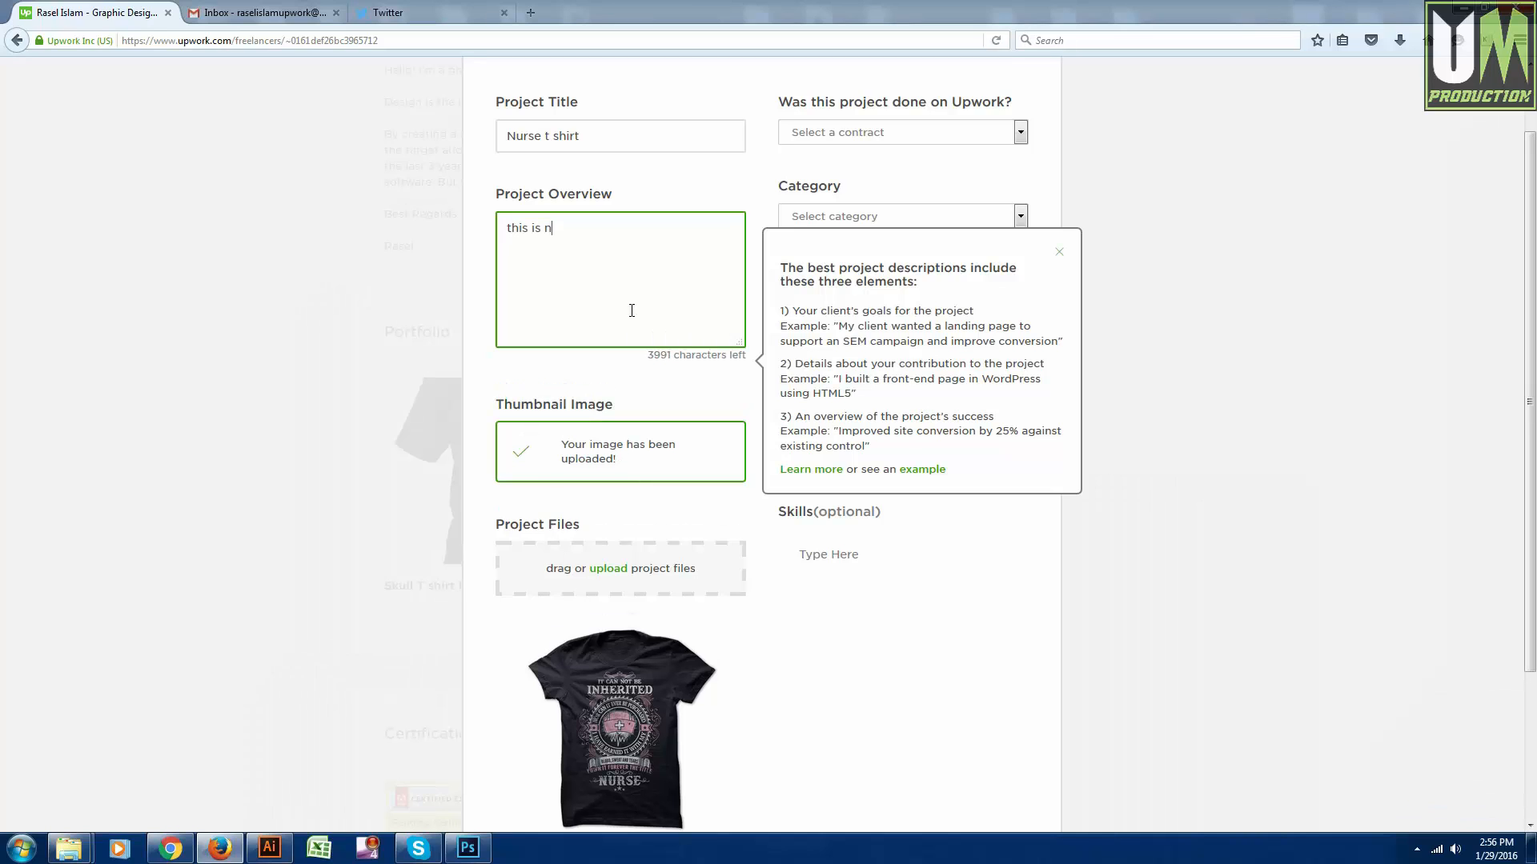
text(urse t shirt design,)
text(only 2 colors )
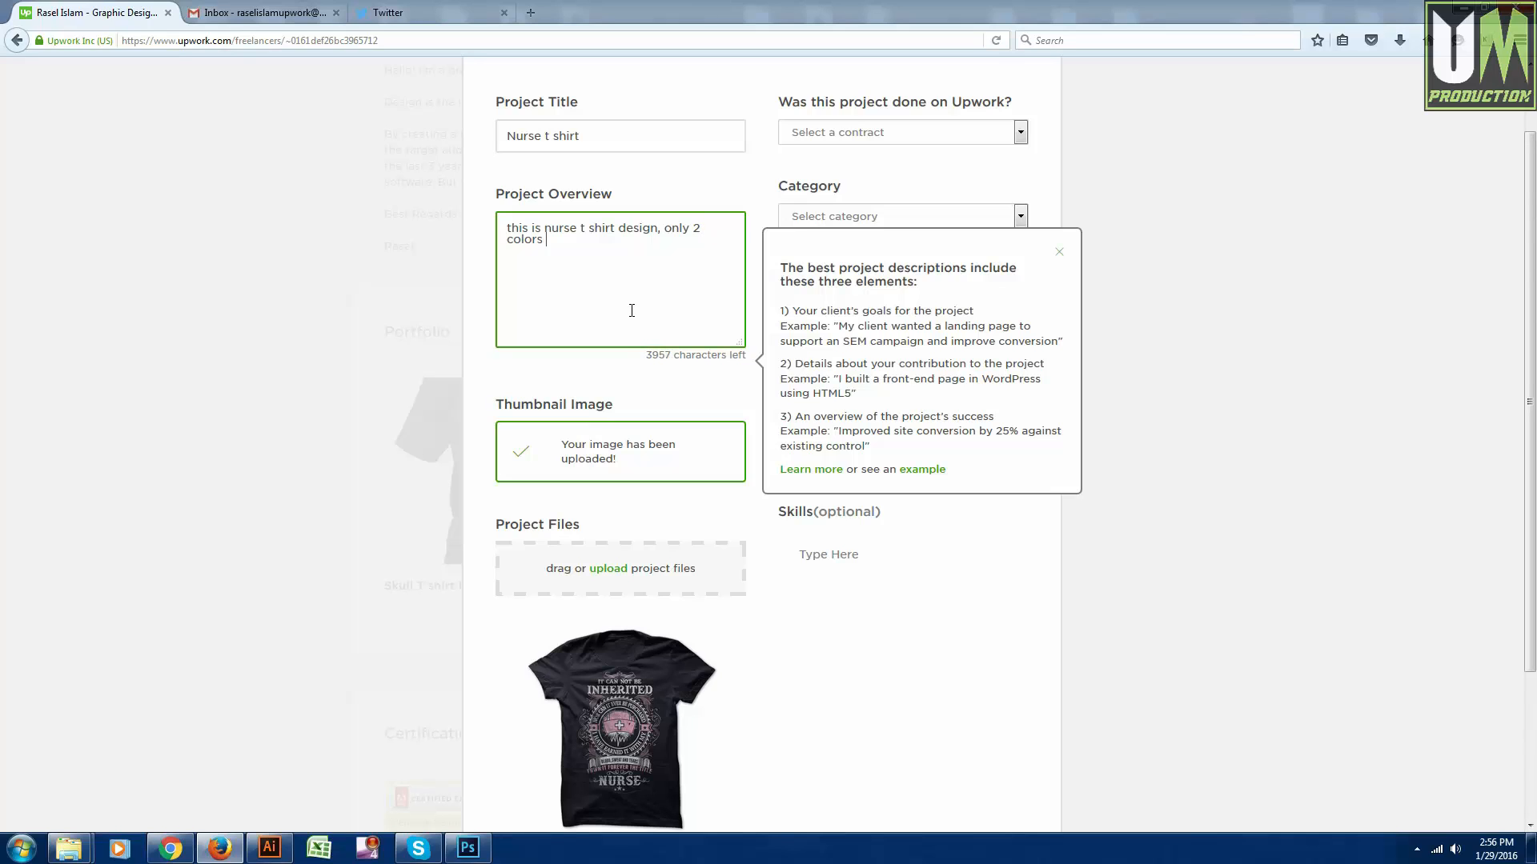
text(design this design only for f)
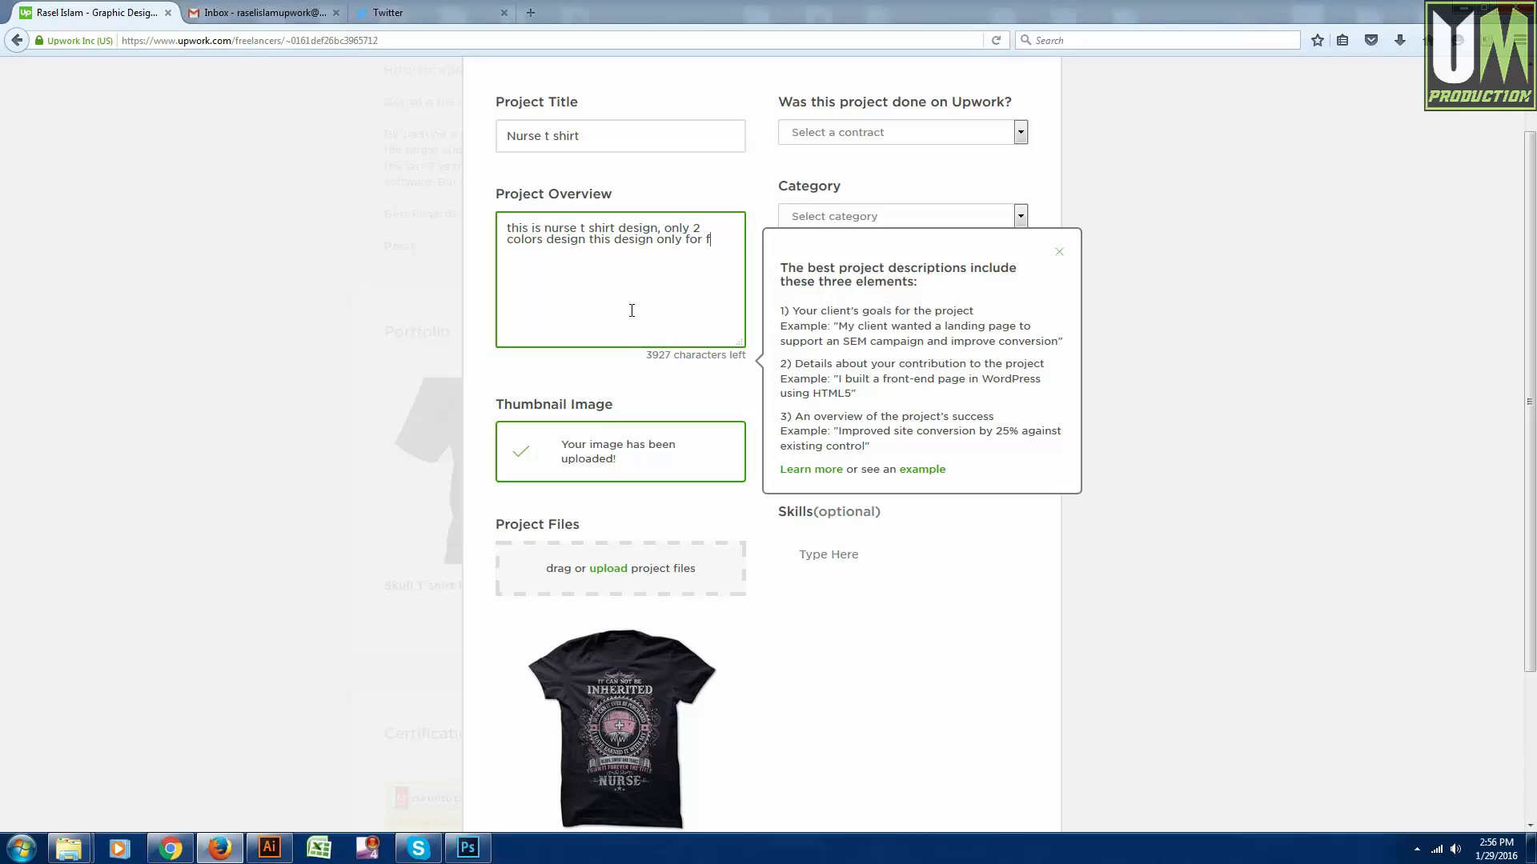
text(eemale.)
click(547, 230)
text(a)
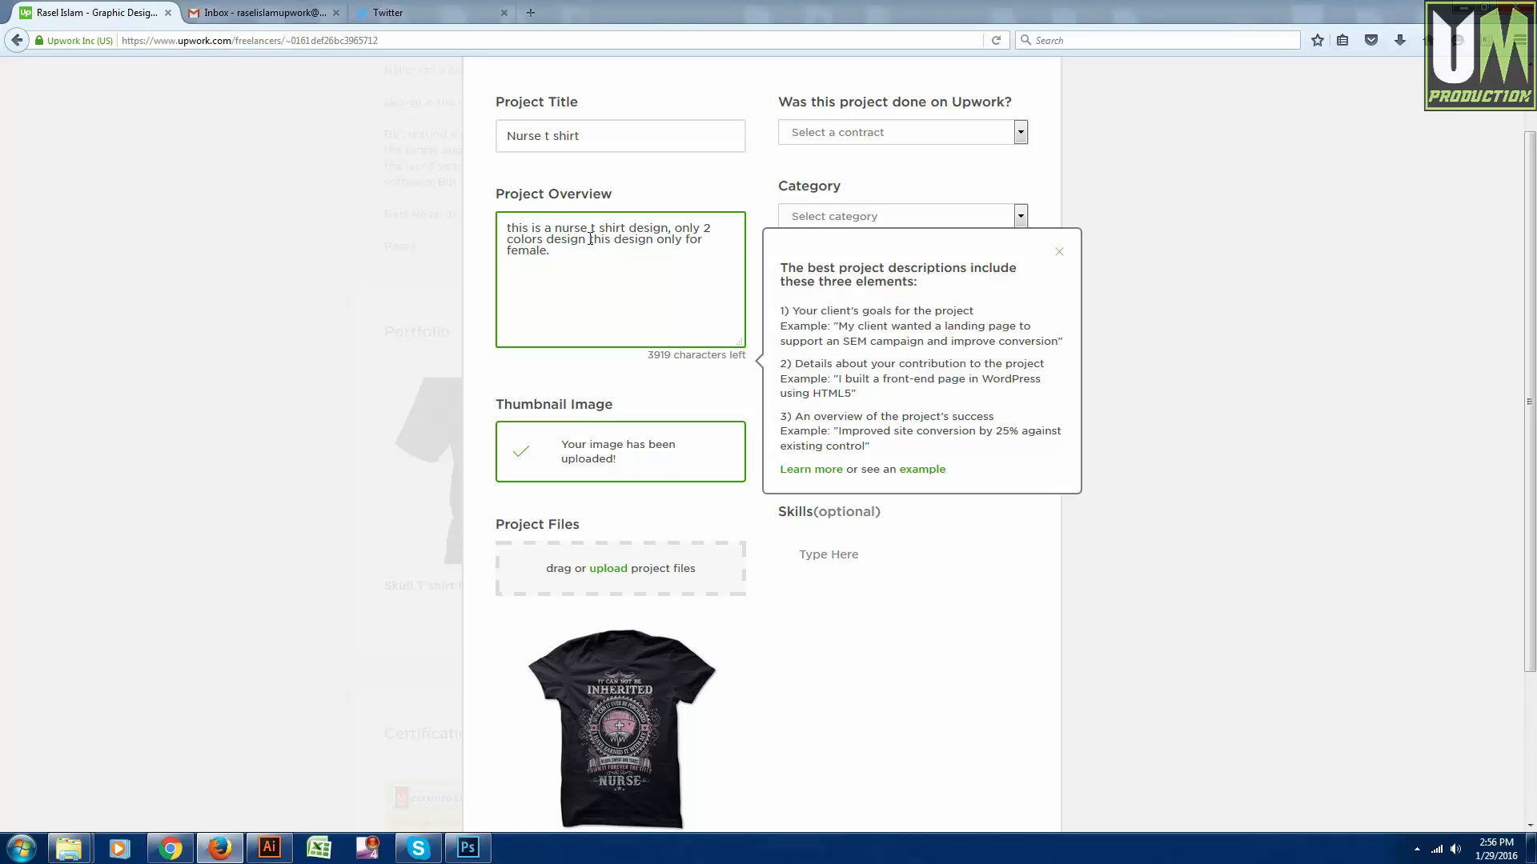
click(587, 240)
text(.)
click(1058, 253)
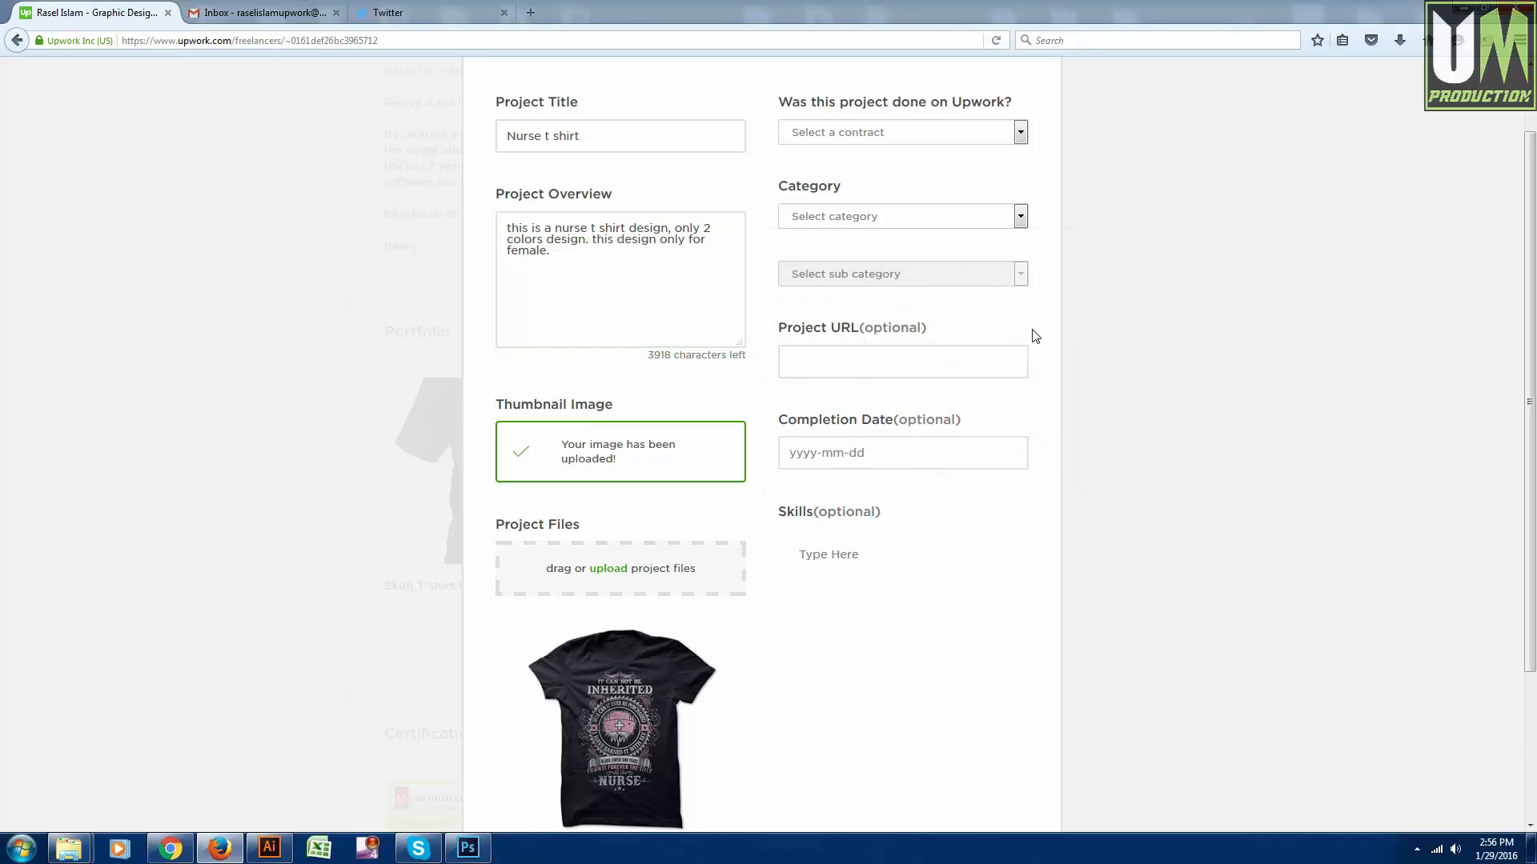
scroll(1034, 337, up, 1)
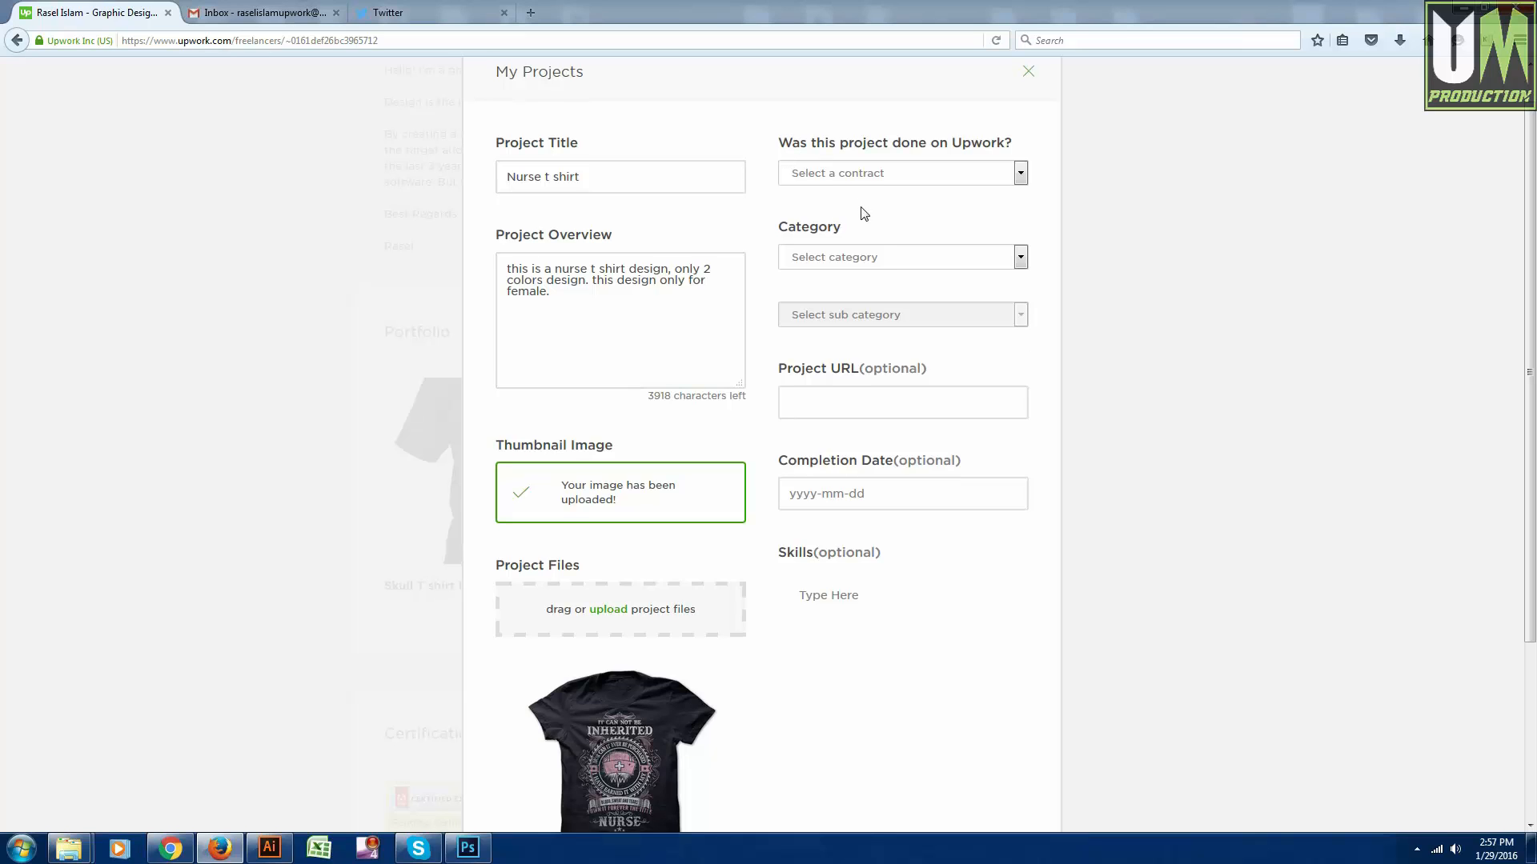
scroll(832, 192, up, 1)
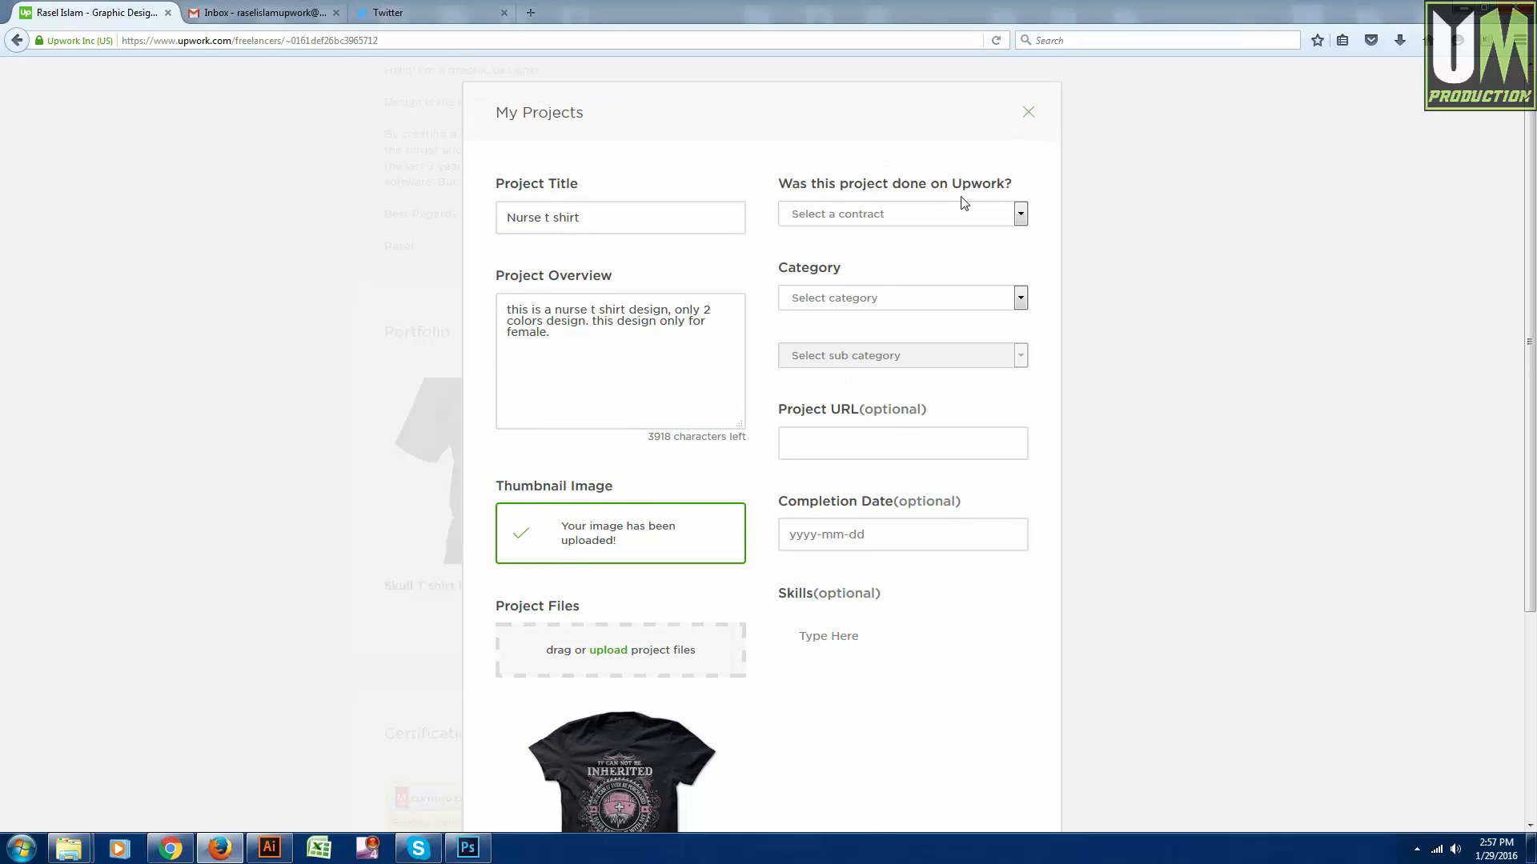
click(945, 213)
click(1049, 242)
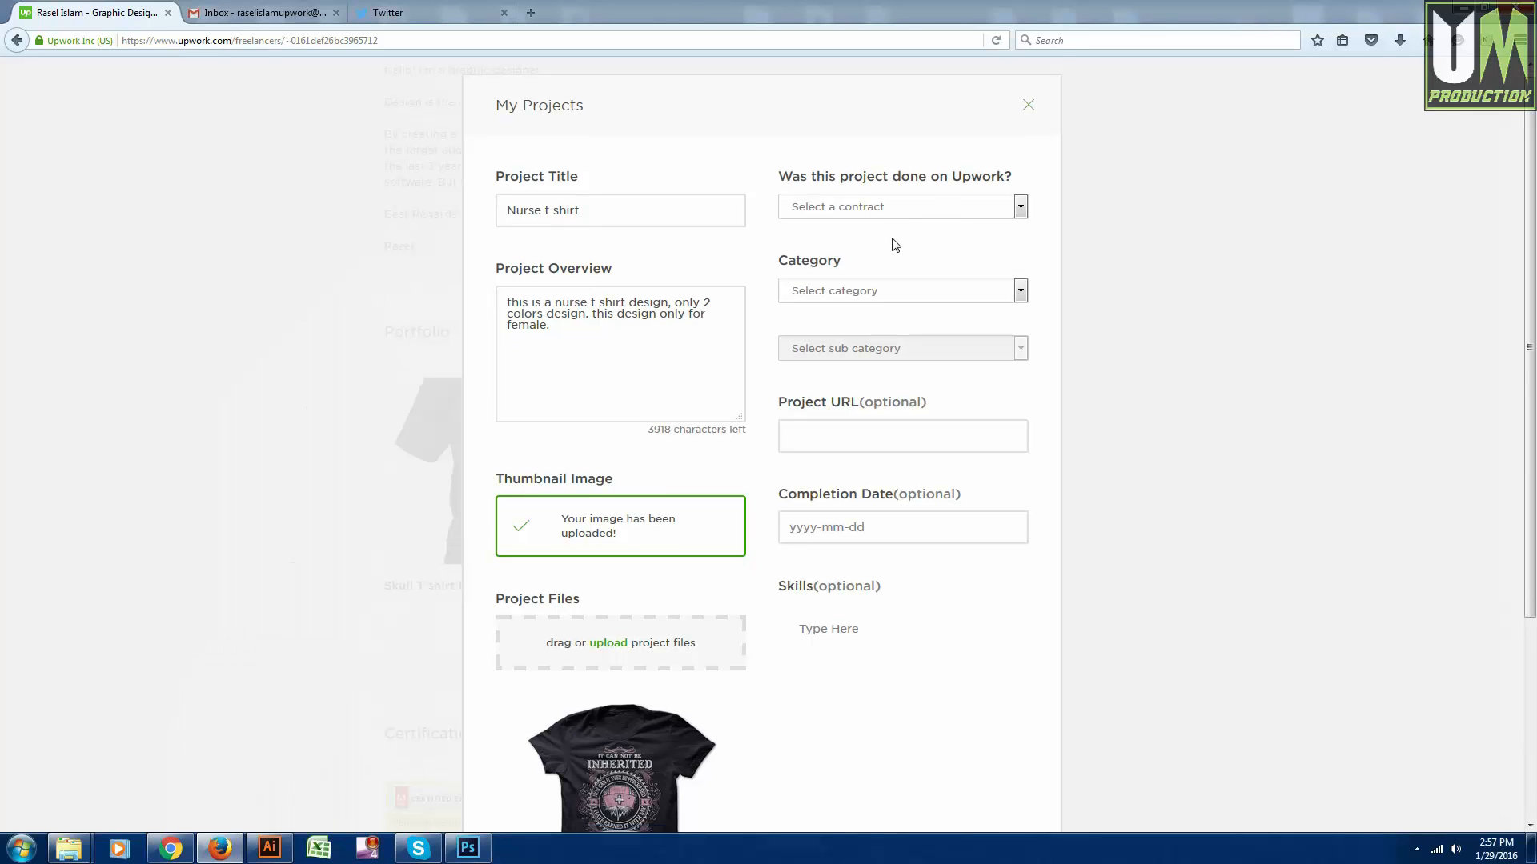
- Set the project category to Design & Creative and the sub category to Illustration
scroll(872, 253, down, 1)
click(847, 260)
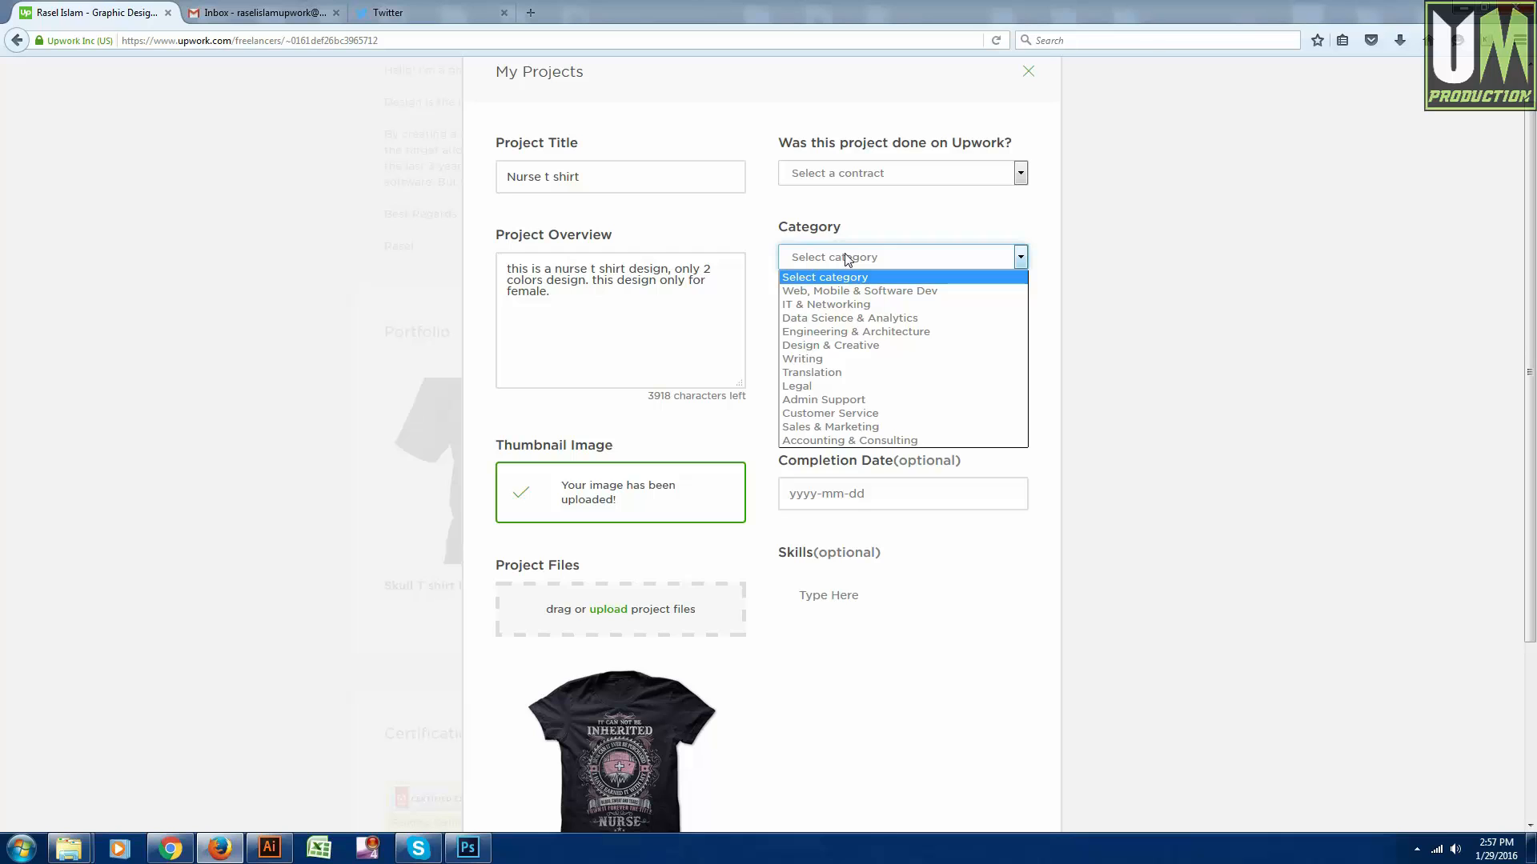
click(842, 353)
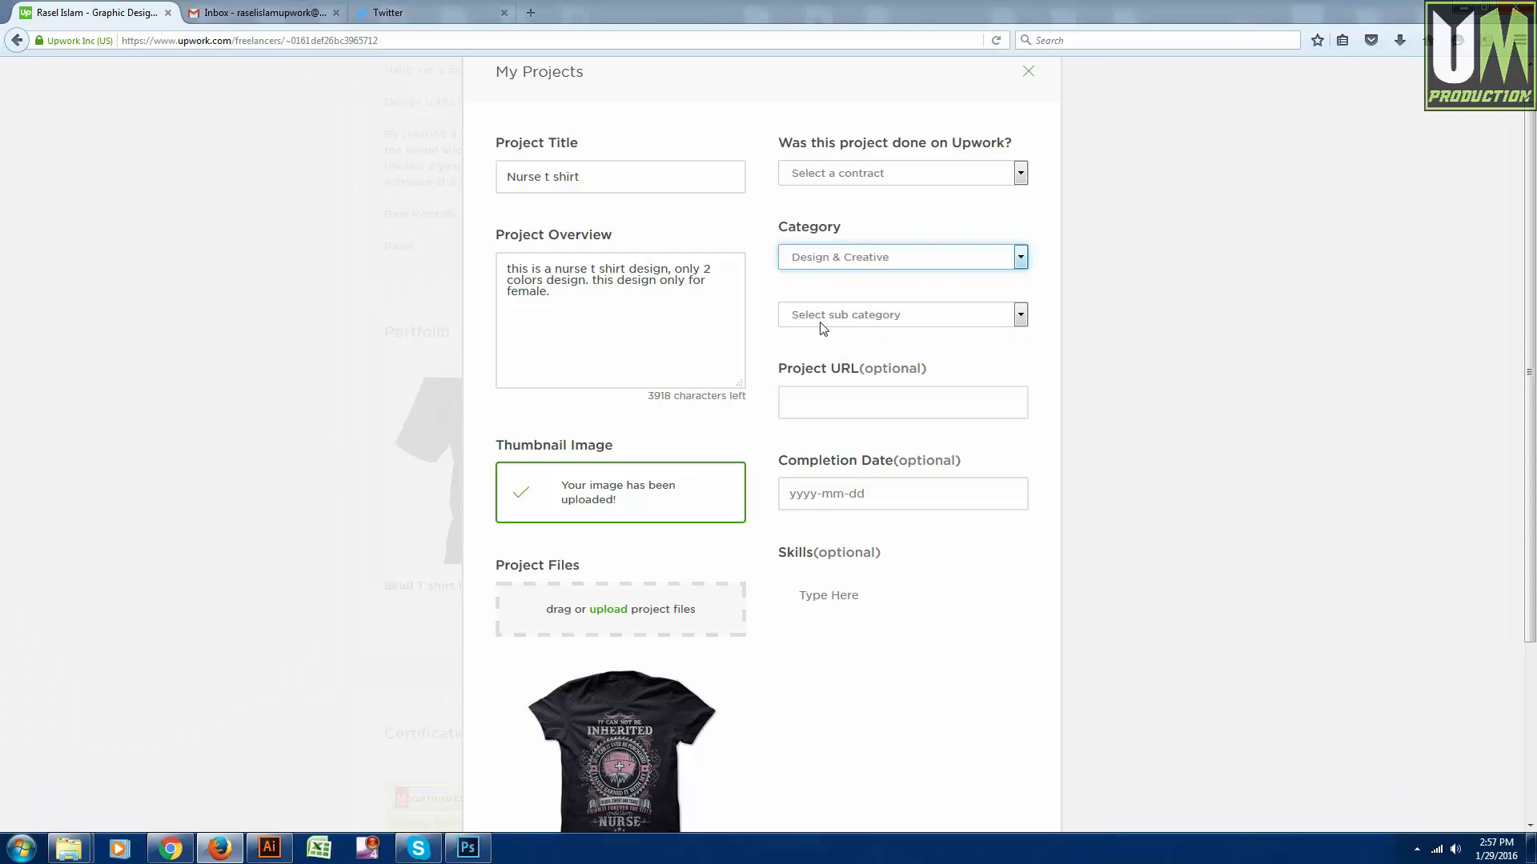
click(827, 320)
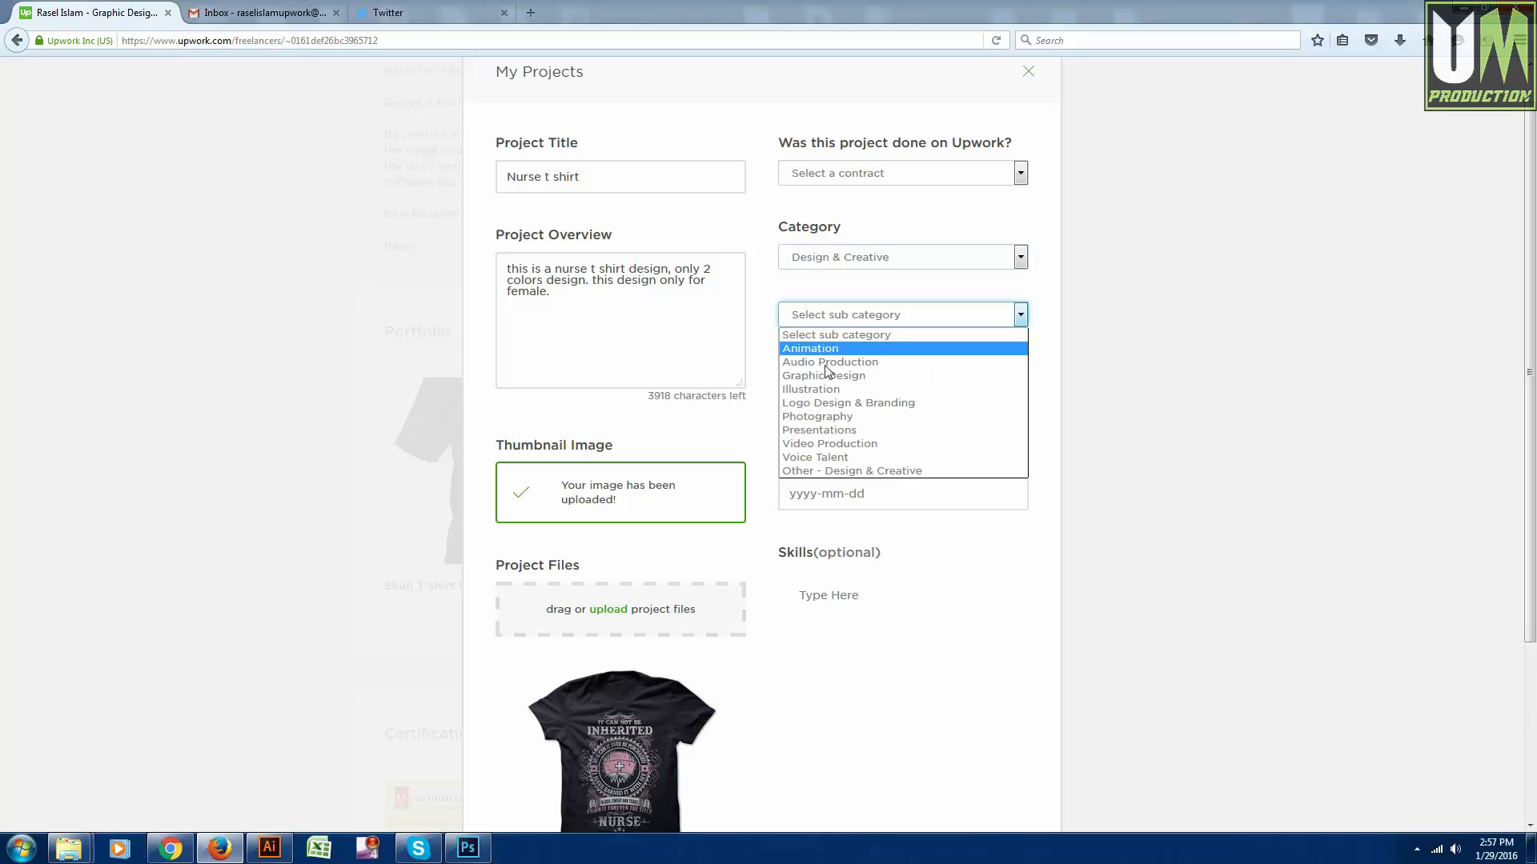
click(826, 389)
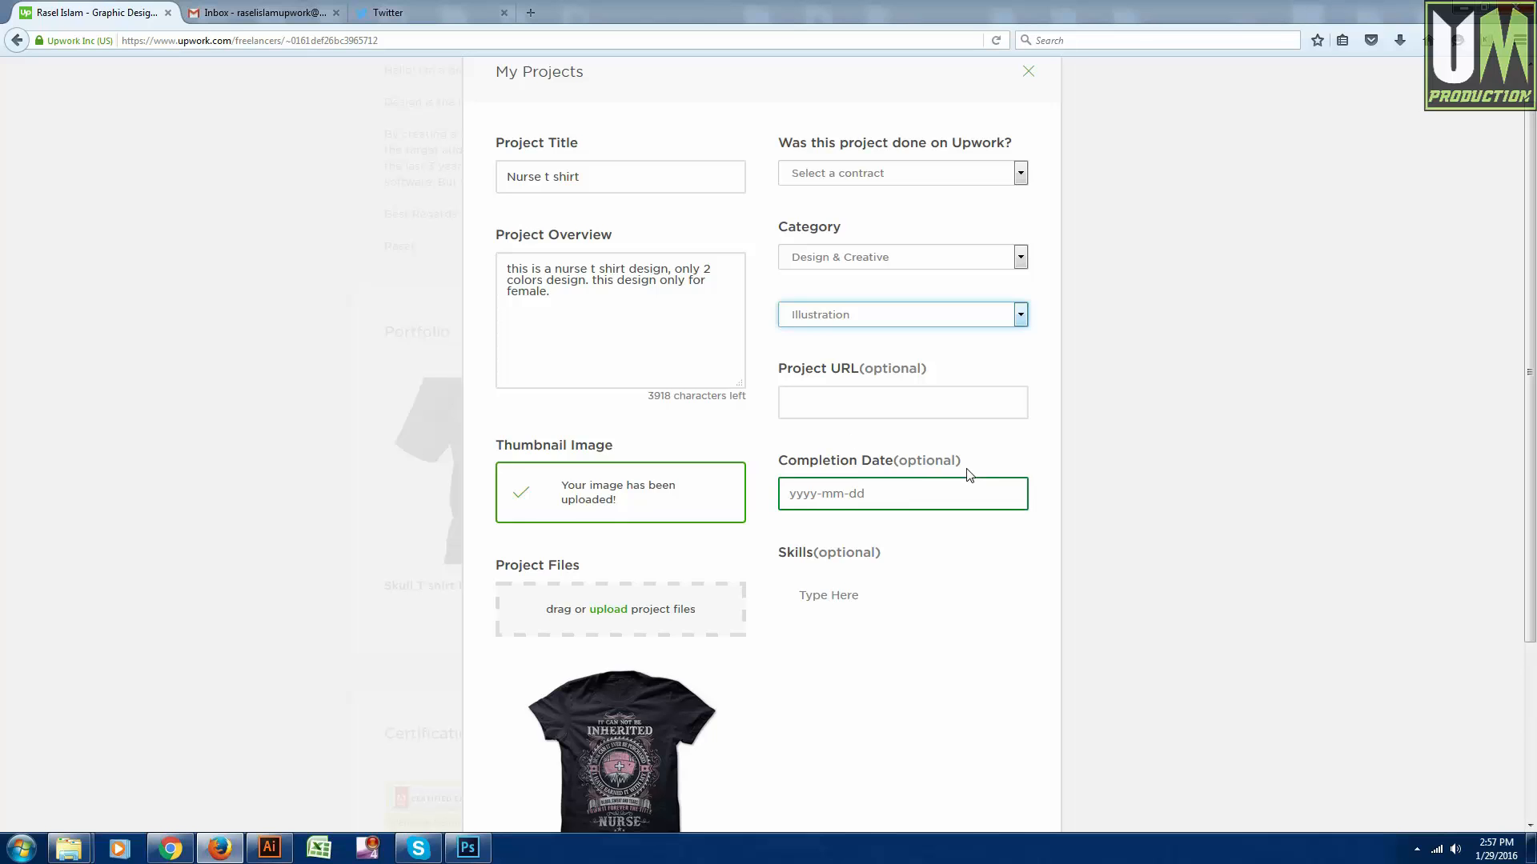
- Leave the completion date blank and add adobe-illustrator to the project's skills
scroll(922, 466, down, 1)
click(857, 451)
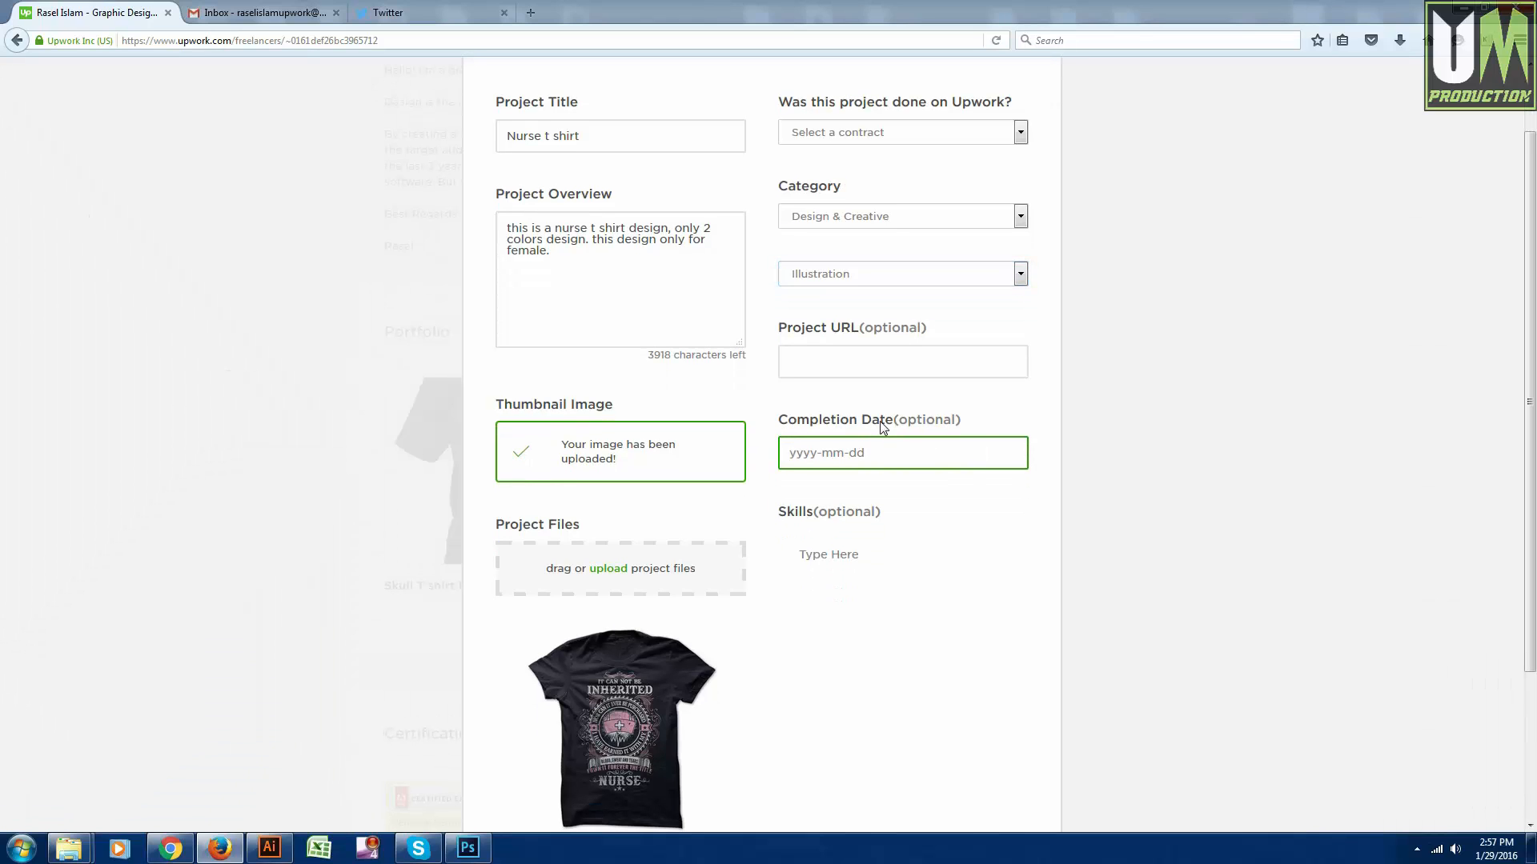
scroll(884, 428, down, 1)
scroll(896, 387, down, 1)
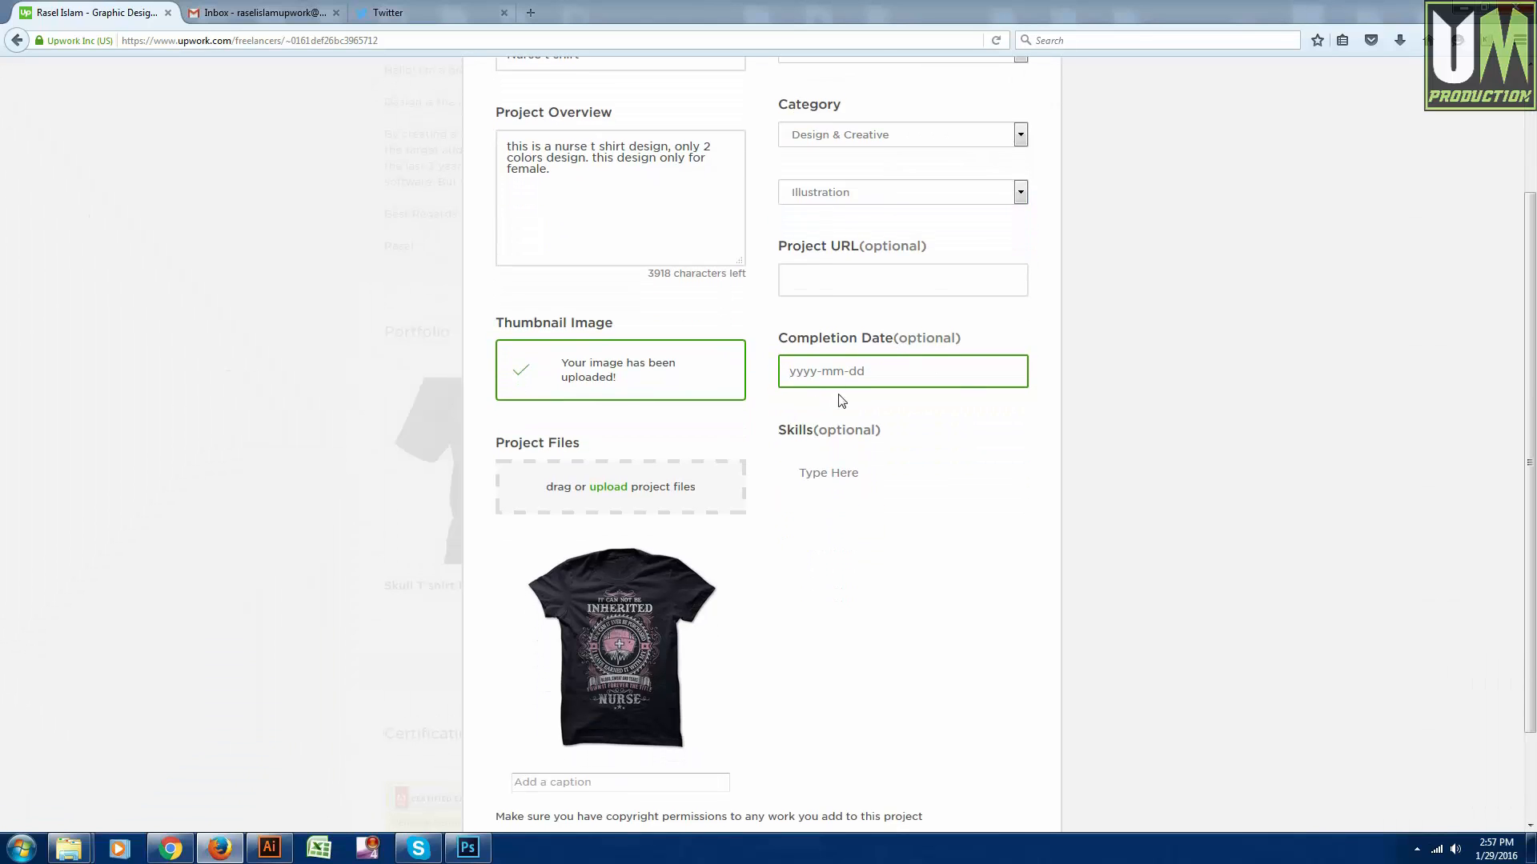
scroll(914, 373, down, 2)
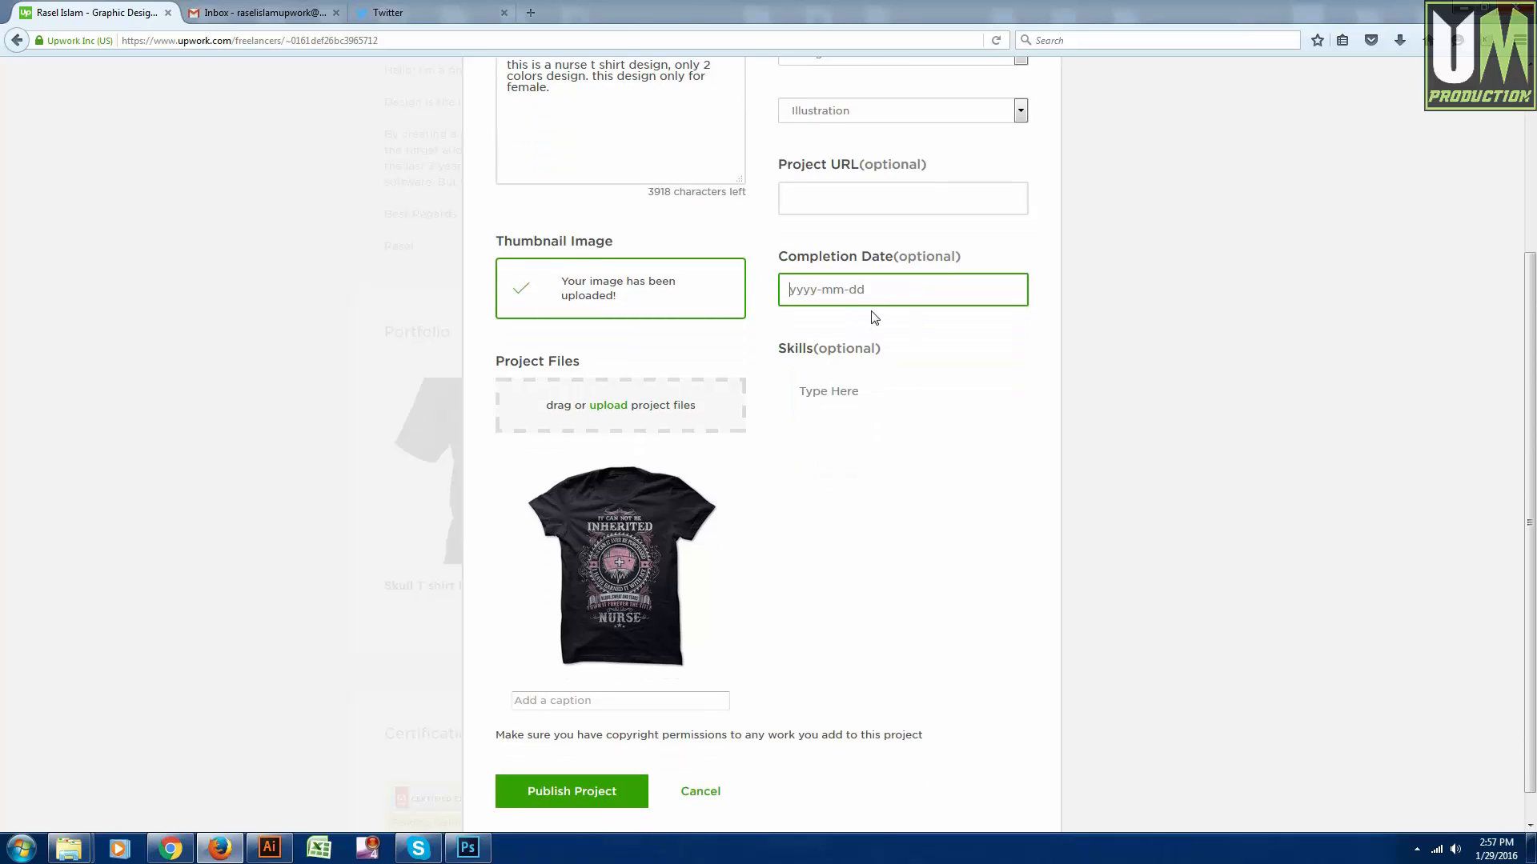
click(815, 387)
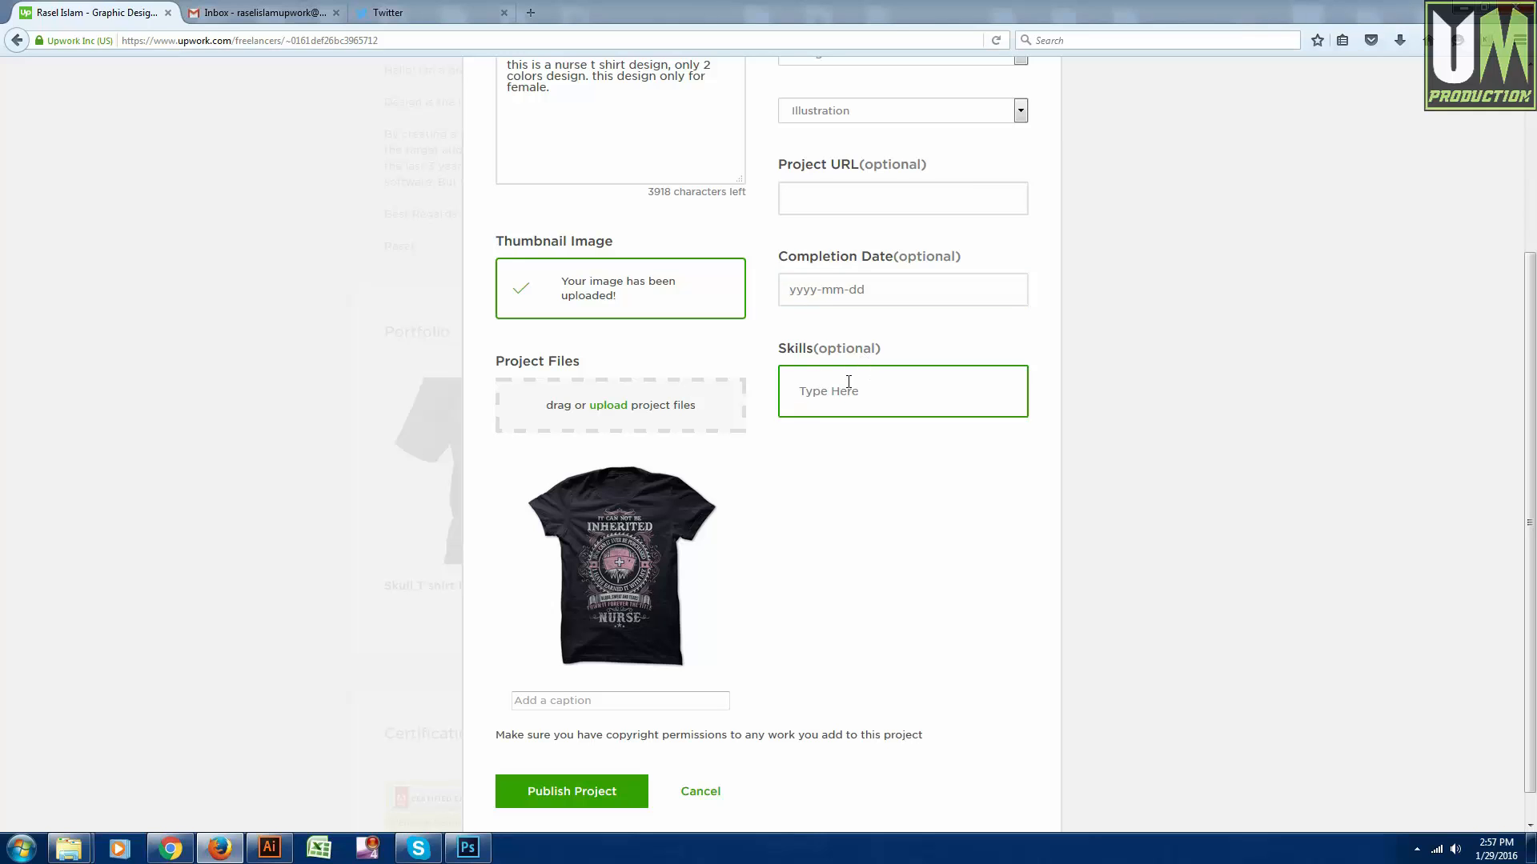
click(849, 390)
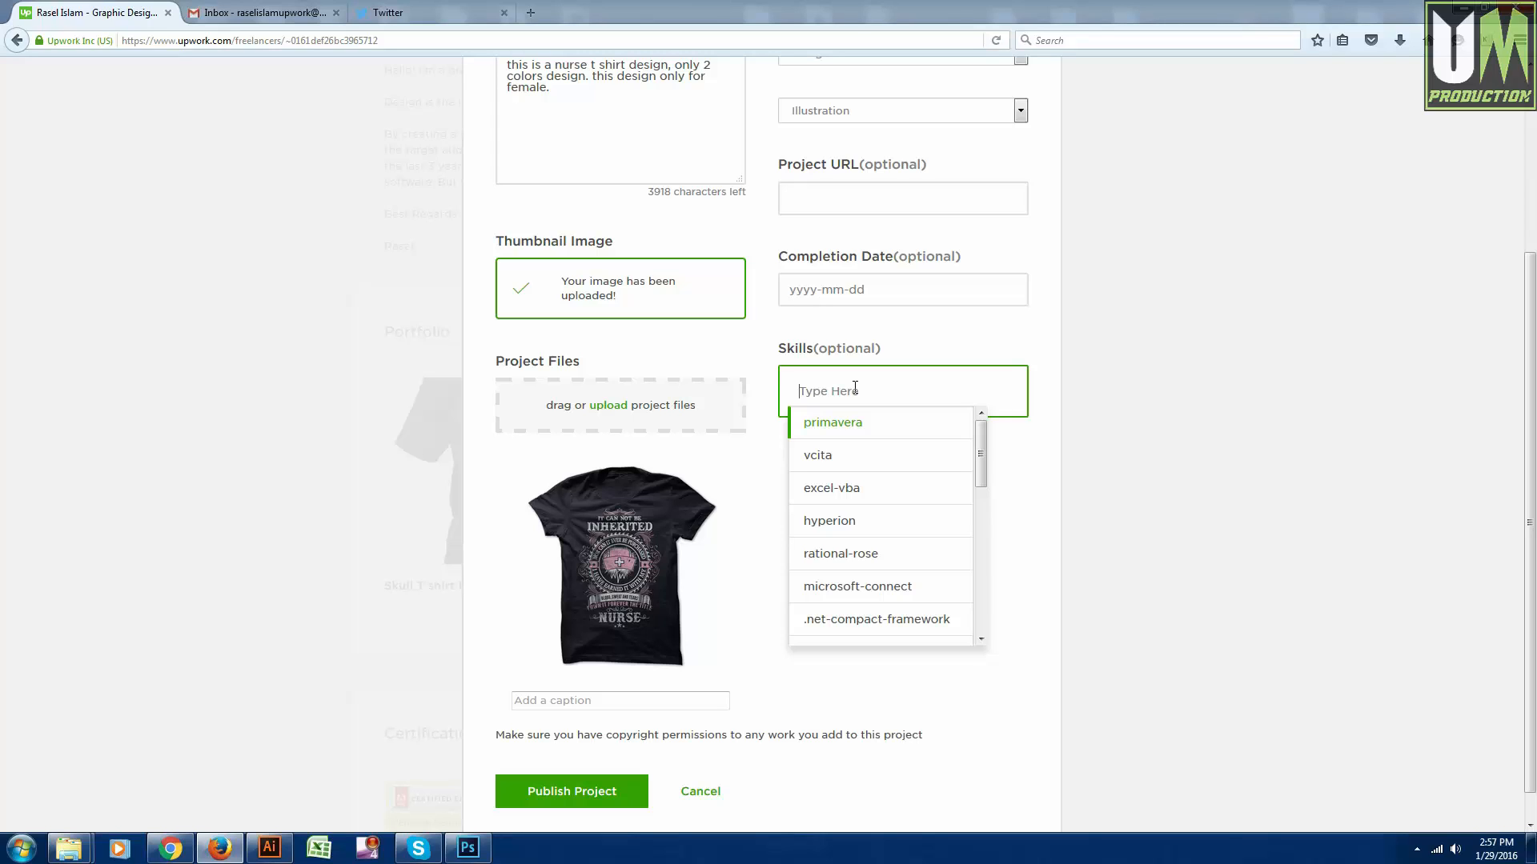
text(illustrator)
click(870, 423)
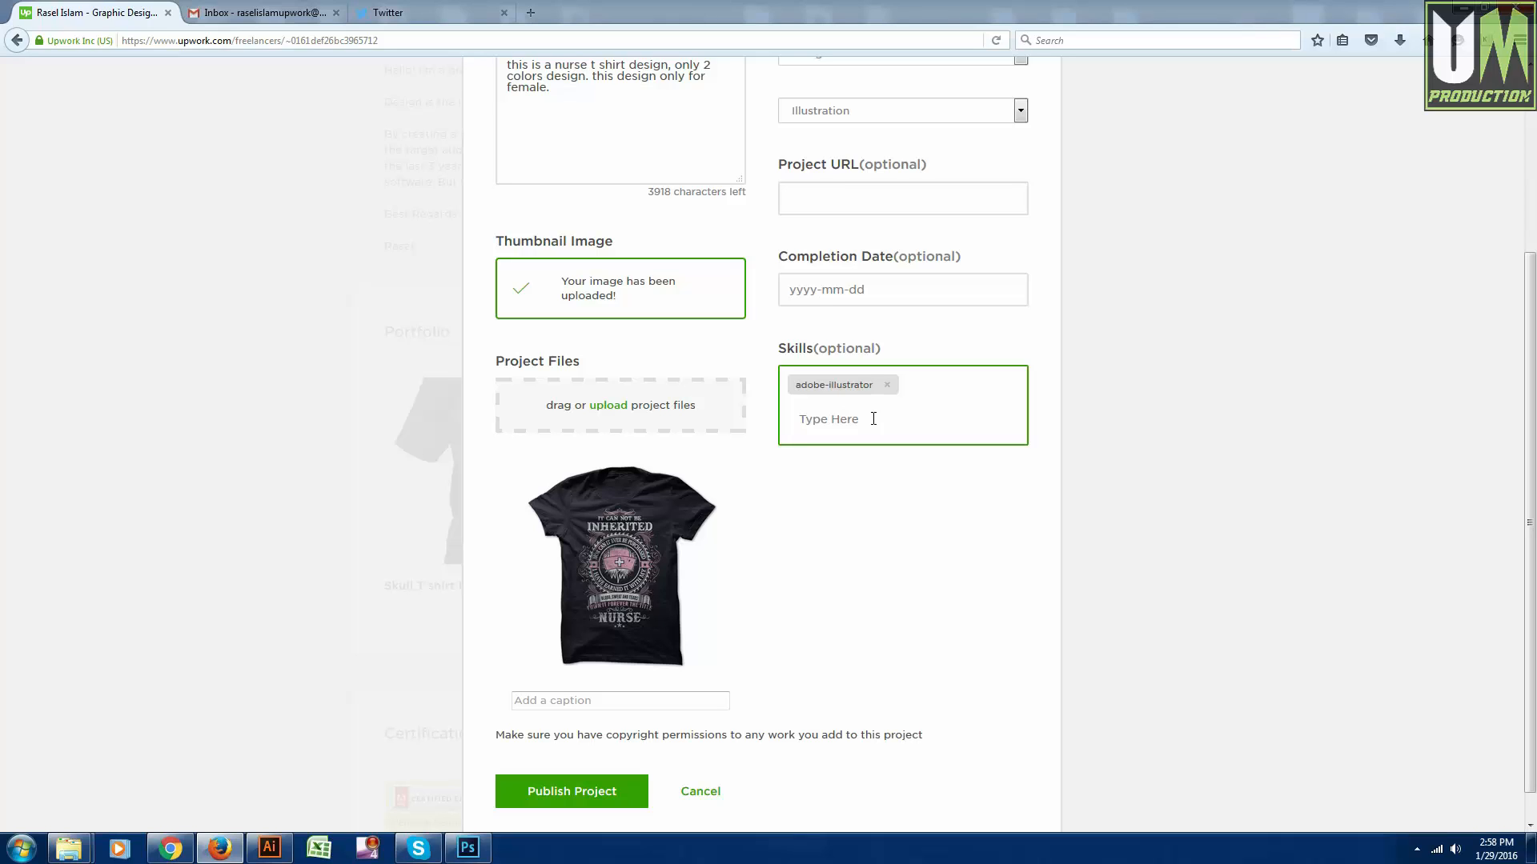
- Add adobe-photoshop as a second skill for the project
text(photoshop)
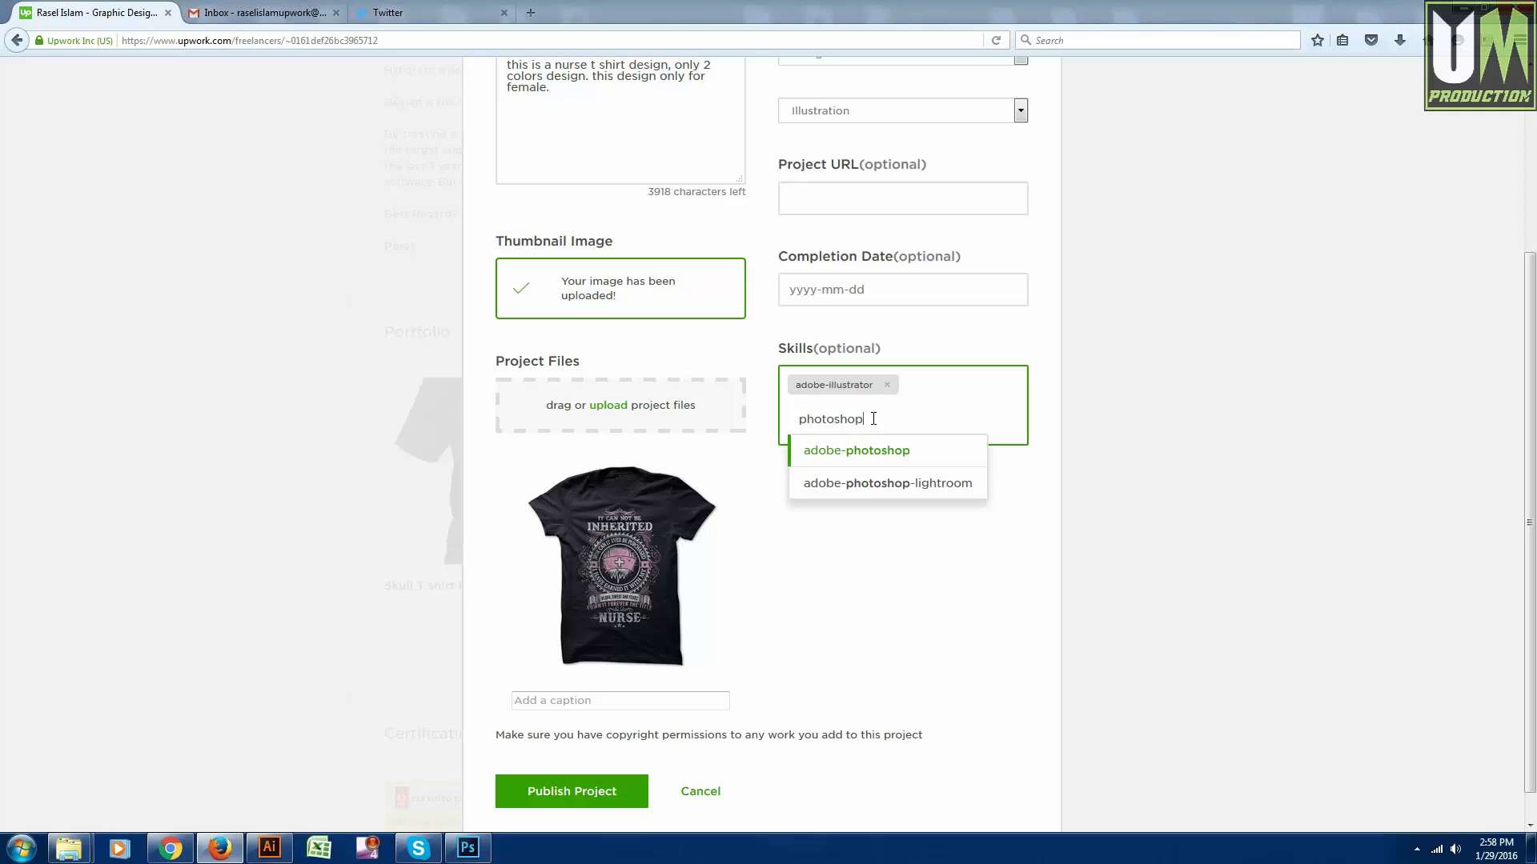
key(Down)
key(Up)
key(Return)
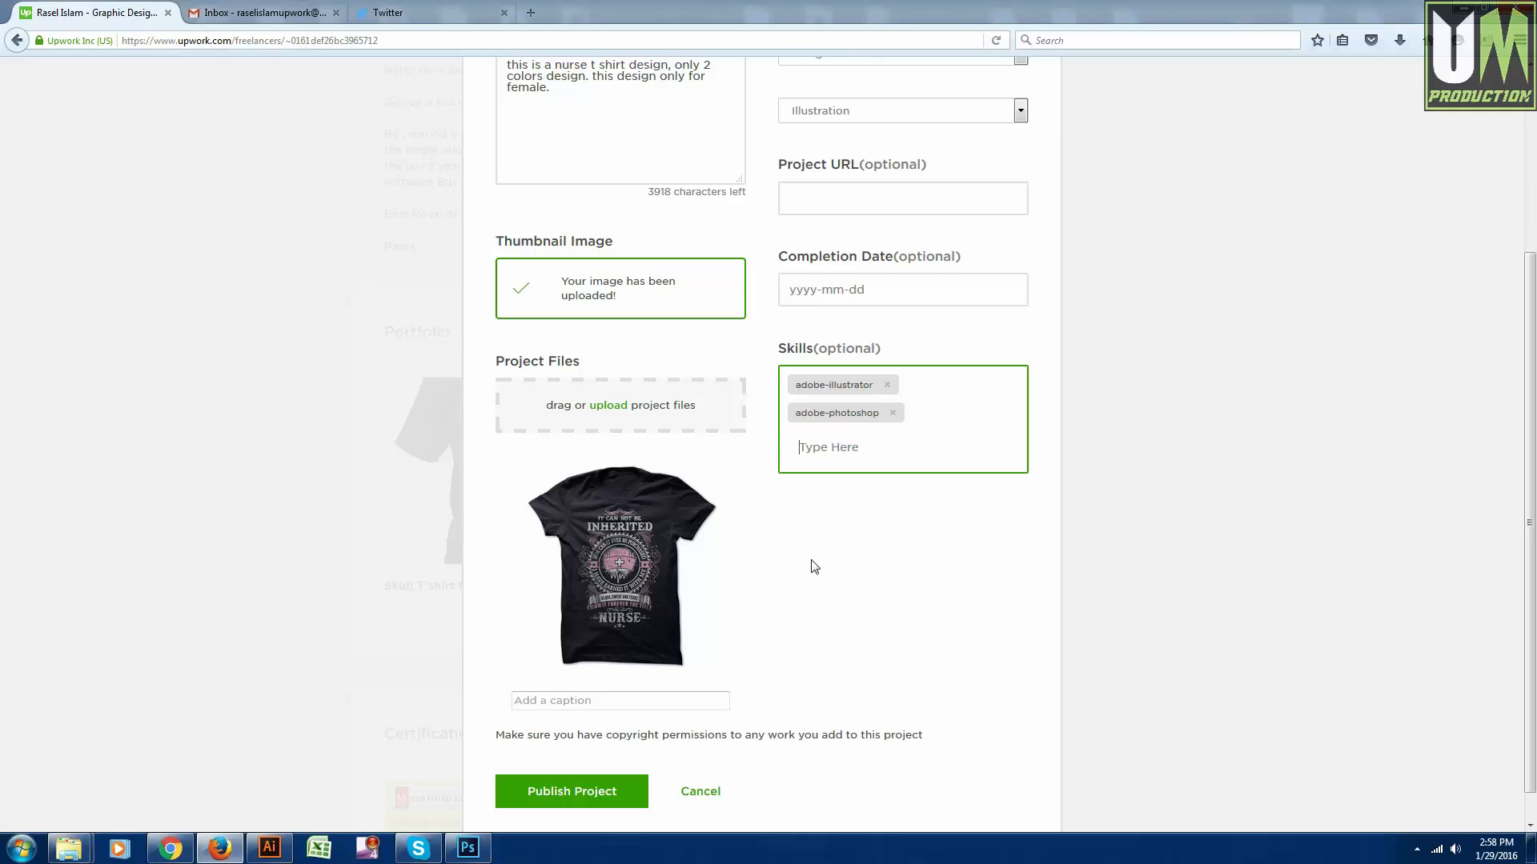
- Caption the uploaded T-shirt mockup "Nurse t shirt design"
scroll(820, 200, up, 2)
scroll(820, 200, up, 4)
scroll(855, 267, down, 3)
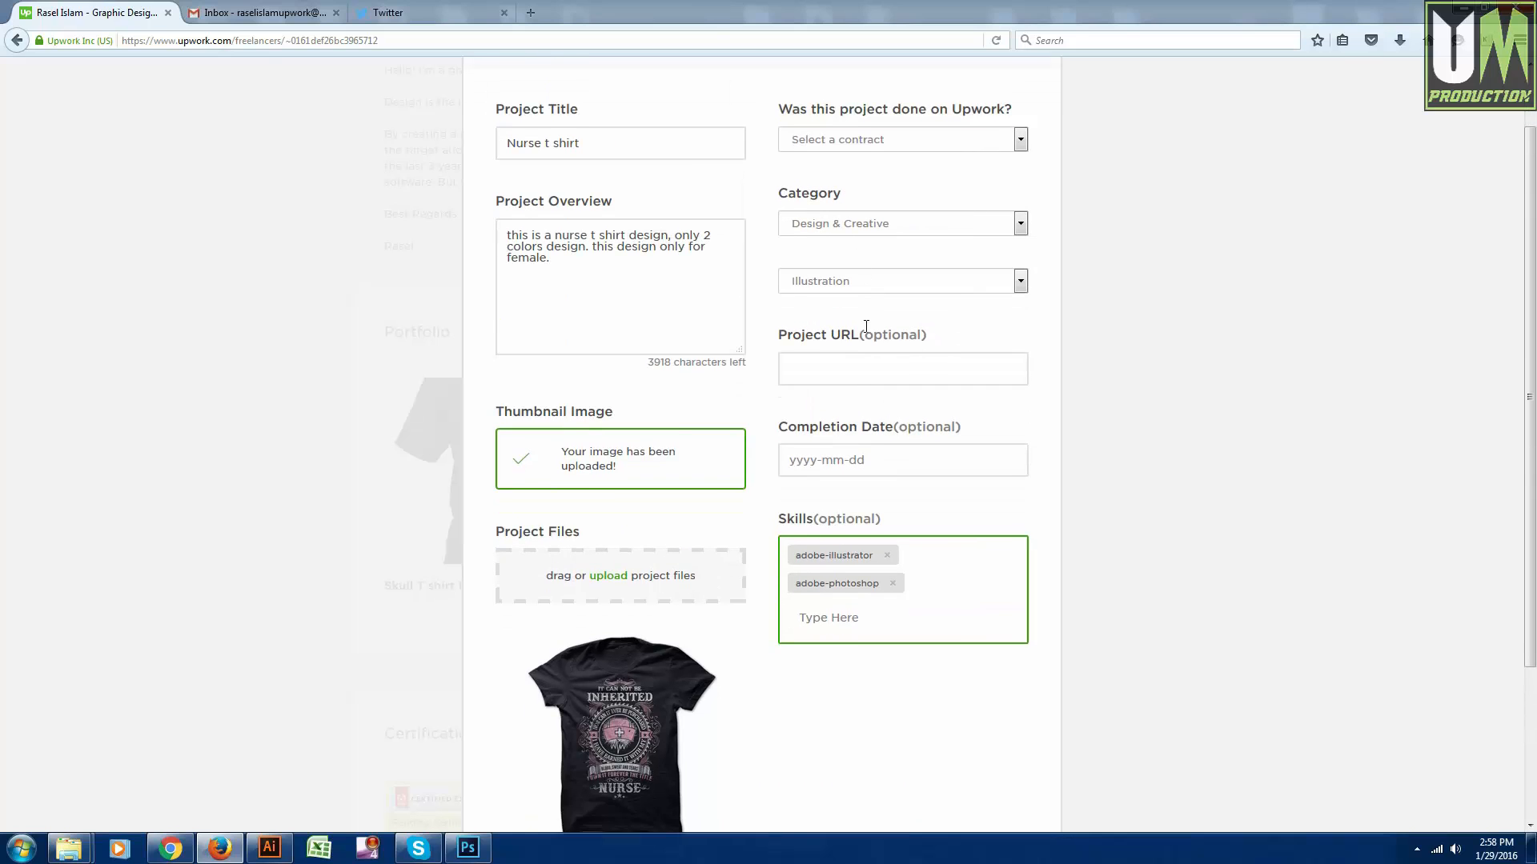
click(866, 327)
scroll(866, 327, down, 3)
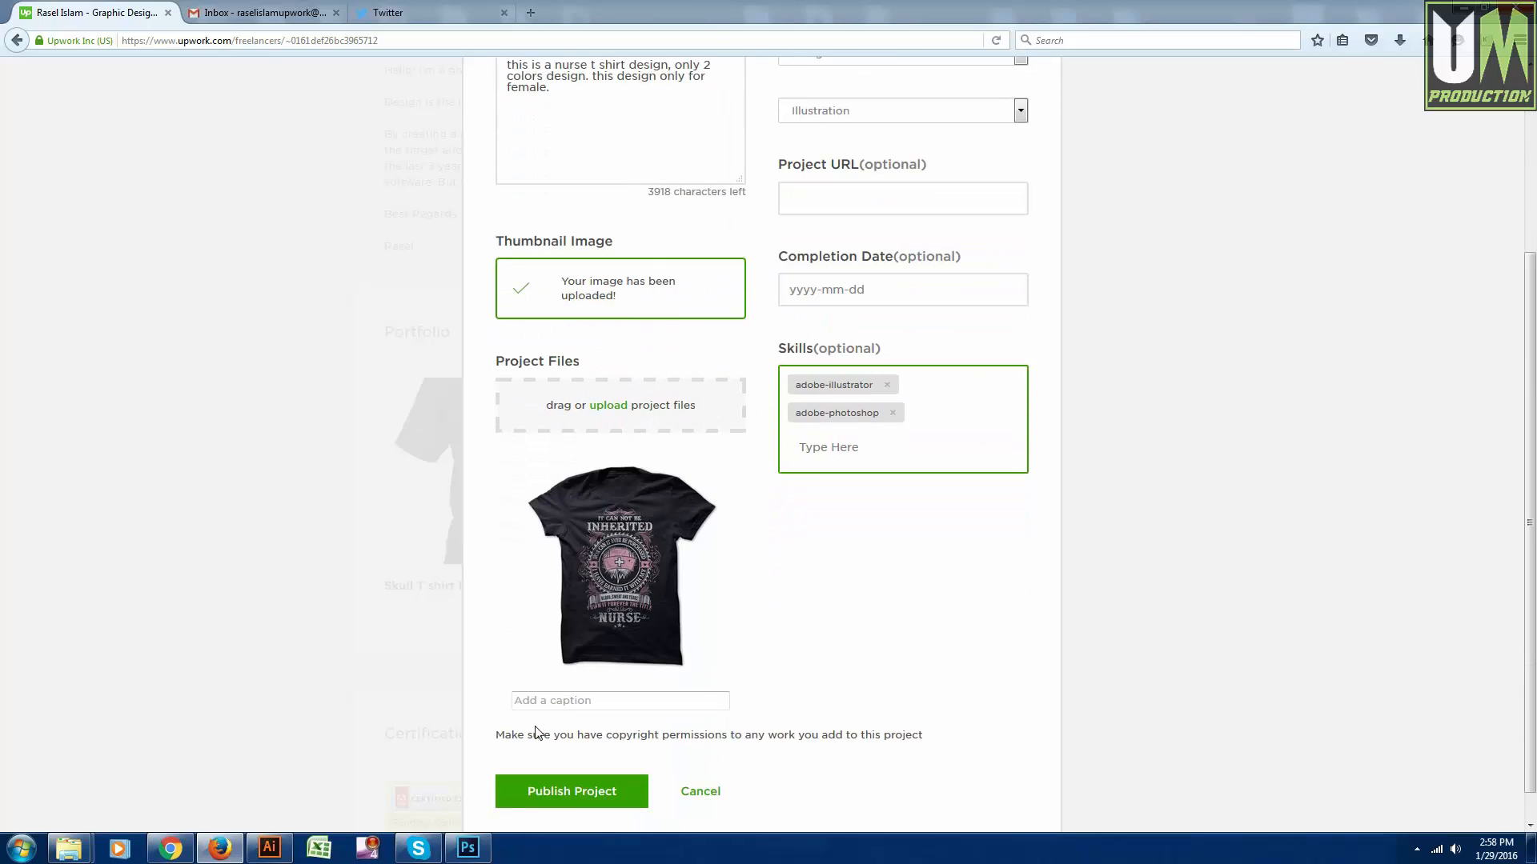
click(557, 702)
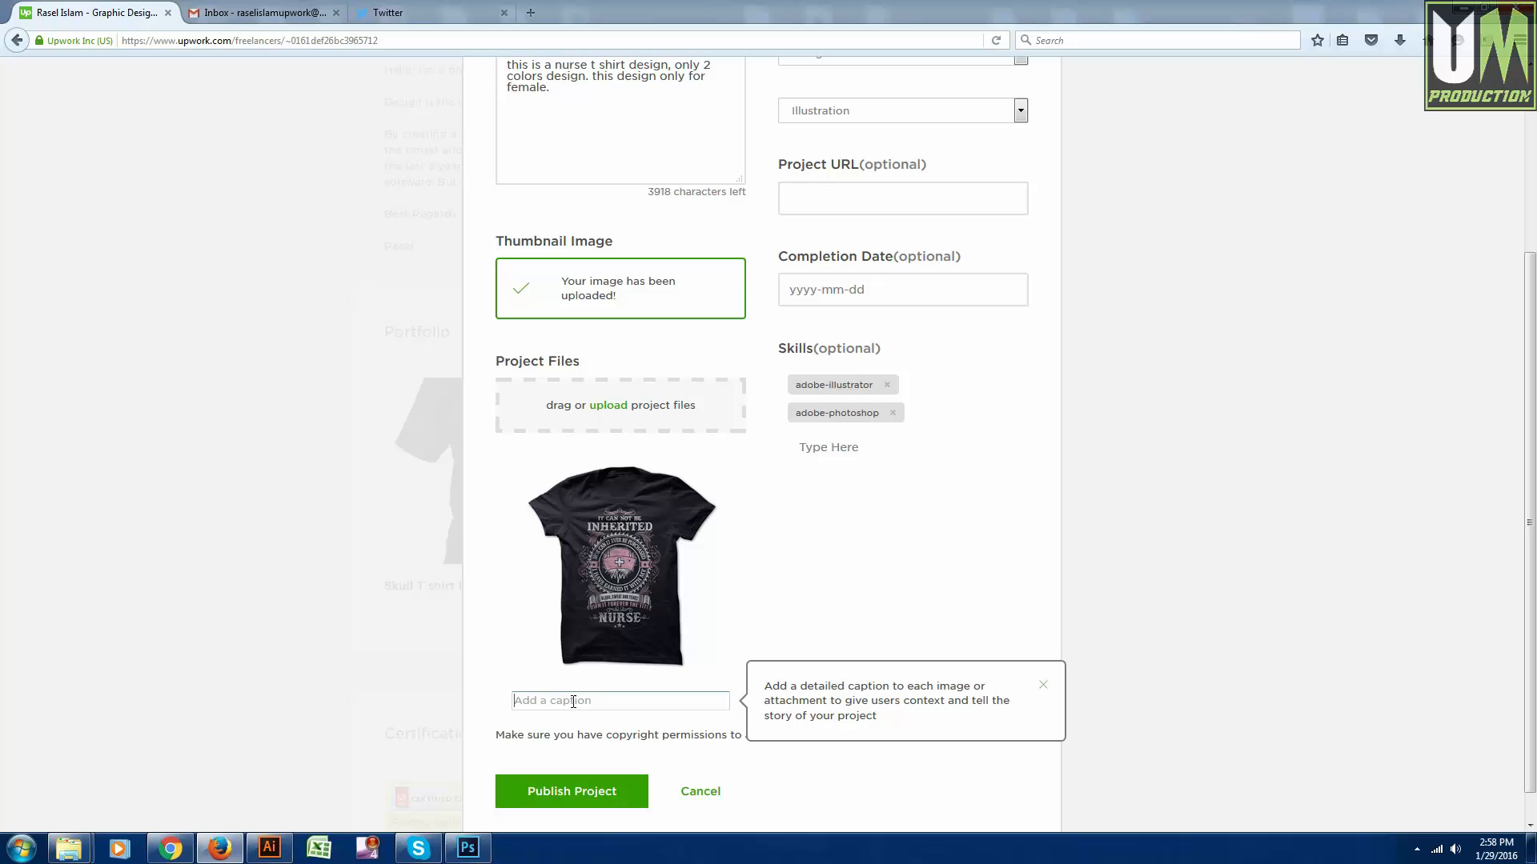
text(Nurse t shirt design)
- Check the completed form and publish the project to the portfolio
scroll(681, 722, up, 3)
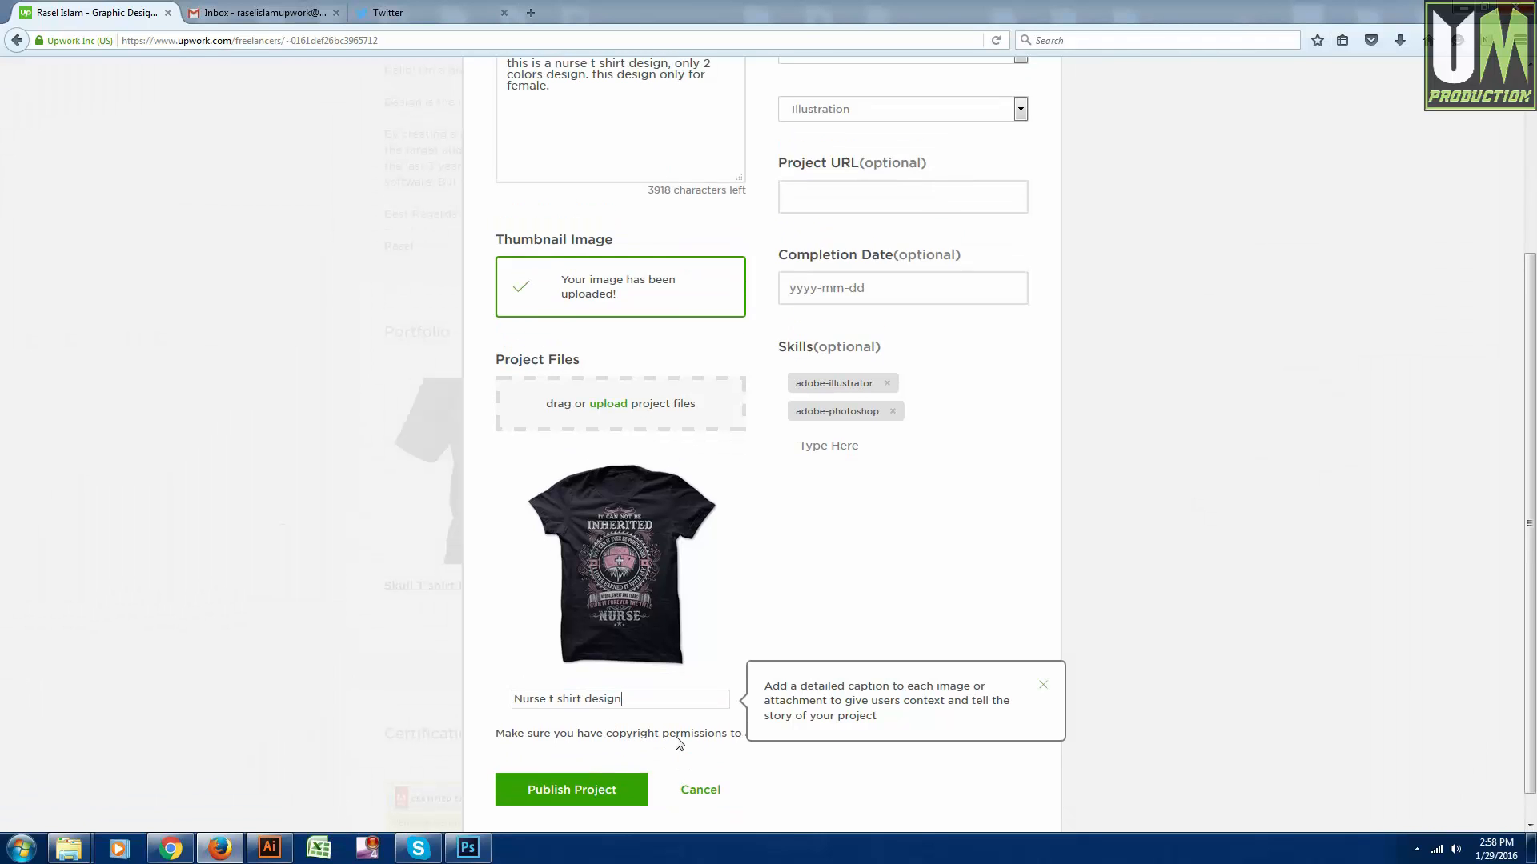
scroll(549, 641, down, 3)
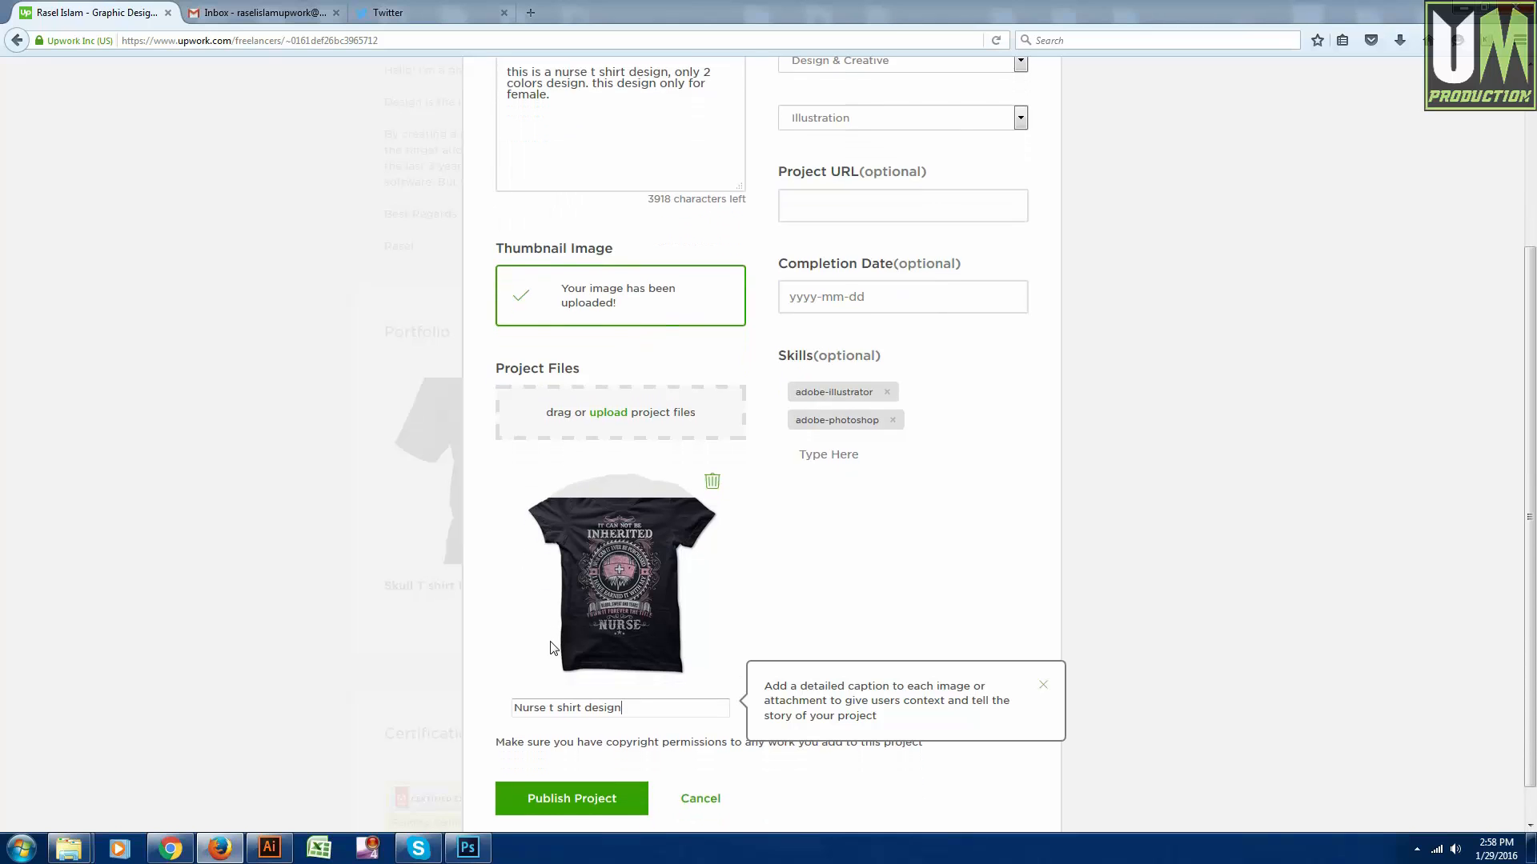
scroll(542, 646, down, 1)
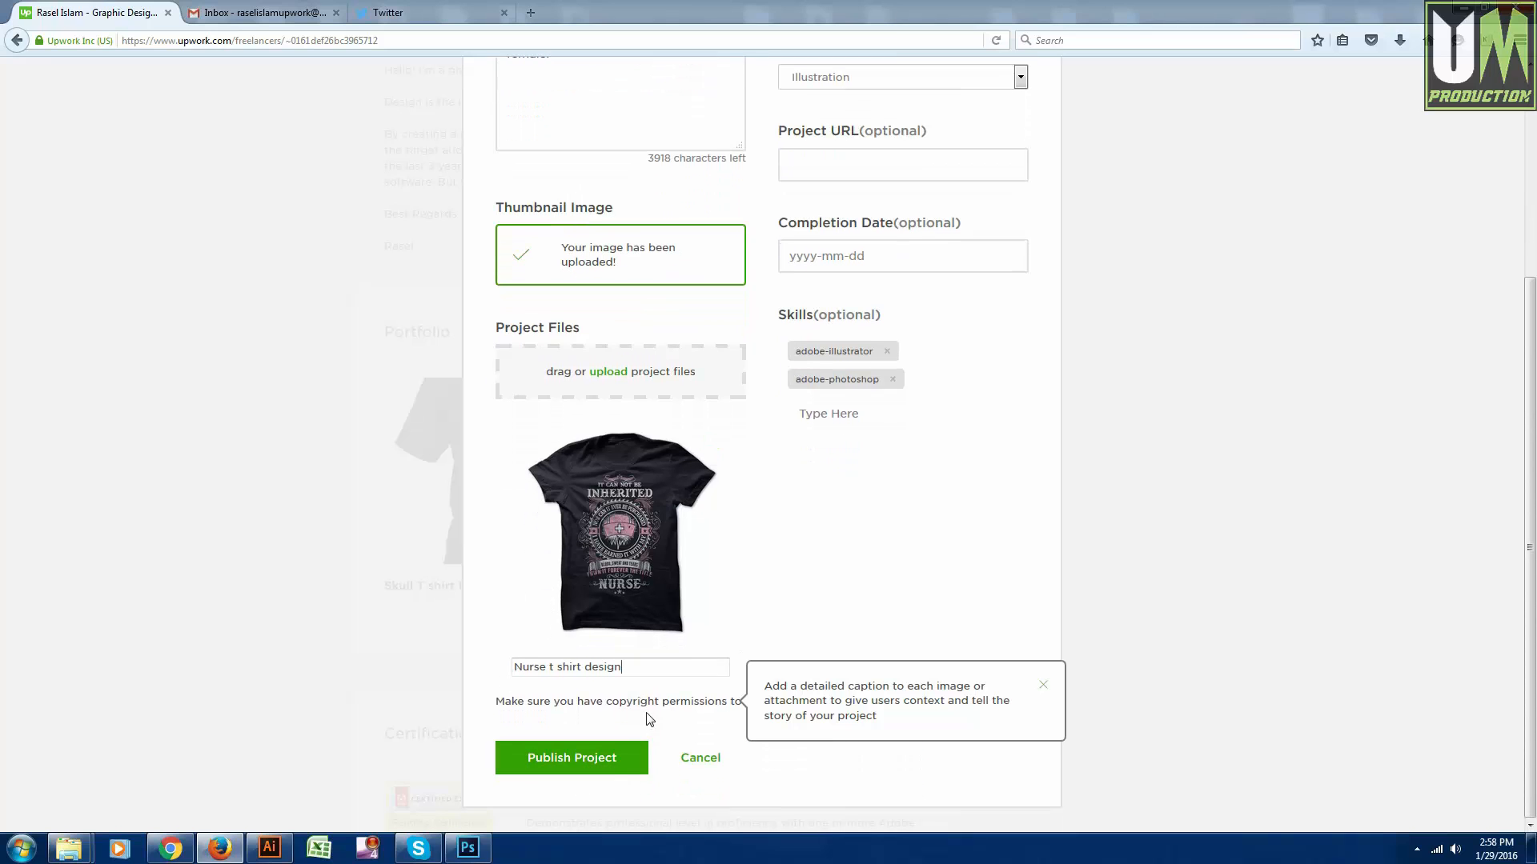
click(614, 769)
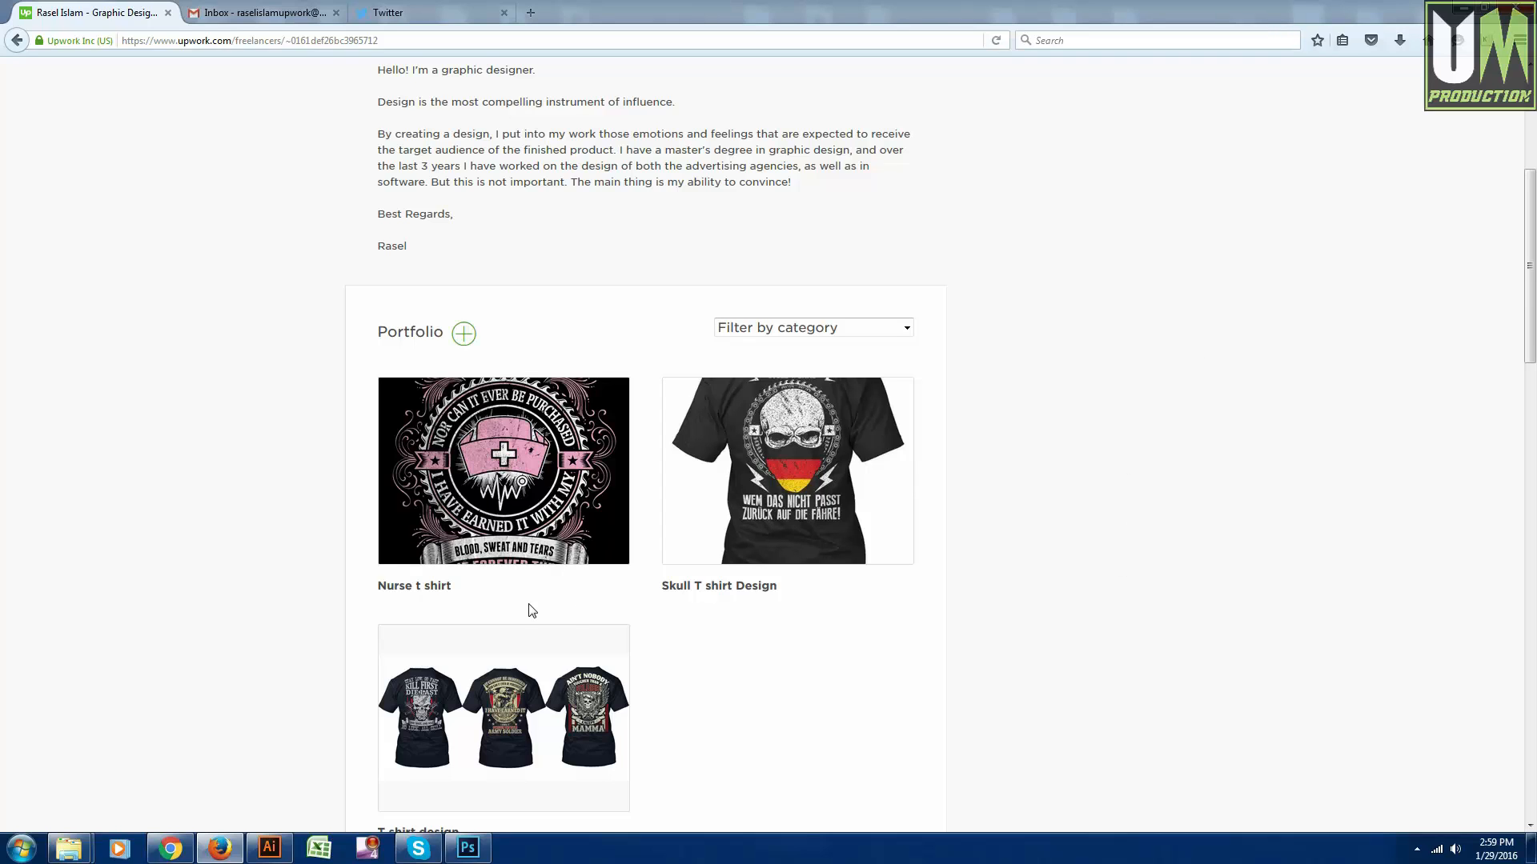
- View the published Nurse t shirt project's category, skills, description, mockup and caption, then close it and return to the profile overview
mouse_move(426, 386)
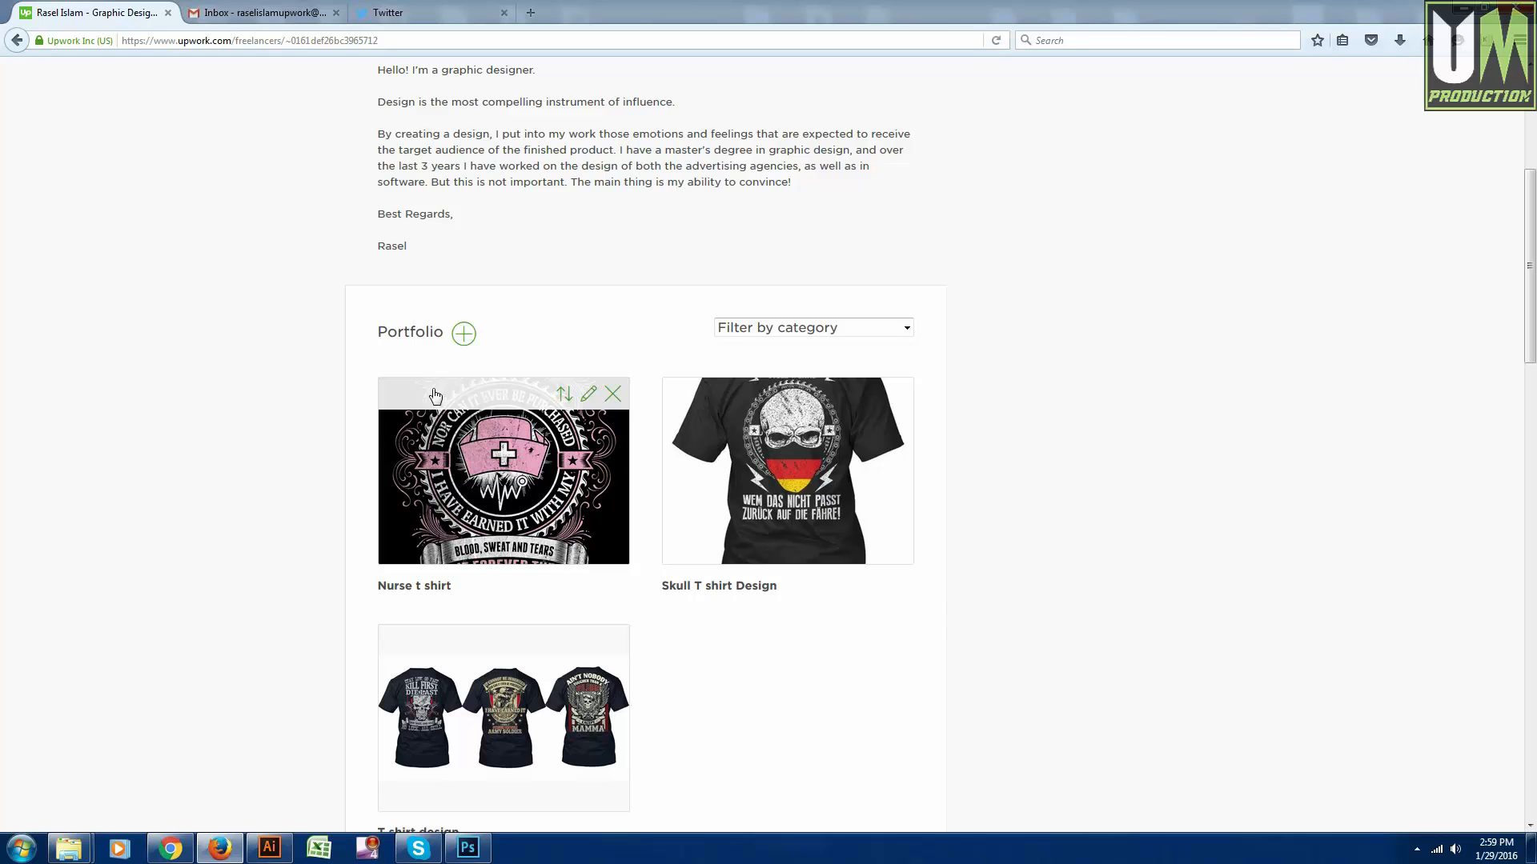
click(544, 522)
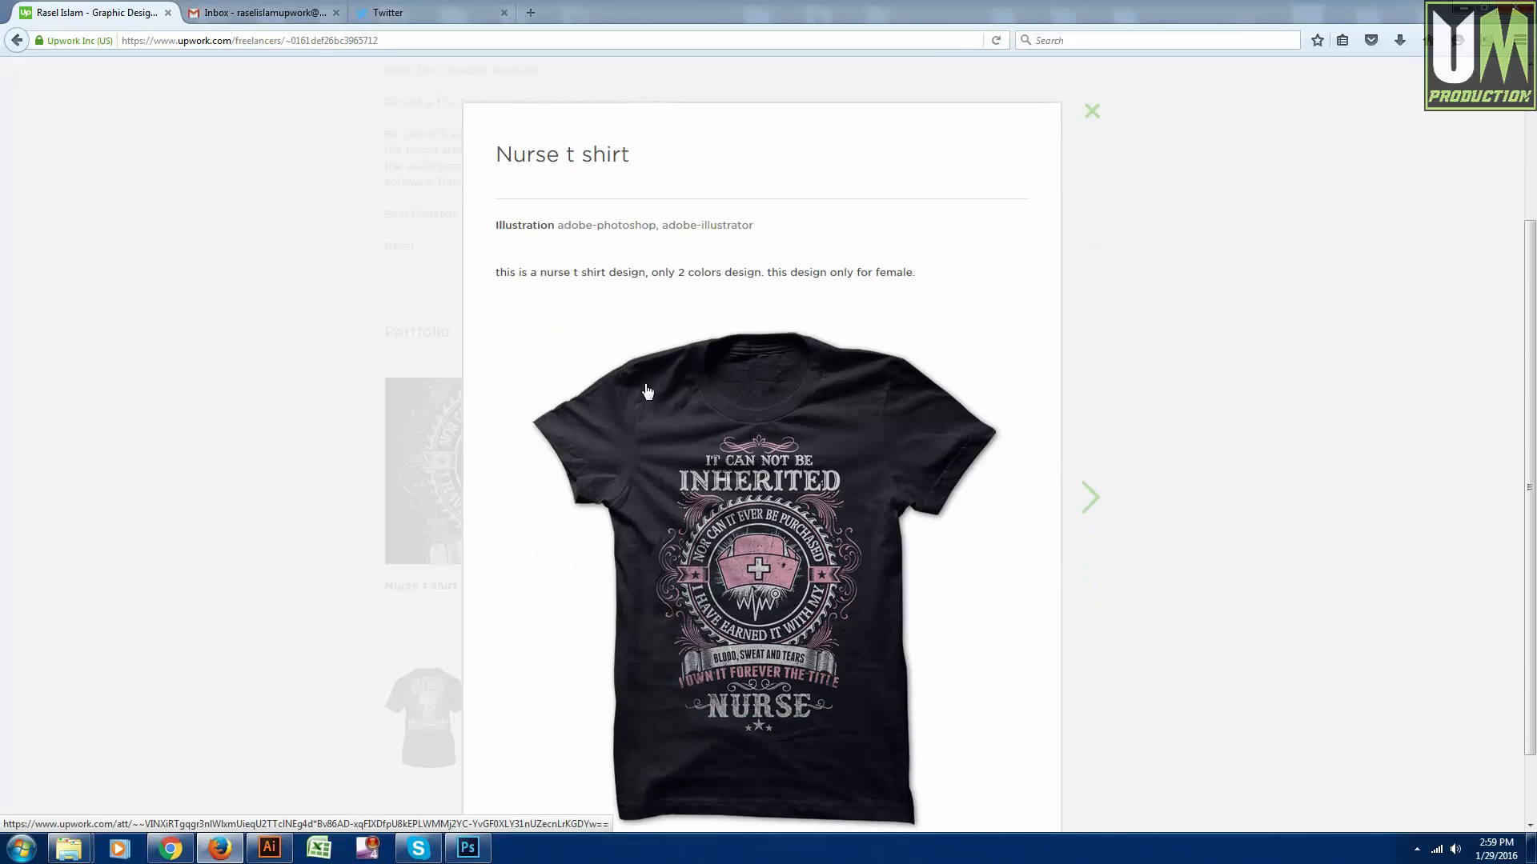
scroll(740, 382, down, 2)
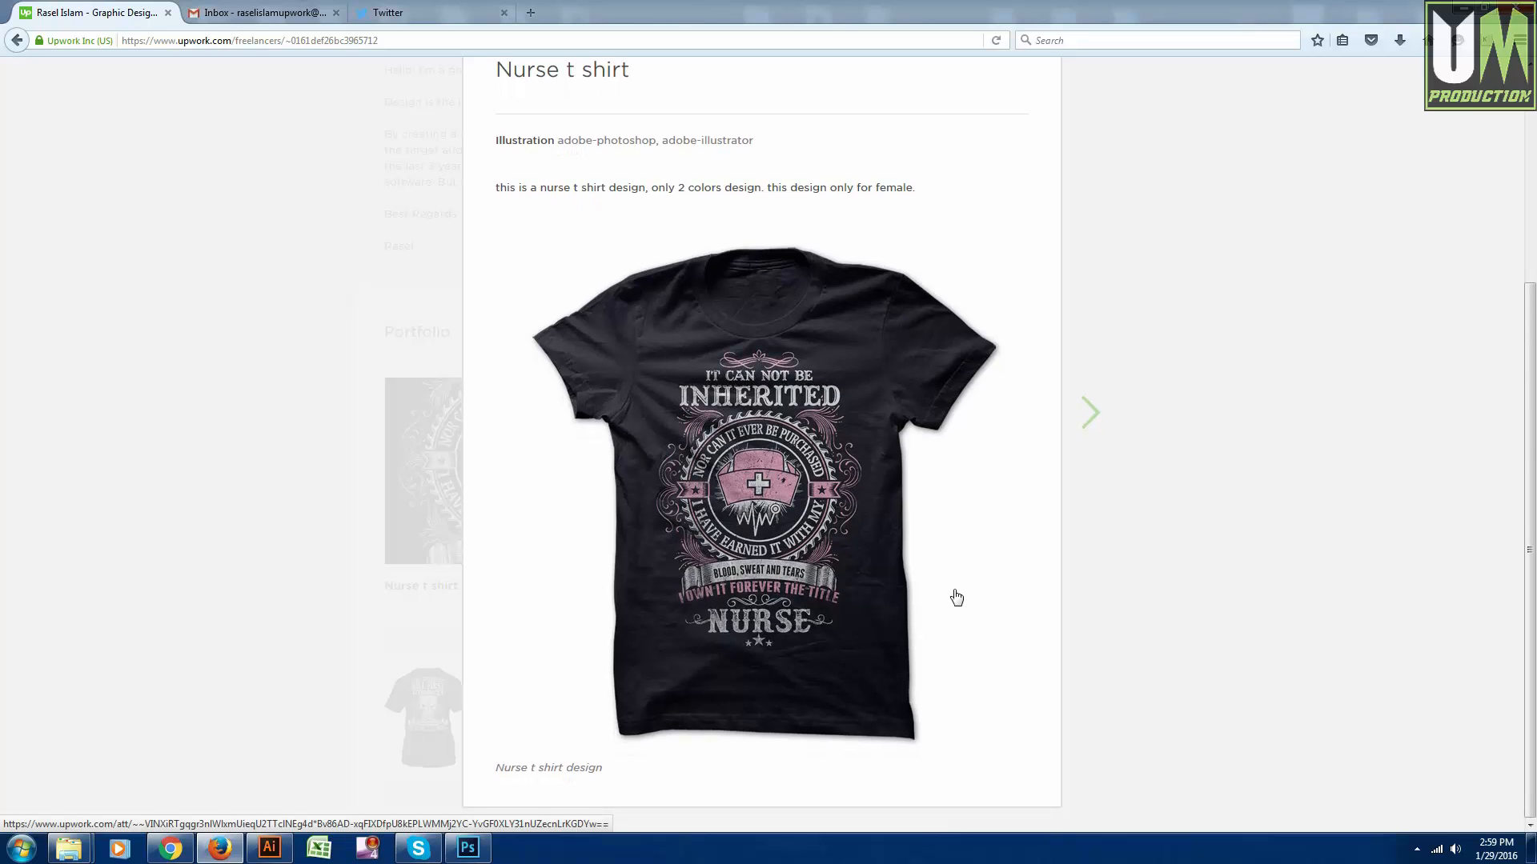
scroll(953, 580, up, 1)
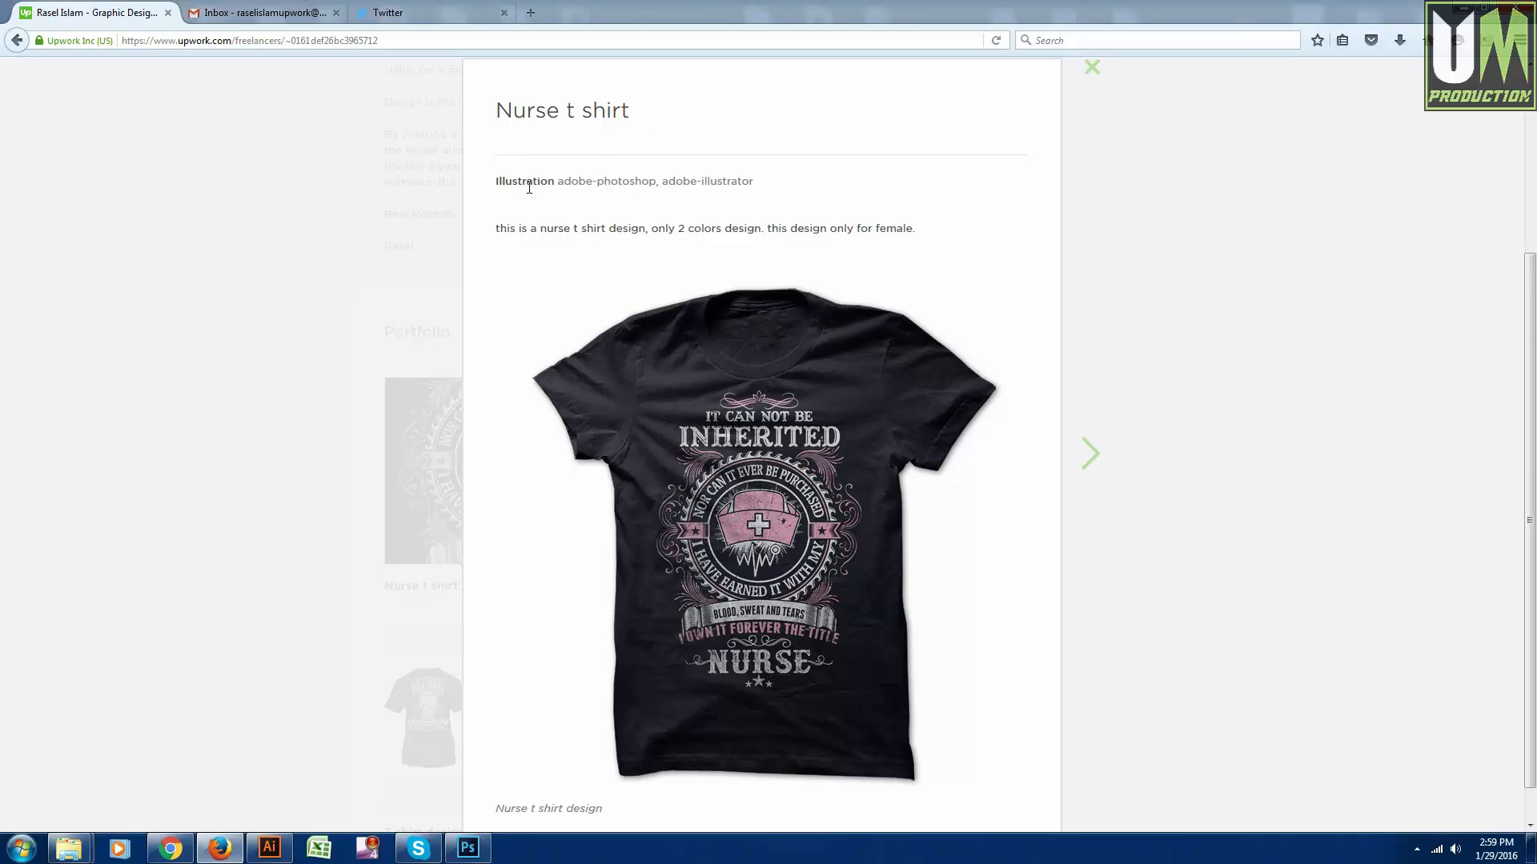
drag(504, 181, 593, 181)
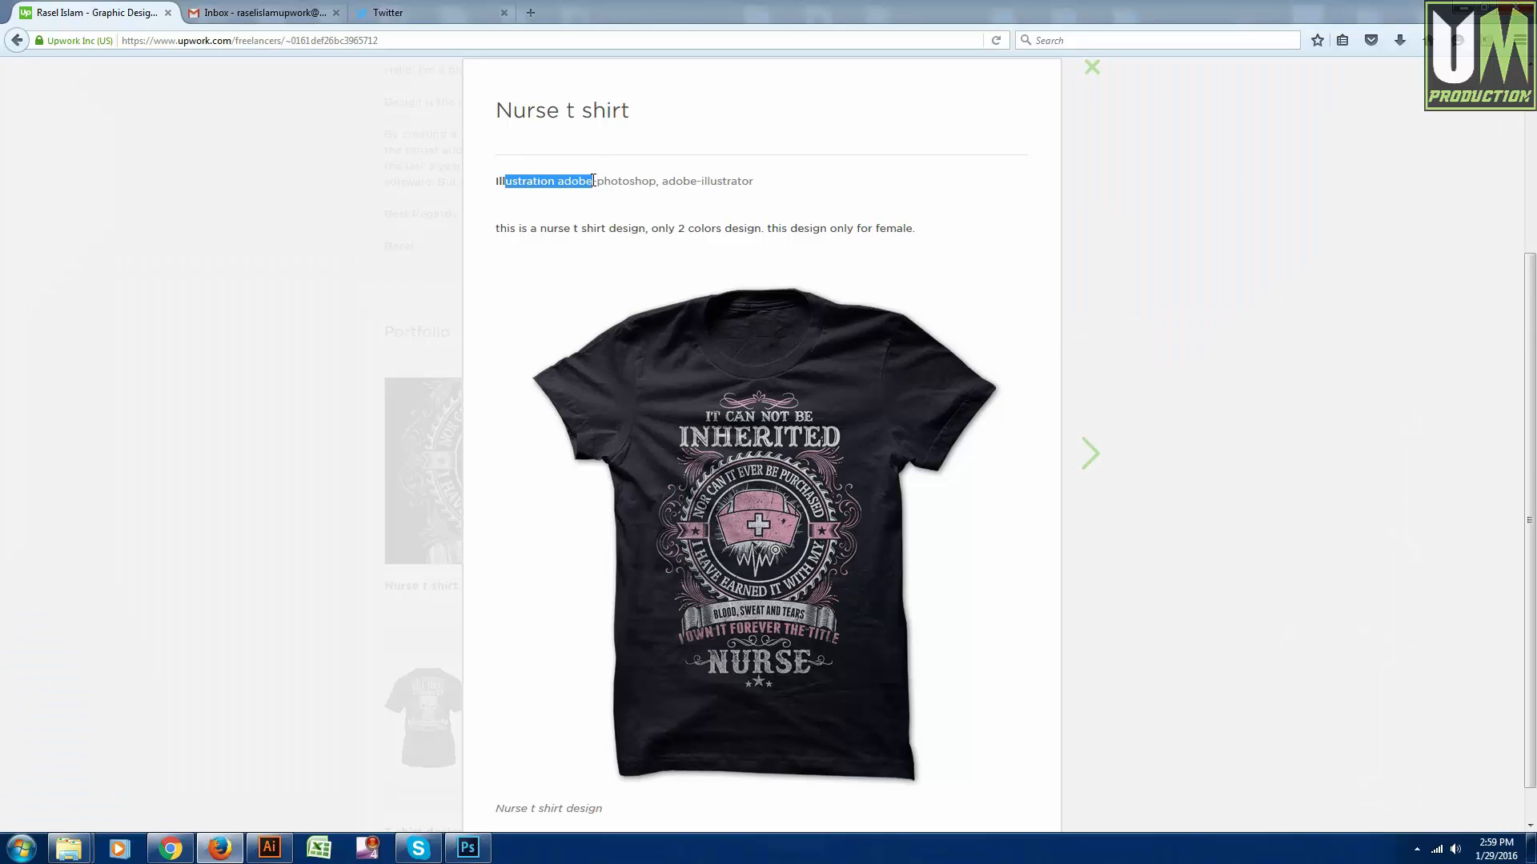
click(497, 178)
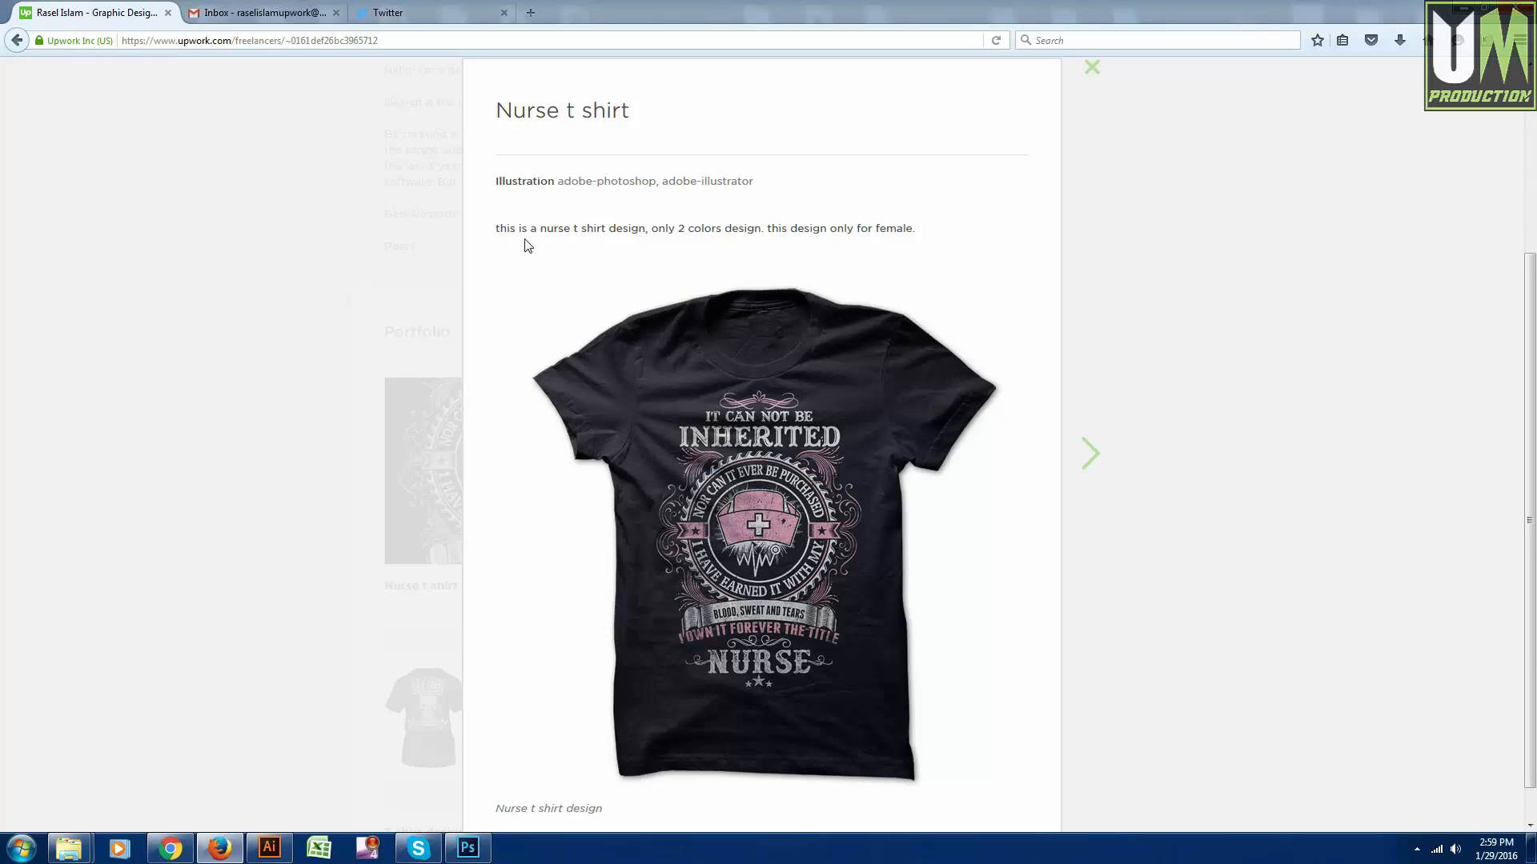
scroll(810, 400, down, 1)
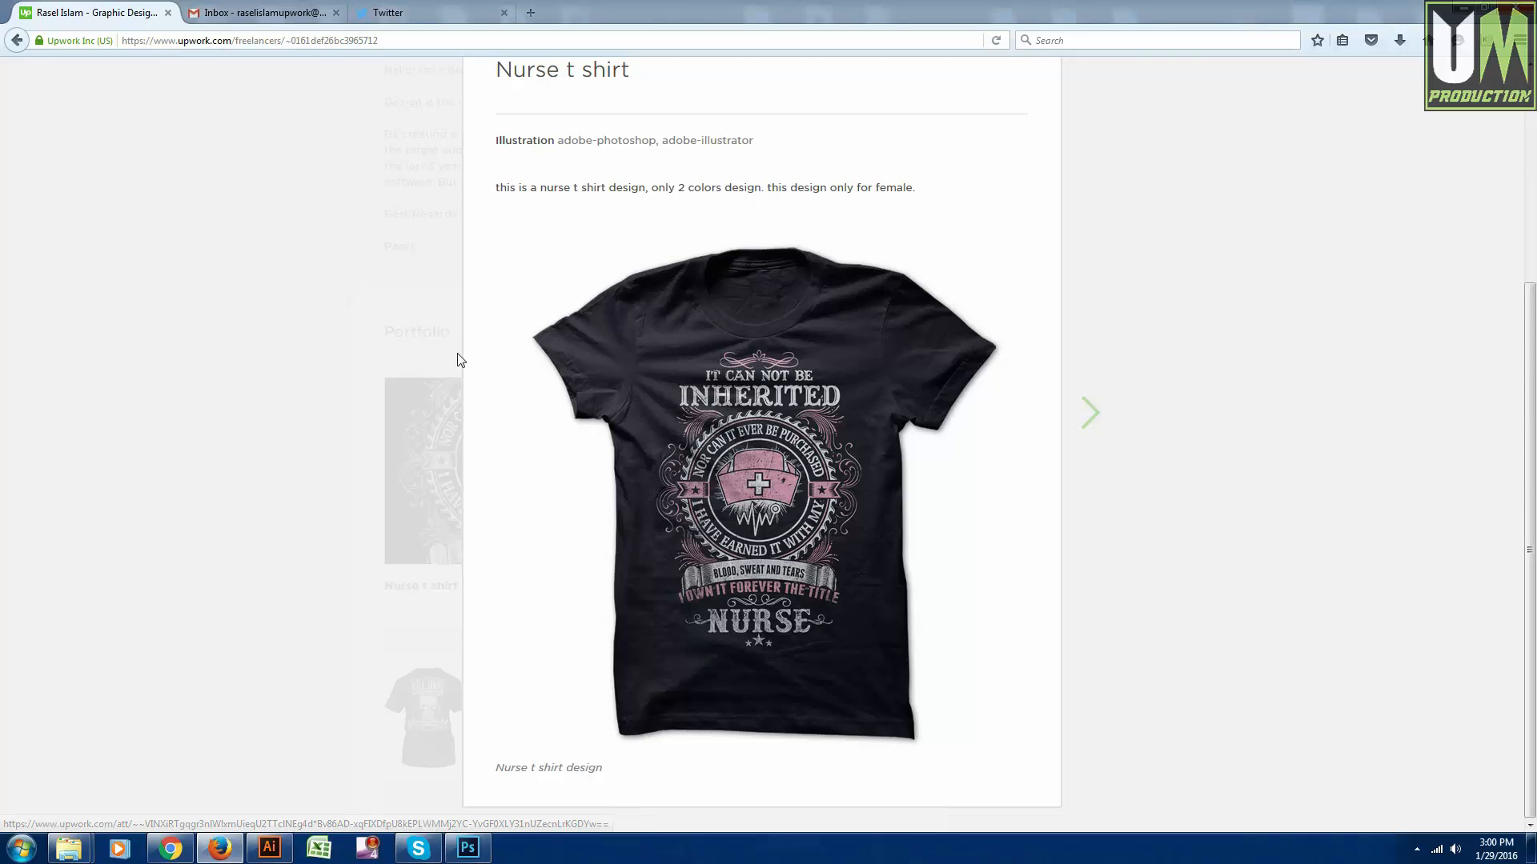
click(412, 346)
scroll(635, 401, up, 5)
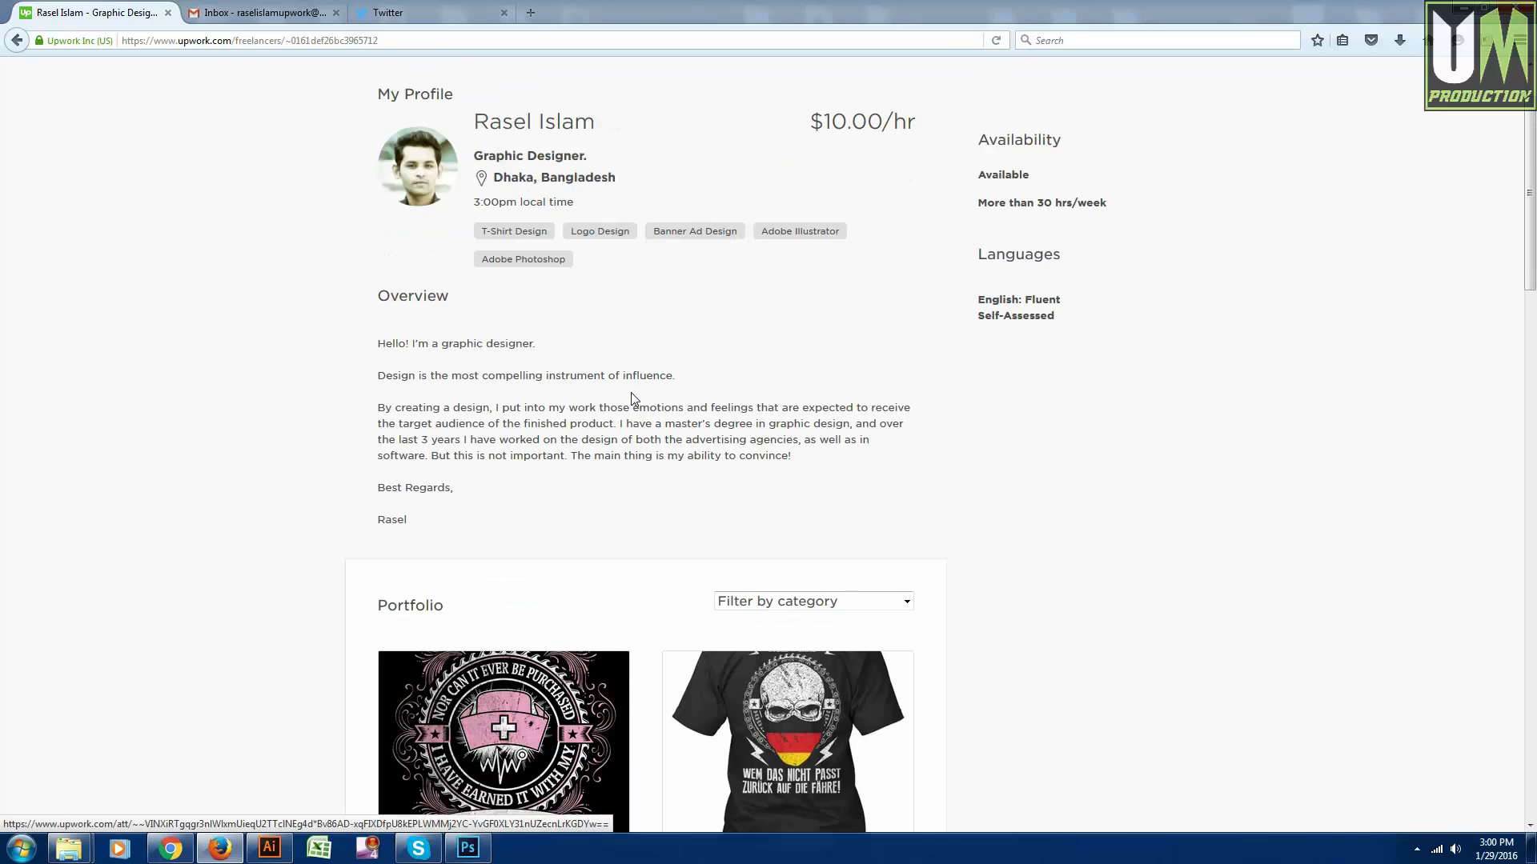
- Open the Abstract-Colorful-Orbital-Logo folder inside the Logo folder and show its files as large icons
scroll(694, 415, down, 3)
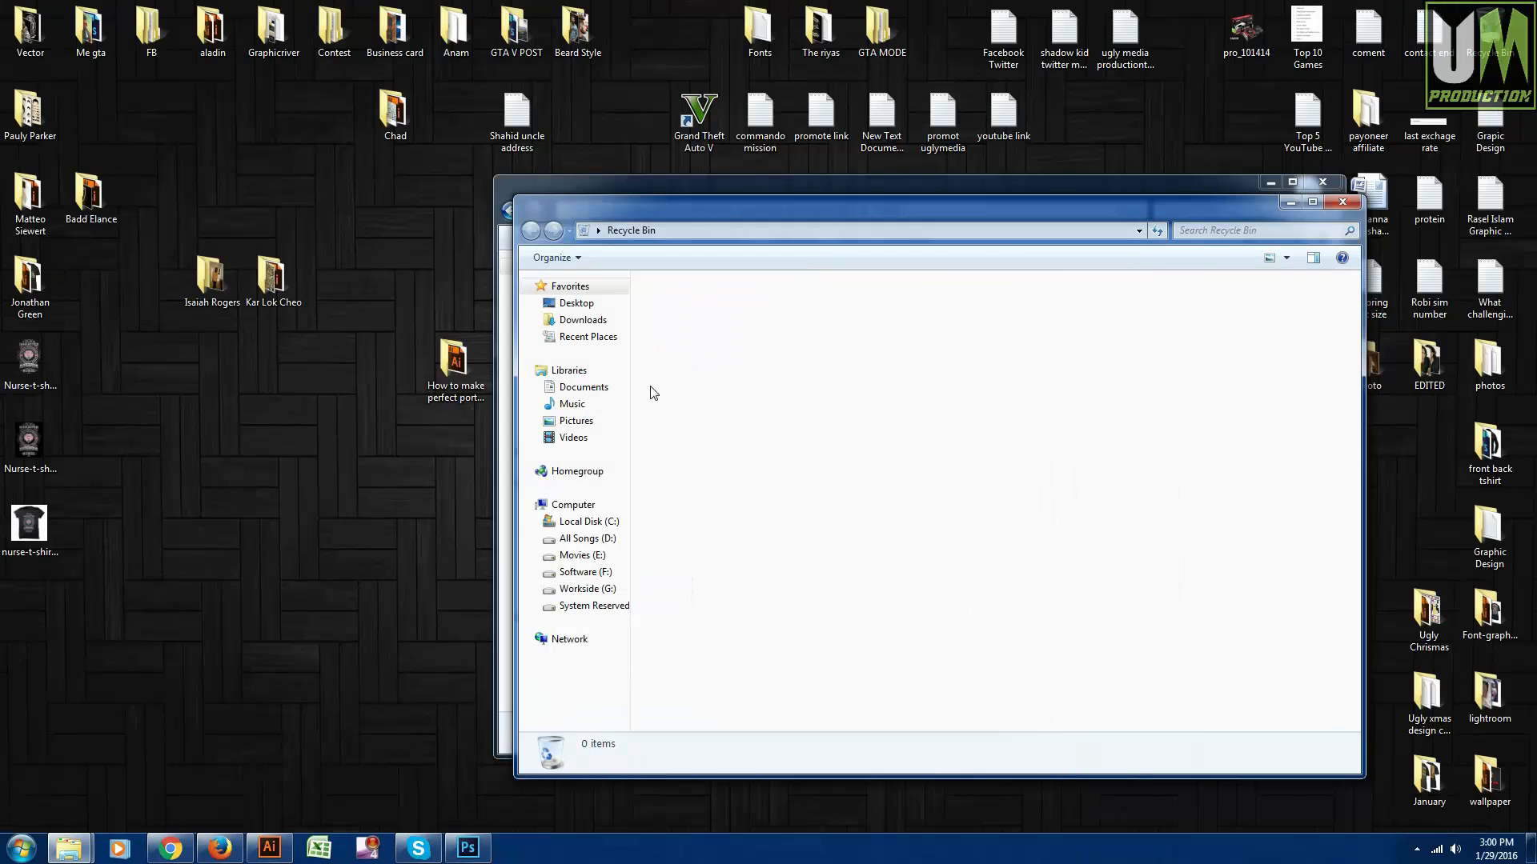
right_click(796, 440)
click(810, 504)
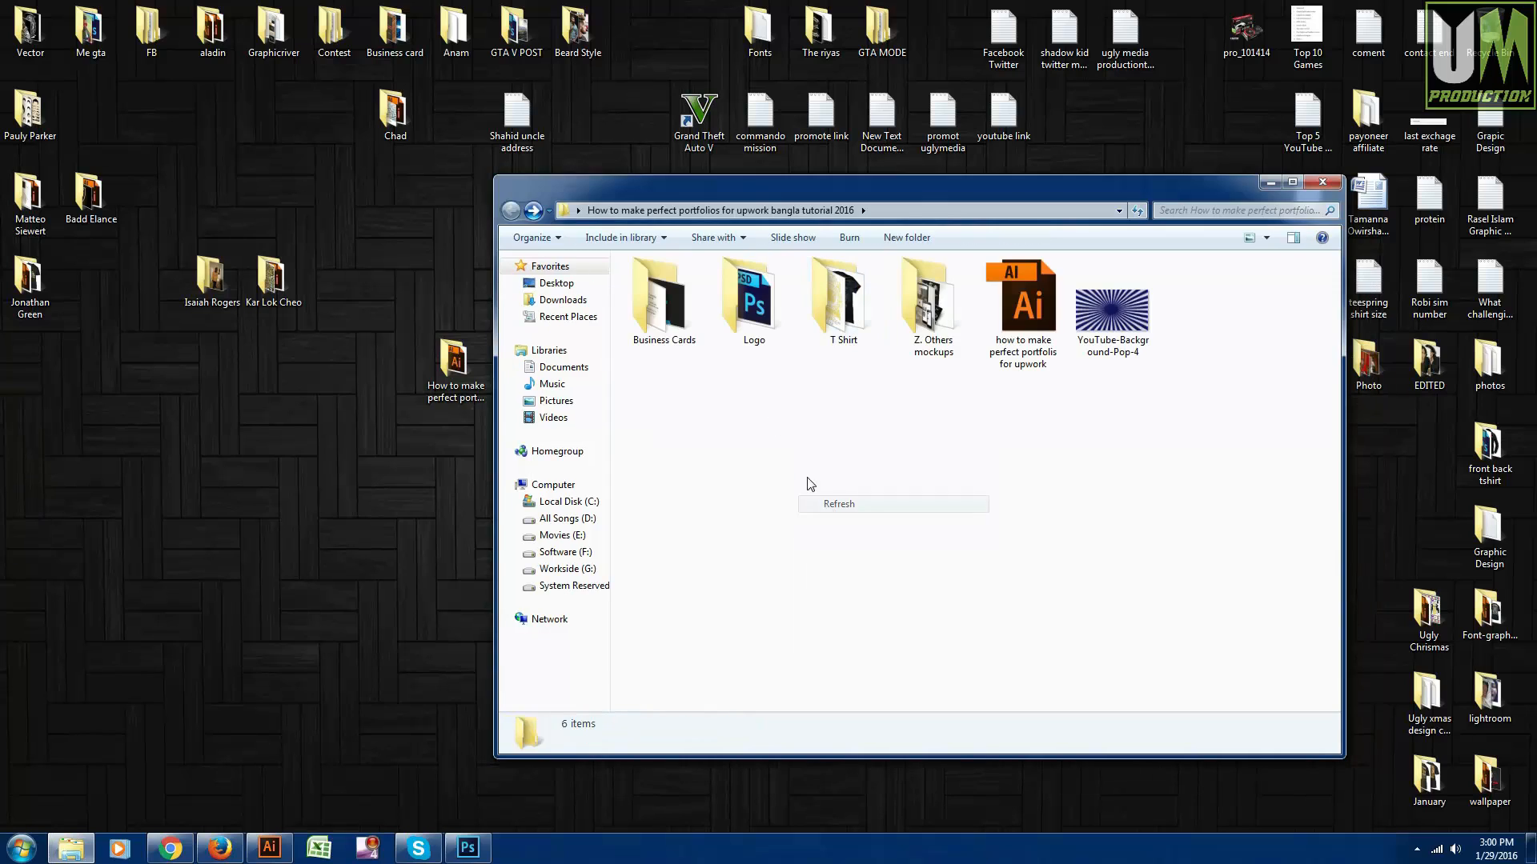
double_click(756, 320)
right_click(811, 365)
click(824, 427)
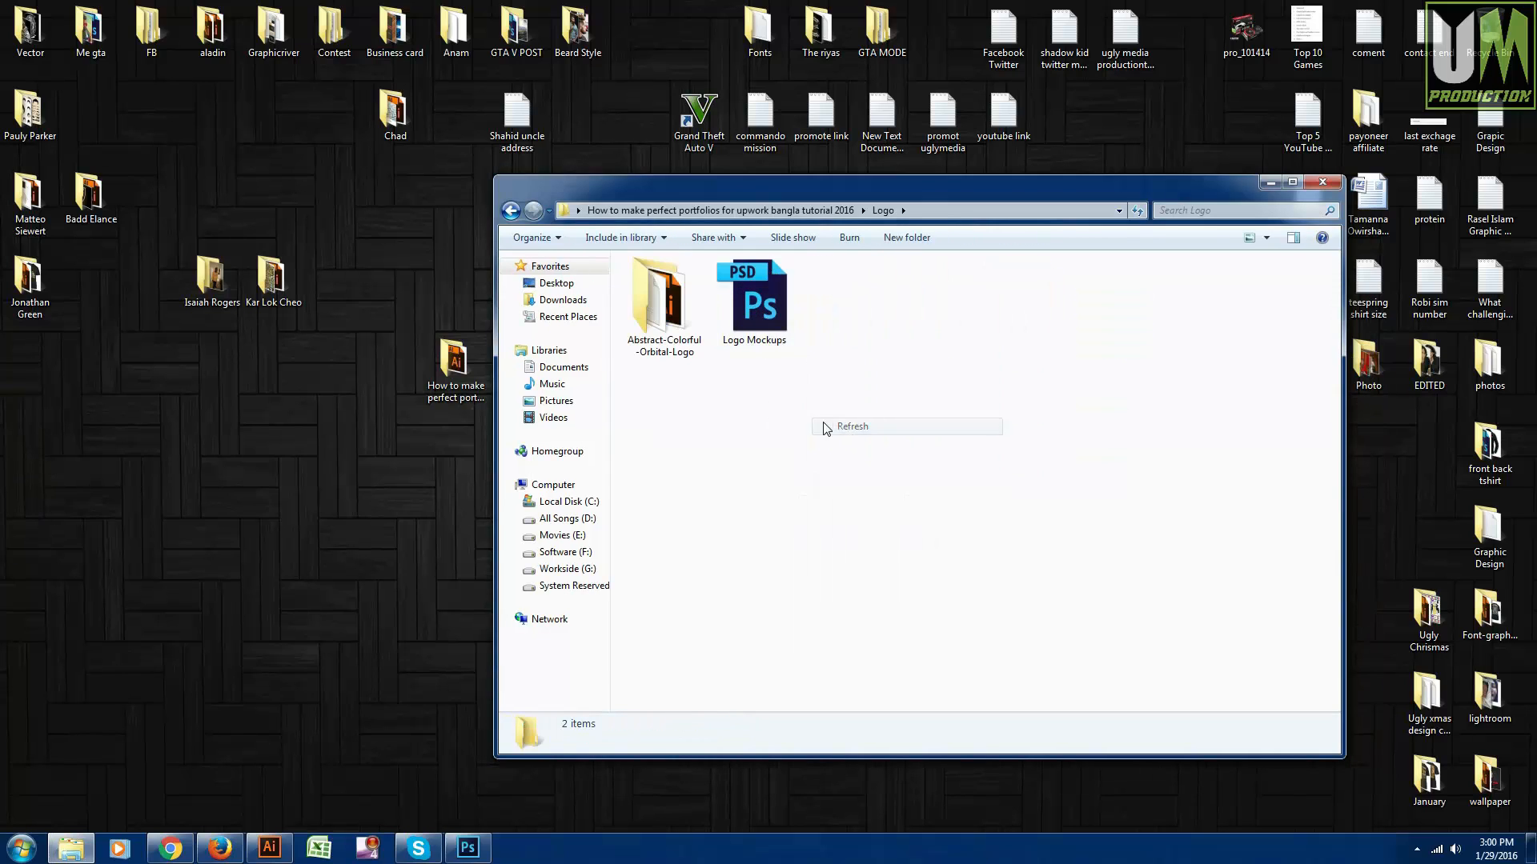
double_click(665, 308)
right_click(752, 378)
mouse_move(824, 387)
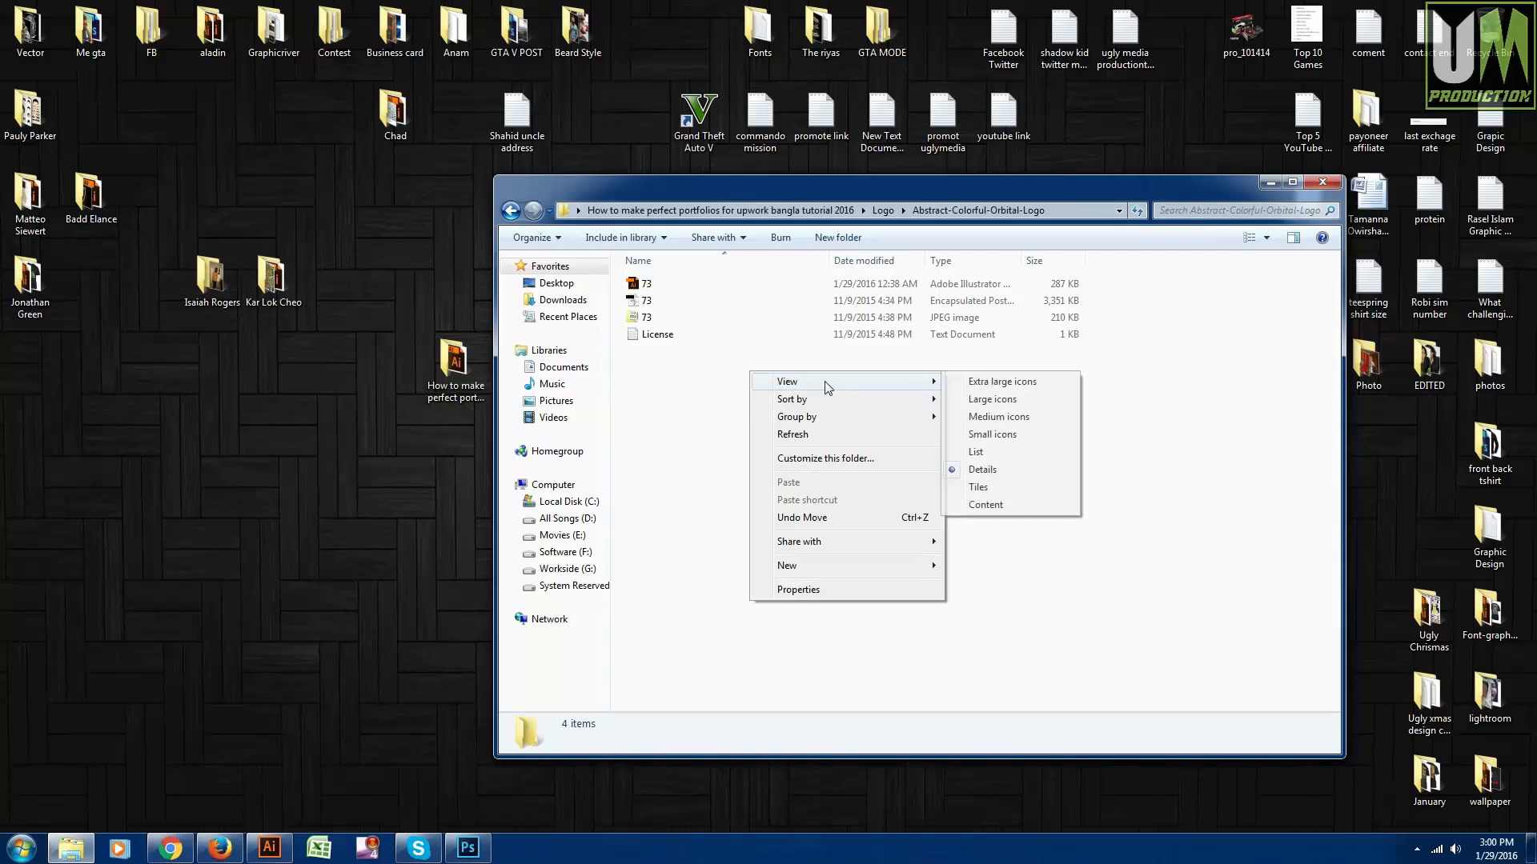
click(992, 399)
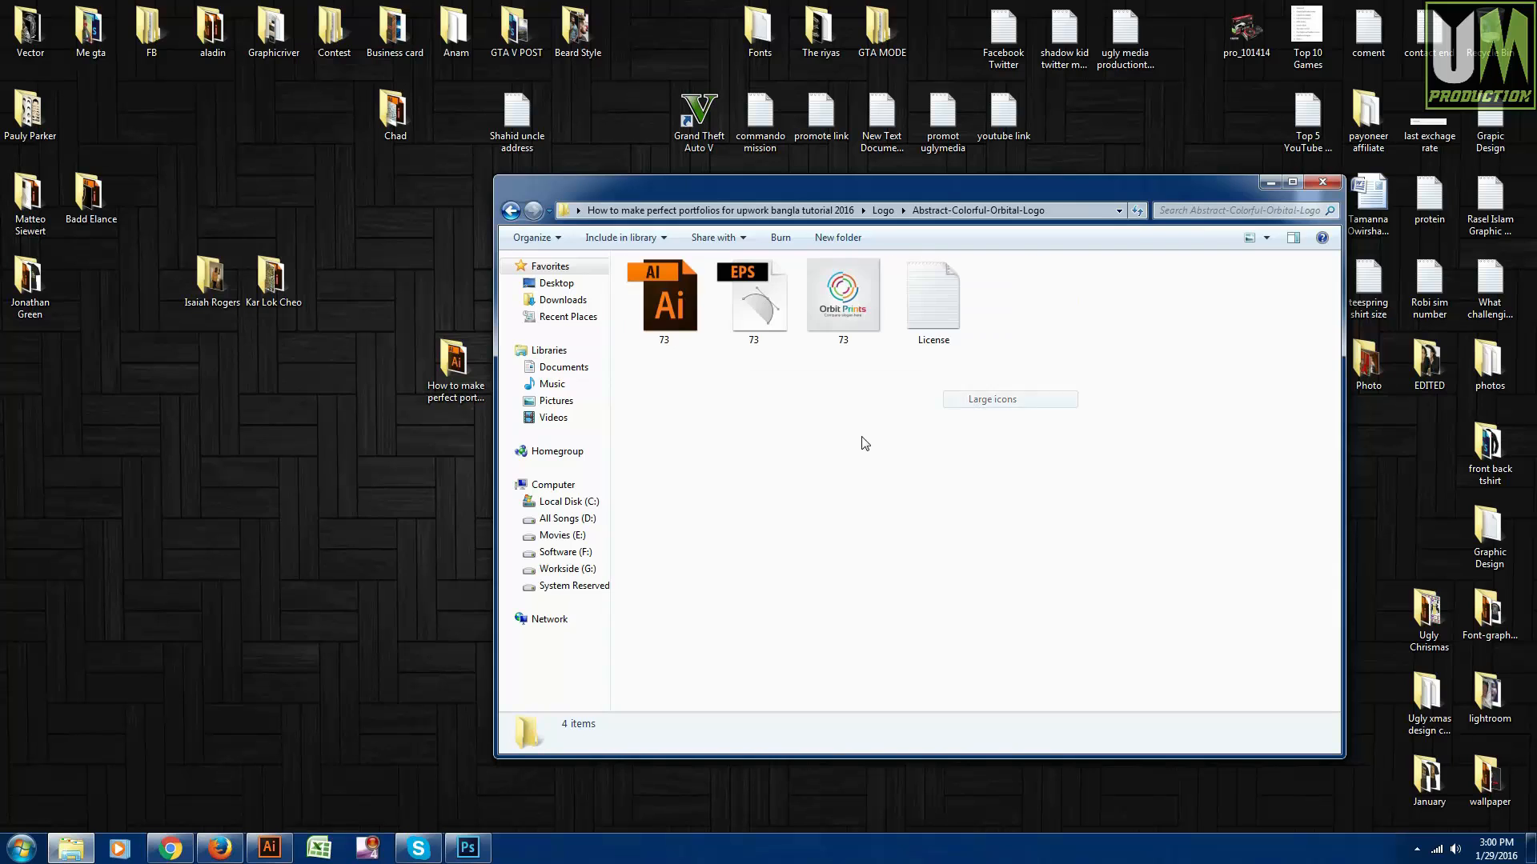
- Open the Illustrator version of logo 73 in a maximized Illustrator window
right_click(670, 310)
click(685, 318)
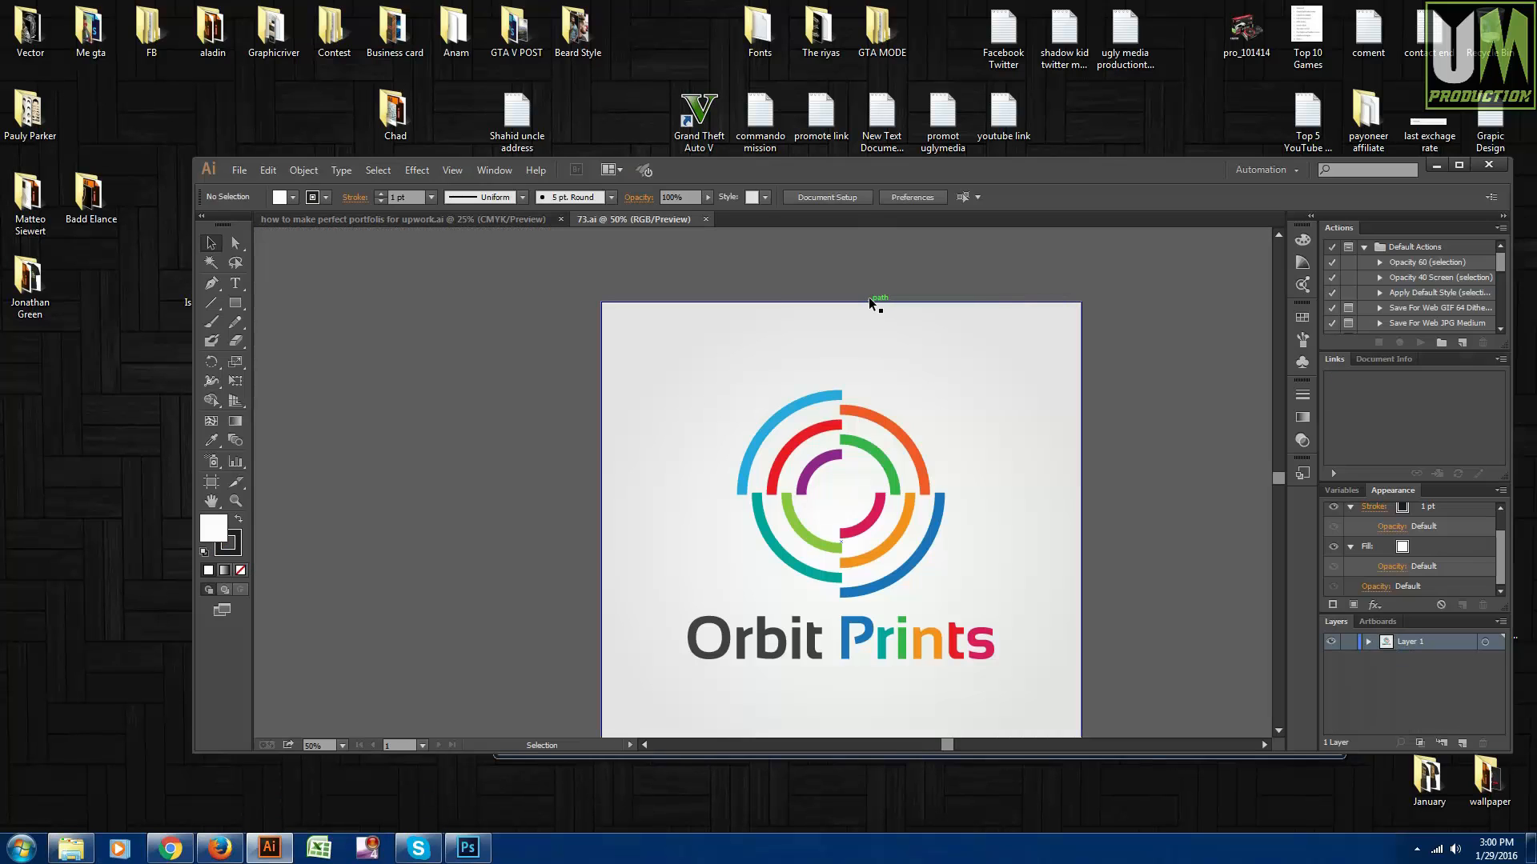
double_click(916, 166)
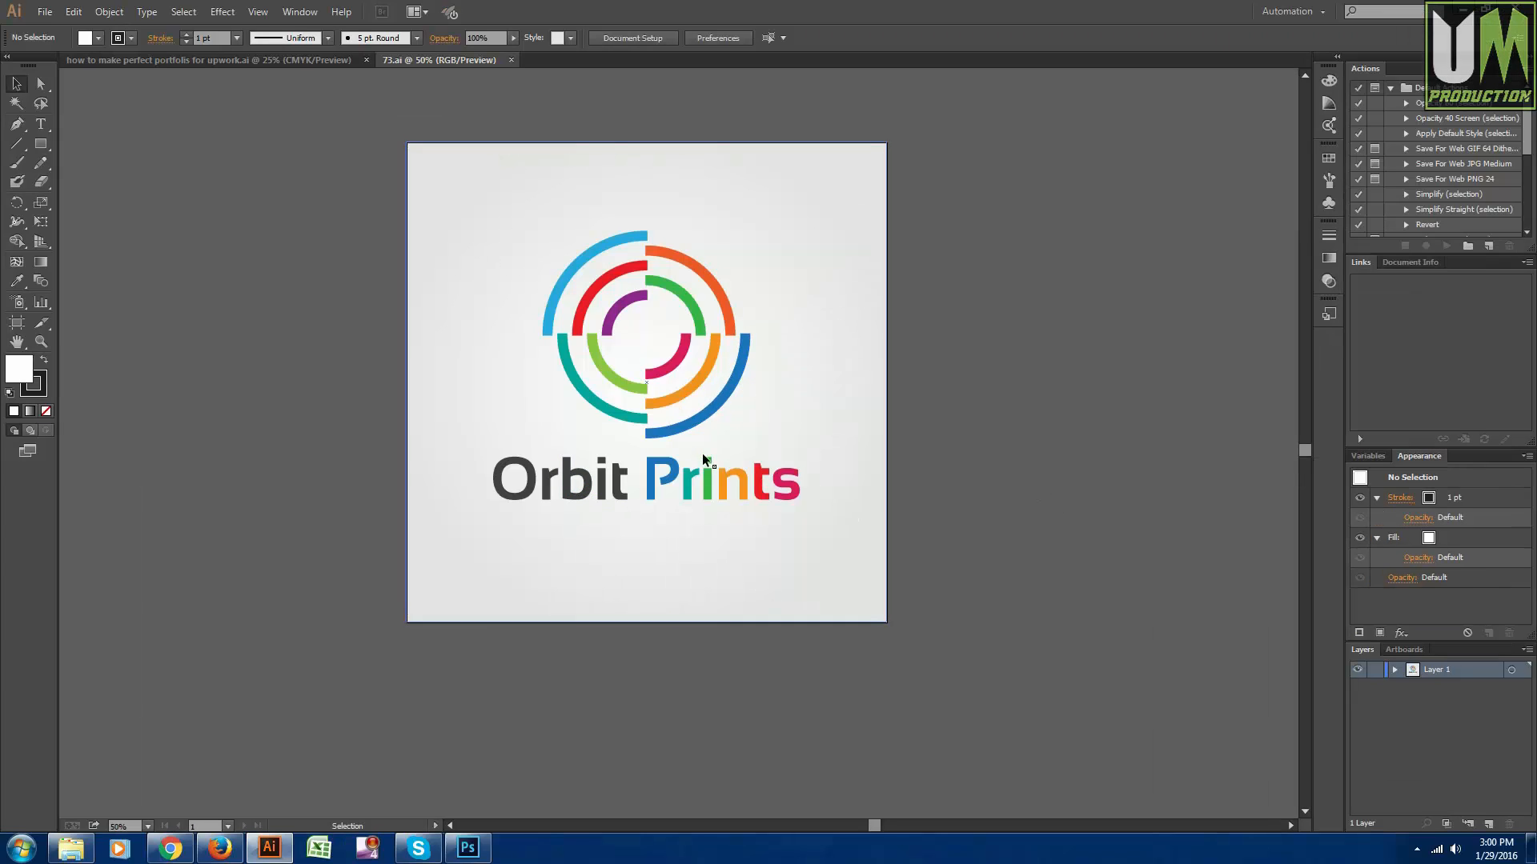
- Delete the gray background behind the Orbit Prints logo and fit the artboard to the remaining artwork
click(805, 593)
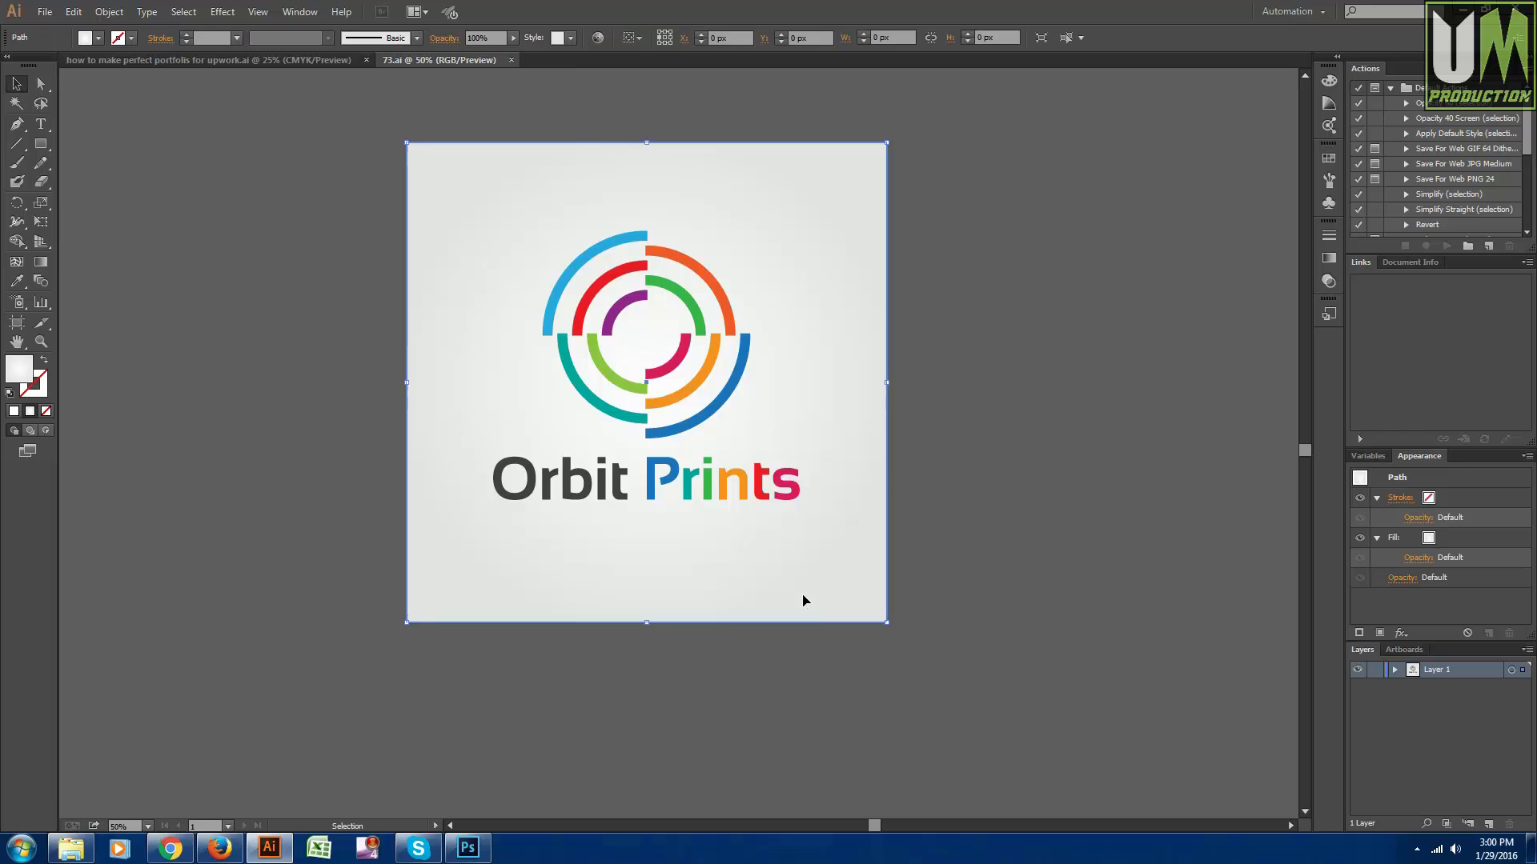
key(Delete)
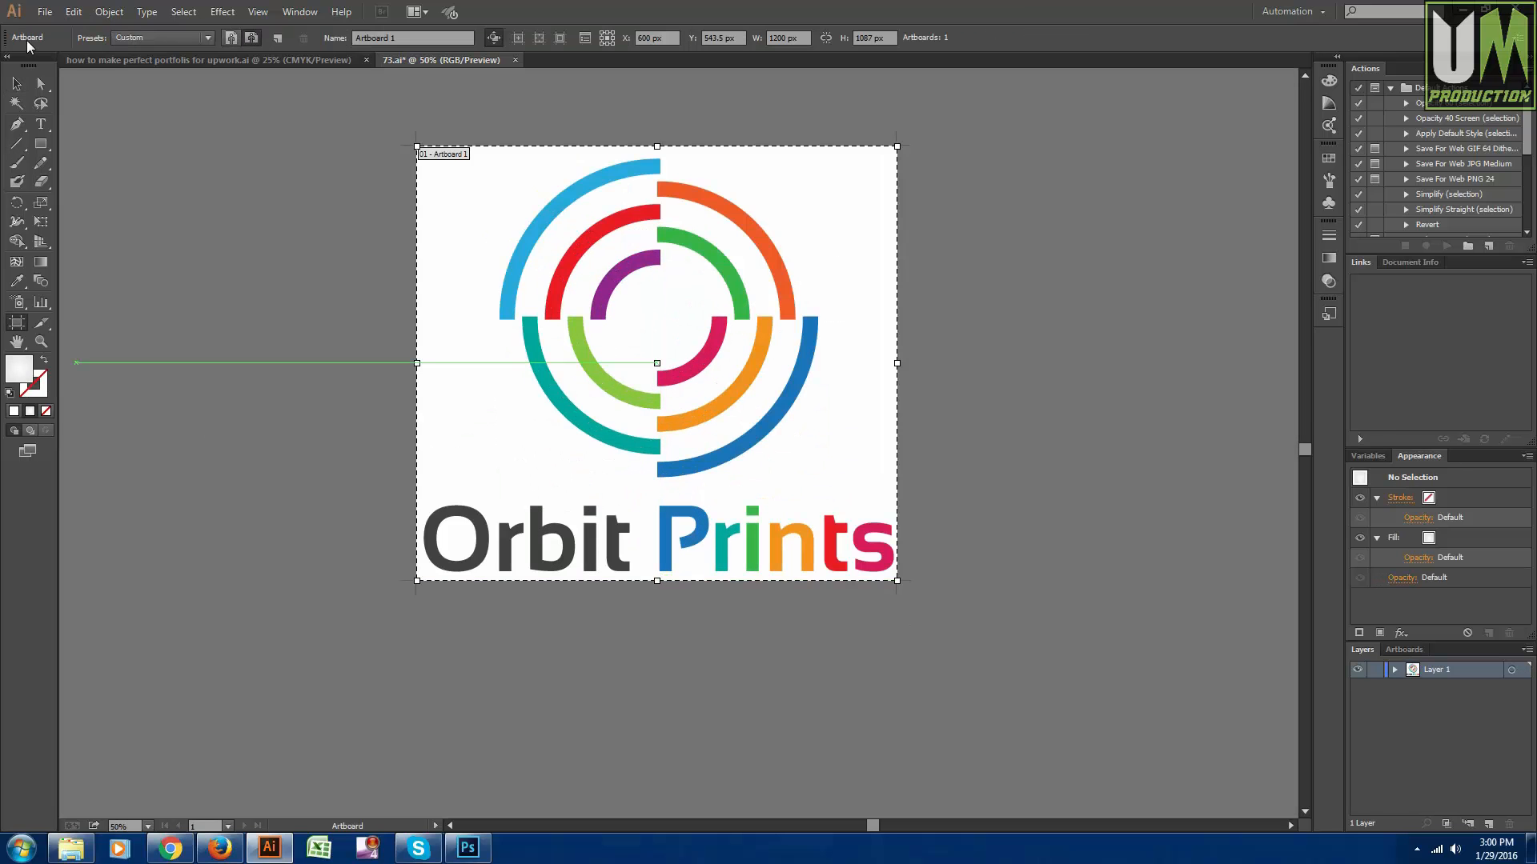
click(16, 83)
scroll(840, 406, down, 1)
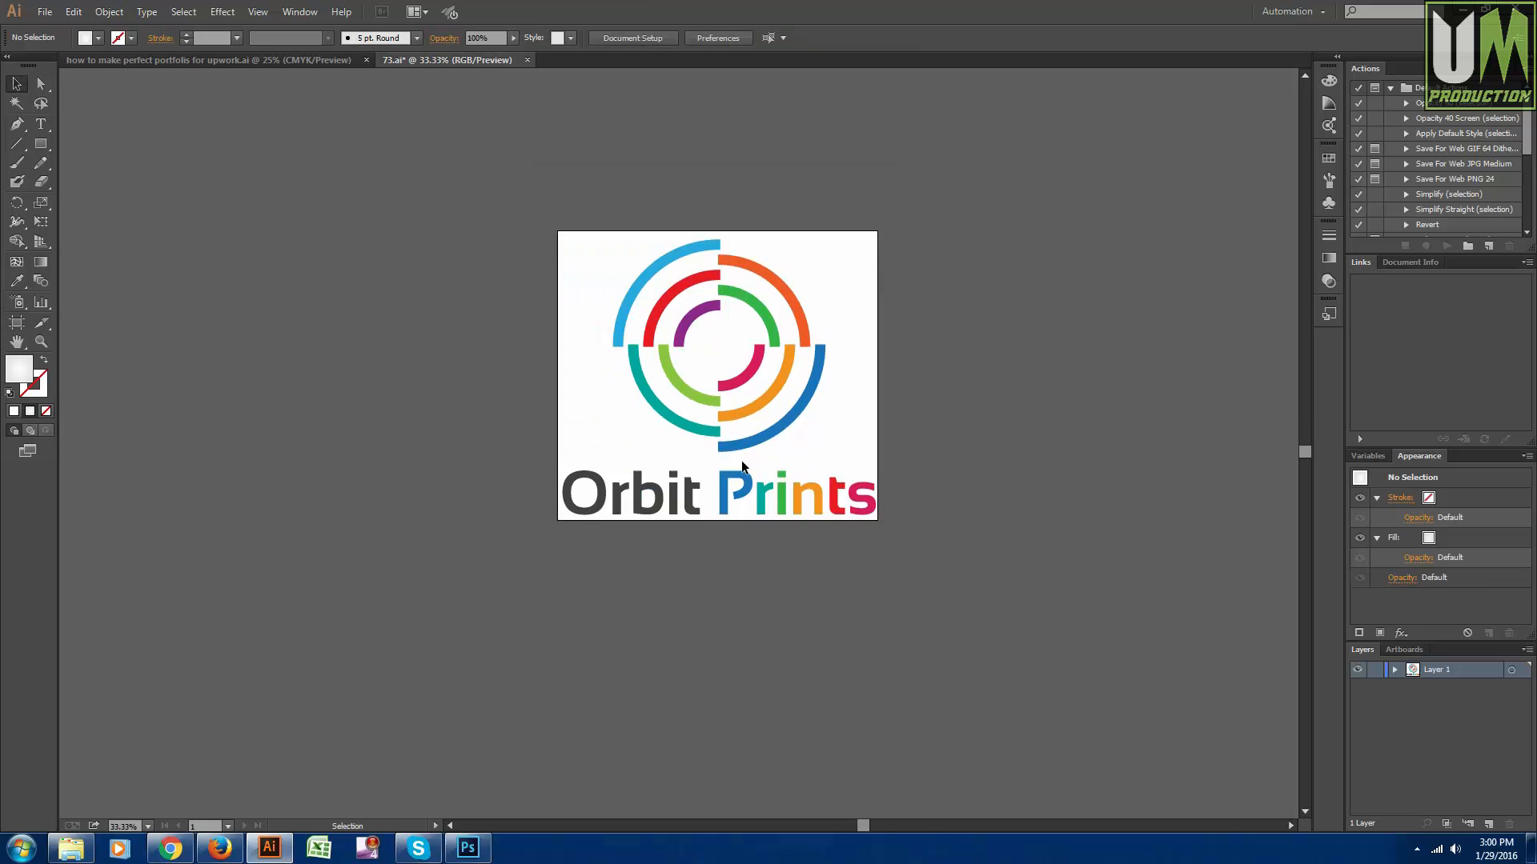
- Select the whole Orbit Prints logo, nudge it slightly upward on the artboard and deselect it
scroll(742, 465, up, 2)
drag(997, 680, 112, 140)
key(Up)
key(Up)
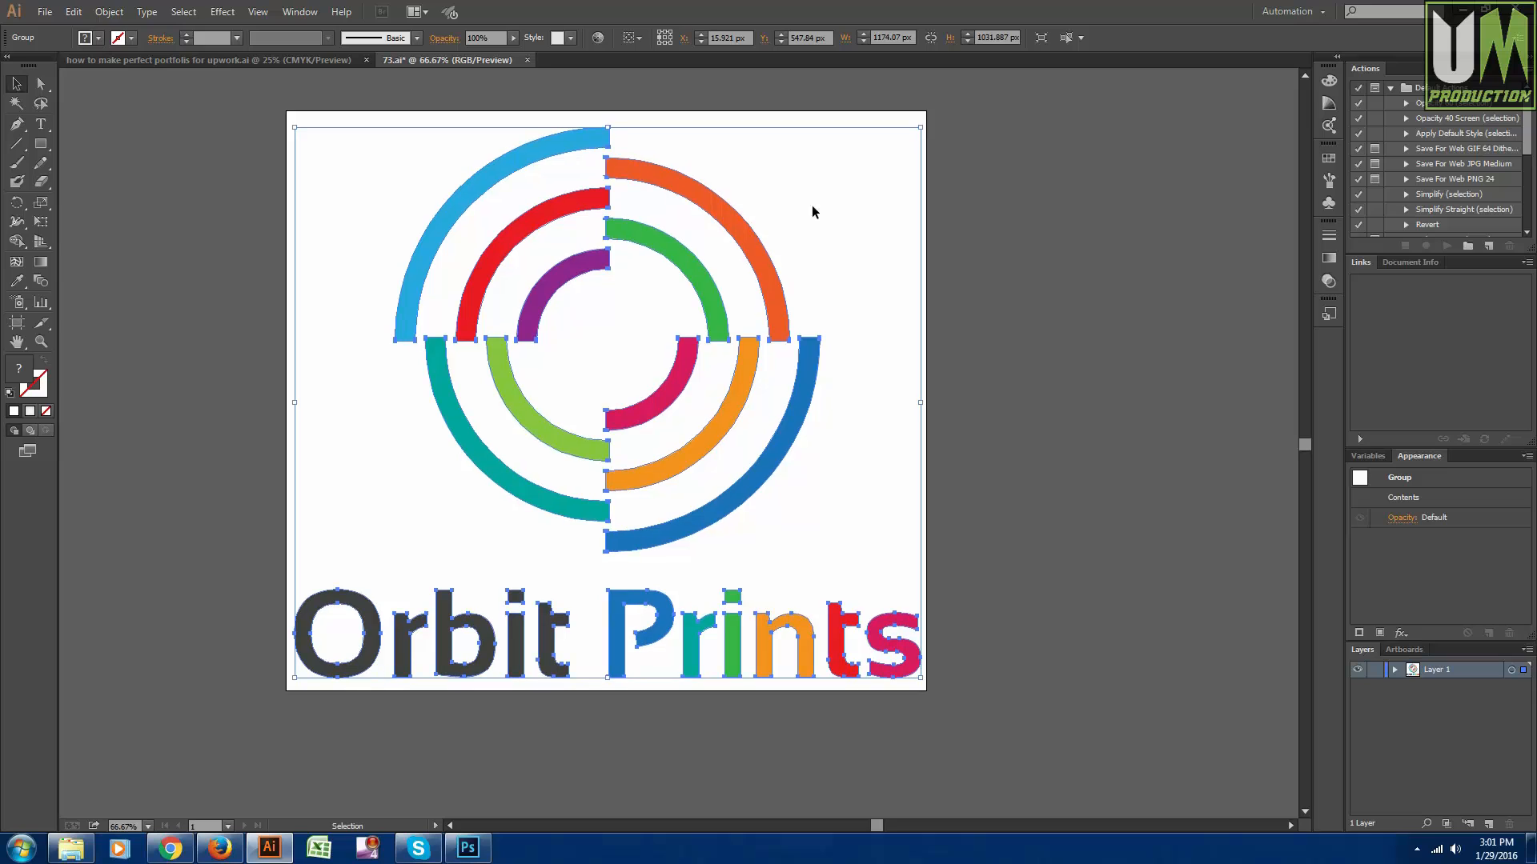
click(1054, 286)
scroll(1040, 289, down, 1)
scroll(1037, 304, up, 2)
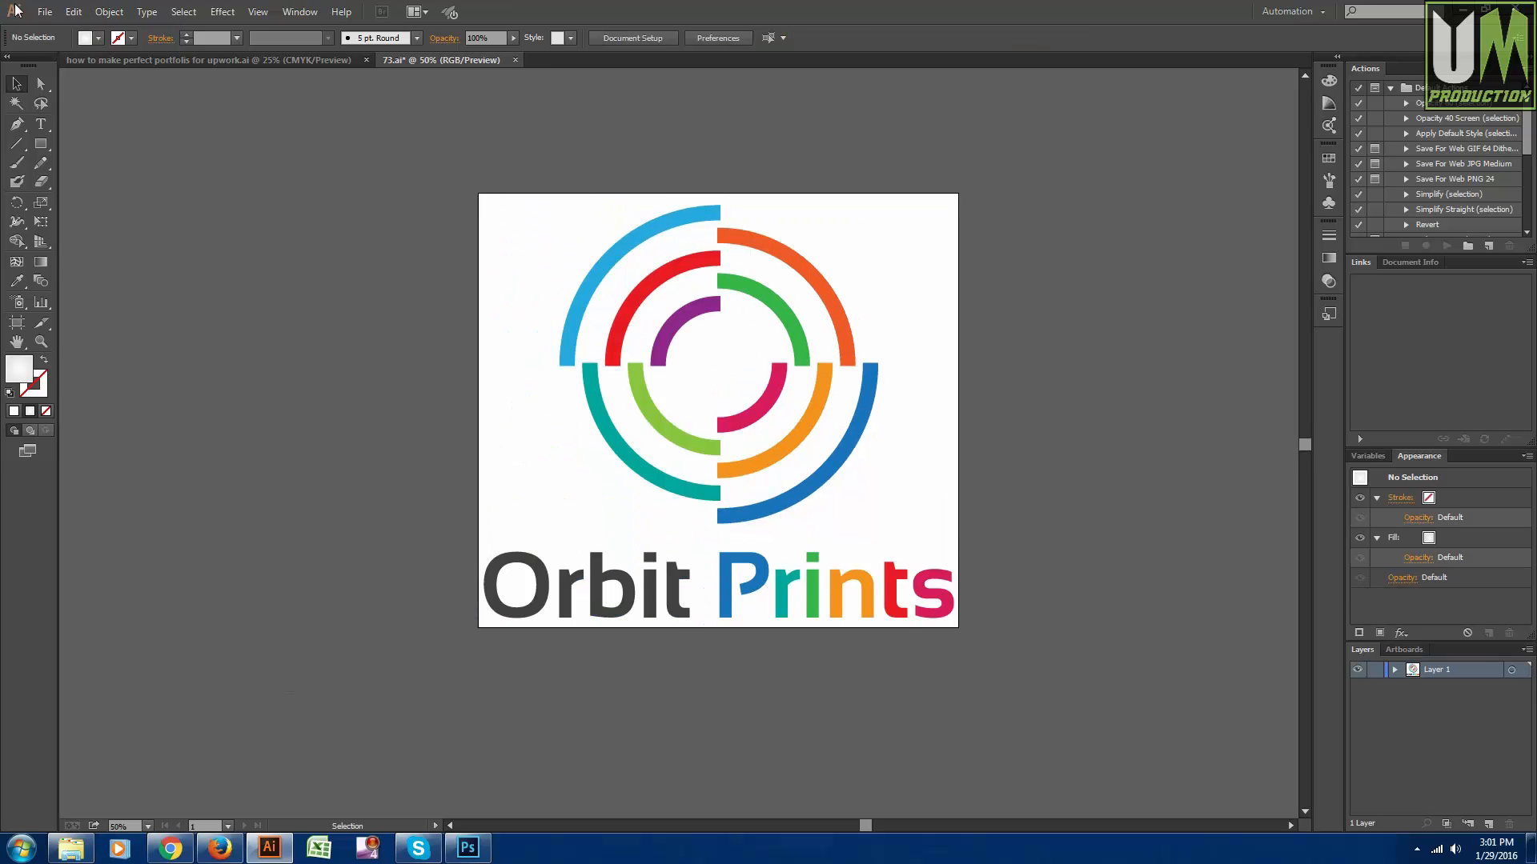
scroll(966, 378, up, 1)
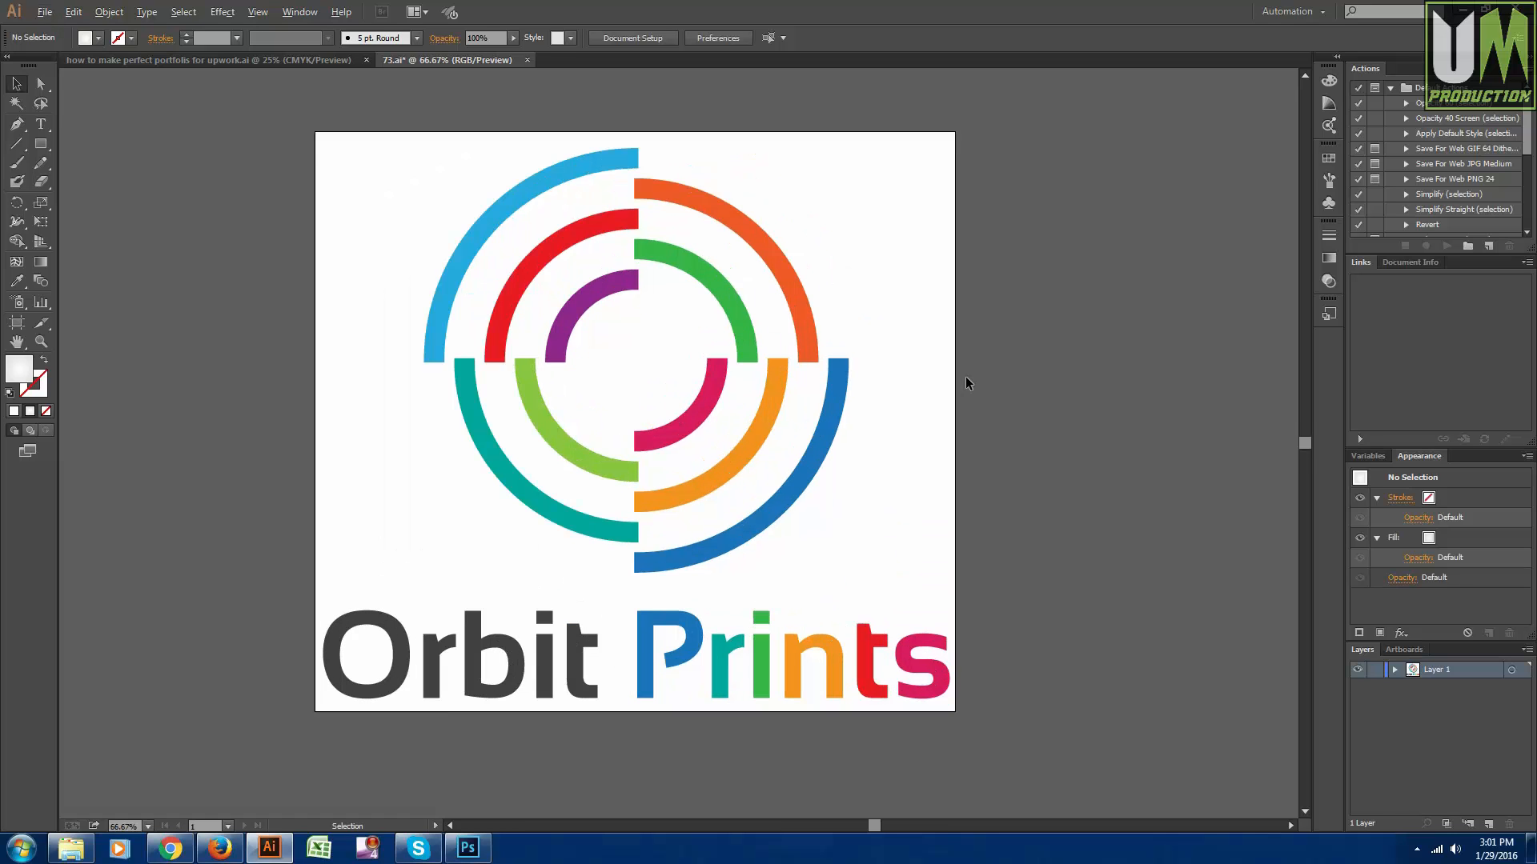
scroll(953, 370, up, 2)
scroll(956, 357, down, 1)
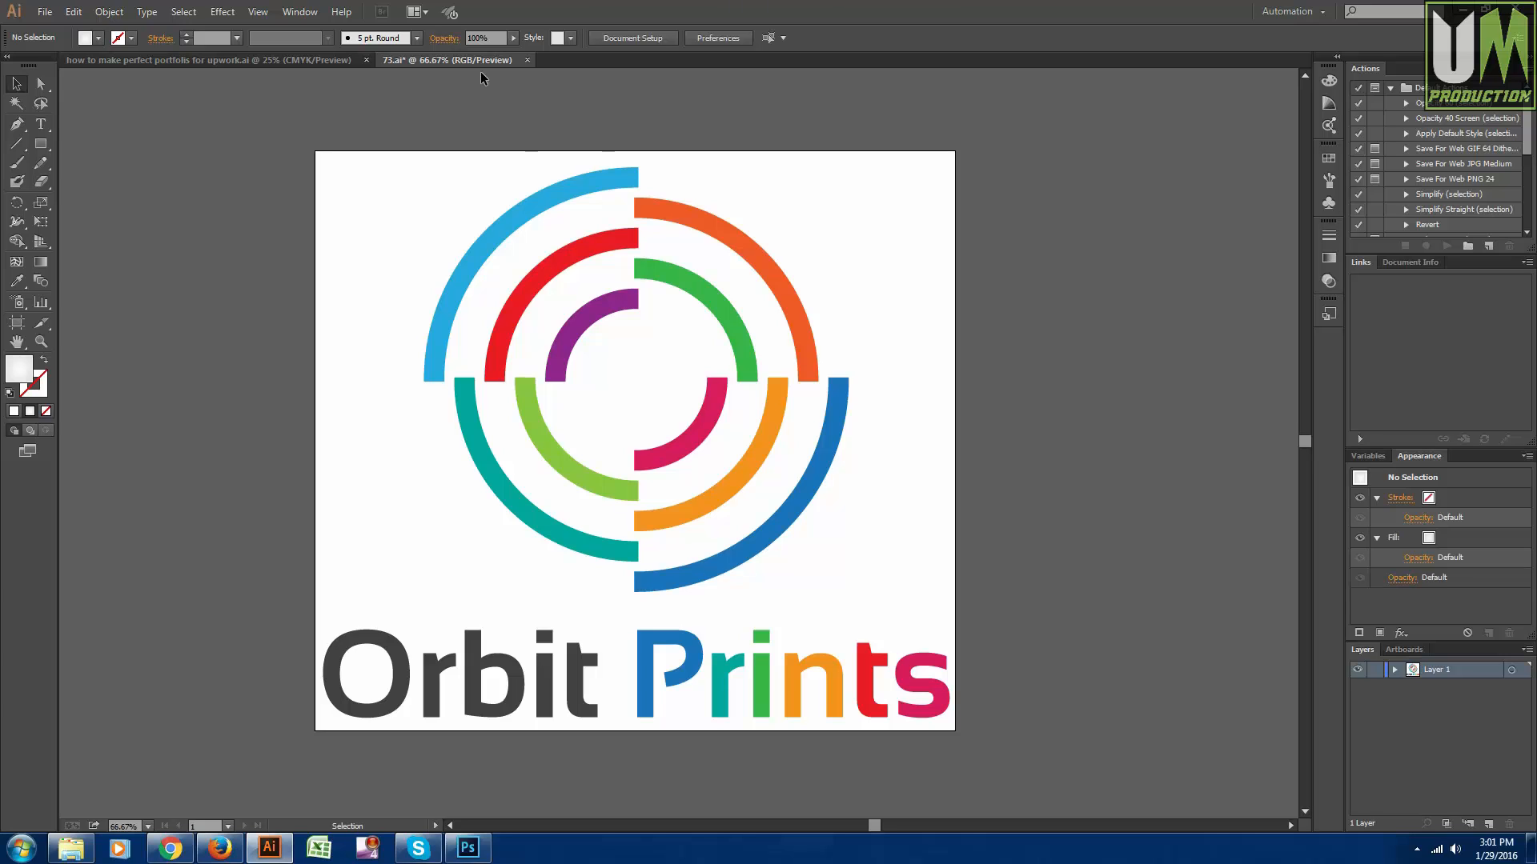
- Set up a Save for Web export of the logo as PNG-24 with transparency and check the preview
key(ctrl+alt+shift+s)
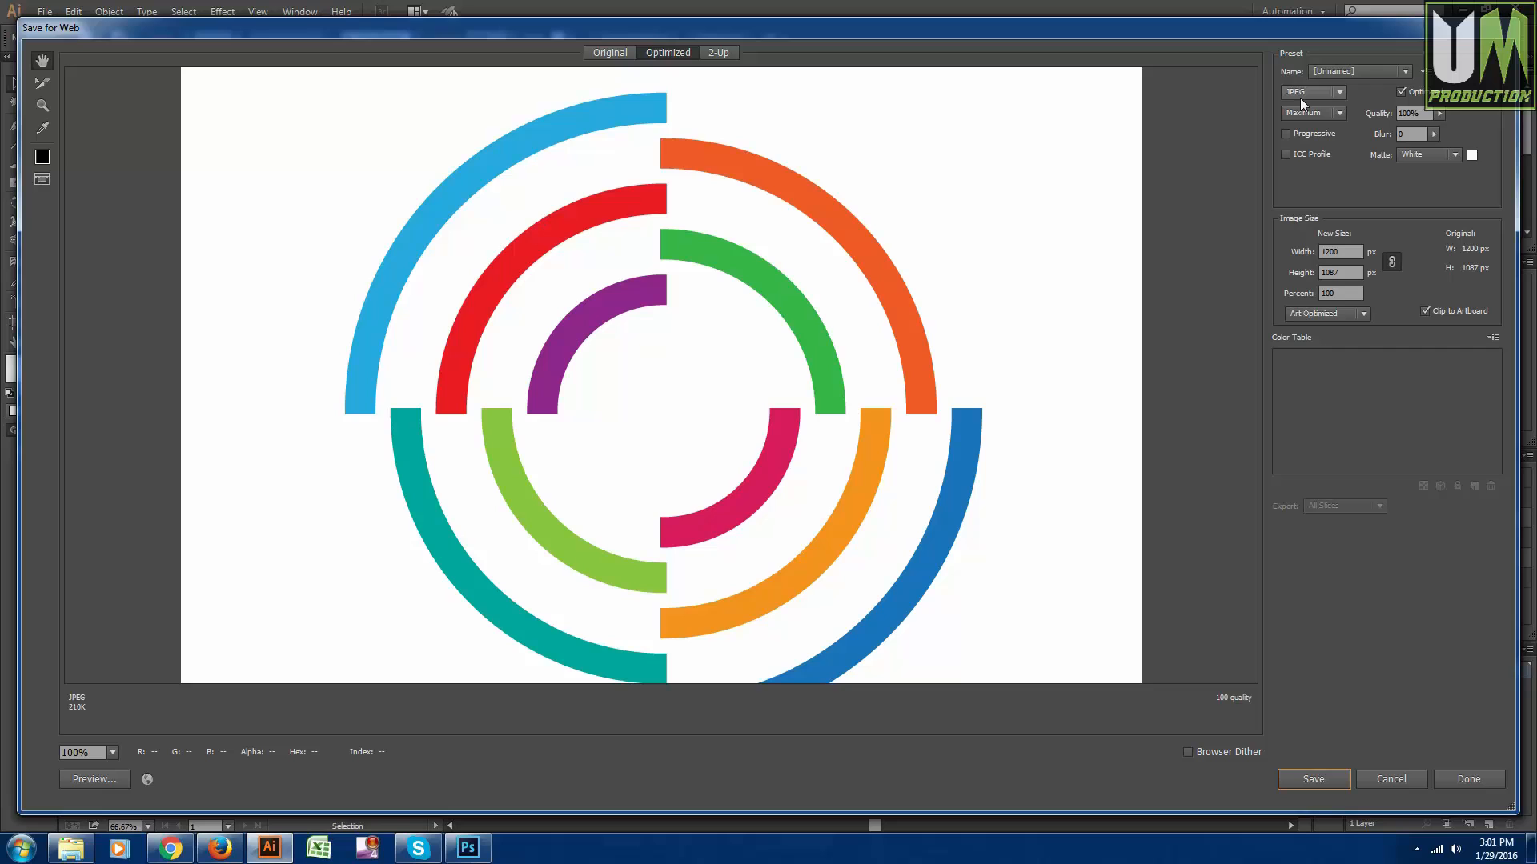
click(1385, 776)
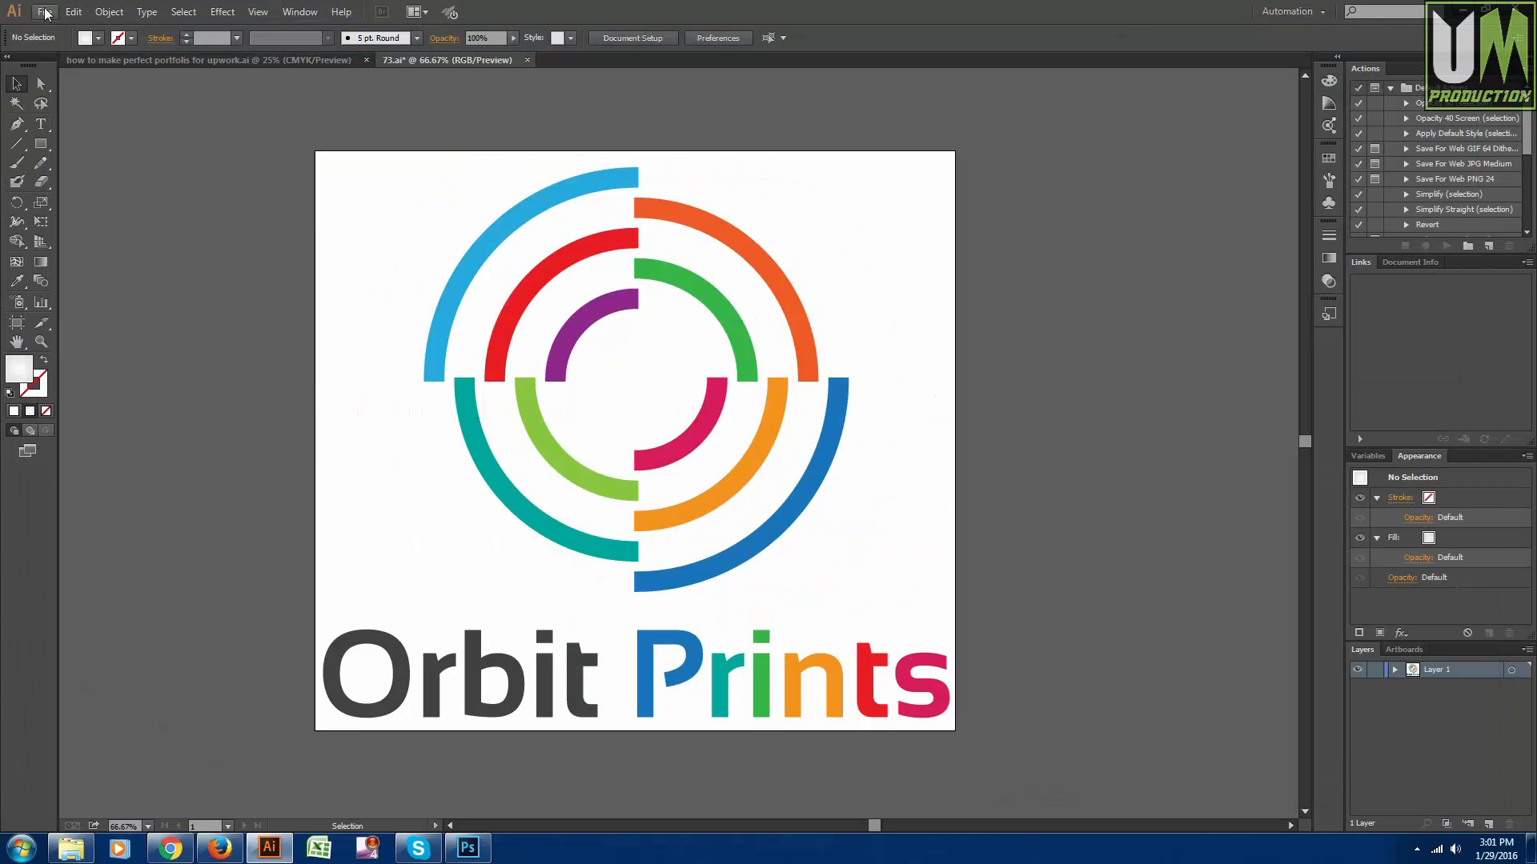
click(46, 12)
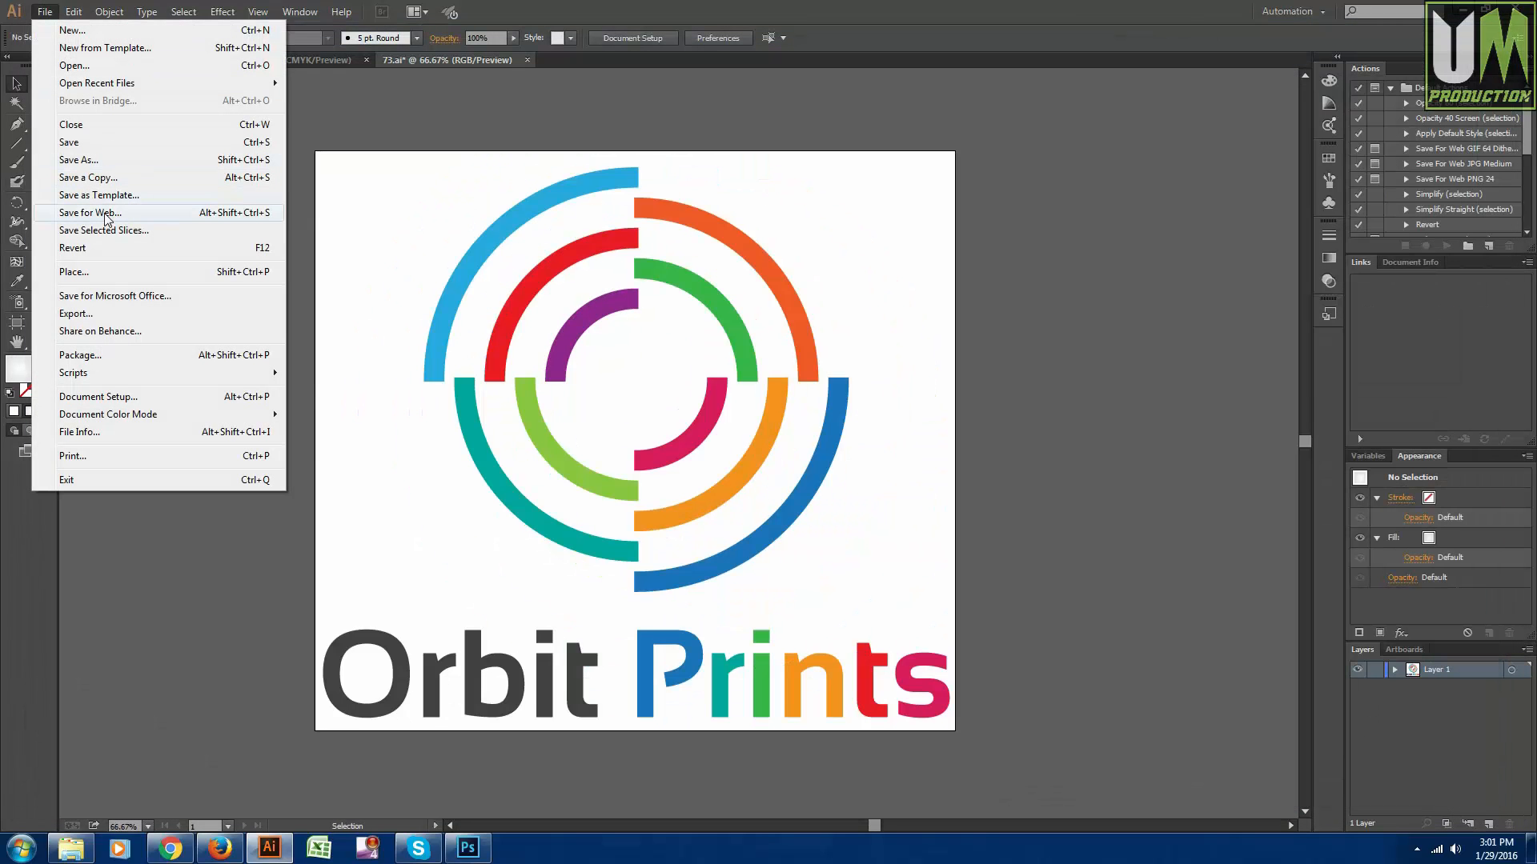
click(106, 214)
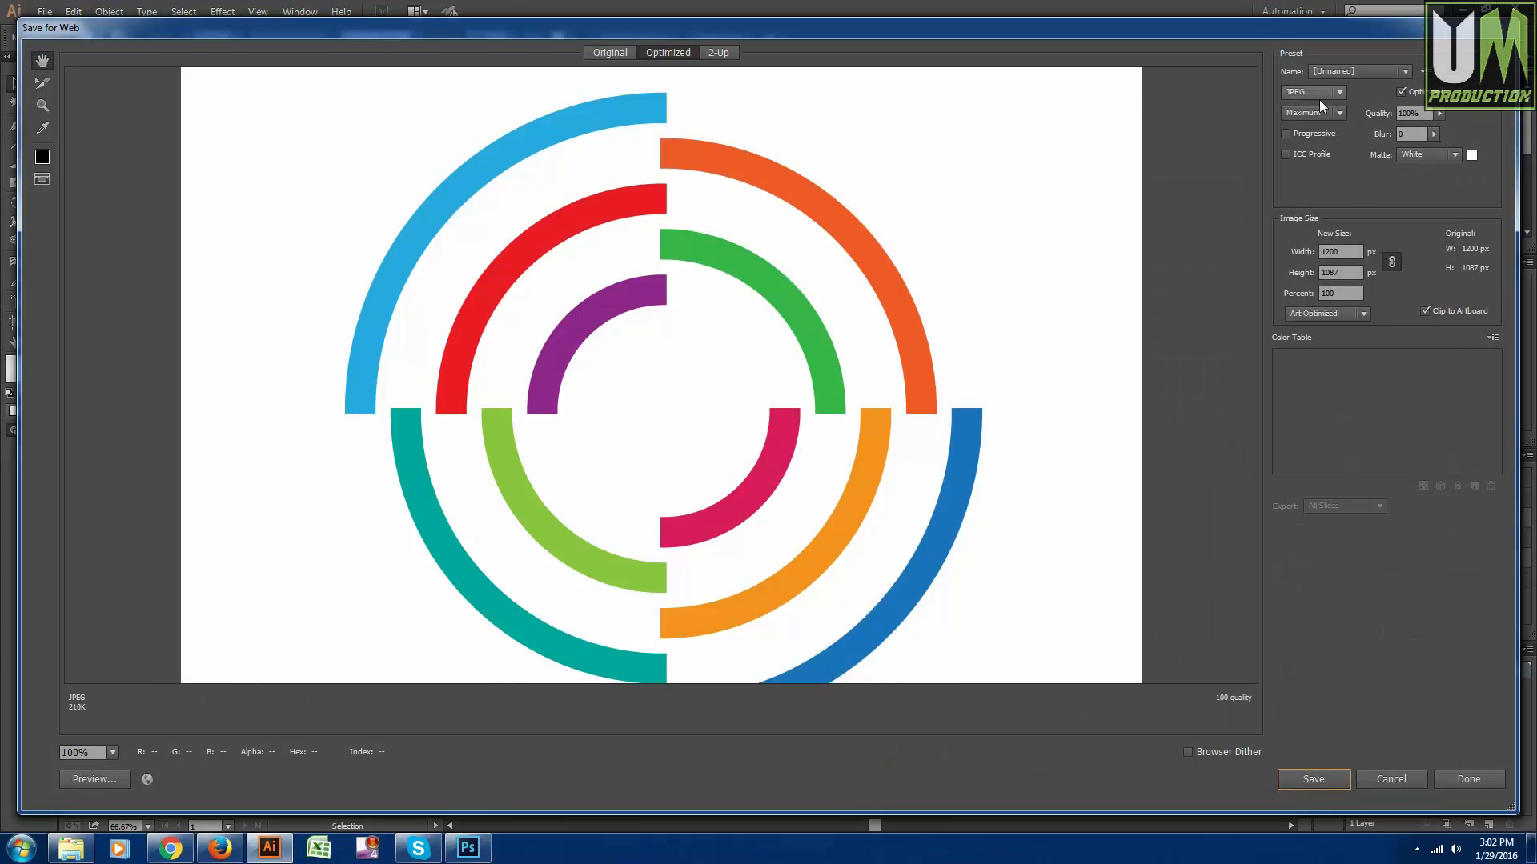
click(1318, 94)
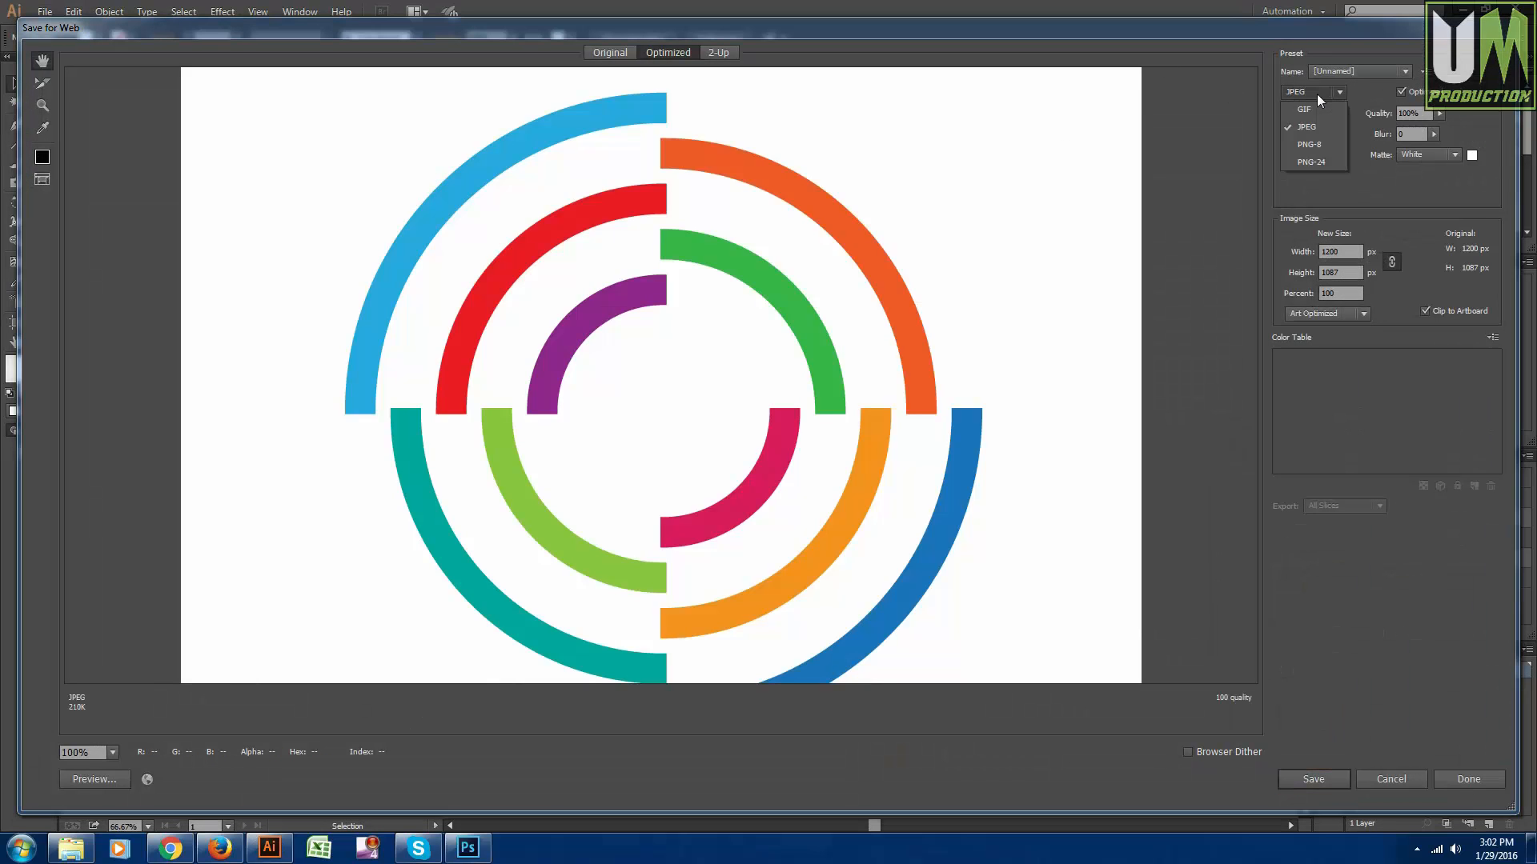
click(1310, 162)
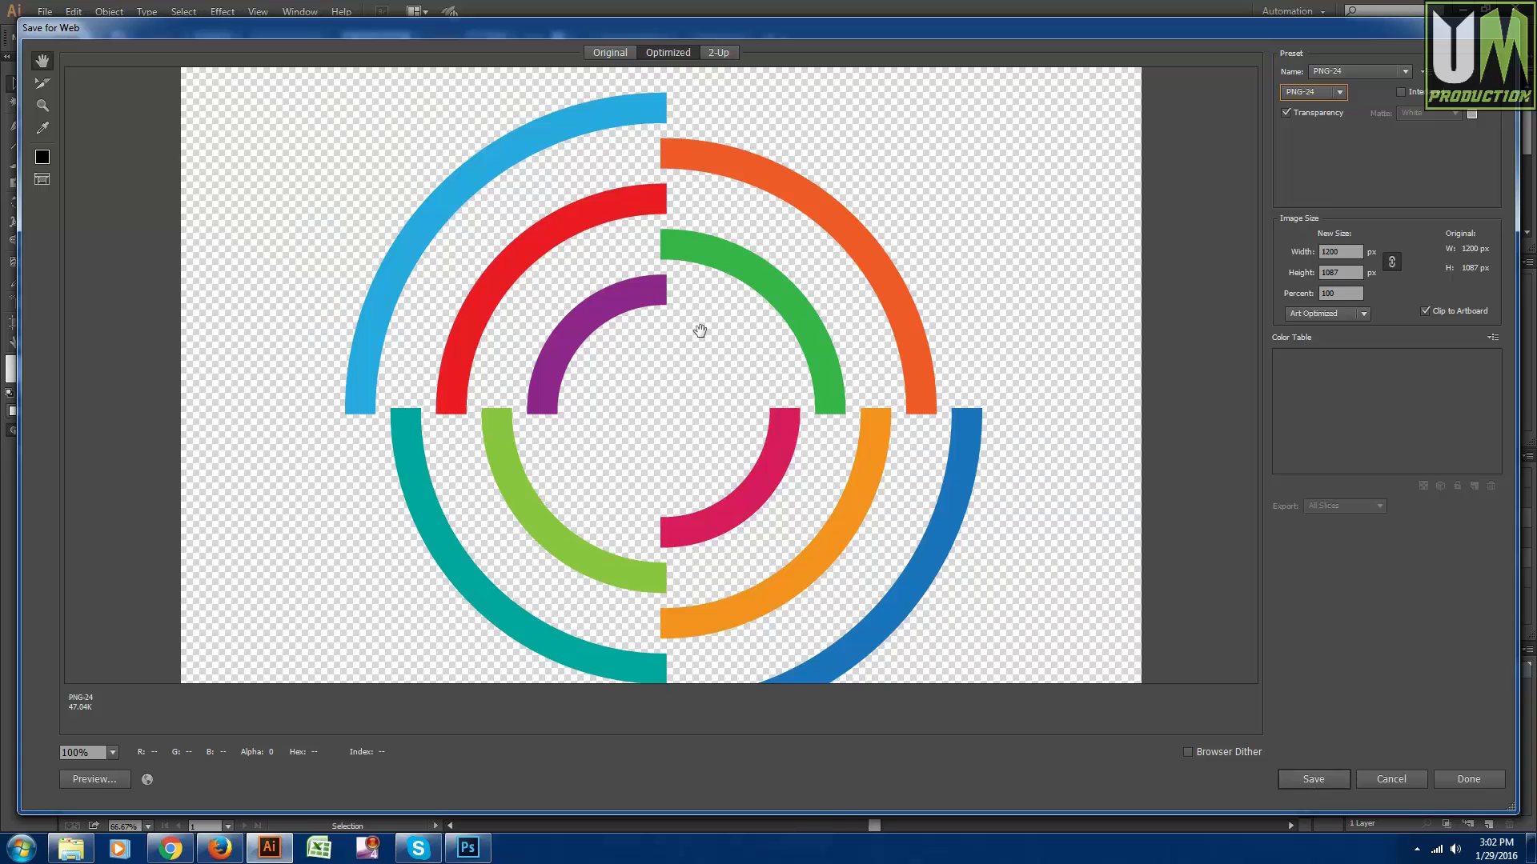
scroll(833, 481, down, 5)
scroll(836, 508, up, 5)
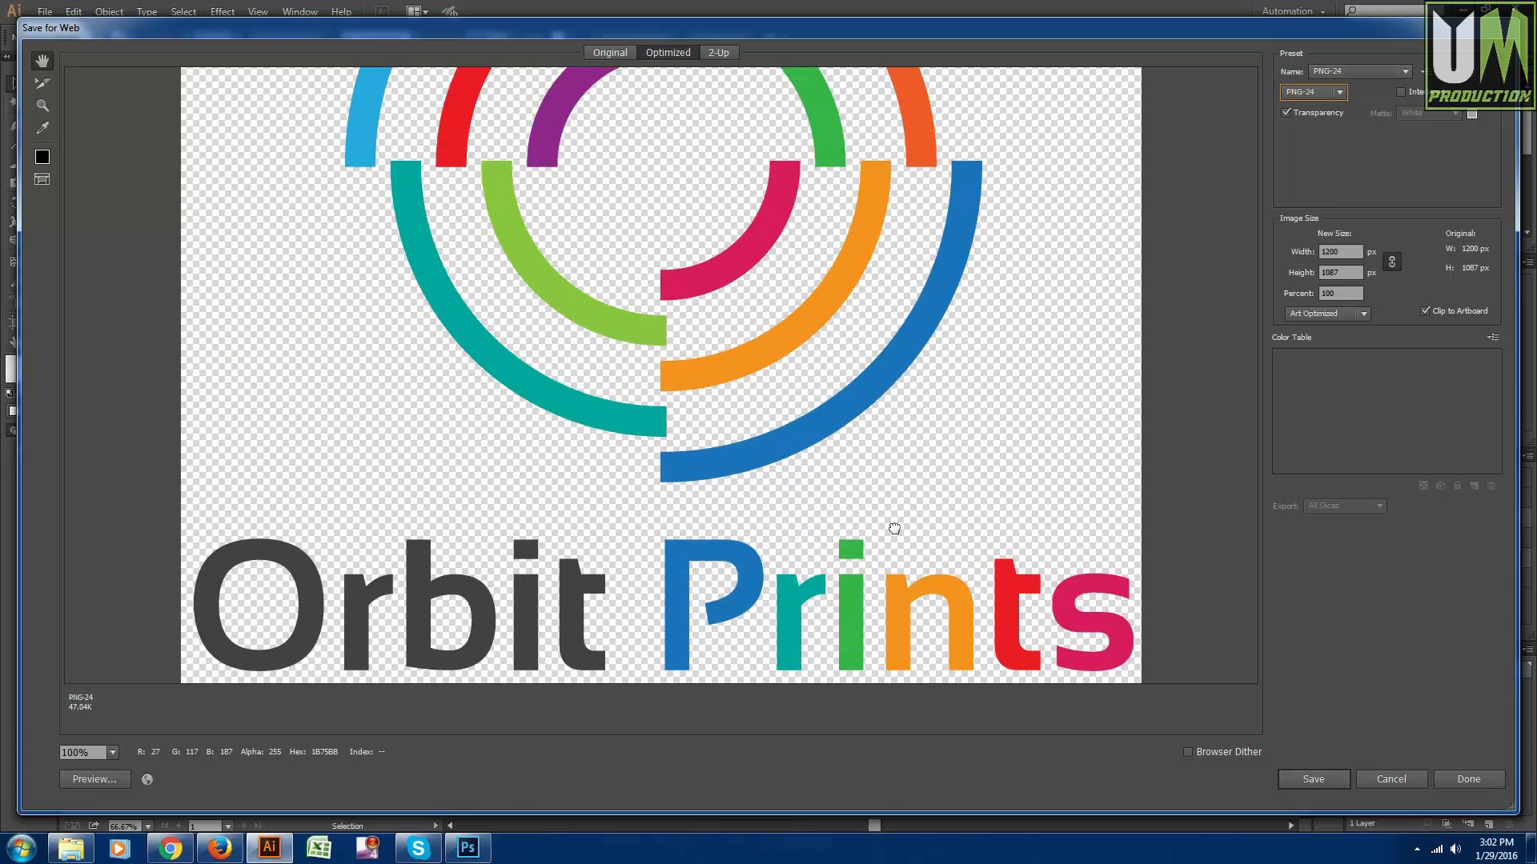
- Save the PNG export to the desktop as "logo" and check the image in the photo viewer
click(1301, 783)
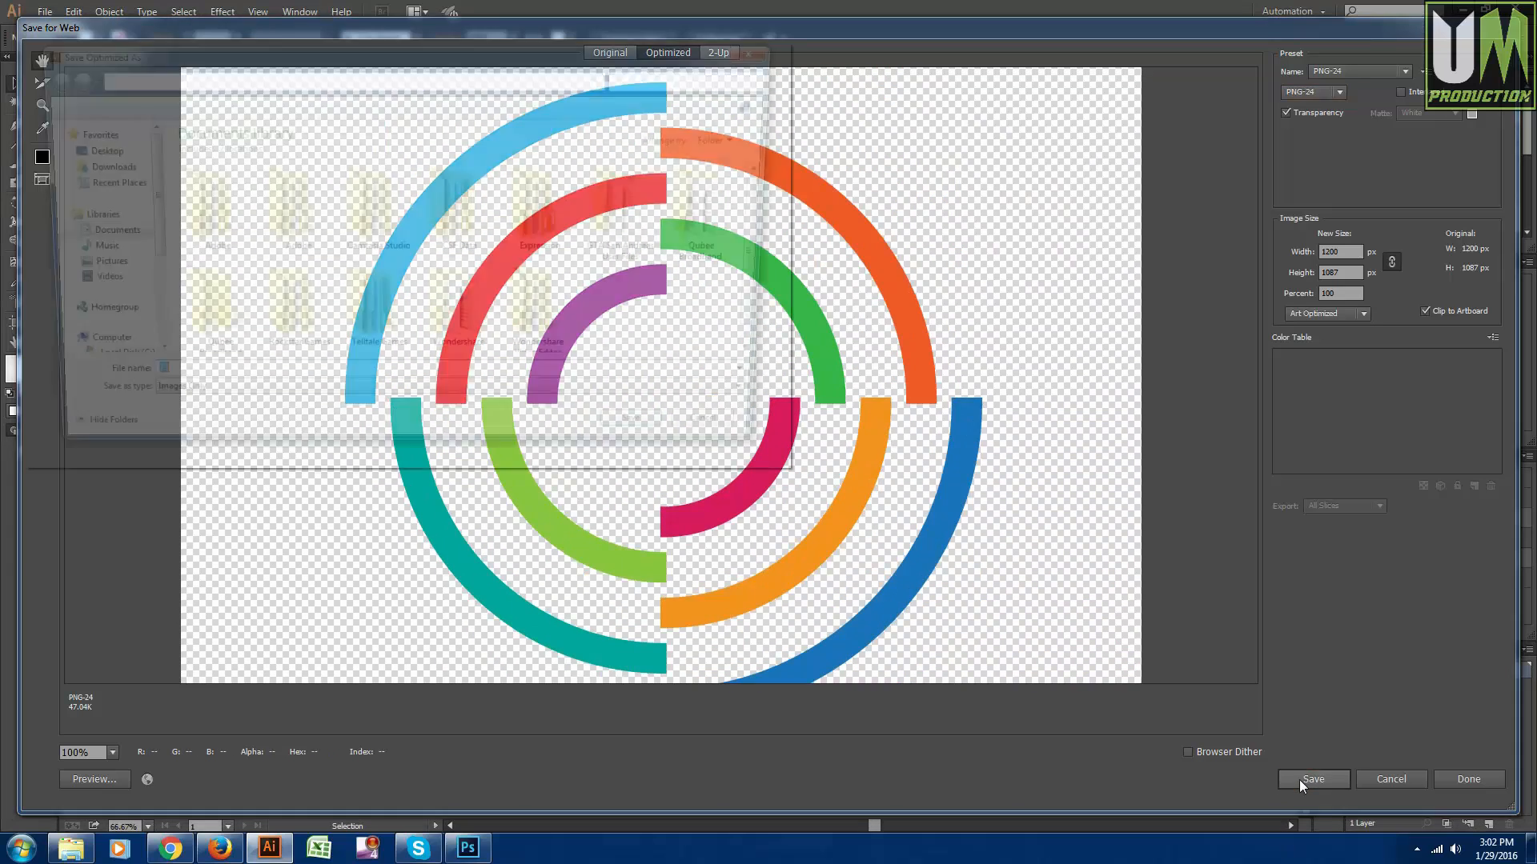
click(87, 149)
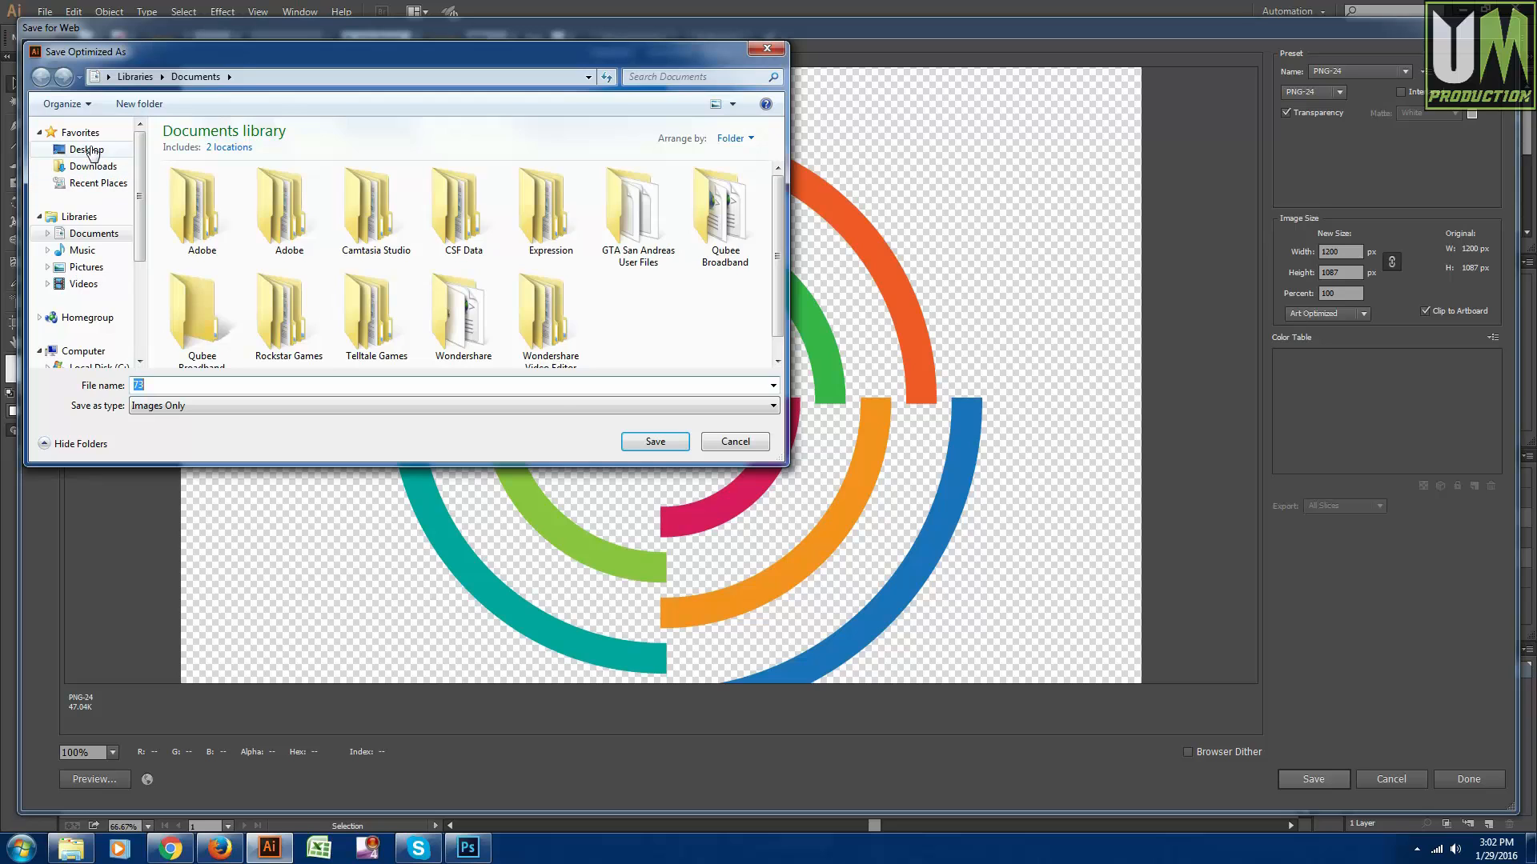
double_click(220, 385)
key(Return)
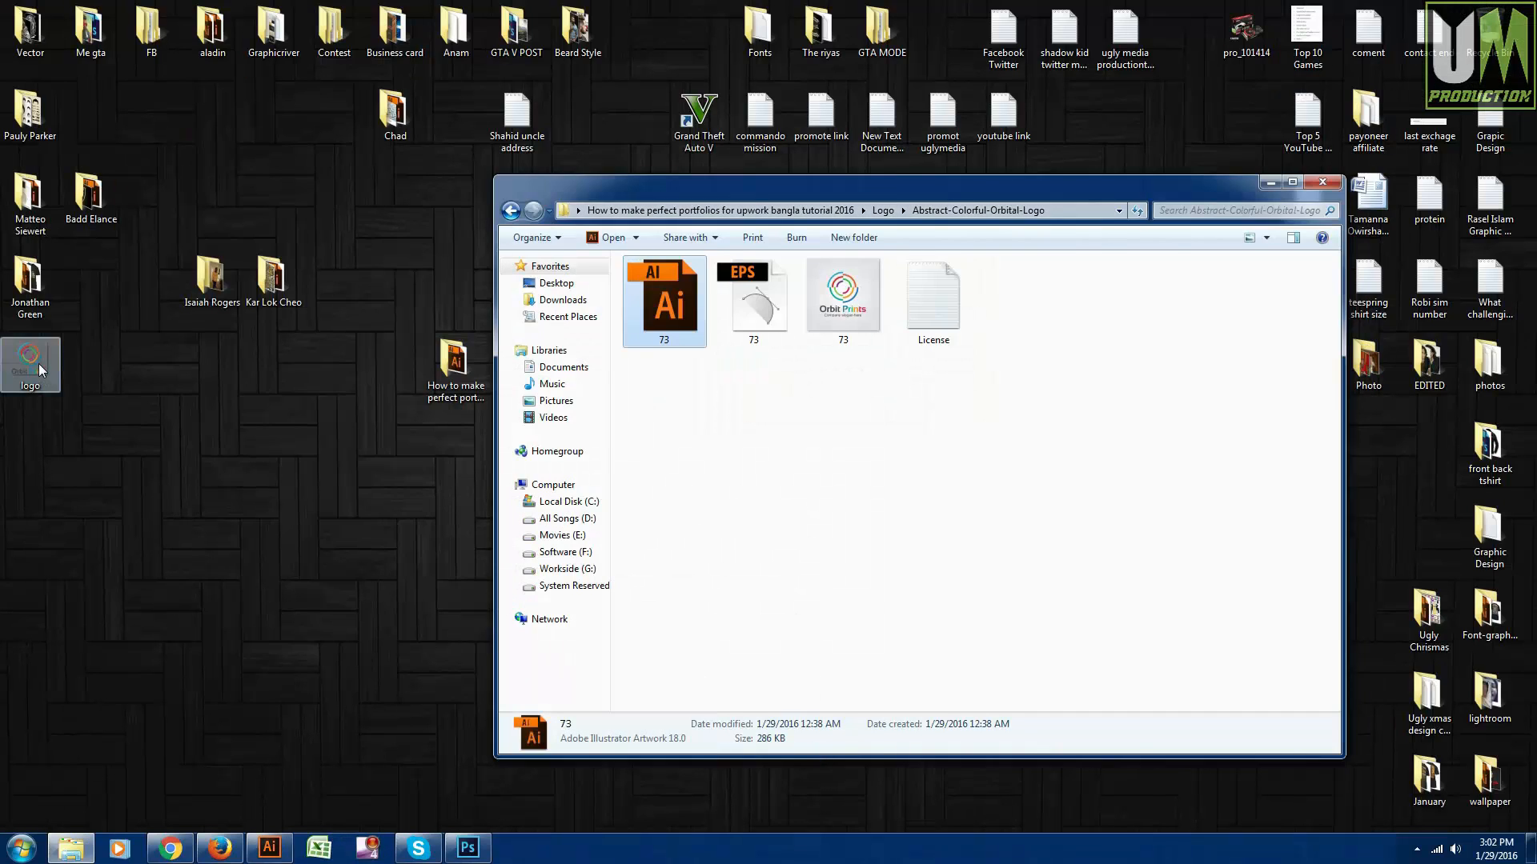
double_click(32, 362)
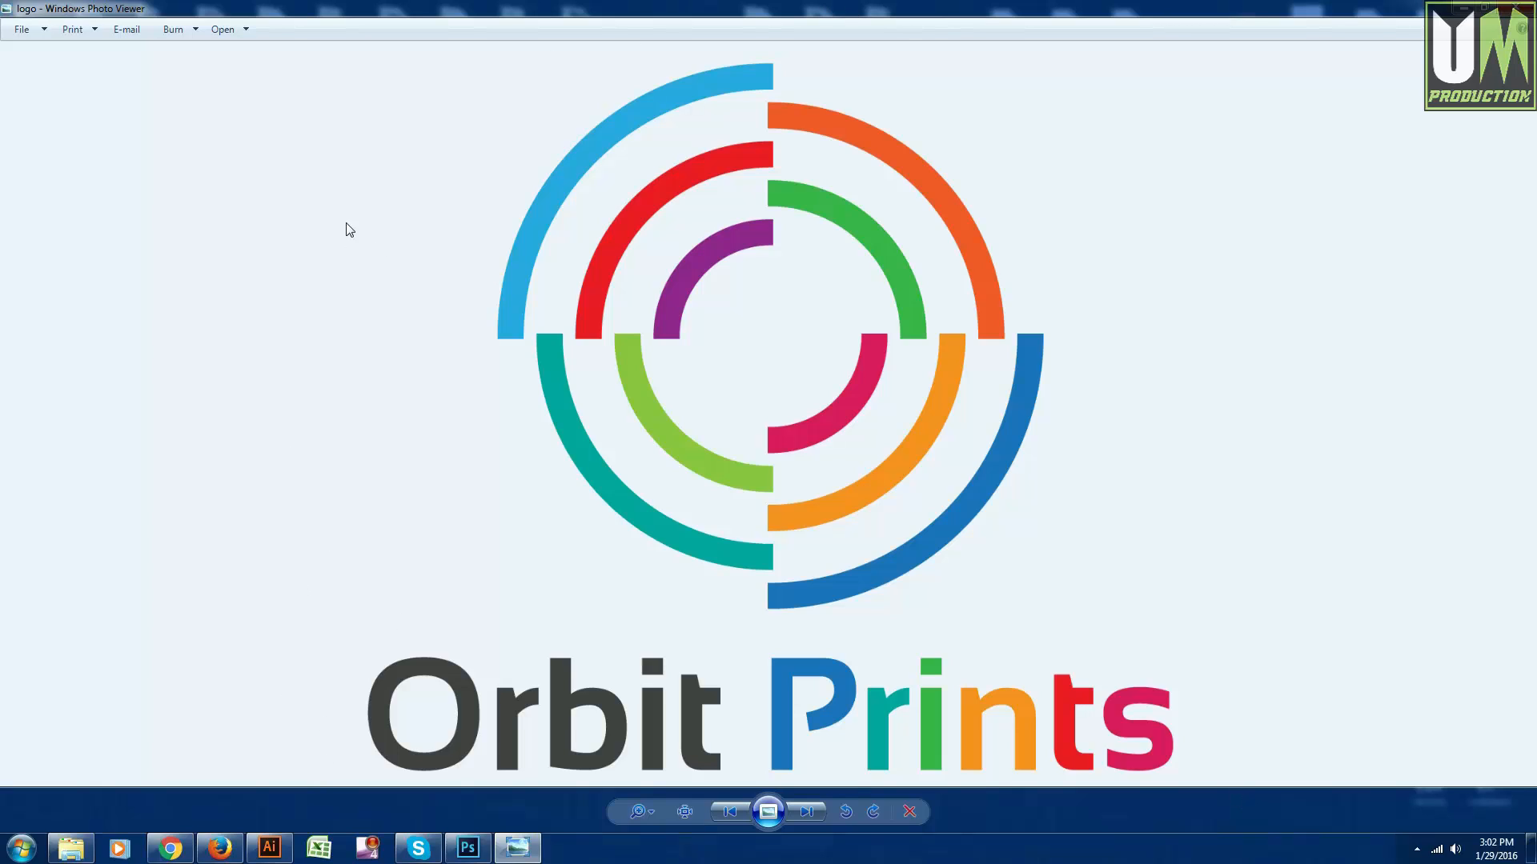
key(Escape)
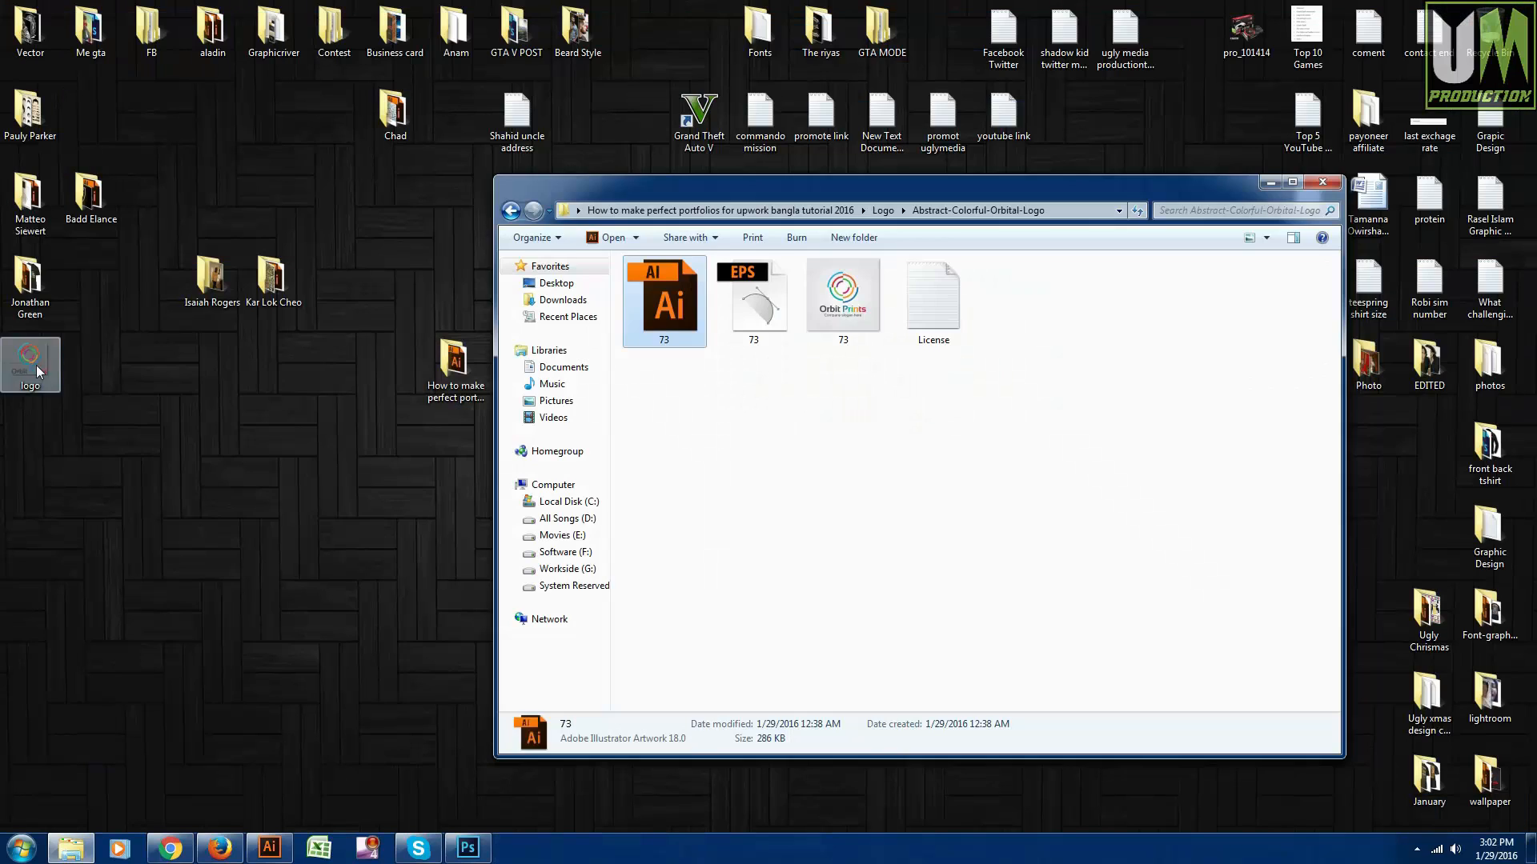
- Open the Logo Mockups PSD from the Logo folder in Photoshop and open its "your image here" smart object contents
click(510, 211)
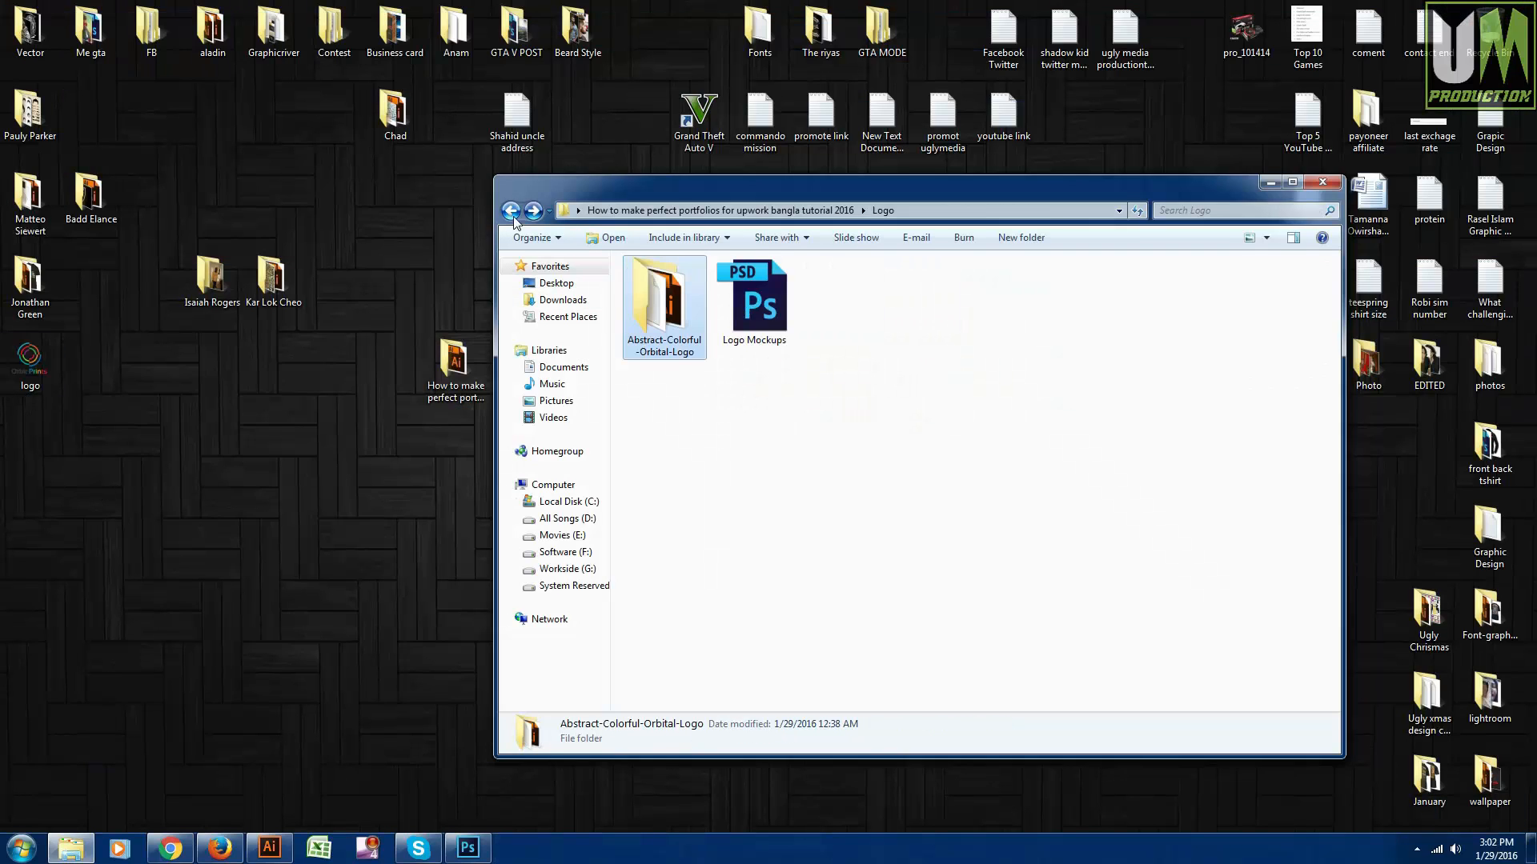
right_click(770, 307)
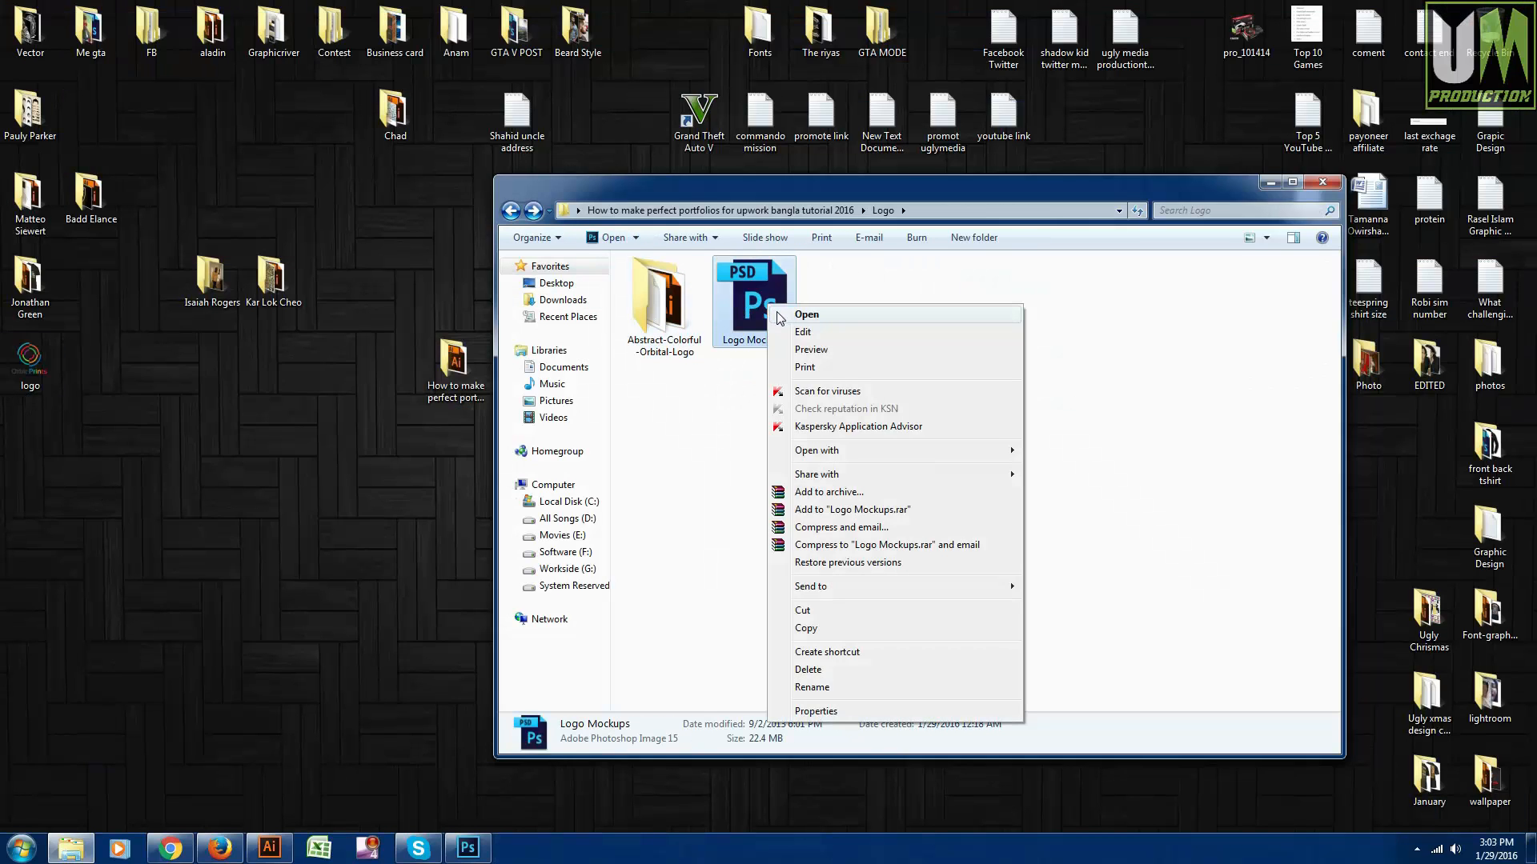
click(778, 314)
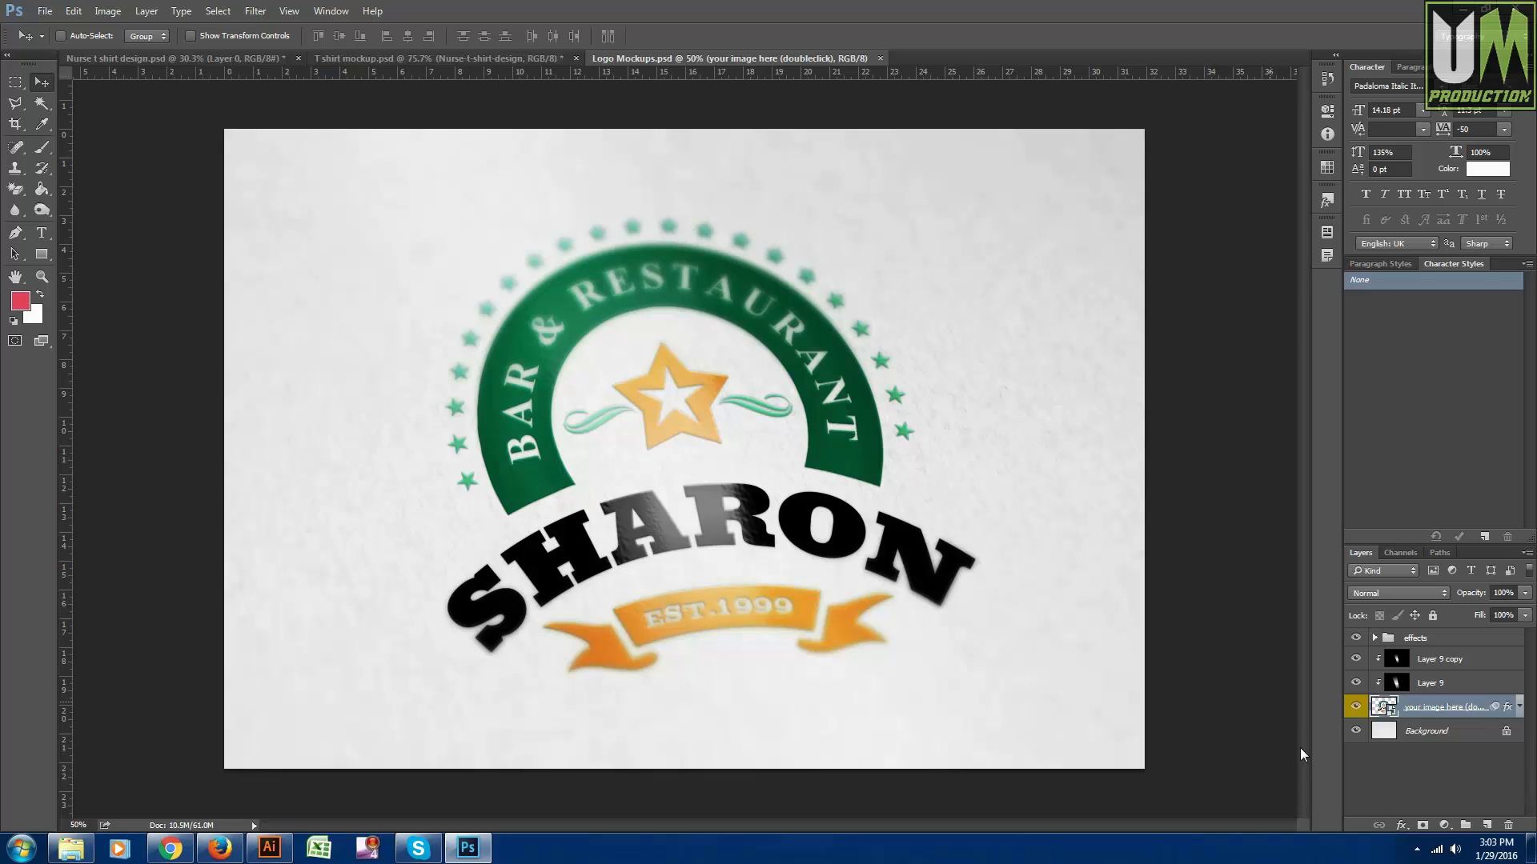
double_click(1378, 708)
click(804, 61)
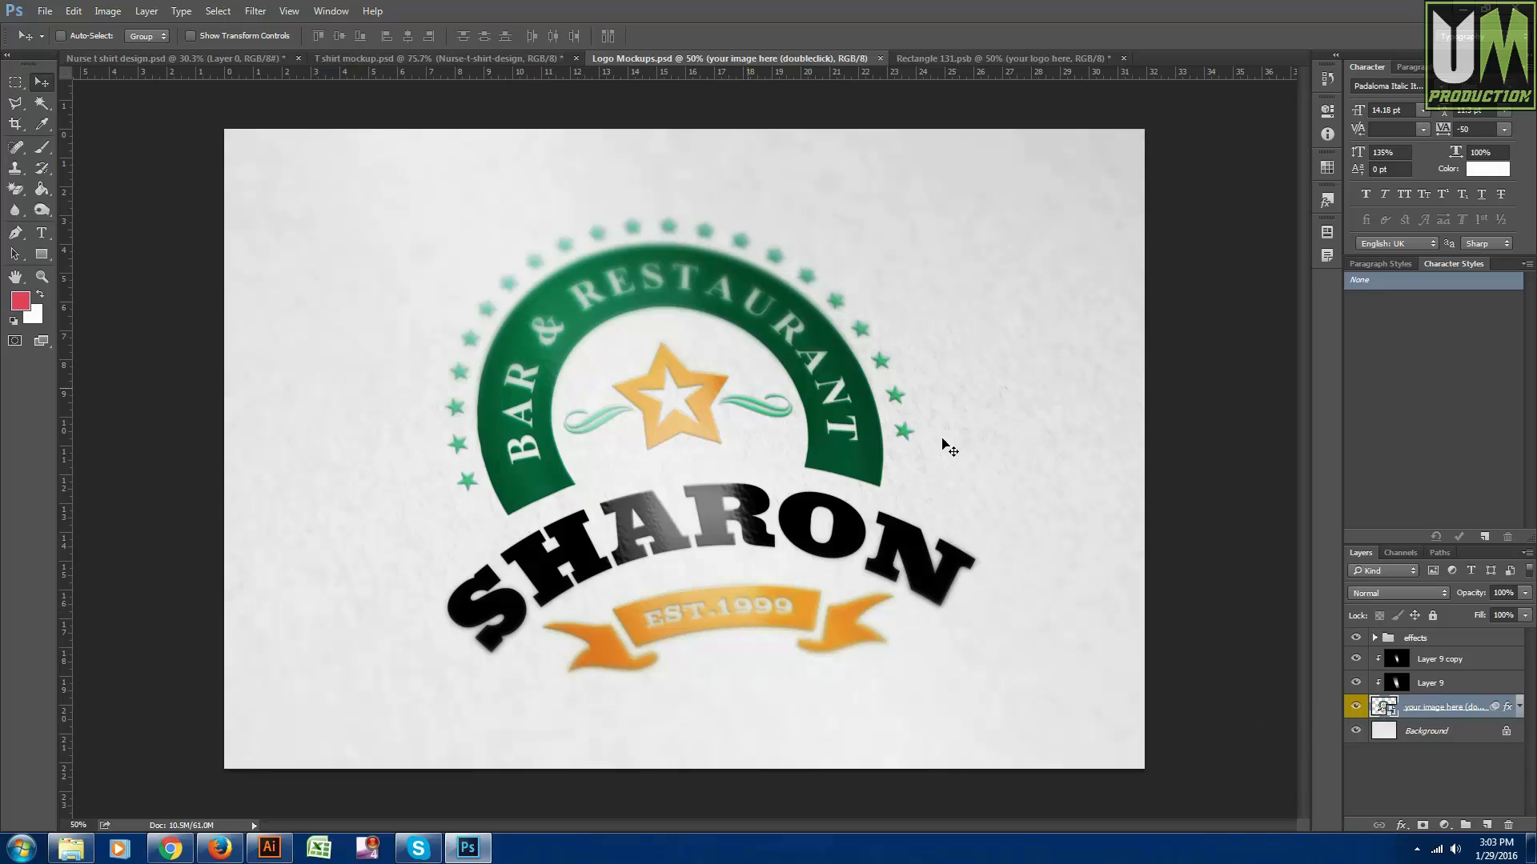
double_click(1383, 707)
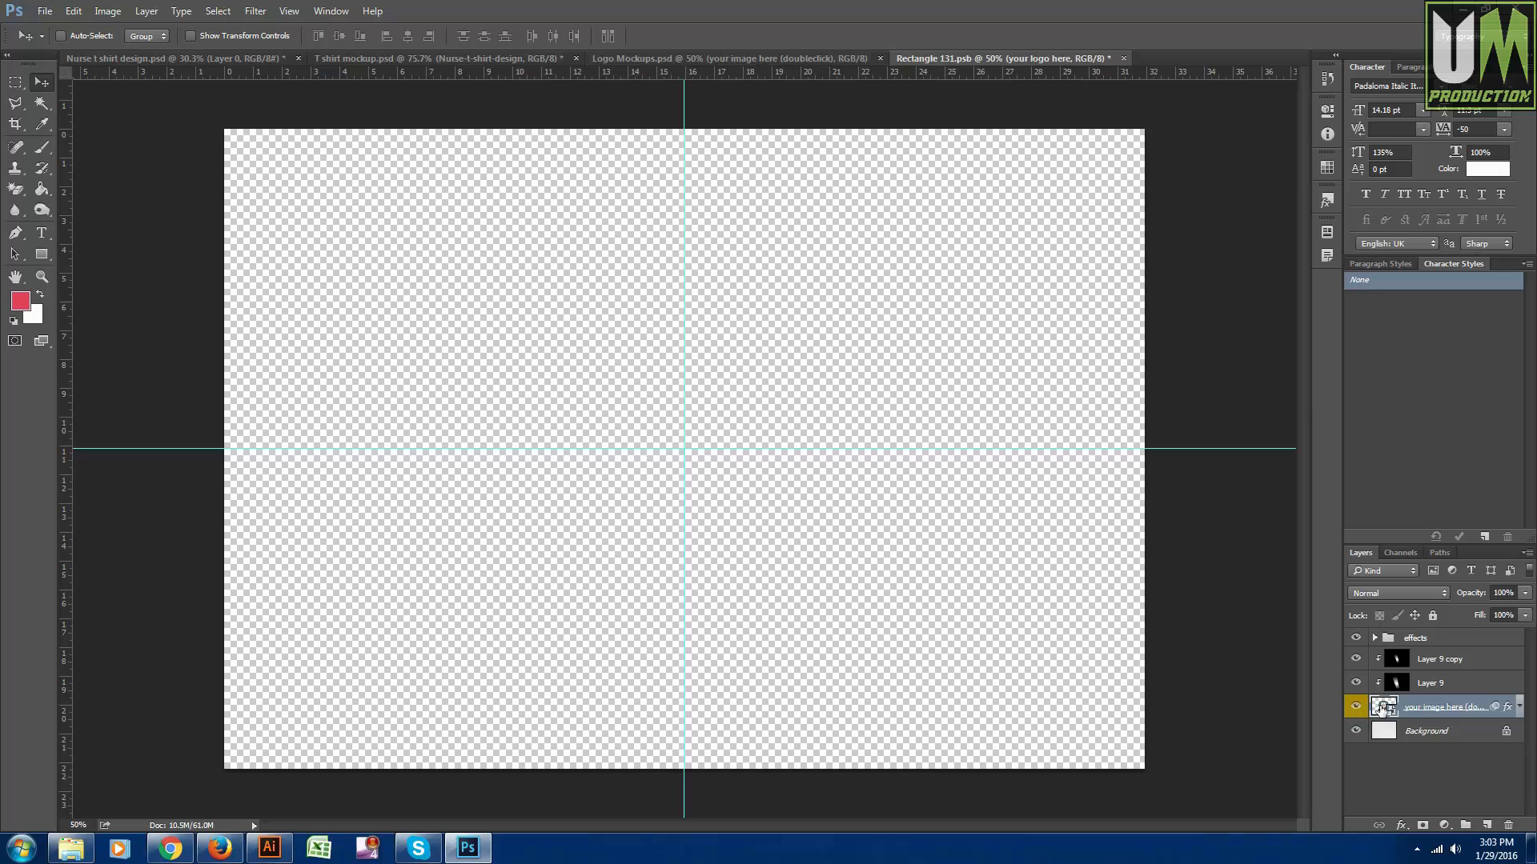
- Place the exported "logo" image from the desktop into the open smart object document
double_click(1081, 22)
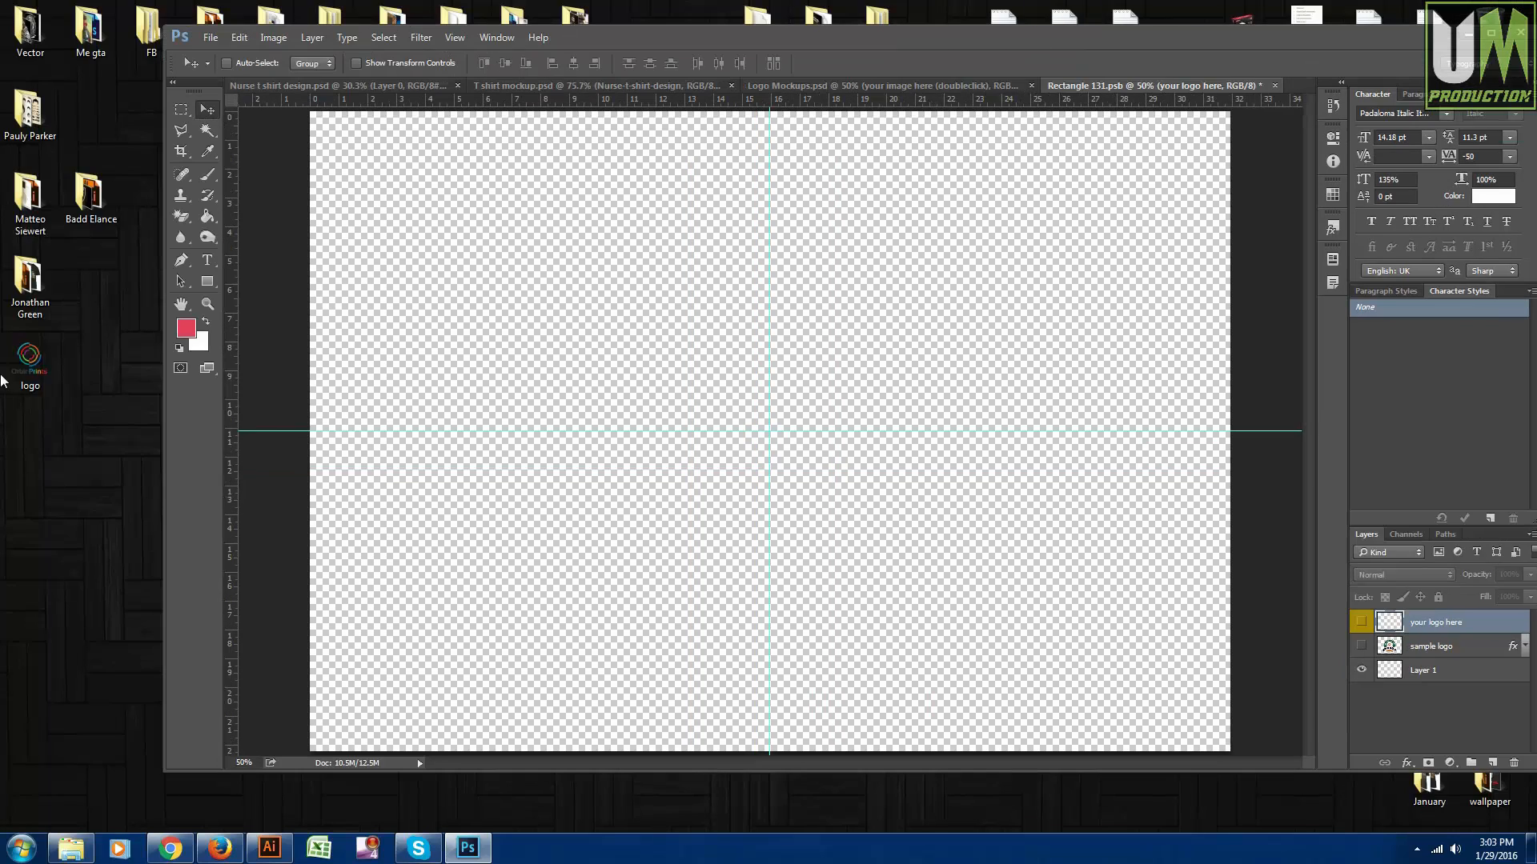
drag(30, 358, 774, 318)
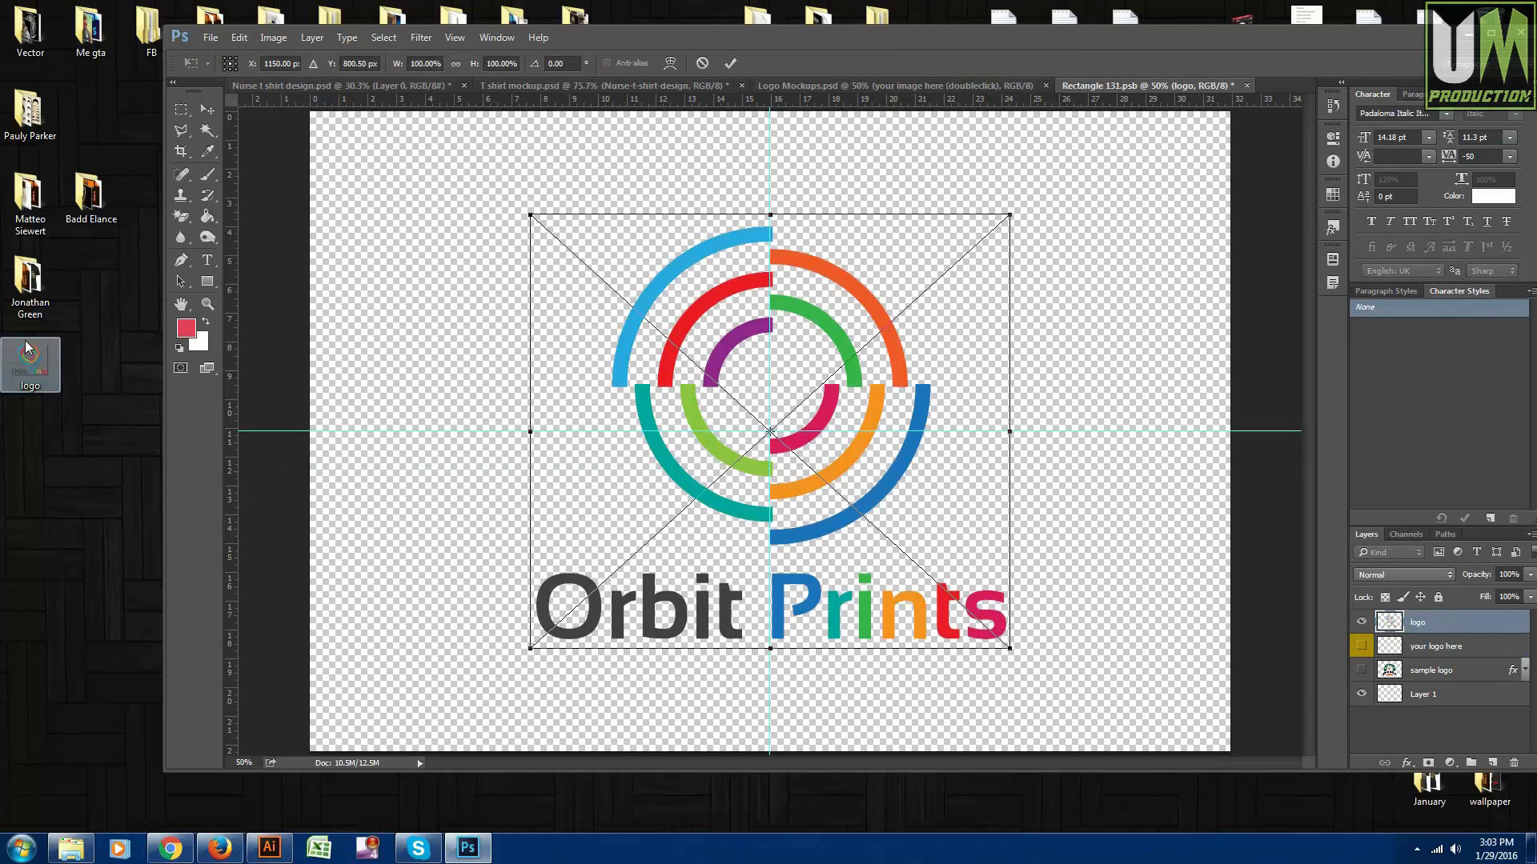
double_click(926, 35)
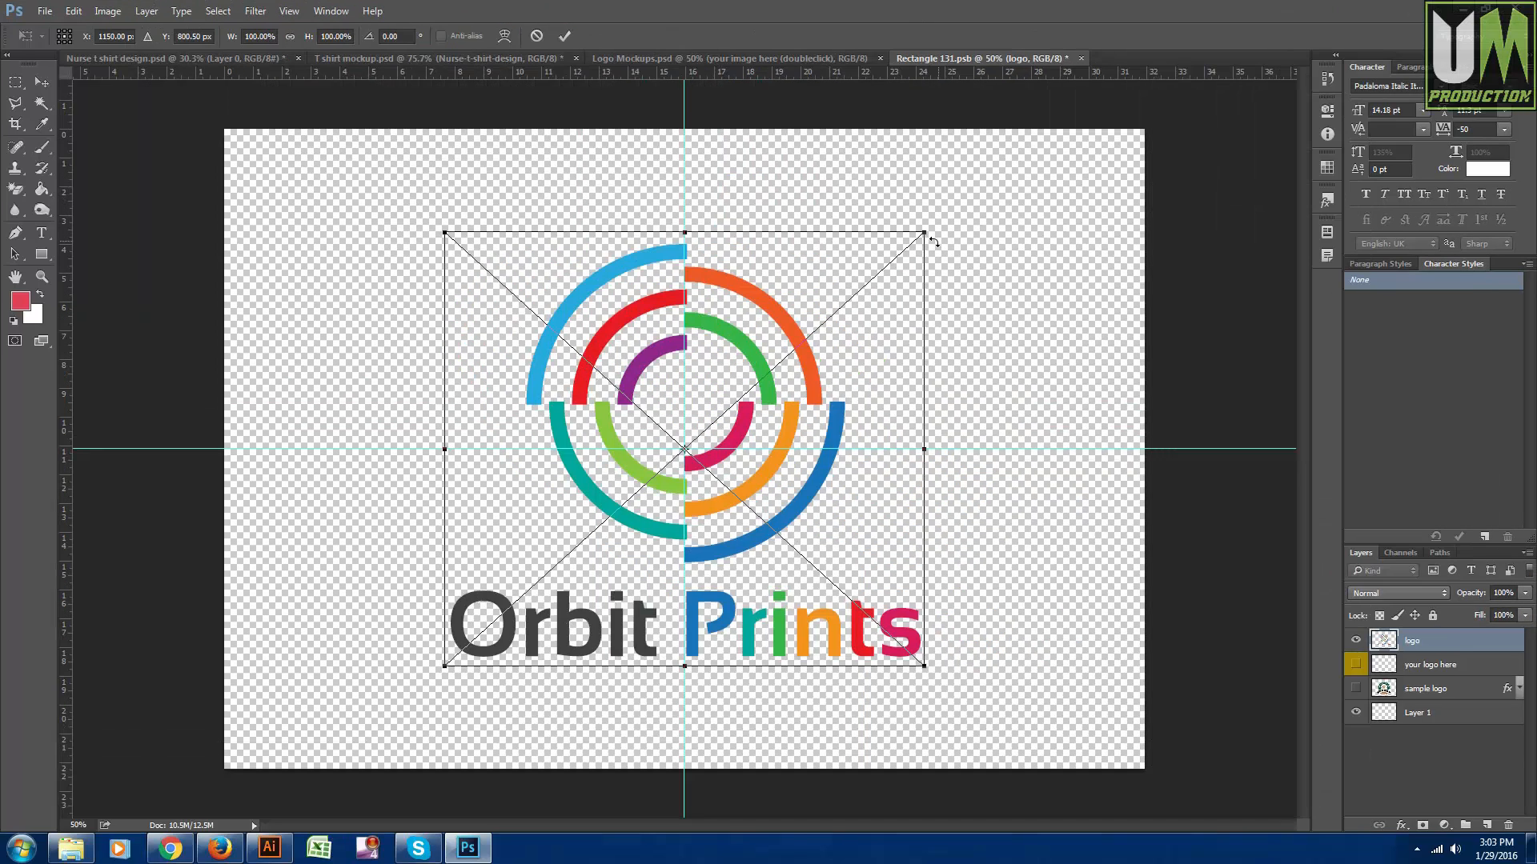
- Scale the placed logo up to about 100.4%, nudge it down and sideways onto the guide intersection, and commit the transform
drag(970, 190, 926, 236)
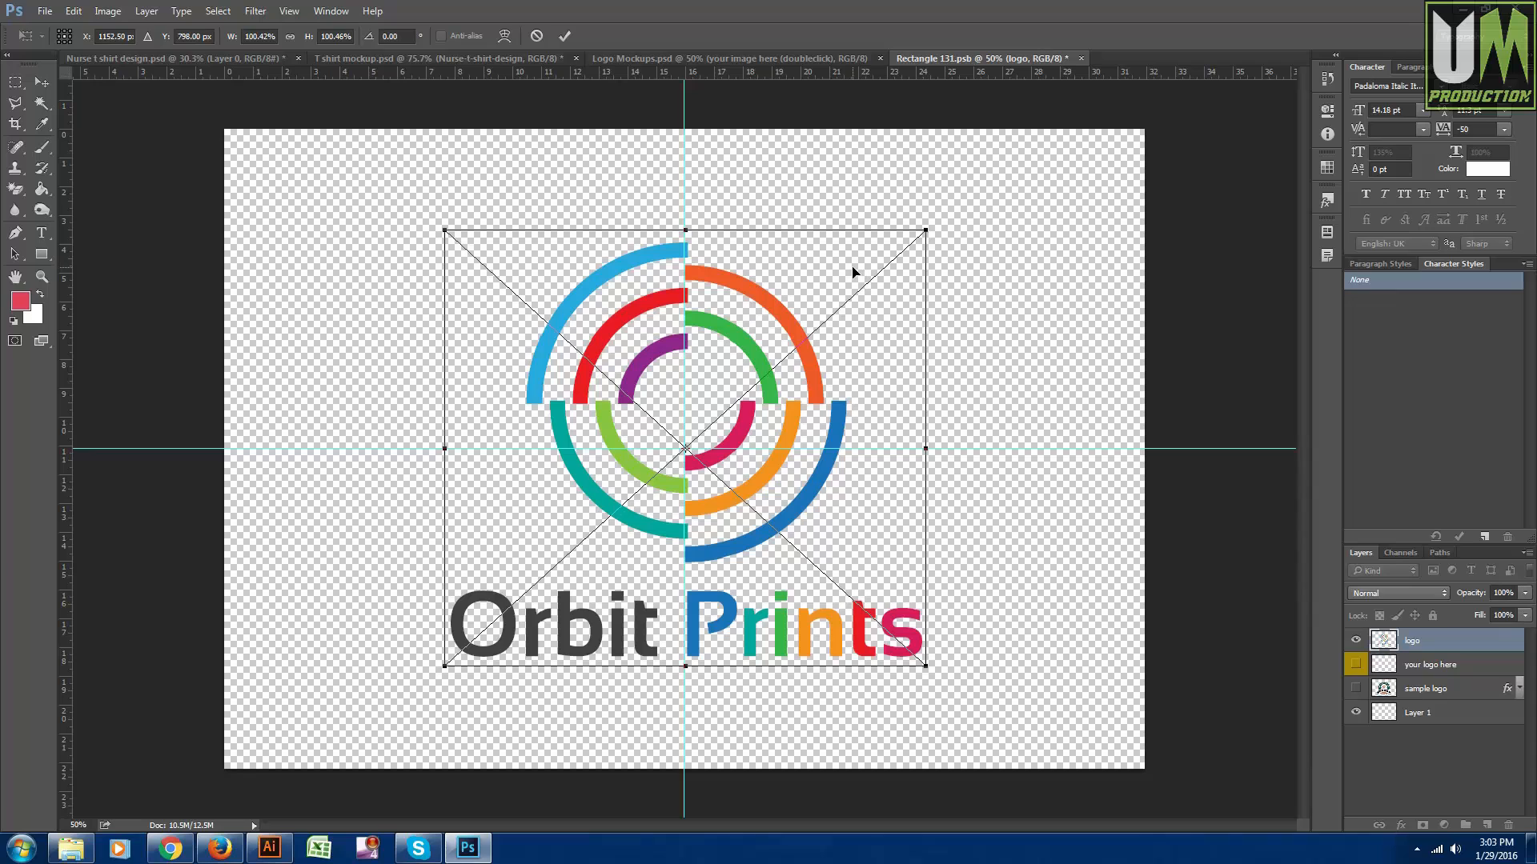
key(Down)
key(Left)
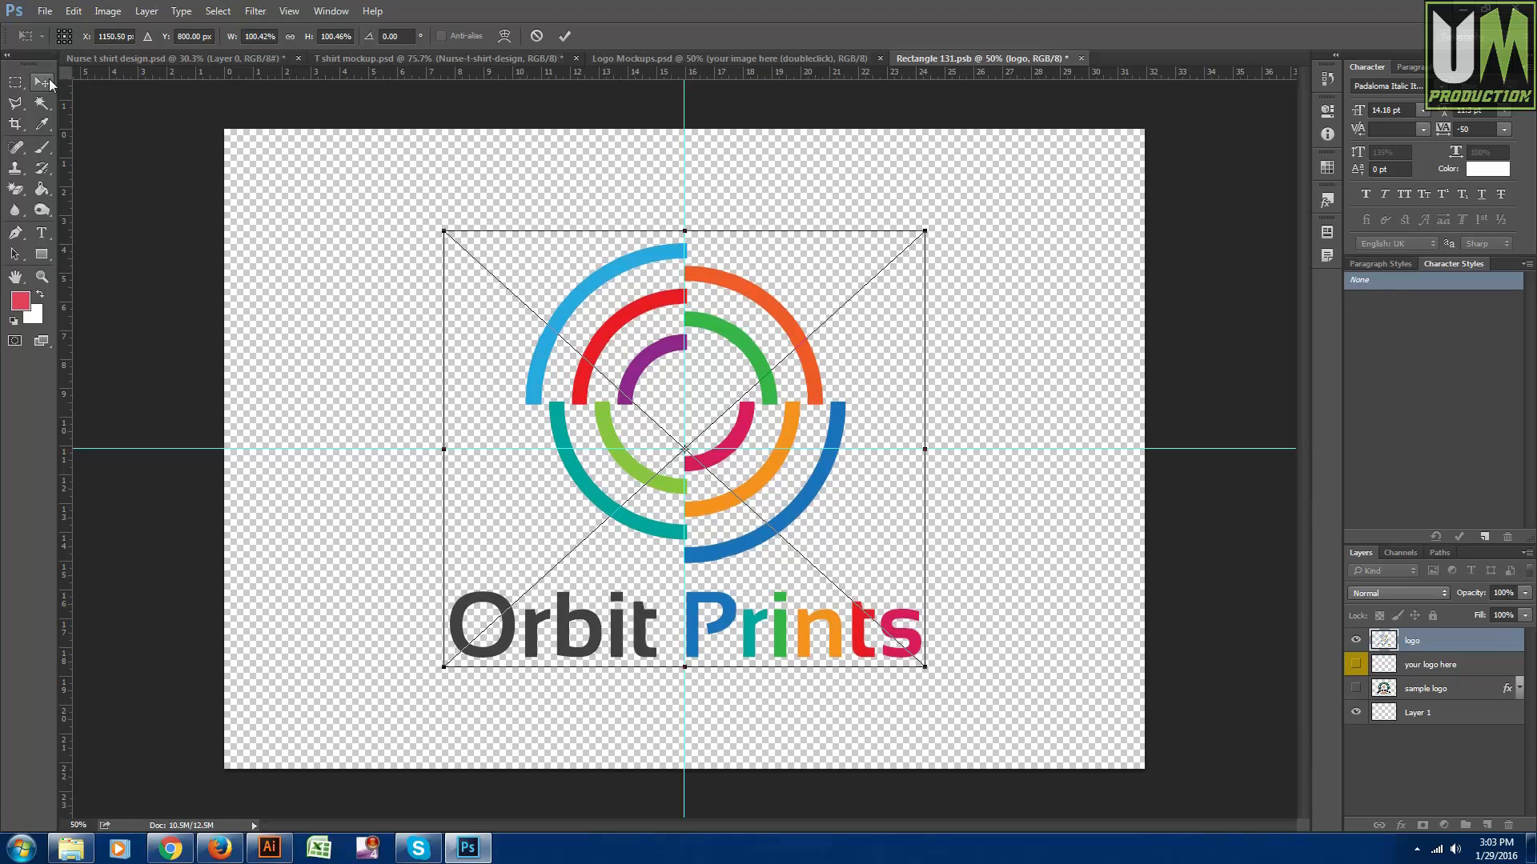
click(43, 82)
click(692, 322)
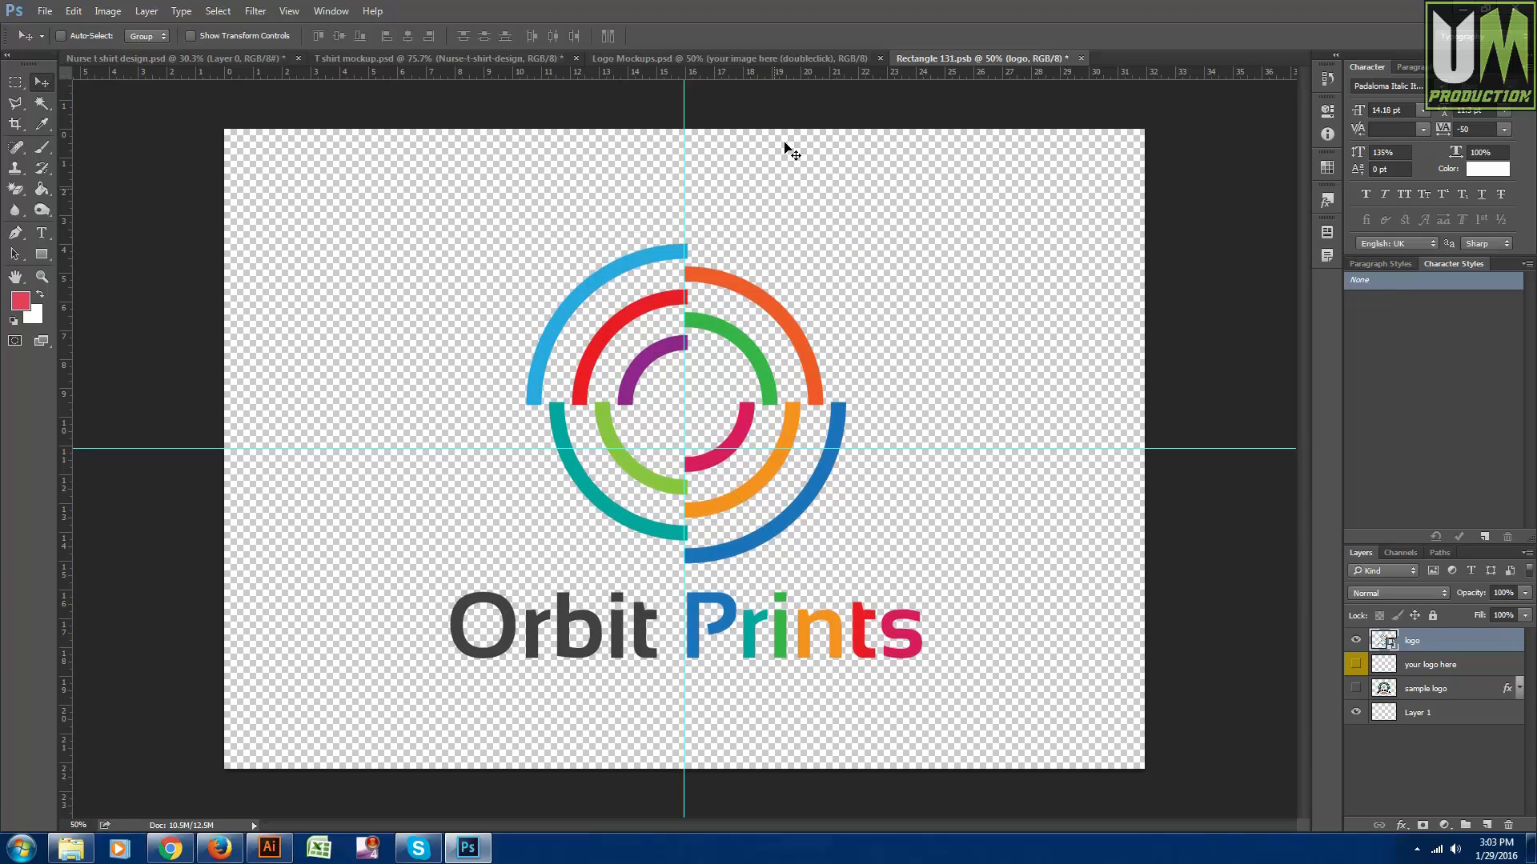
- Save the smart object contents and check the updated Orbit Prints logo in the Logo Mockups document
click(44, 12)
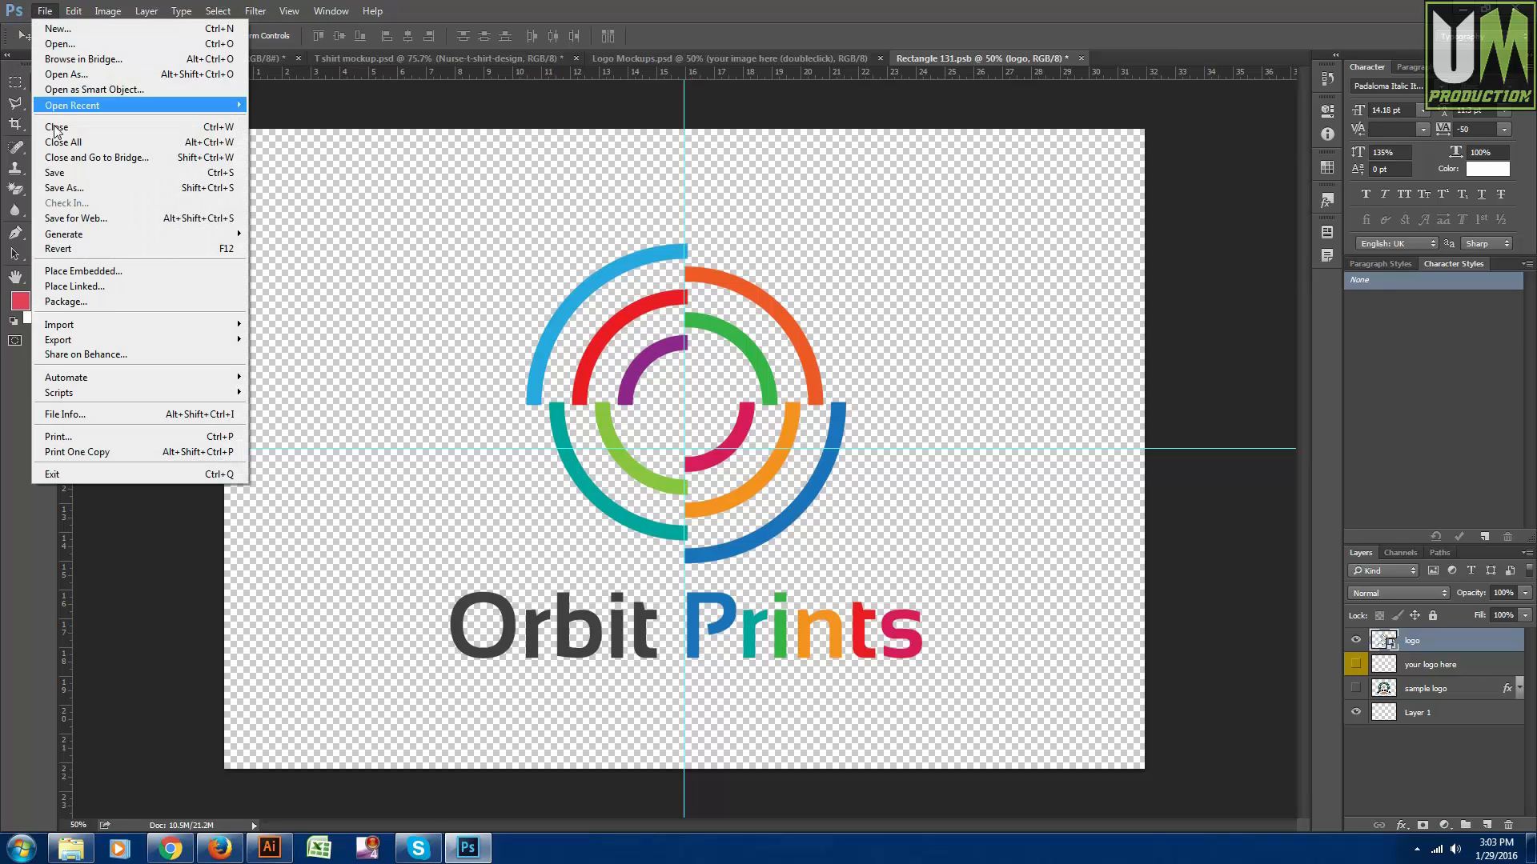
click(70, 173)
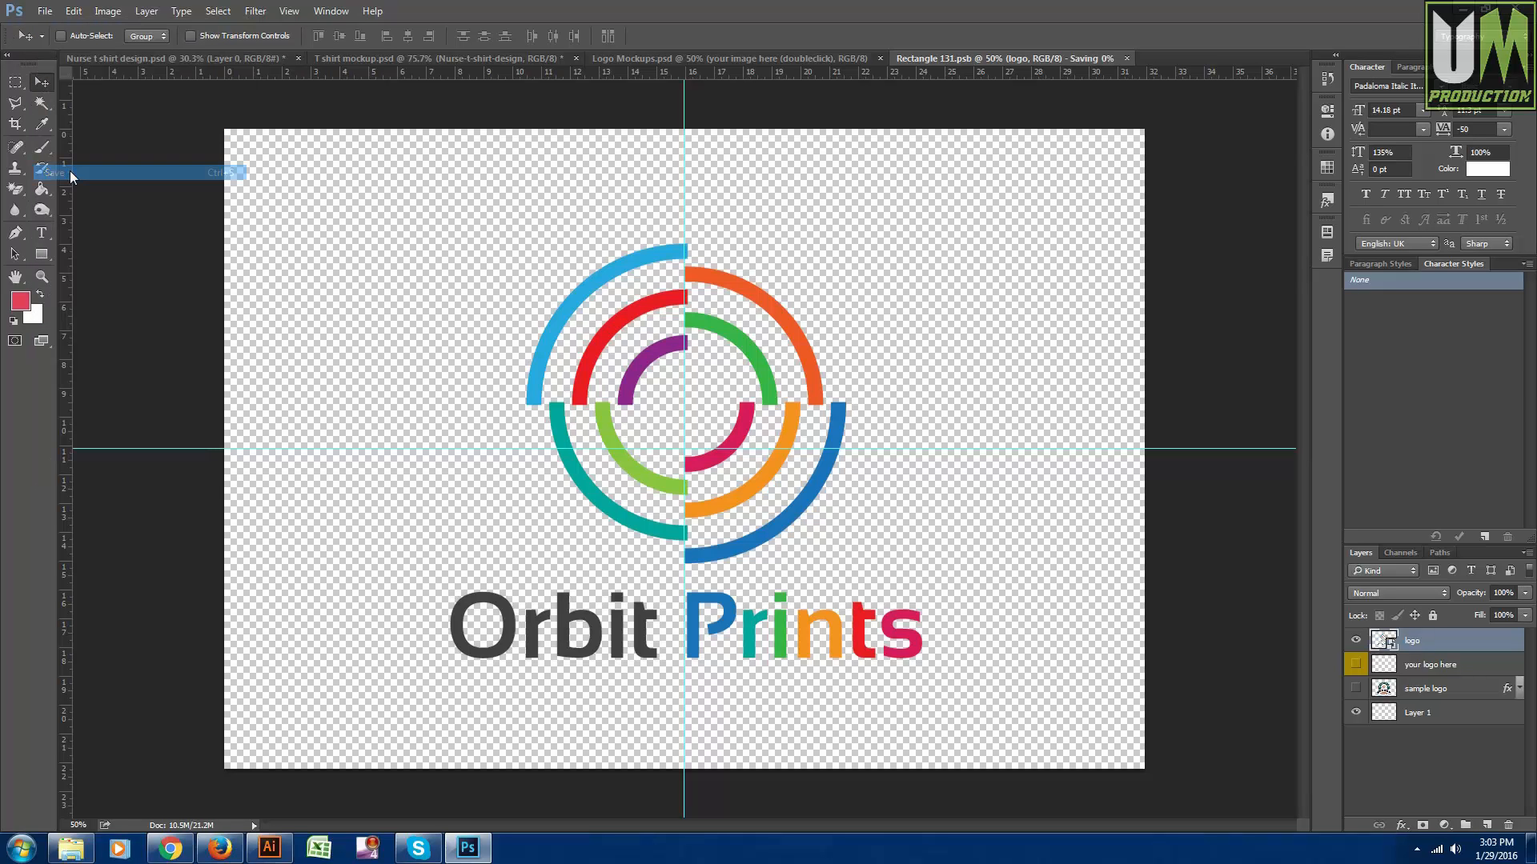
click(845, 59)
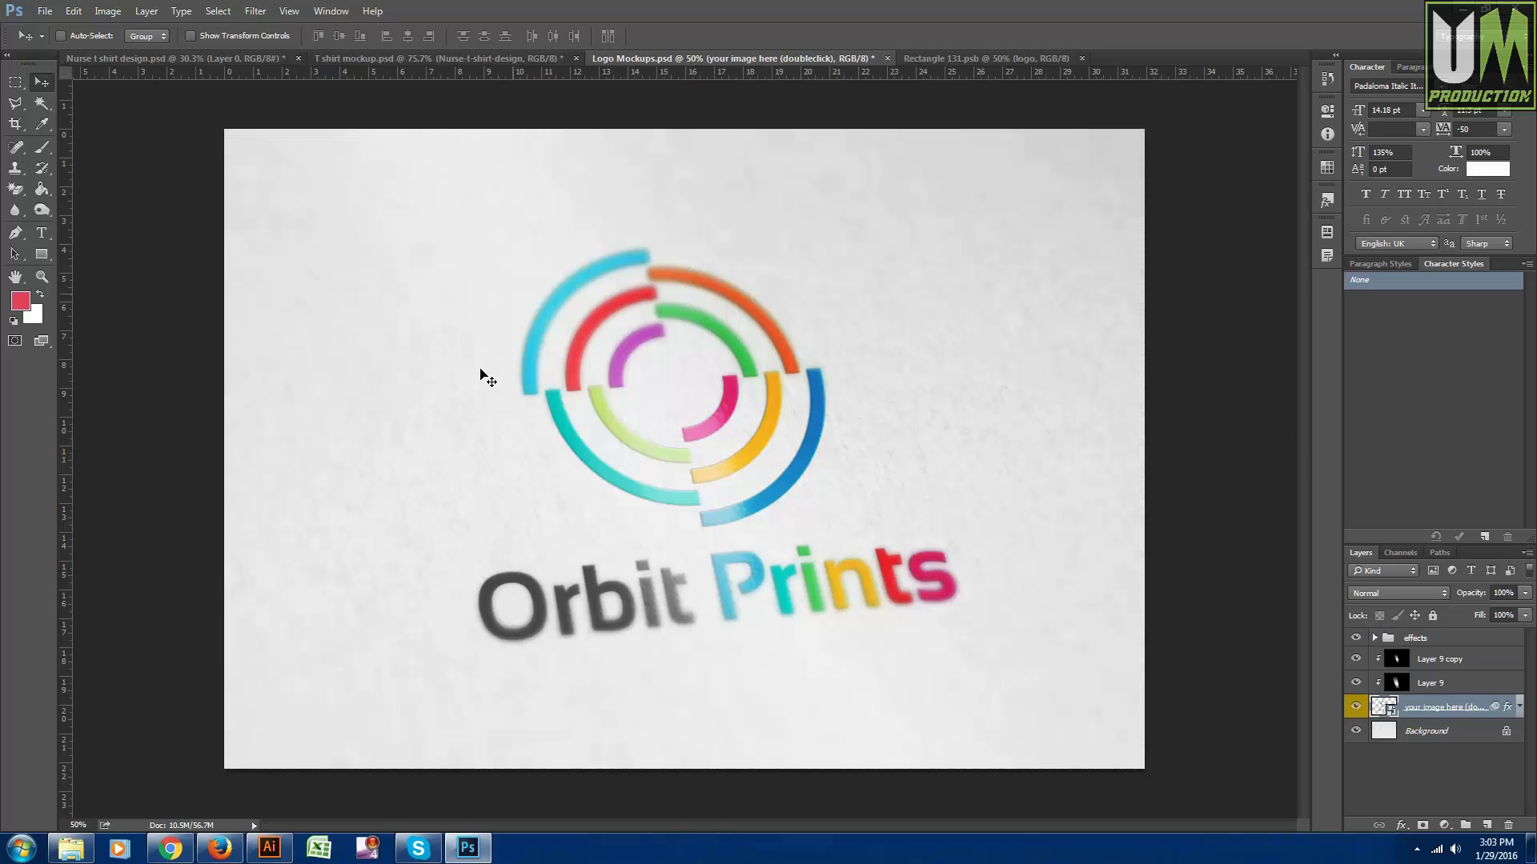
scroll(875, 385, down, 4)
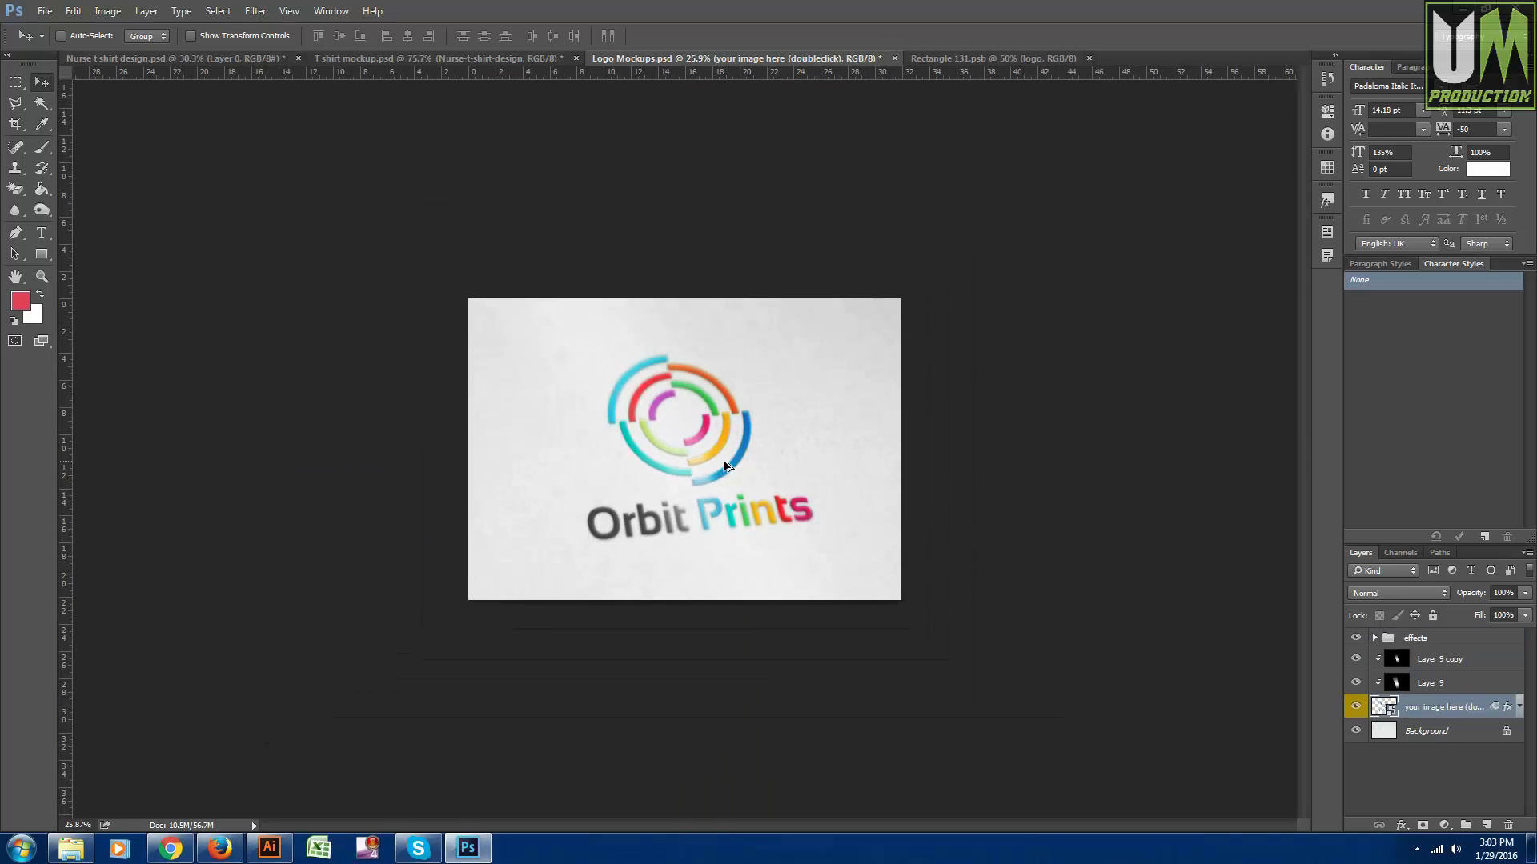
scroll(725, 466, up, 4)
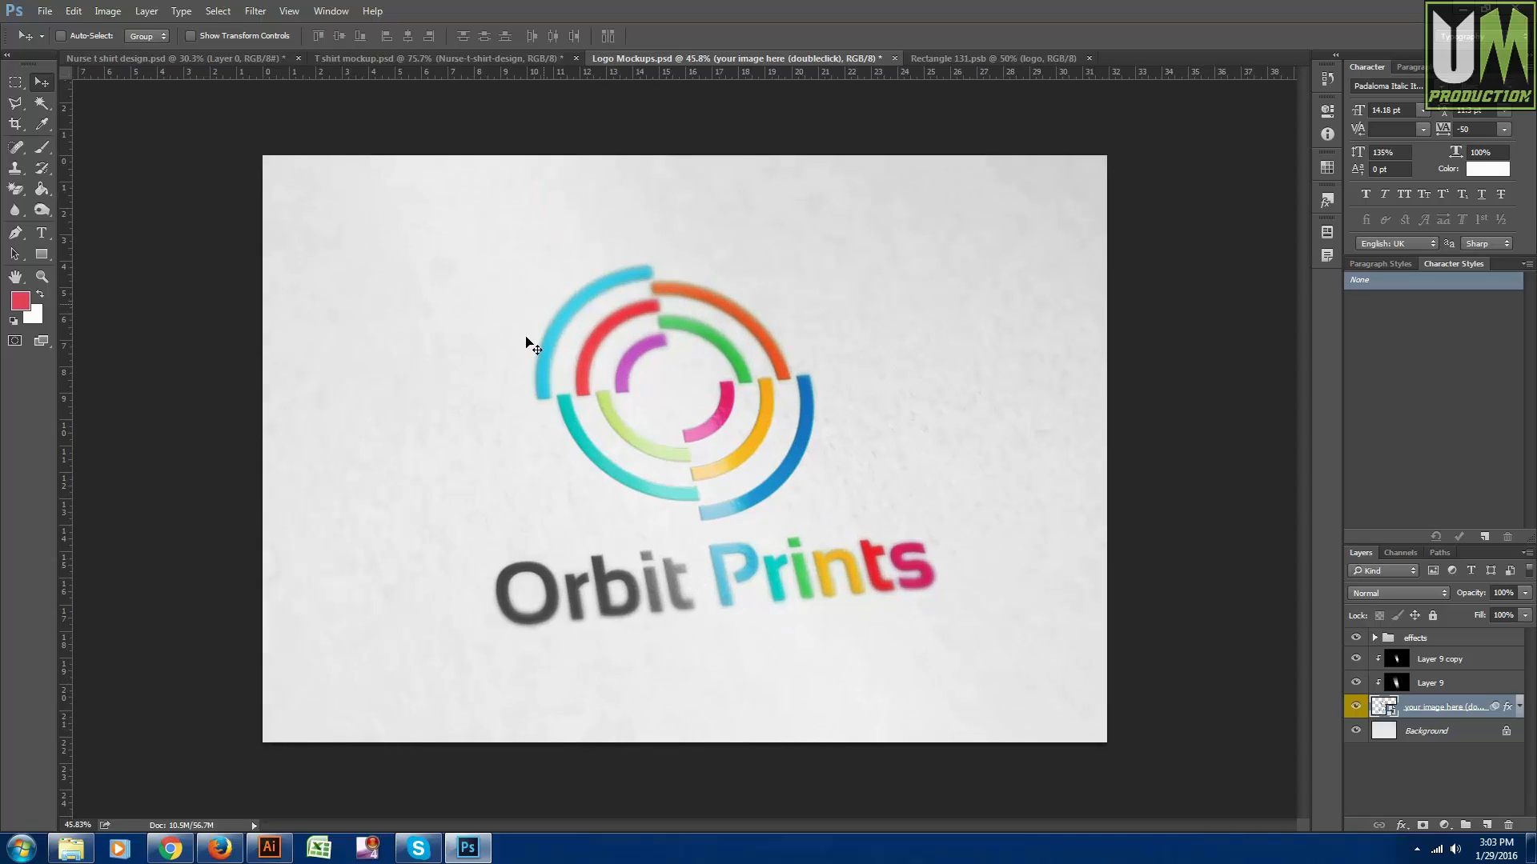
scroll(688, 443, up, 1)
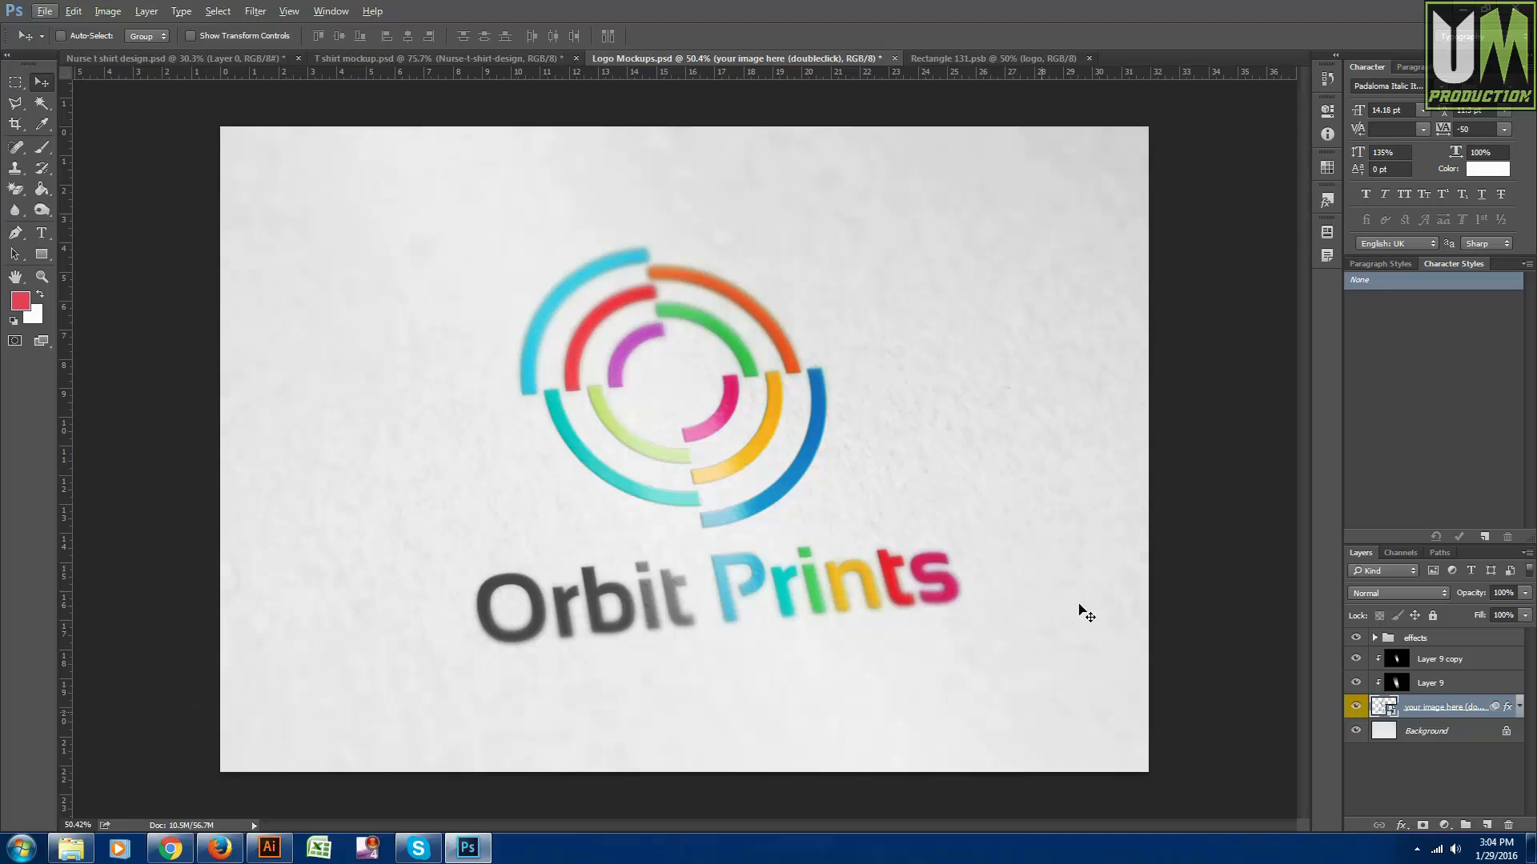
scroll(832, 436, down, 1)
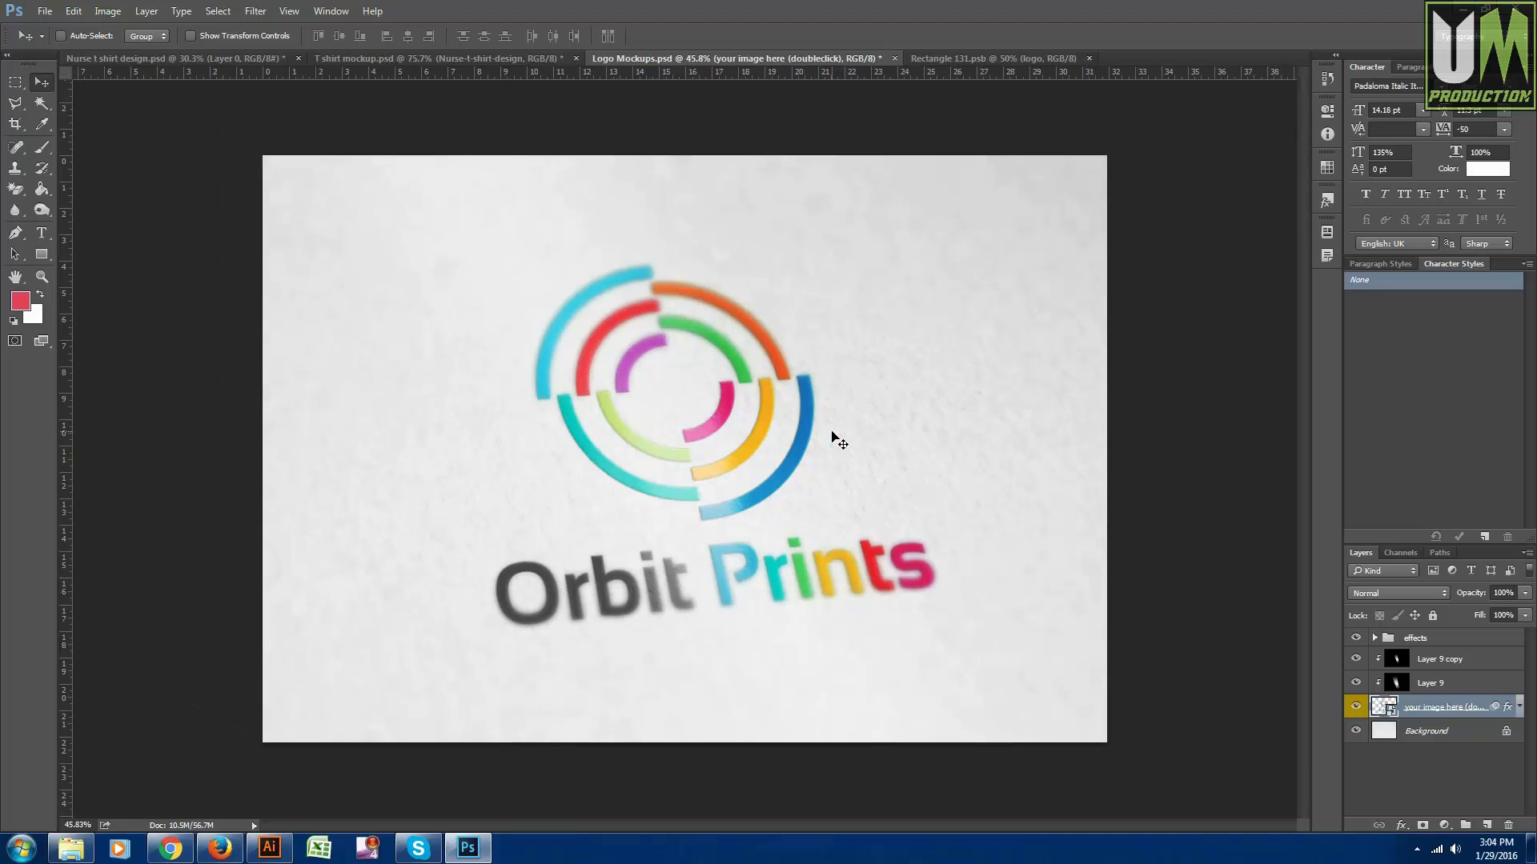
scroll(832, 442, down, 1)
scroll(760, 517, up, 2)
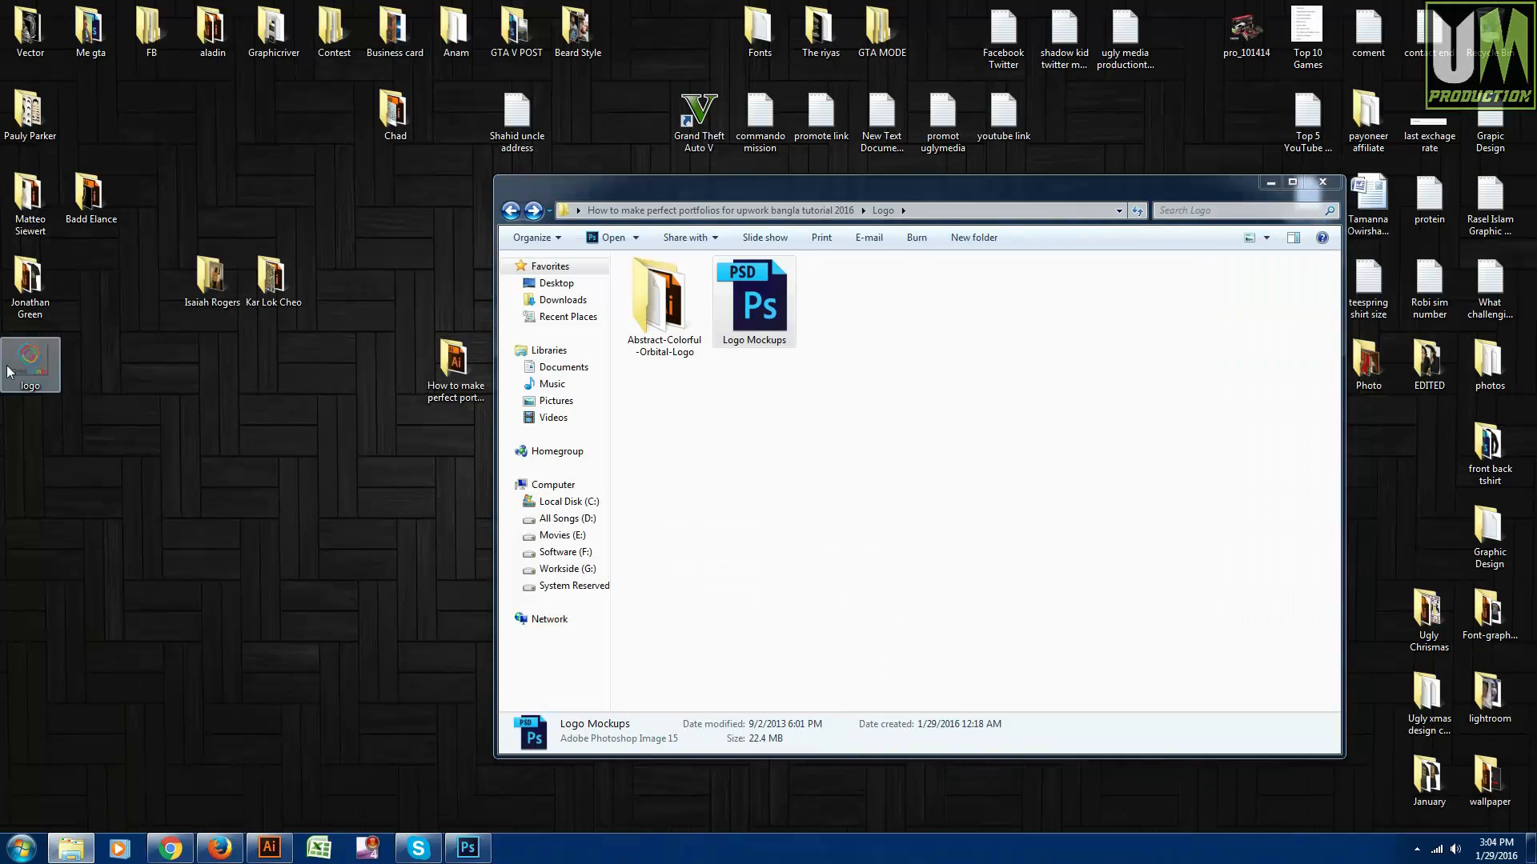
- View the original logo PNG from the desktop and compare it with the mockup
double_click(9, 372)
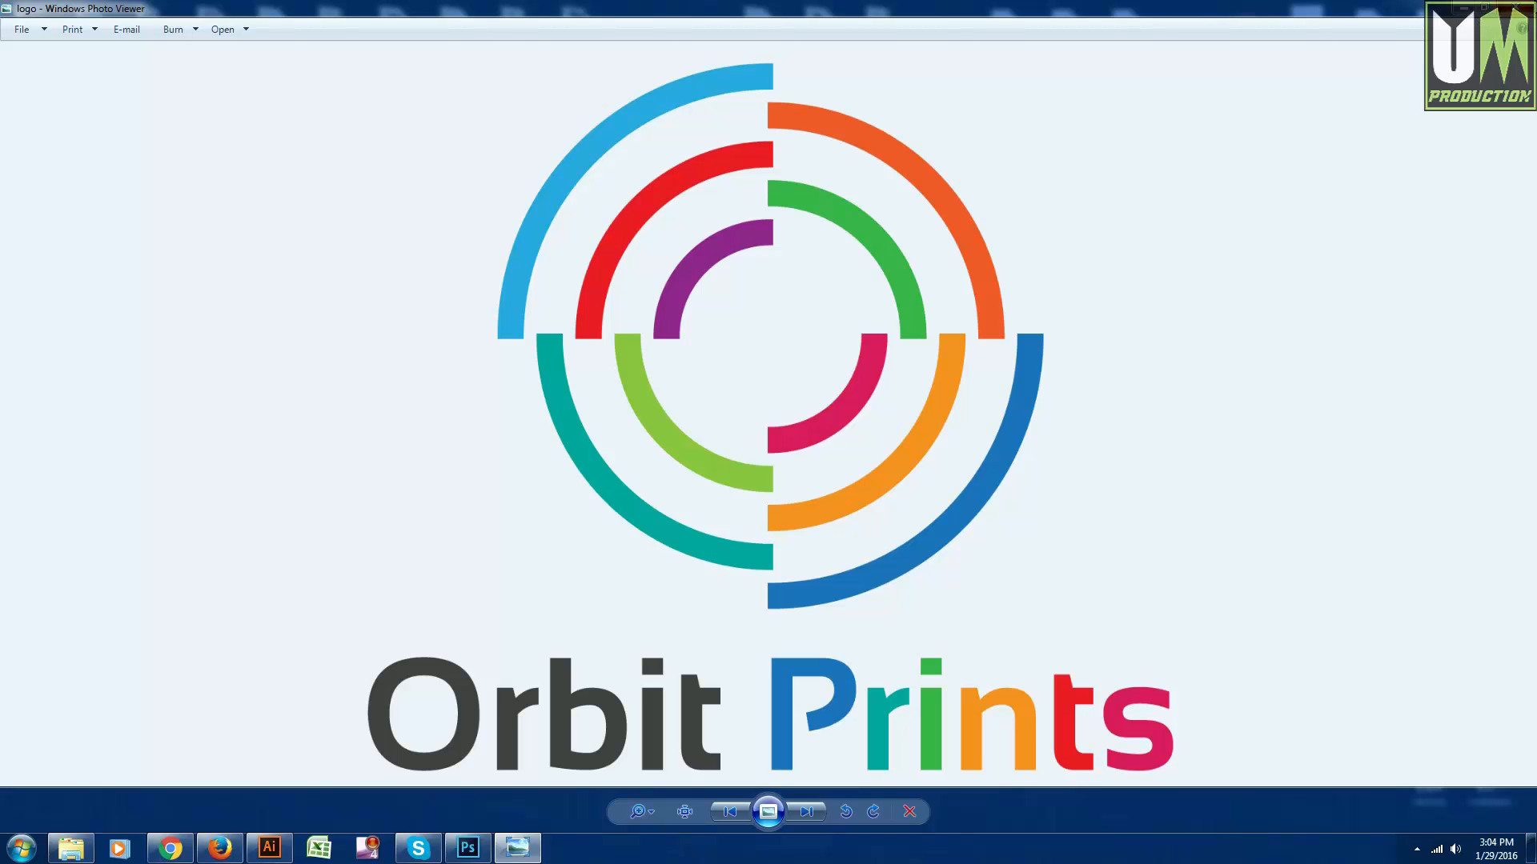
click(1516, 7)
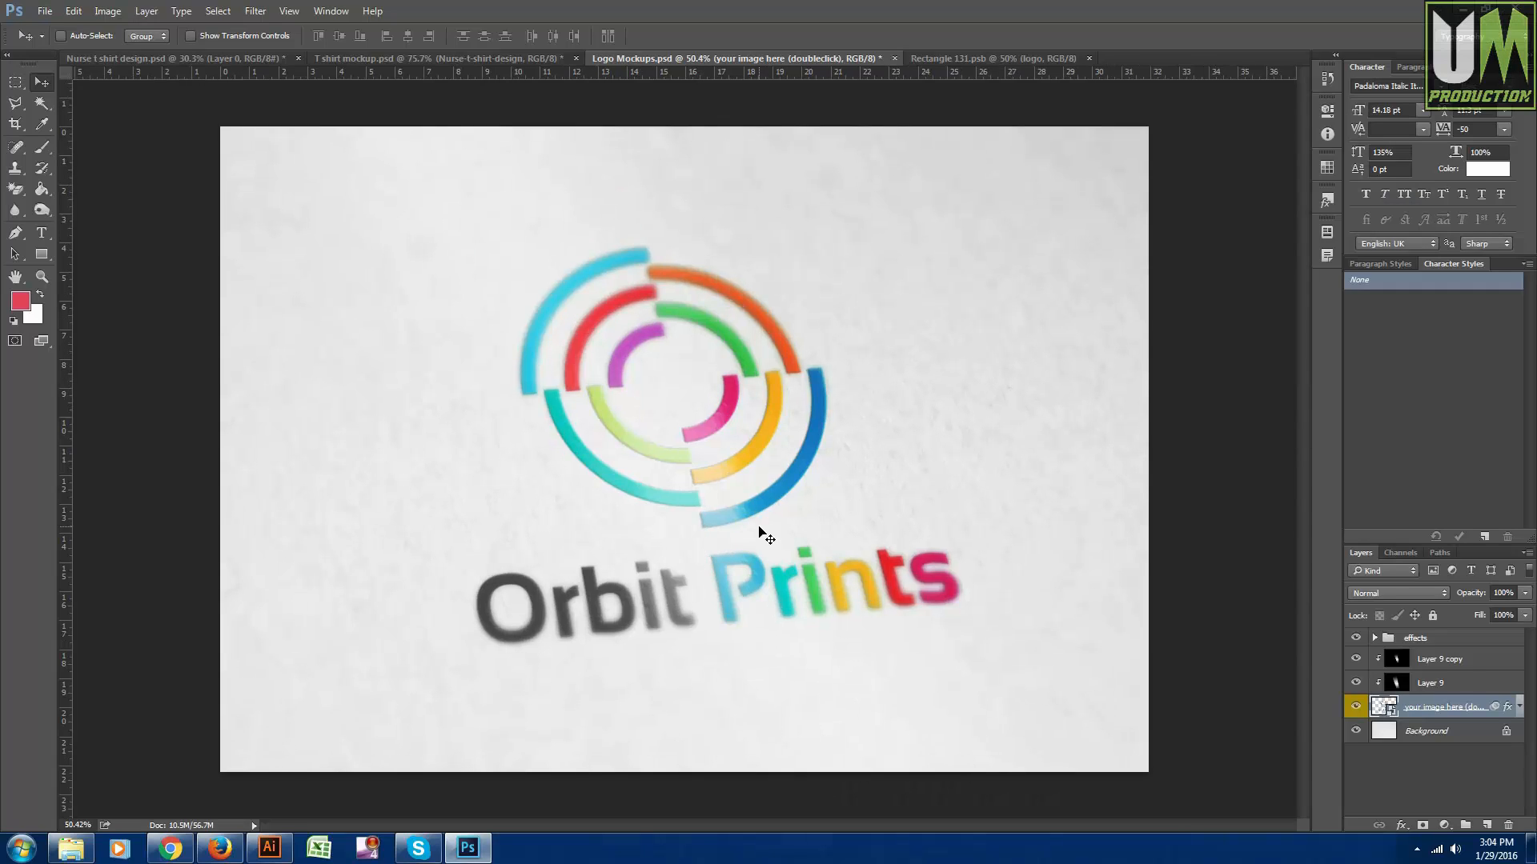
scroll(759, 532, down, 1)
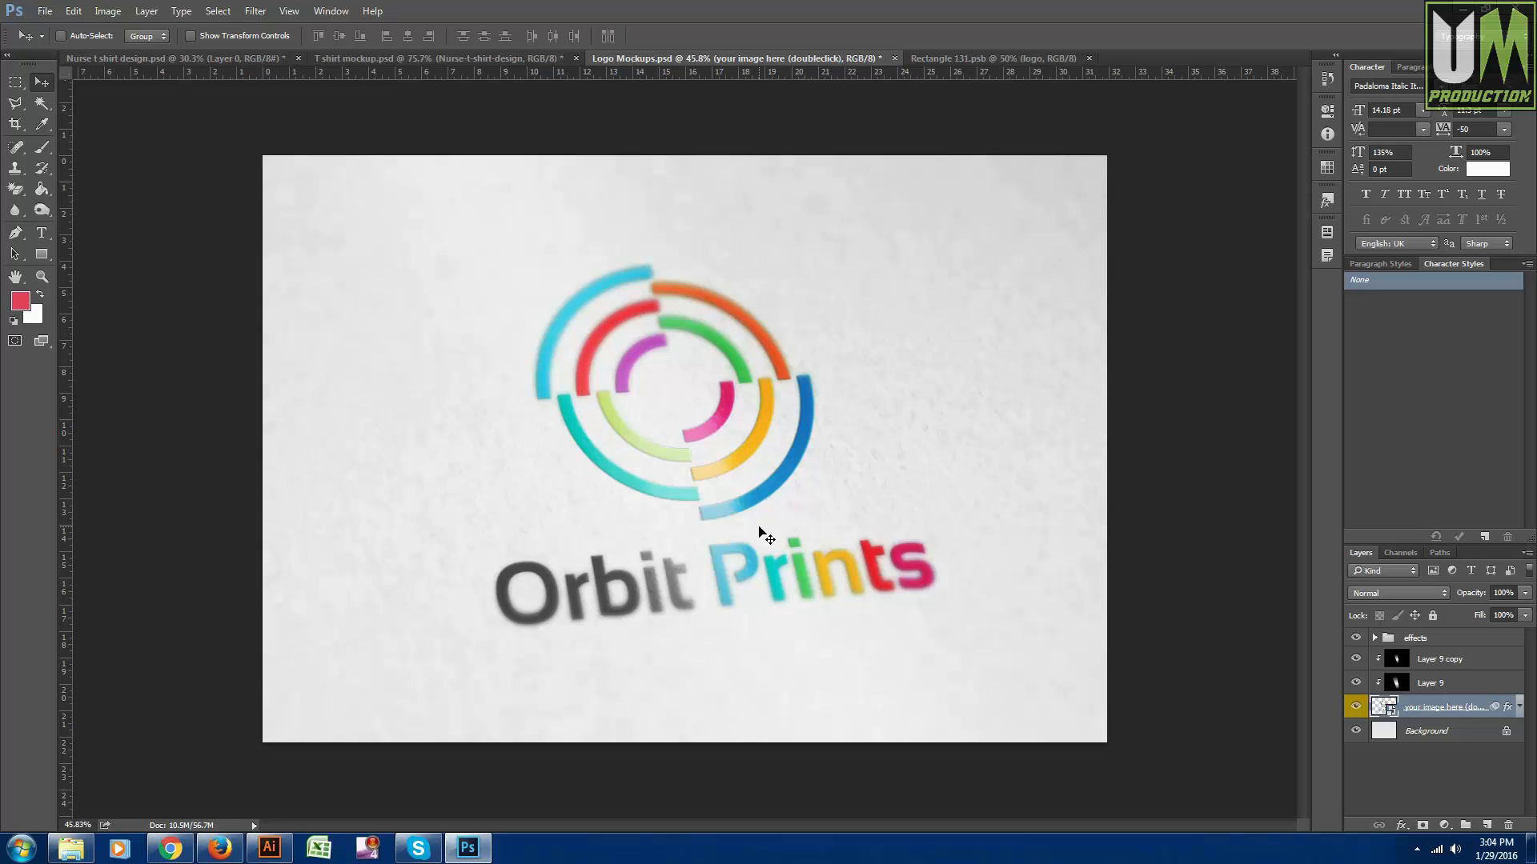
- Export the mockup for web as a High-quality JPEG, 1000 px wide, to the desktop as "Logo-Mockups"
click(46, 13)
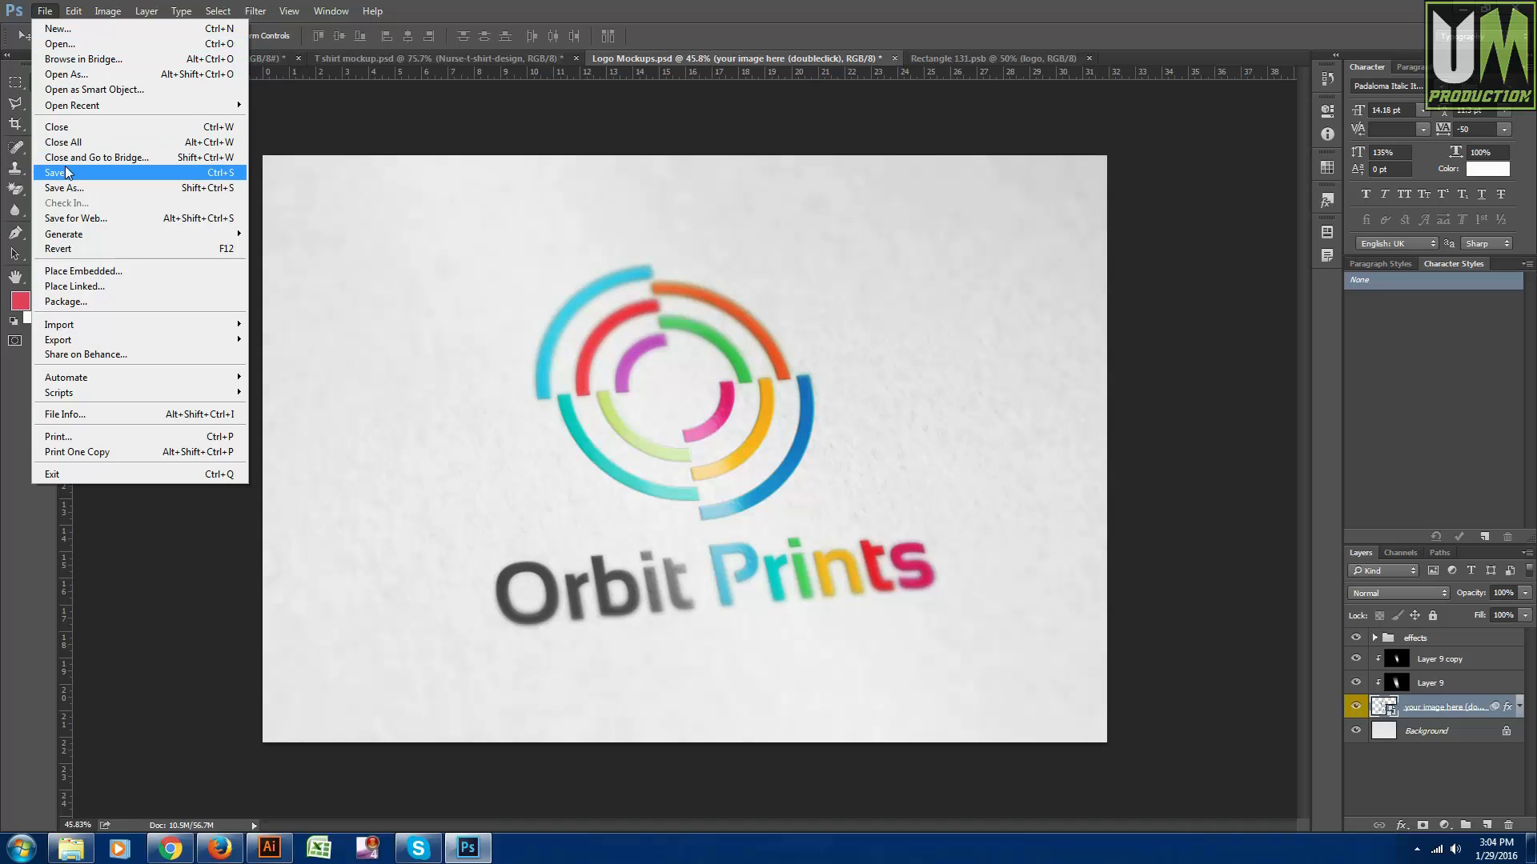
click(80, 221)
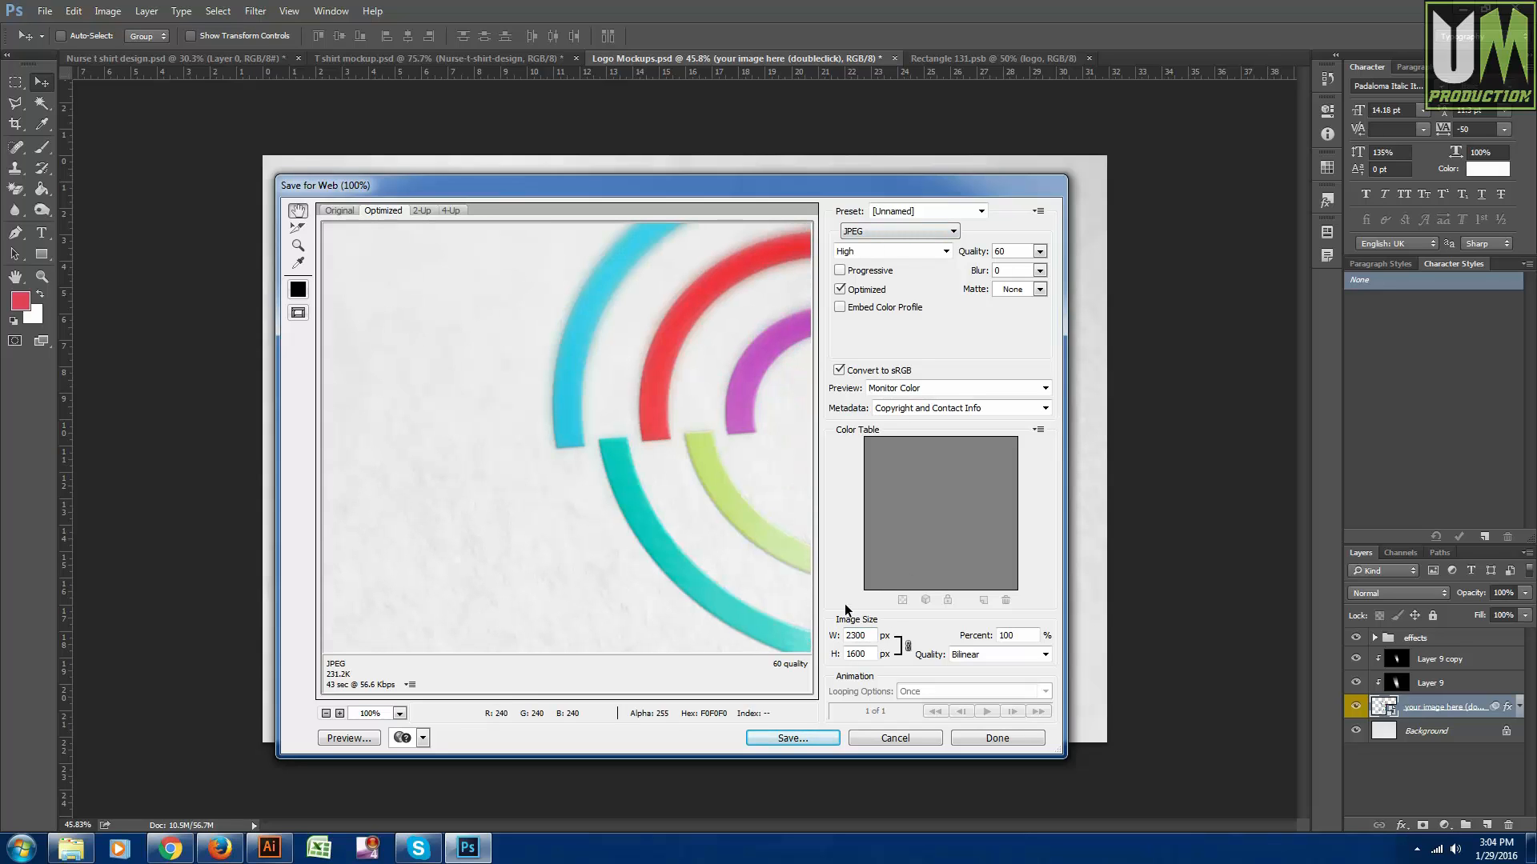
double_click(856, 636)
text(1000)
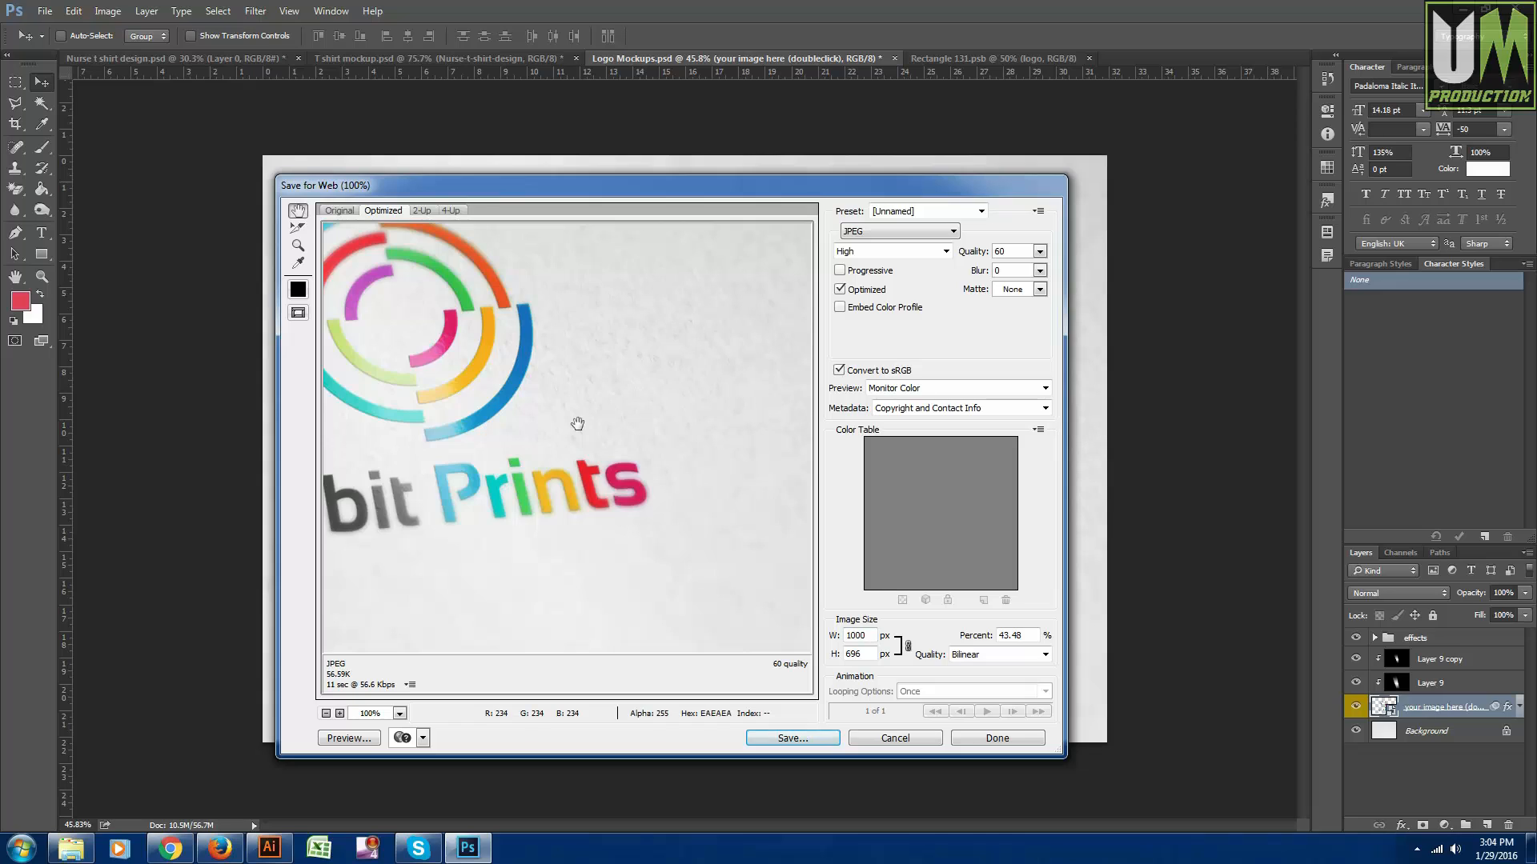
drag(874, 637, 809, 629)
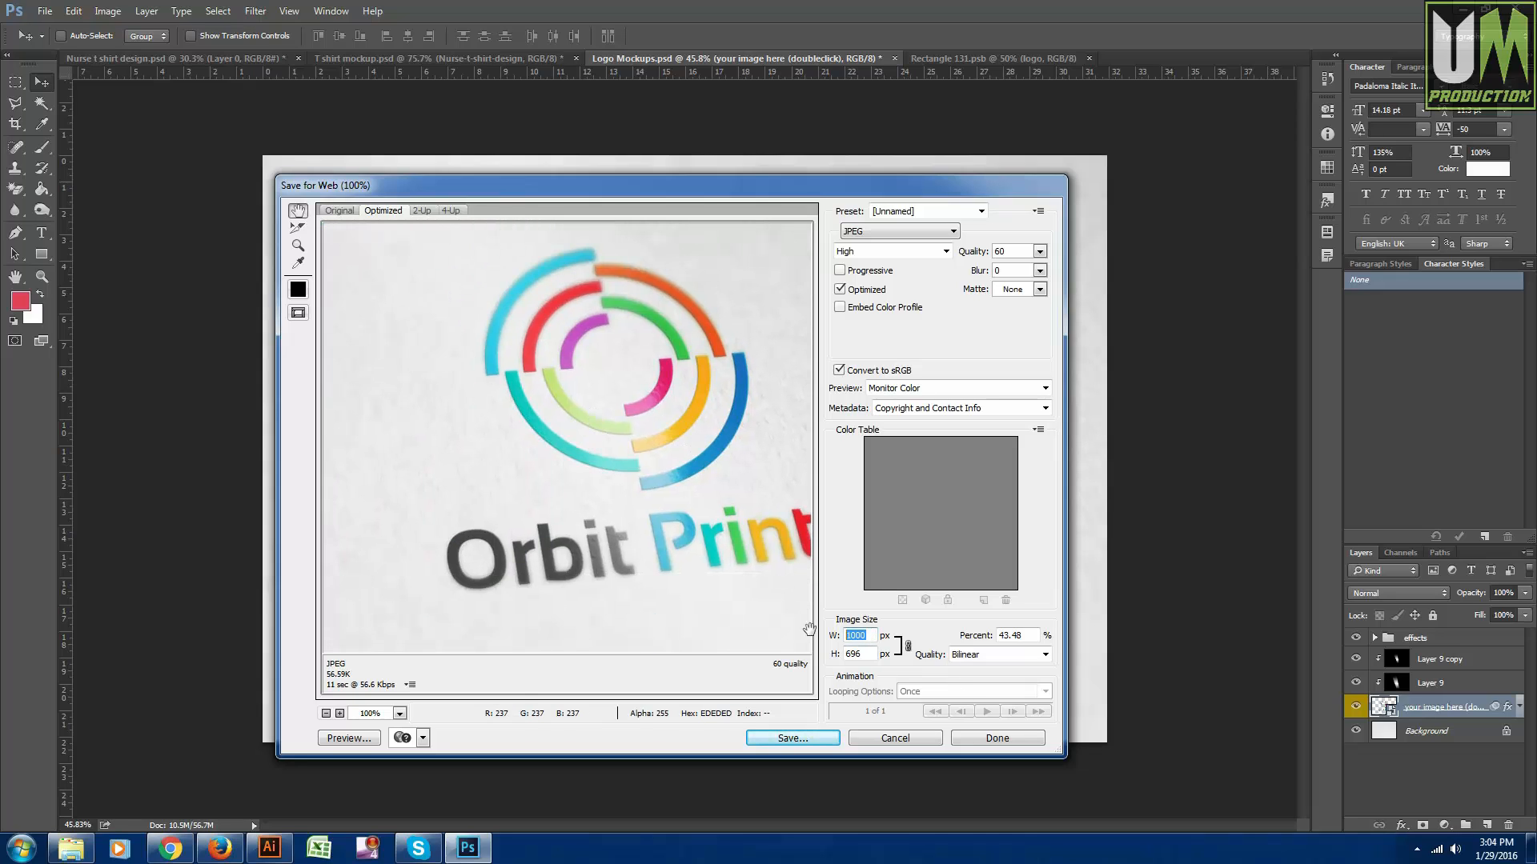
click(665, 602)
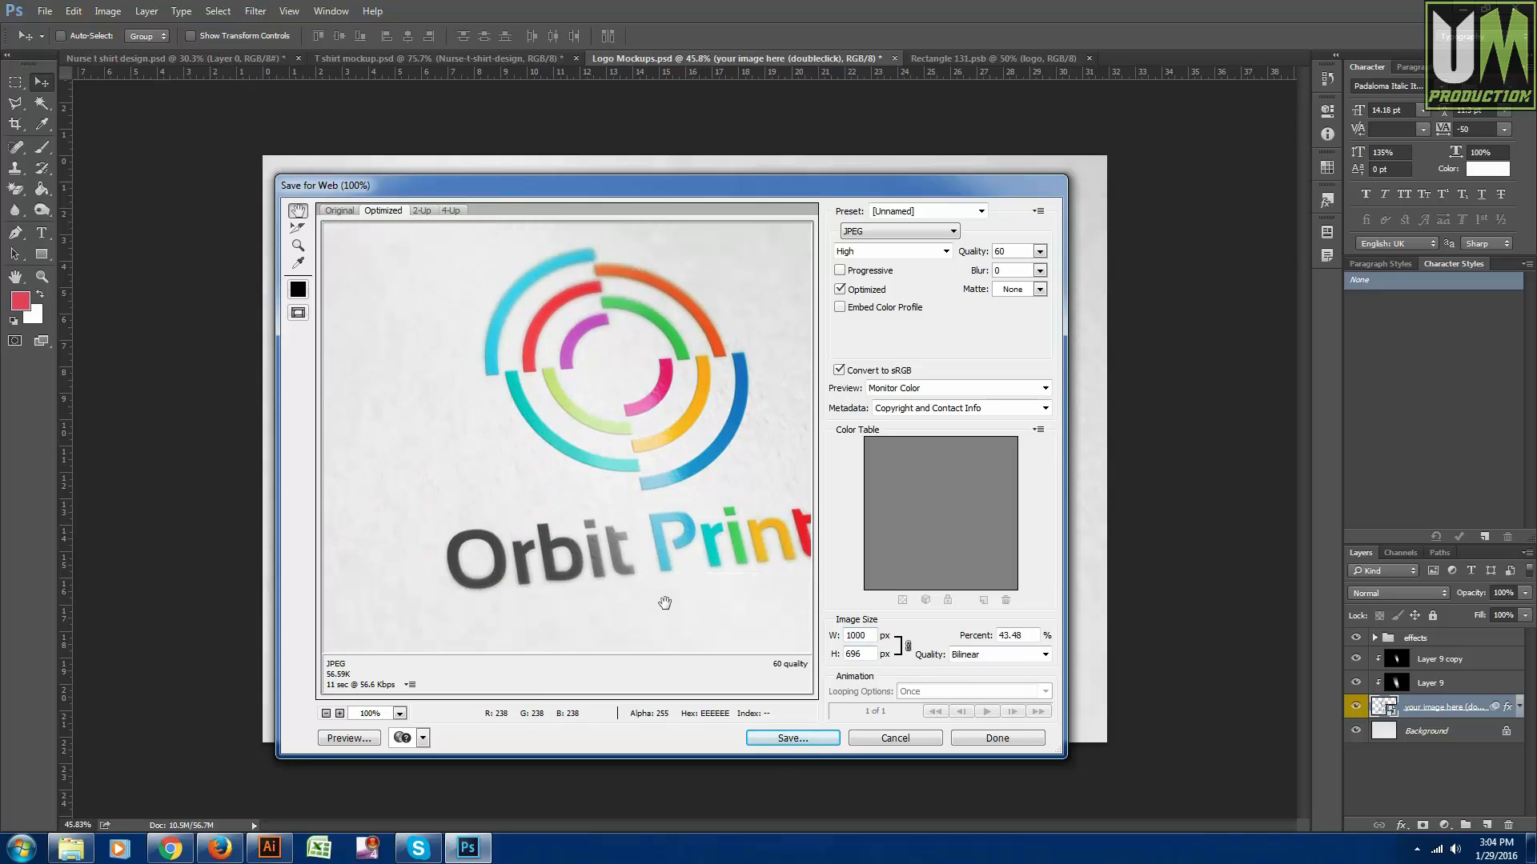
click(810, 738)
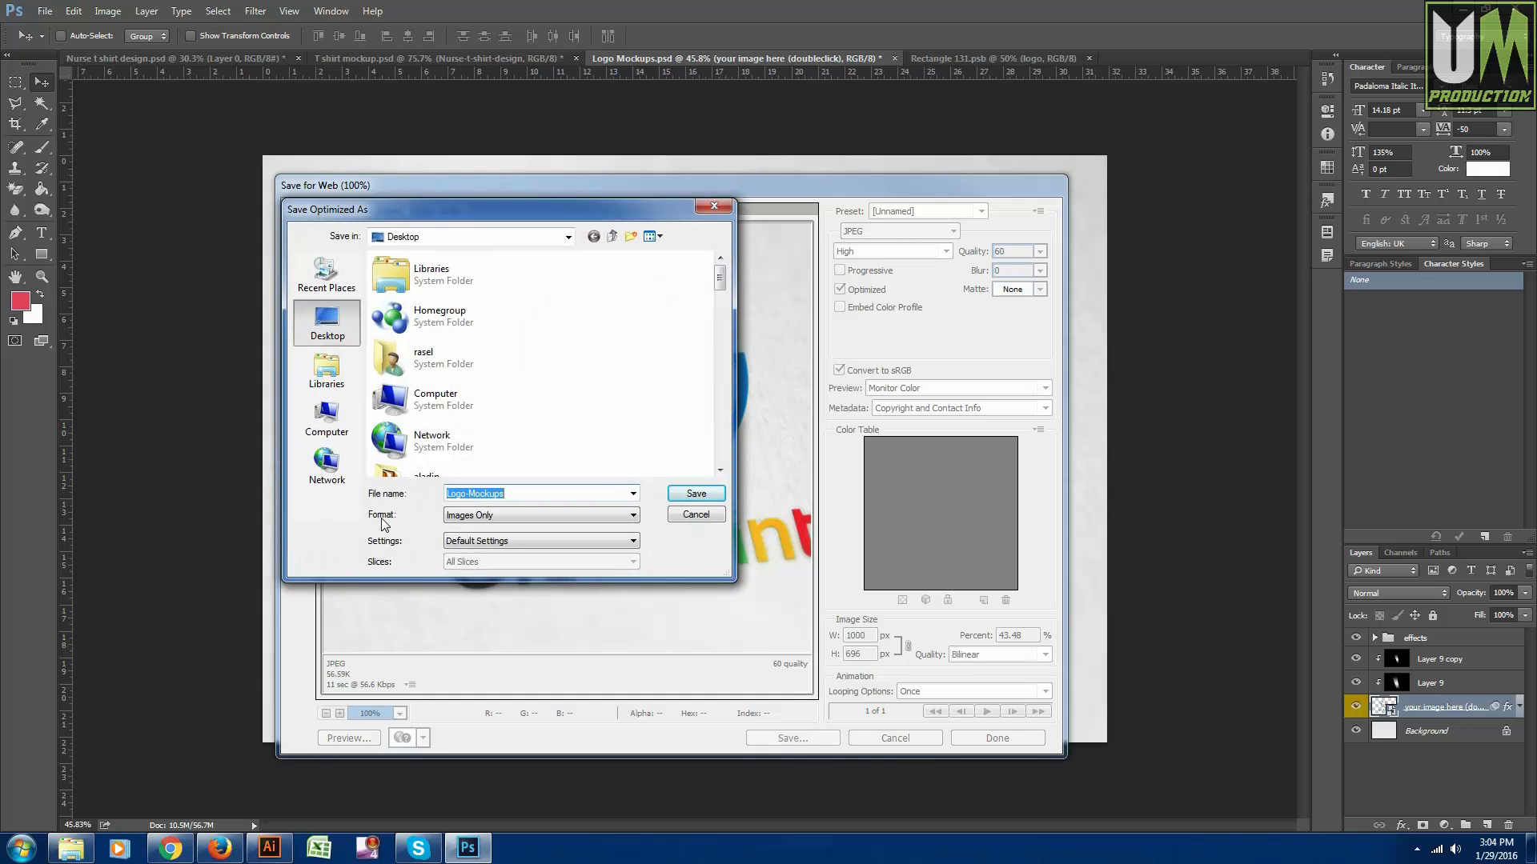
key(Return)
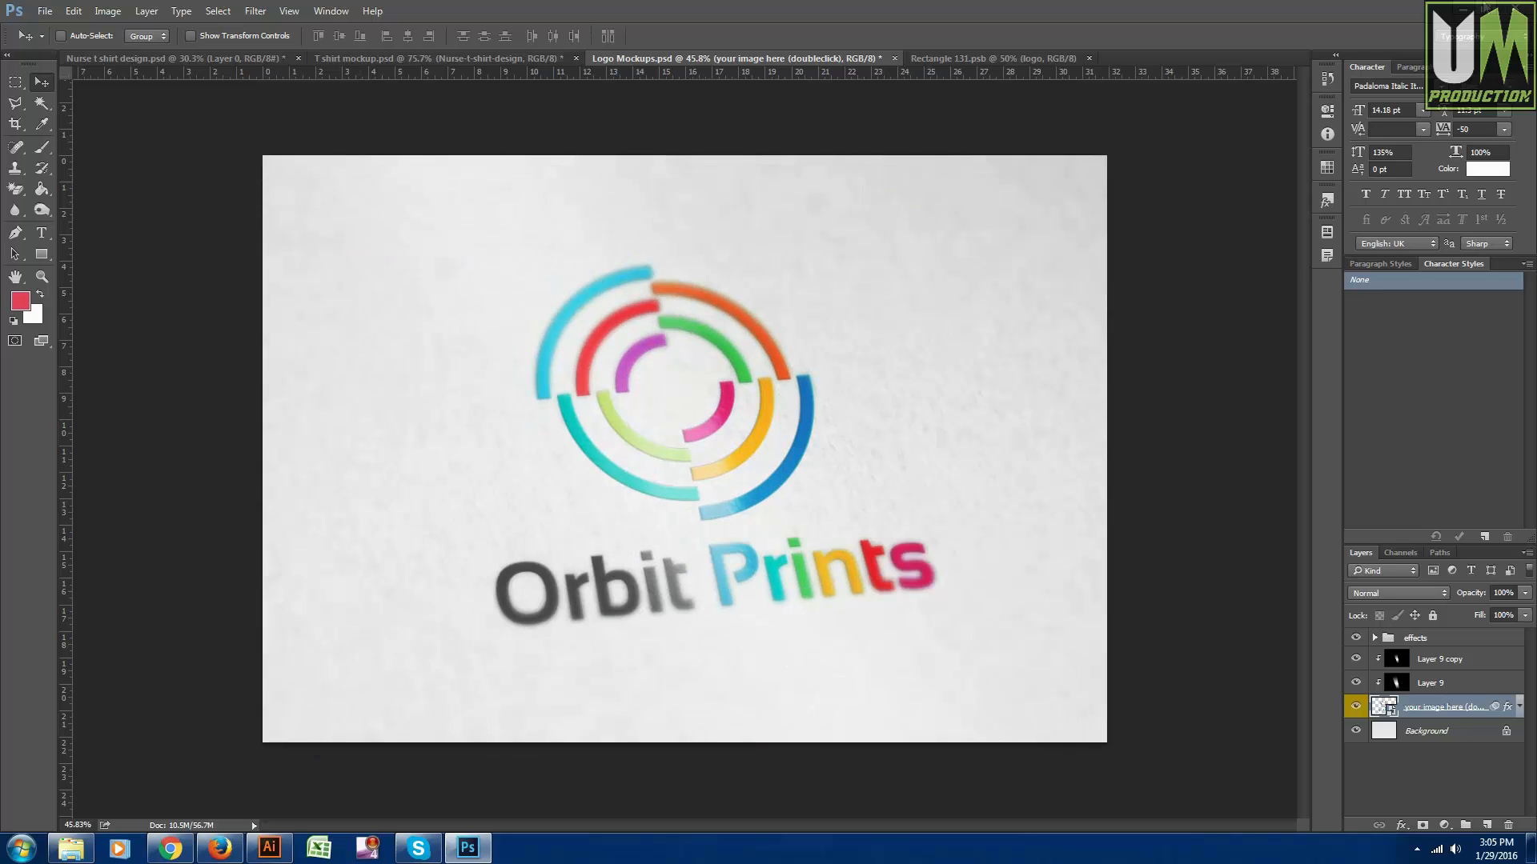
- View the exported Logo-Mockups image from the desktop and compare it with the plain logo image
click(1461, 8)
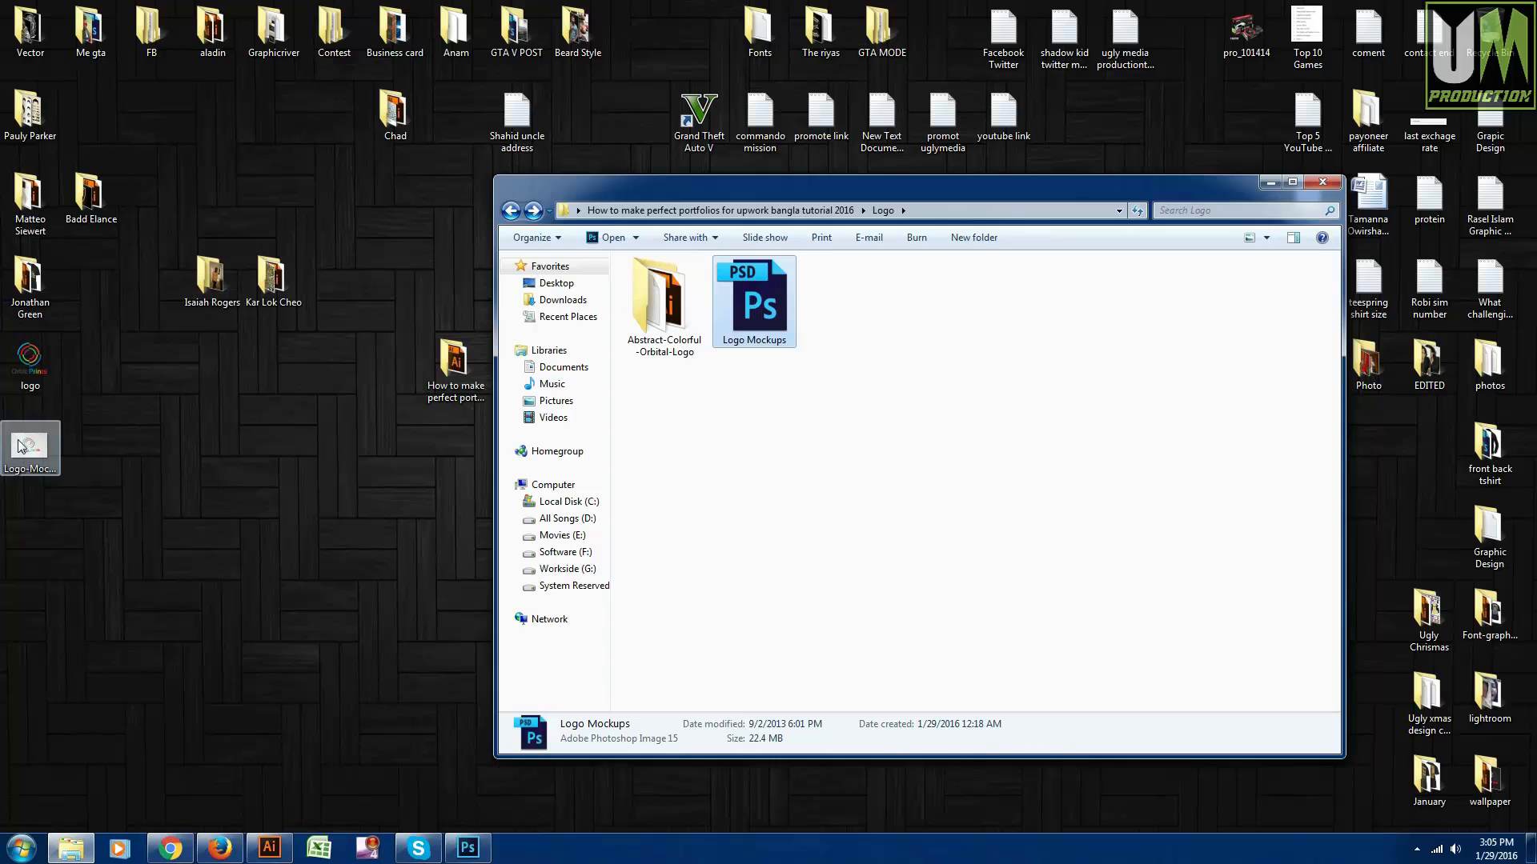
double_click(20, 446)
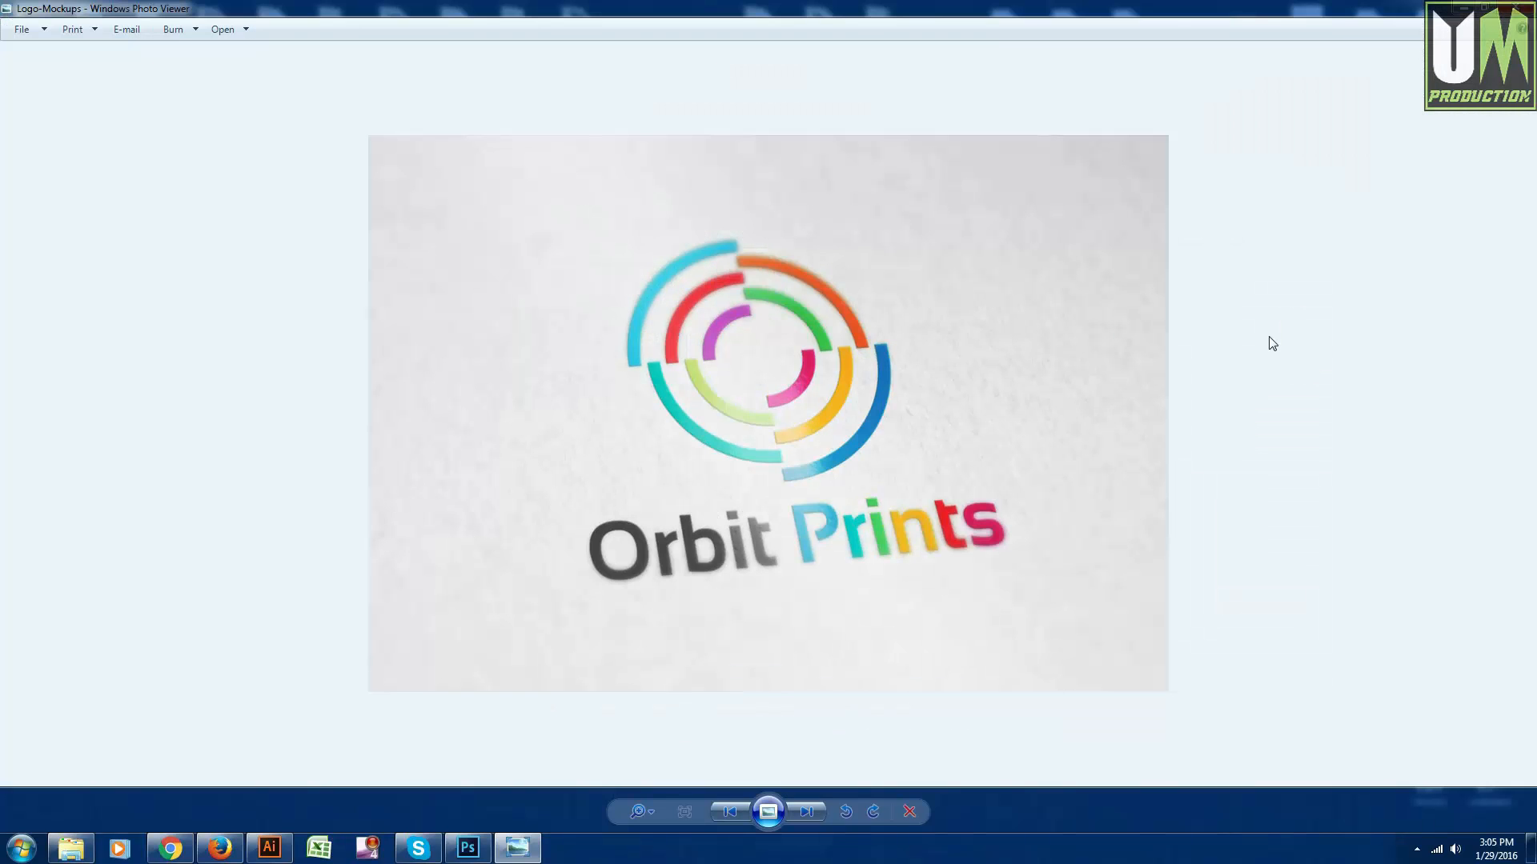
key(Left)
key(Right)
key(Left)
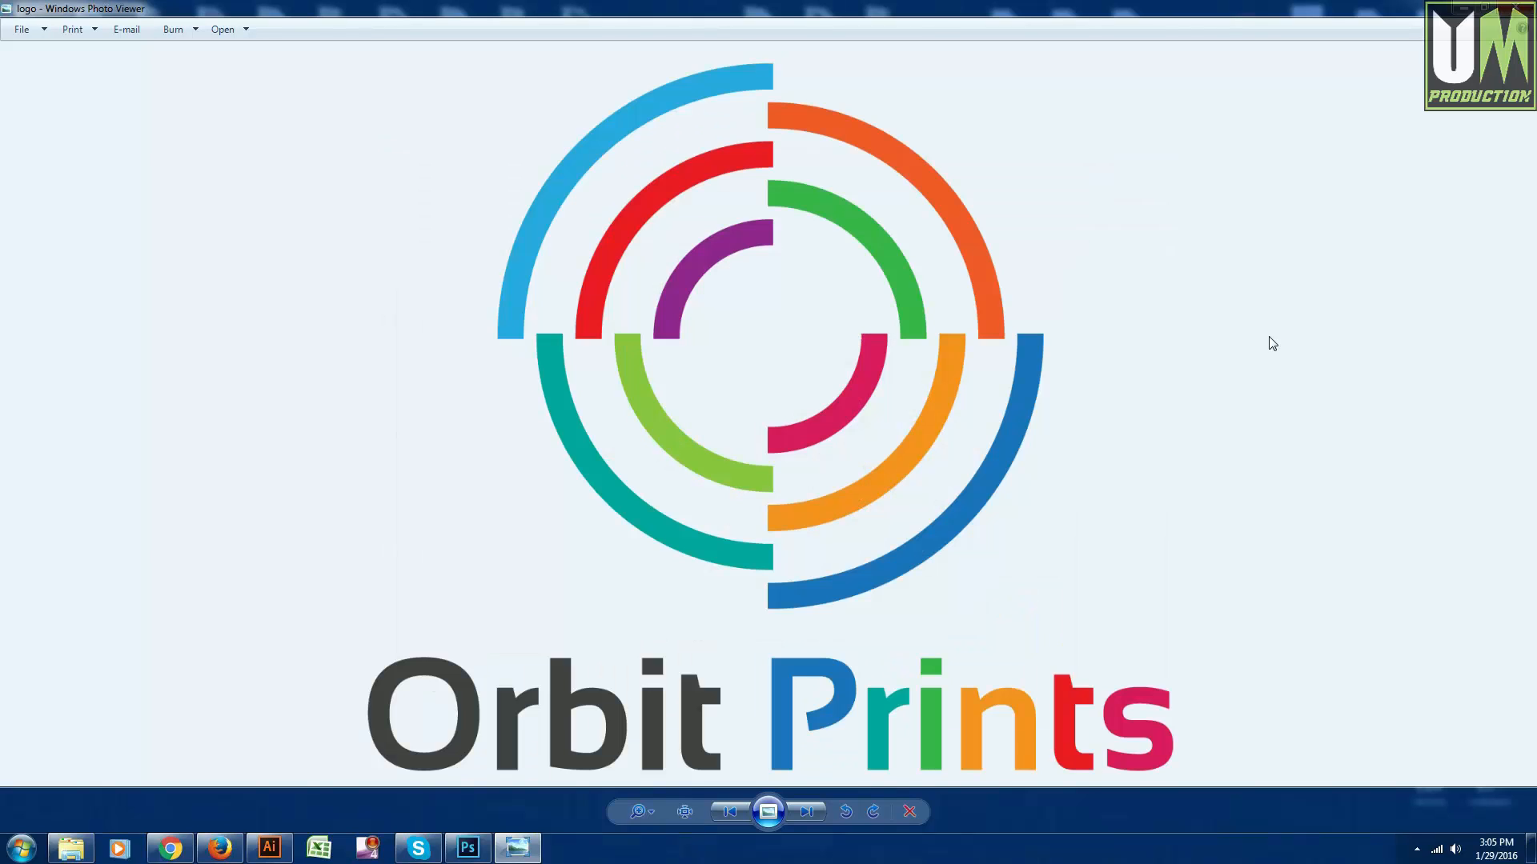
key(Right)
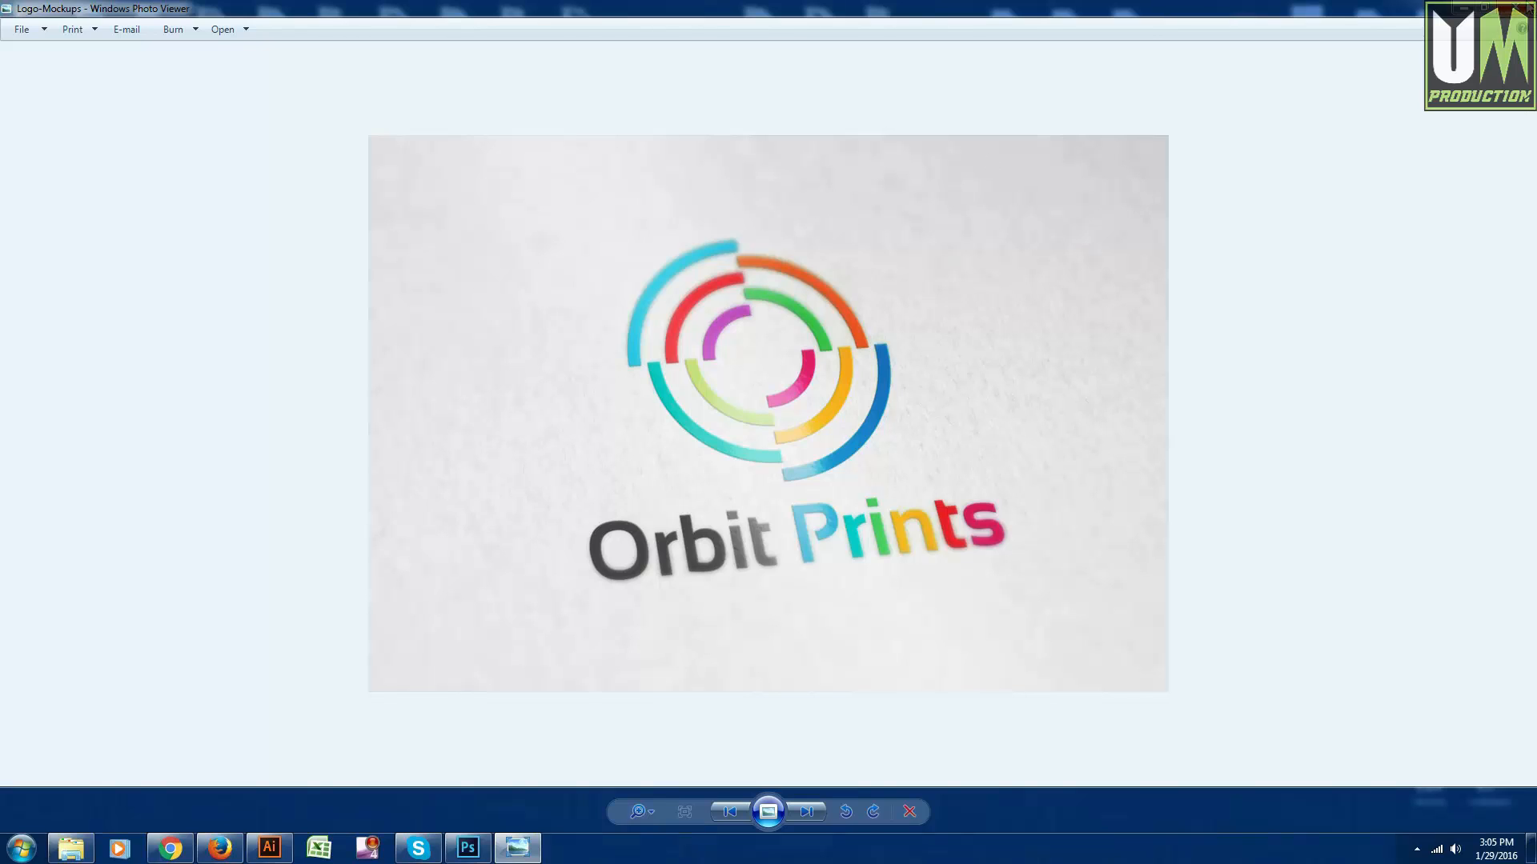
key(alt+F4)
- Move the "logo" and "Logo-Mockups" images from the desktop into the Logo folder and refresh it
right_click(167, 439)
click(229, 484)
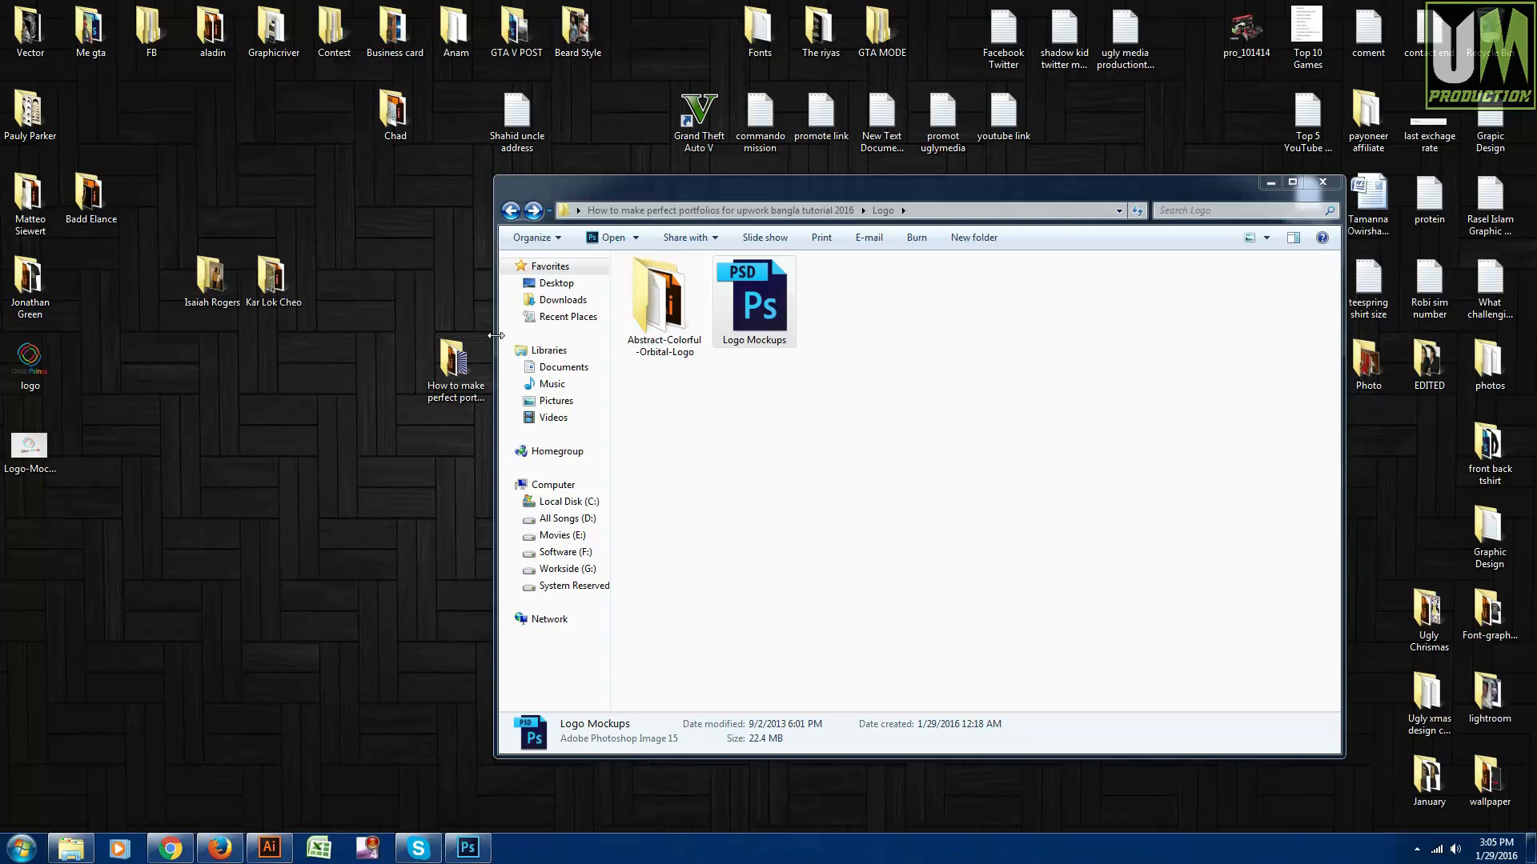
click(511, 210)
double_click(739, 318)
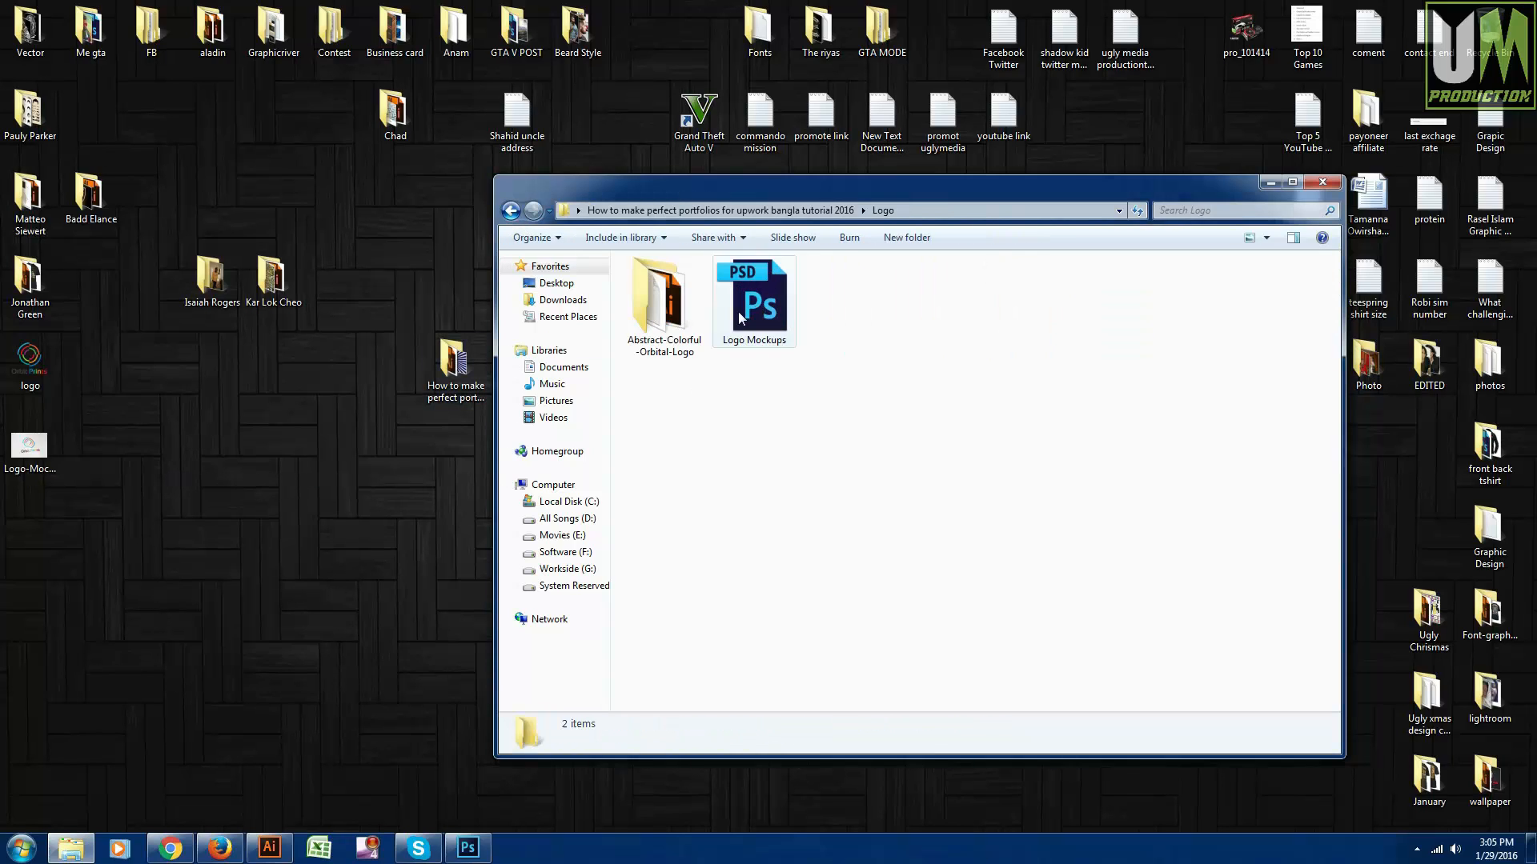
drag(108, 337, 2, 548)
drag(30, 360, 881, 417)
right_click(863, 415)
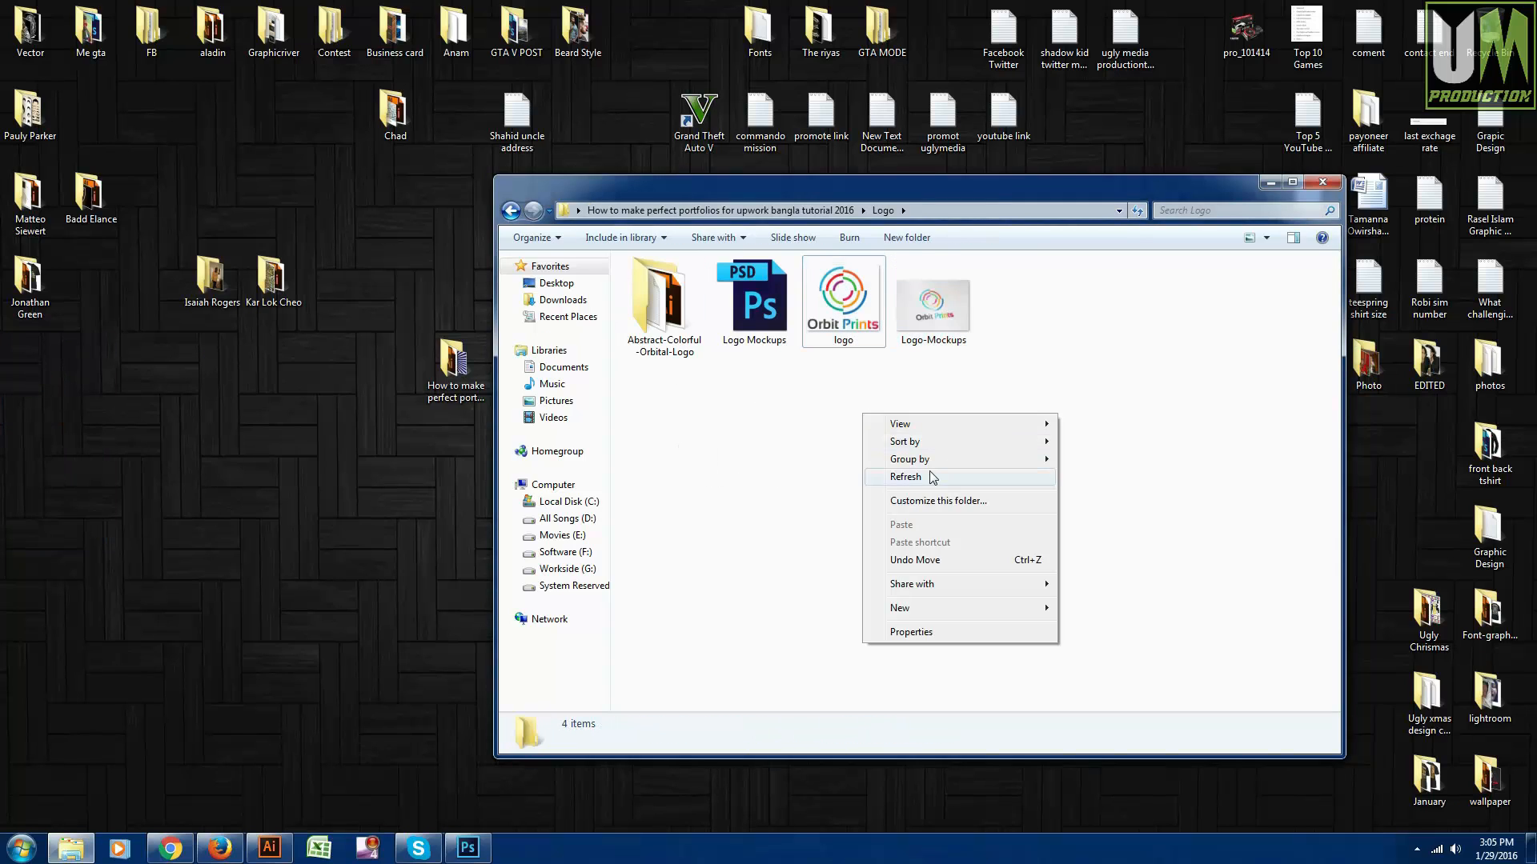
click(933, 477)
- Go to the Business Cards folder and open the Business-card-back image in the photo viewer
click(510, 209)
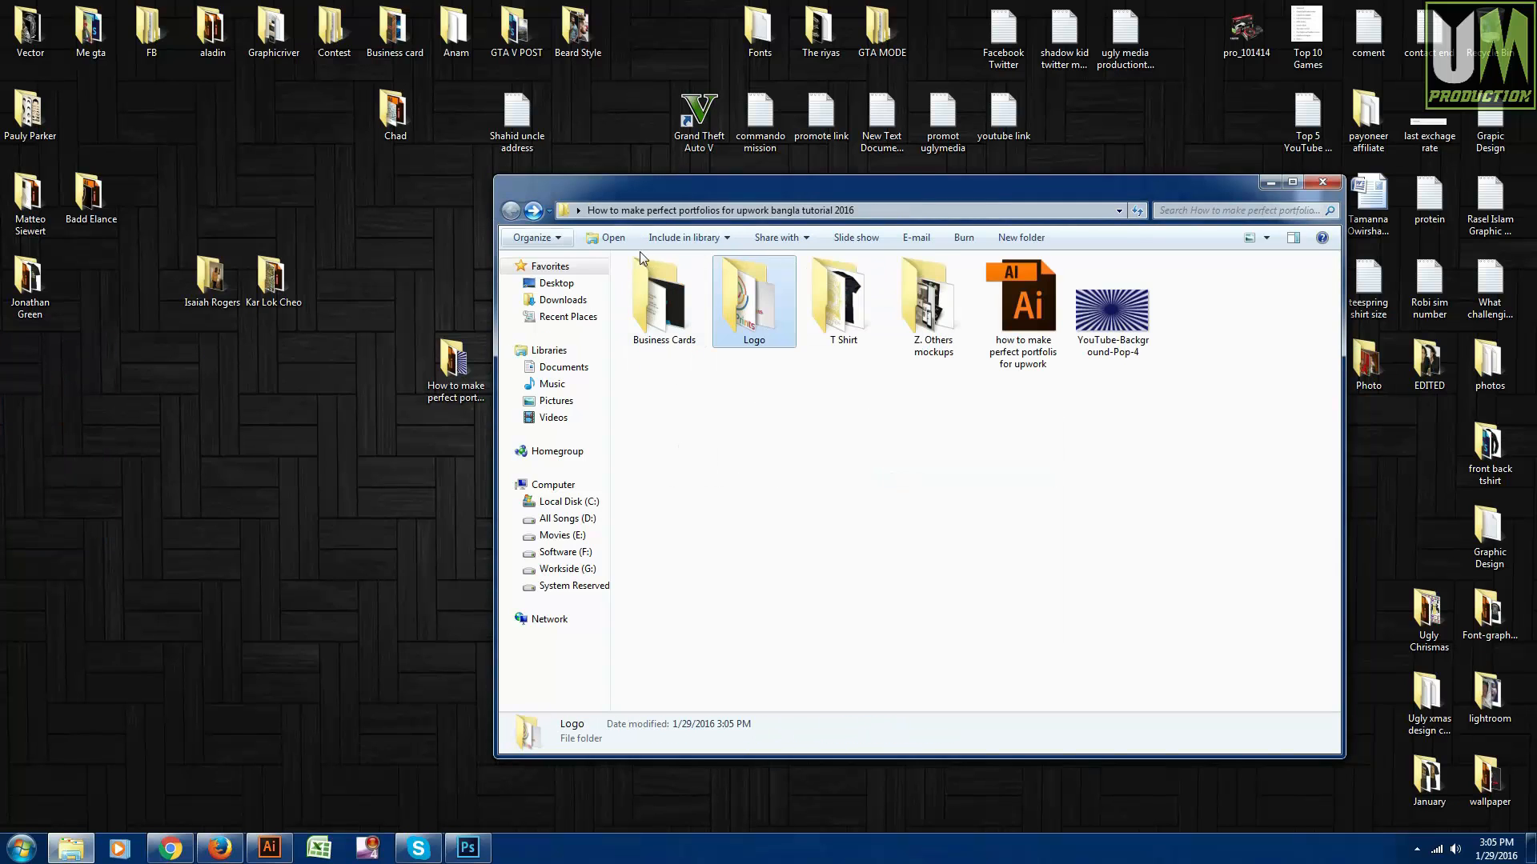
double_click(676, 317)
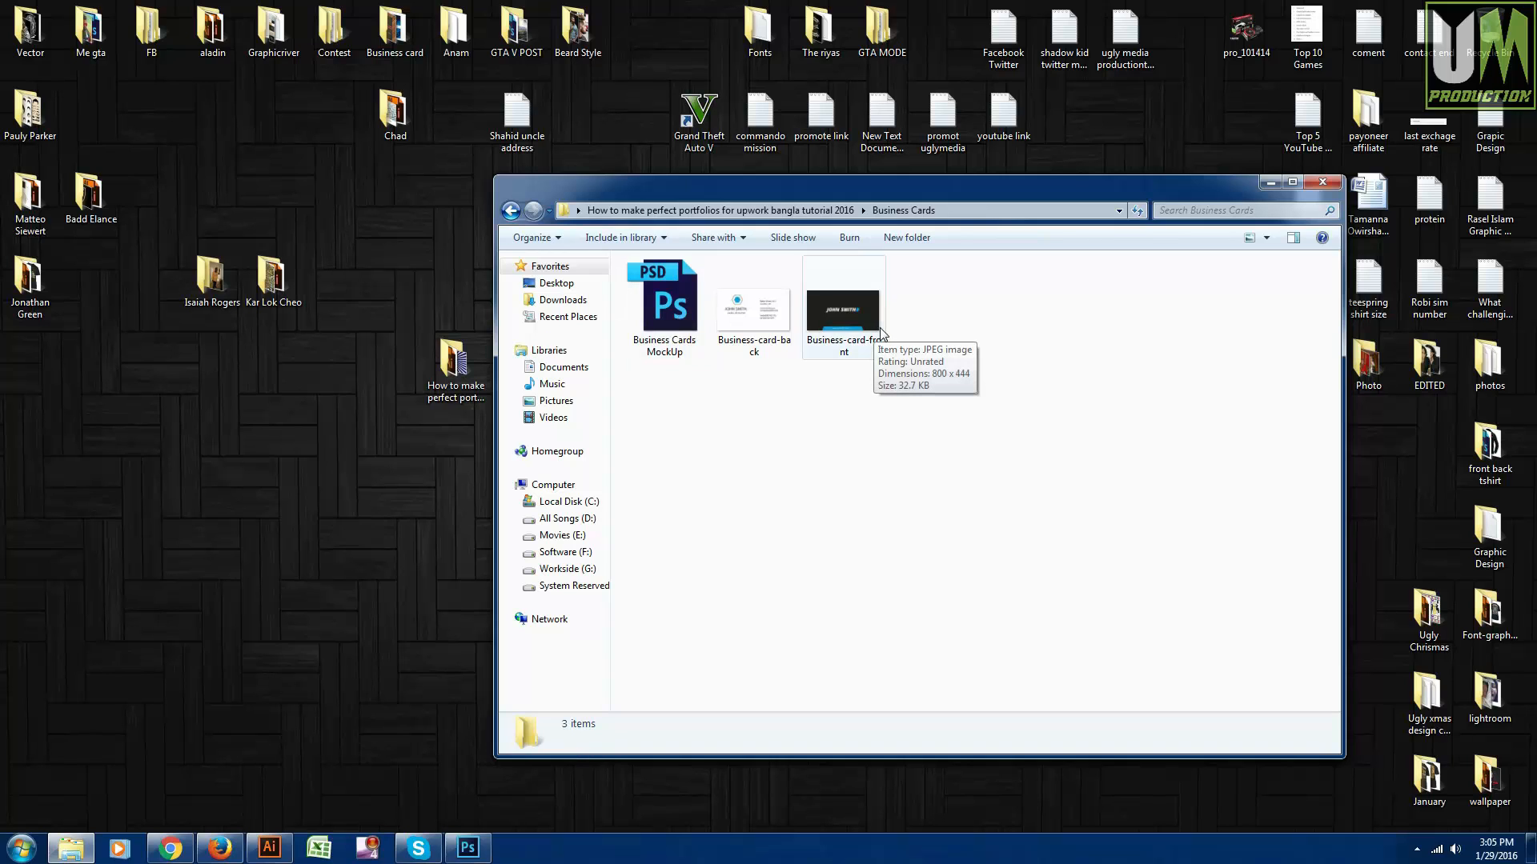
right_click(869, 404)
key(Escape)
click(738, 321)
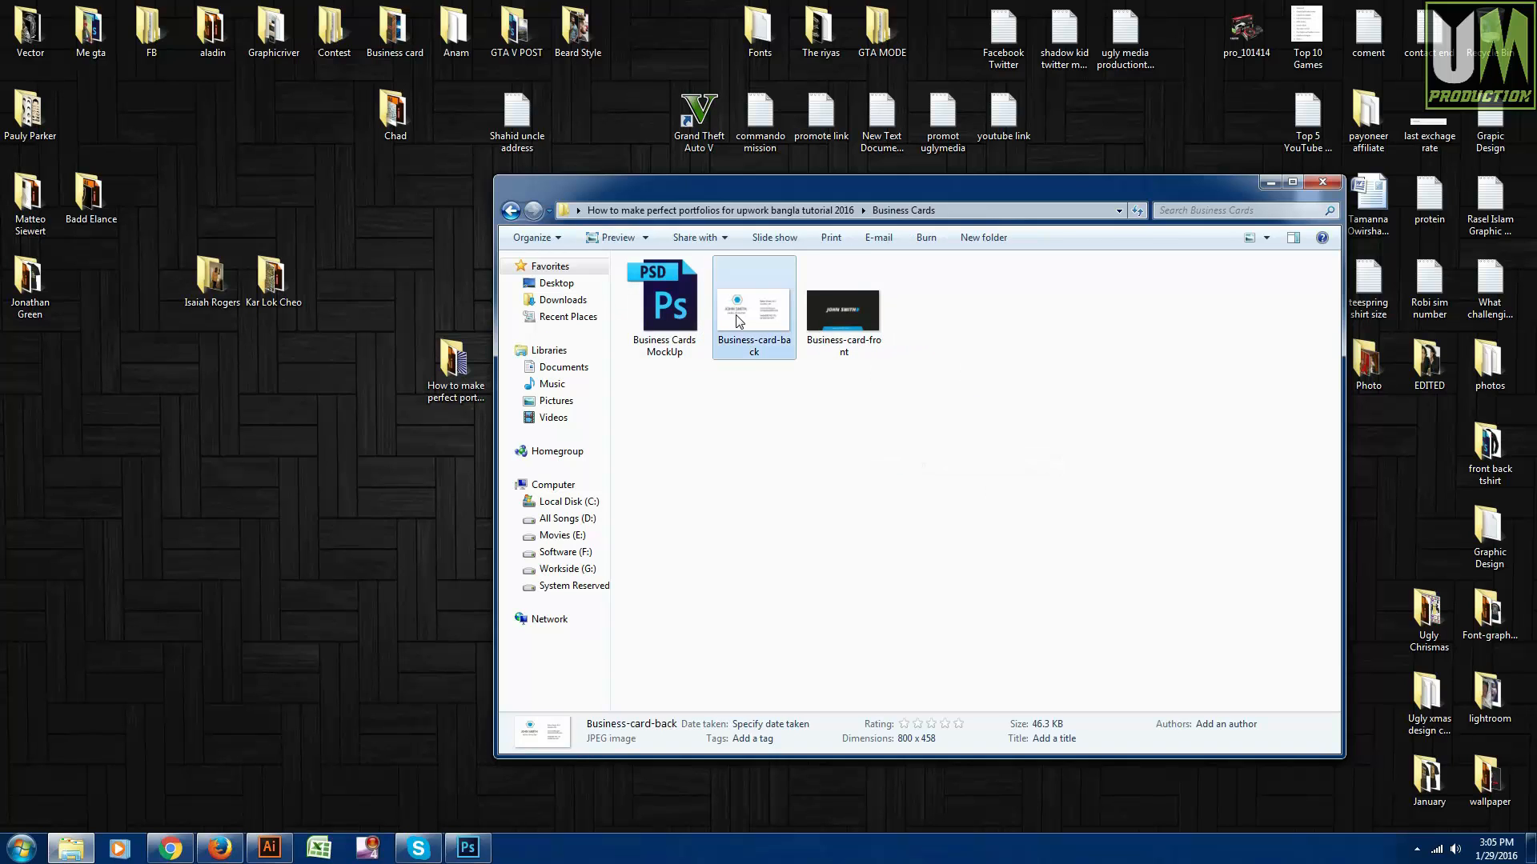
double_click(738, 320)
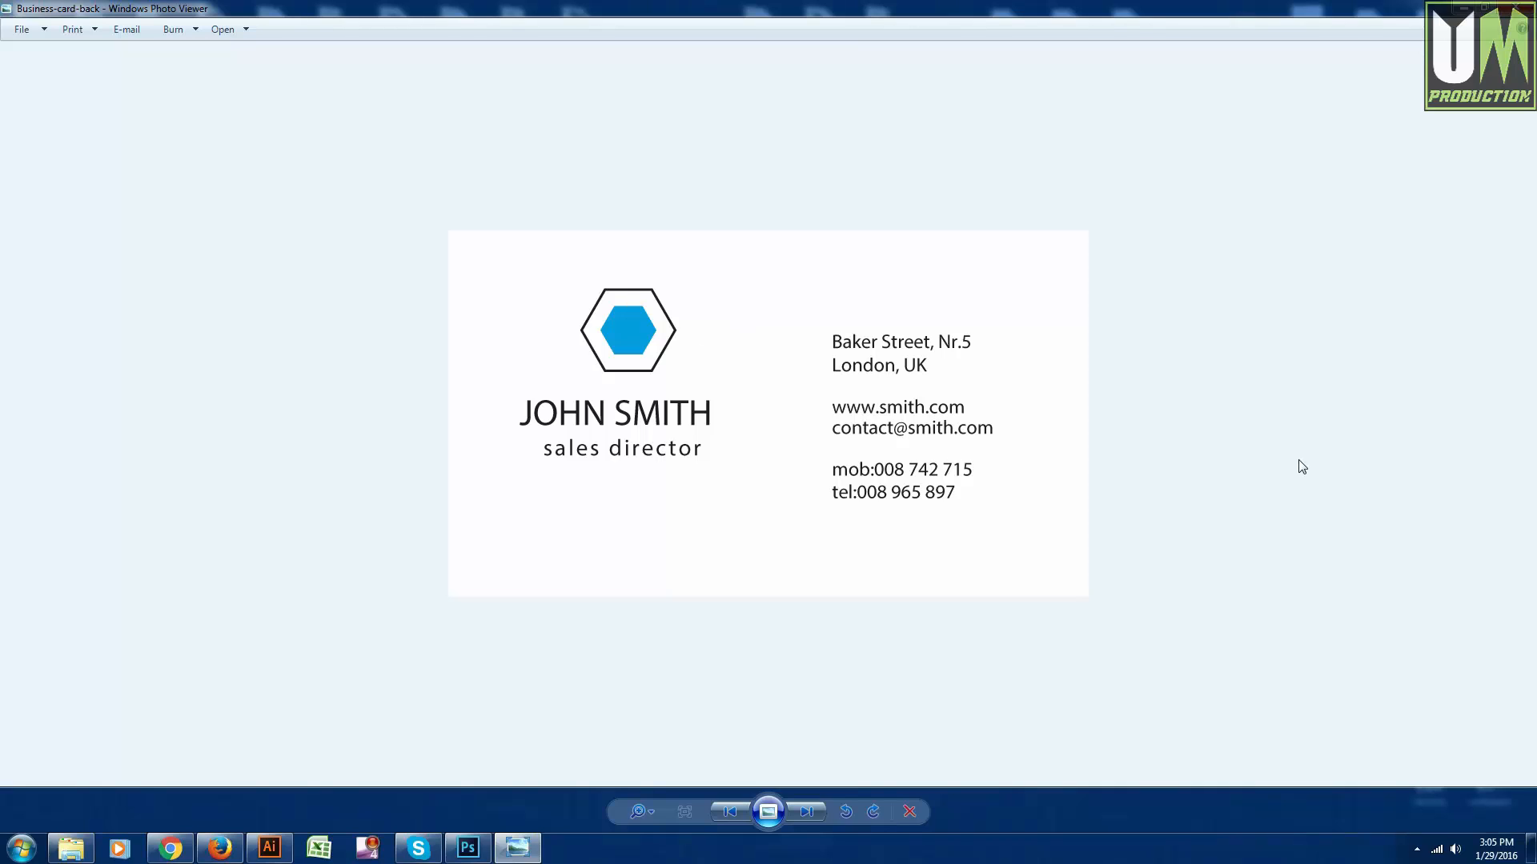
- Compare the Business-card-front and Business-card-back images in the photo viewer, closing the viewer once both are reviewed
key(Right)
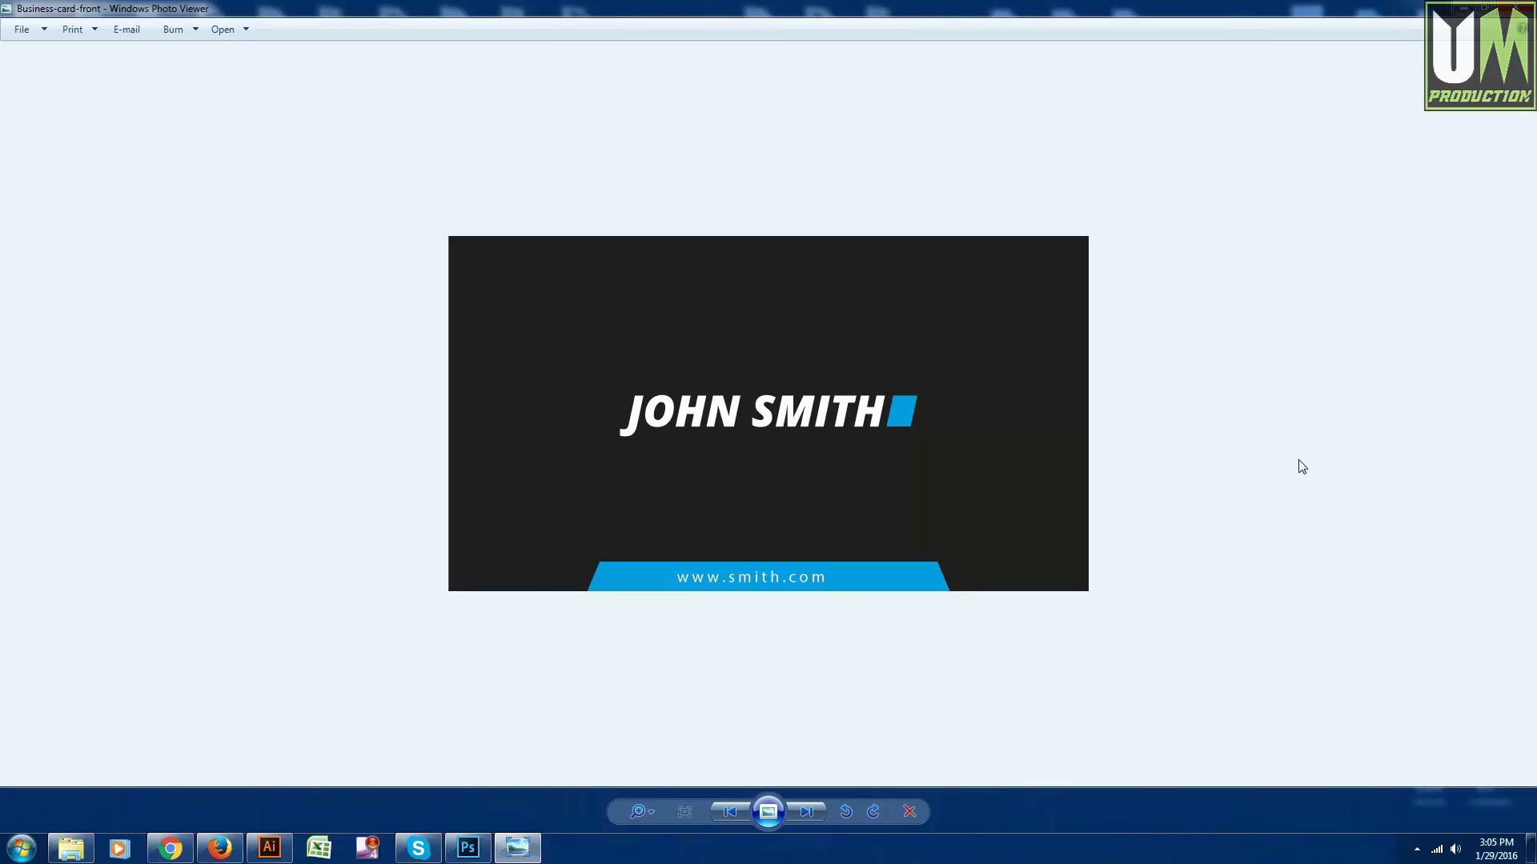
key(Left)
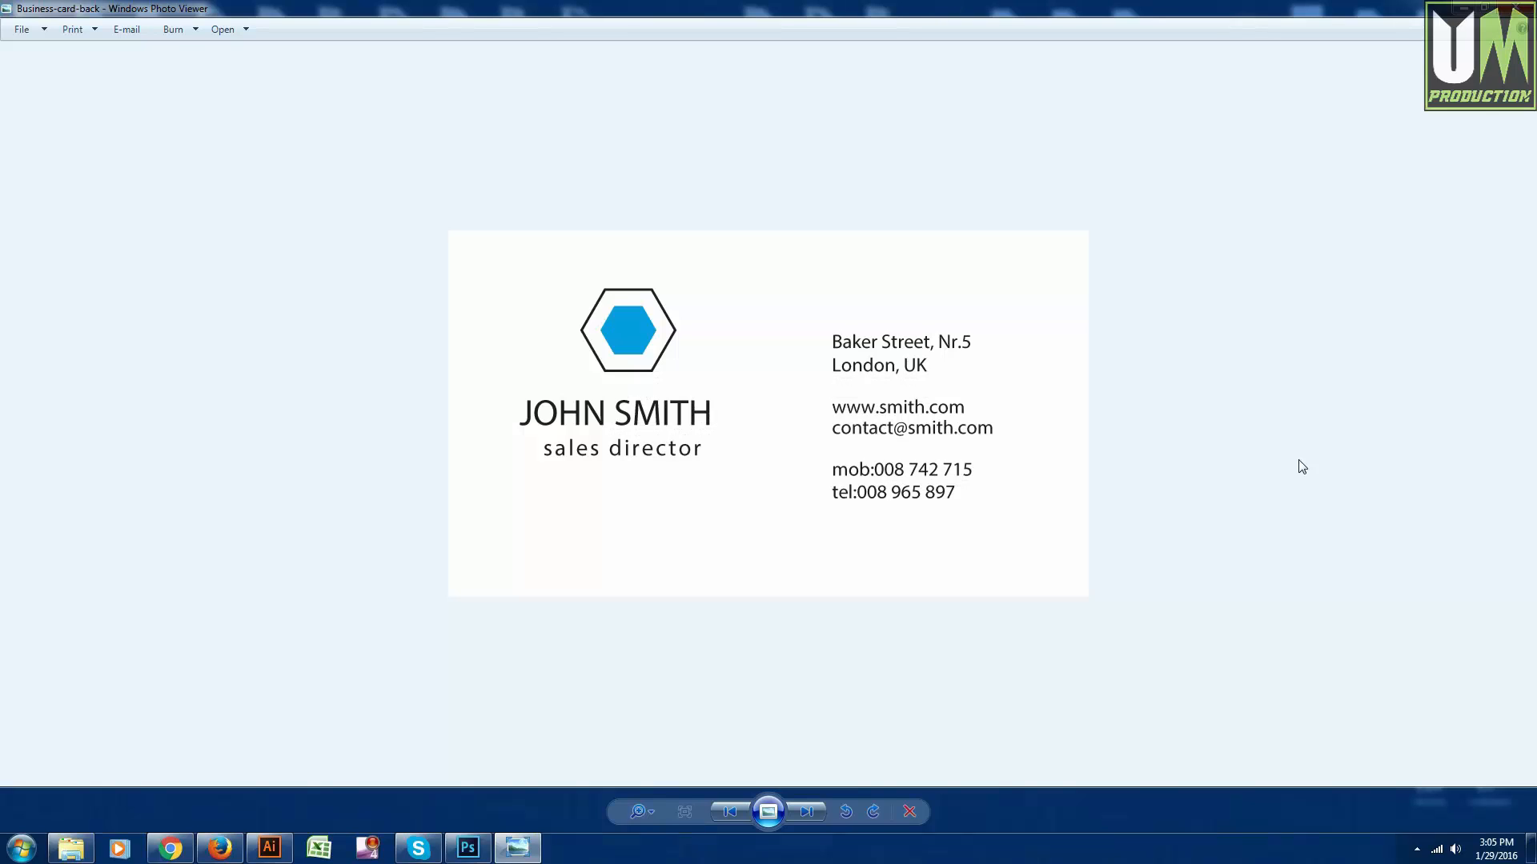
key(Right)
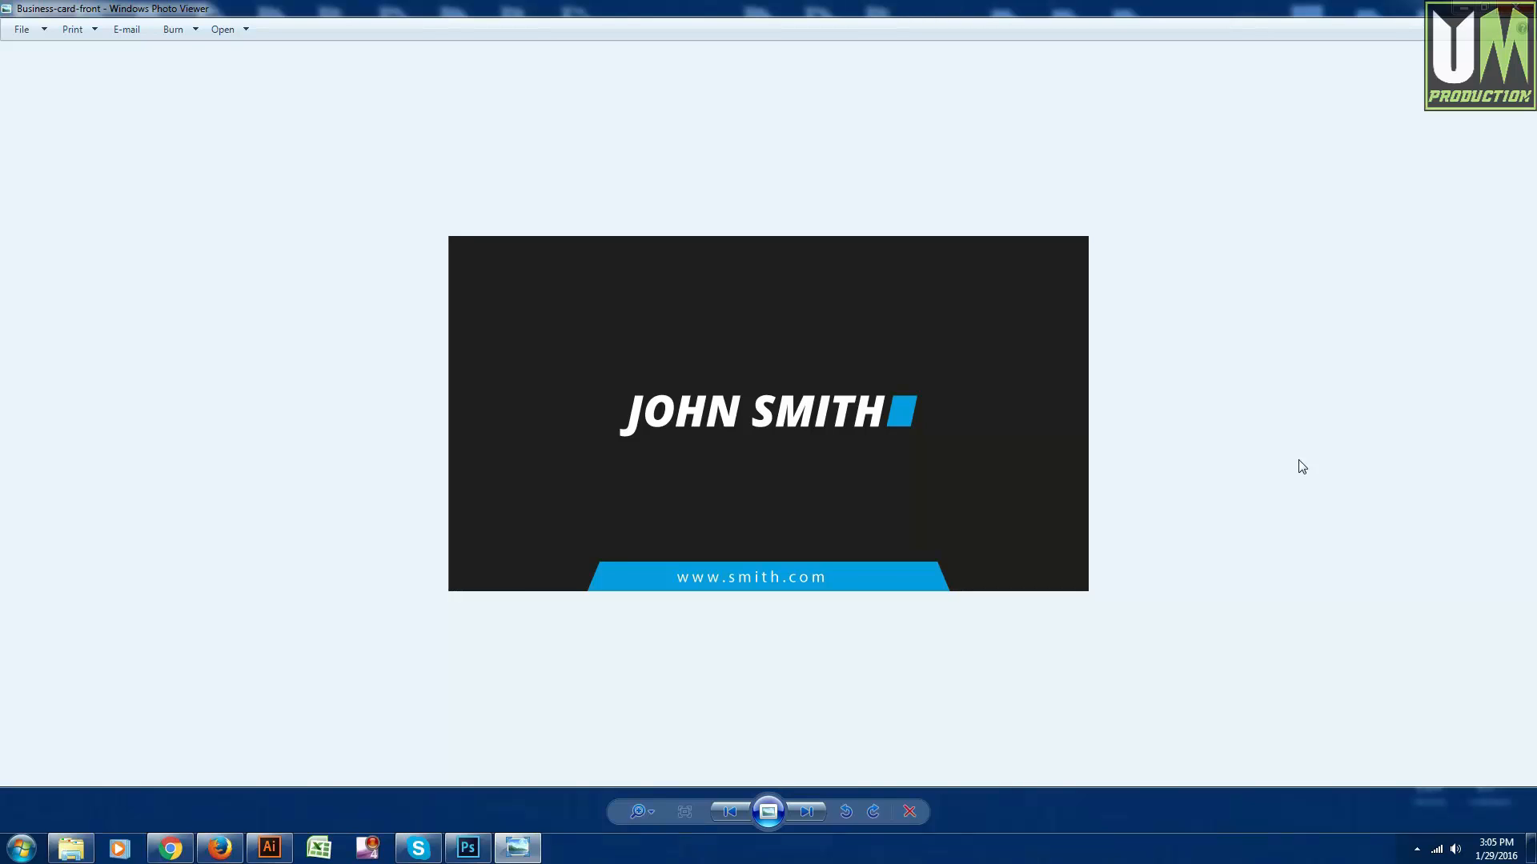
key(Left)
key(Right)
key(Escape)
double_click(876, 330)
key(Left)
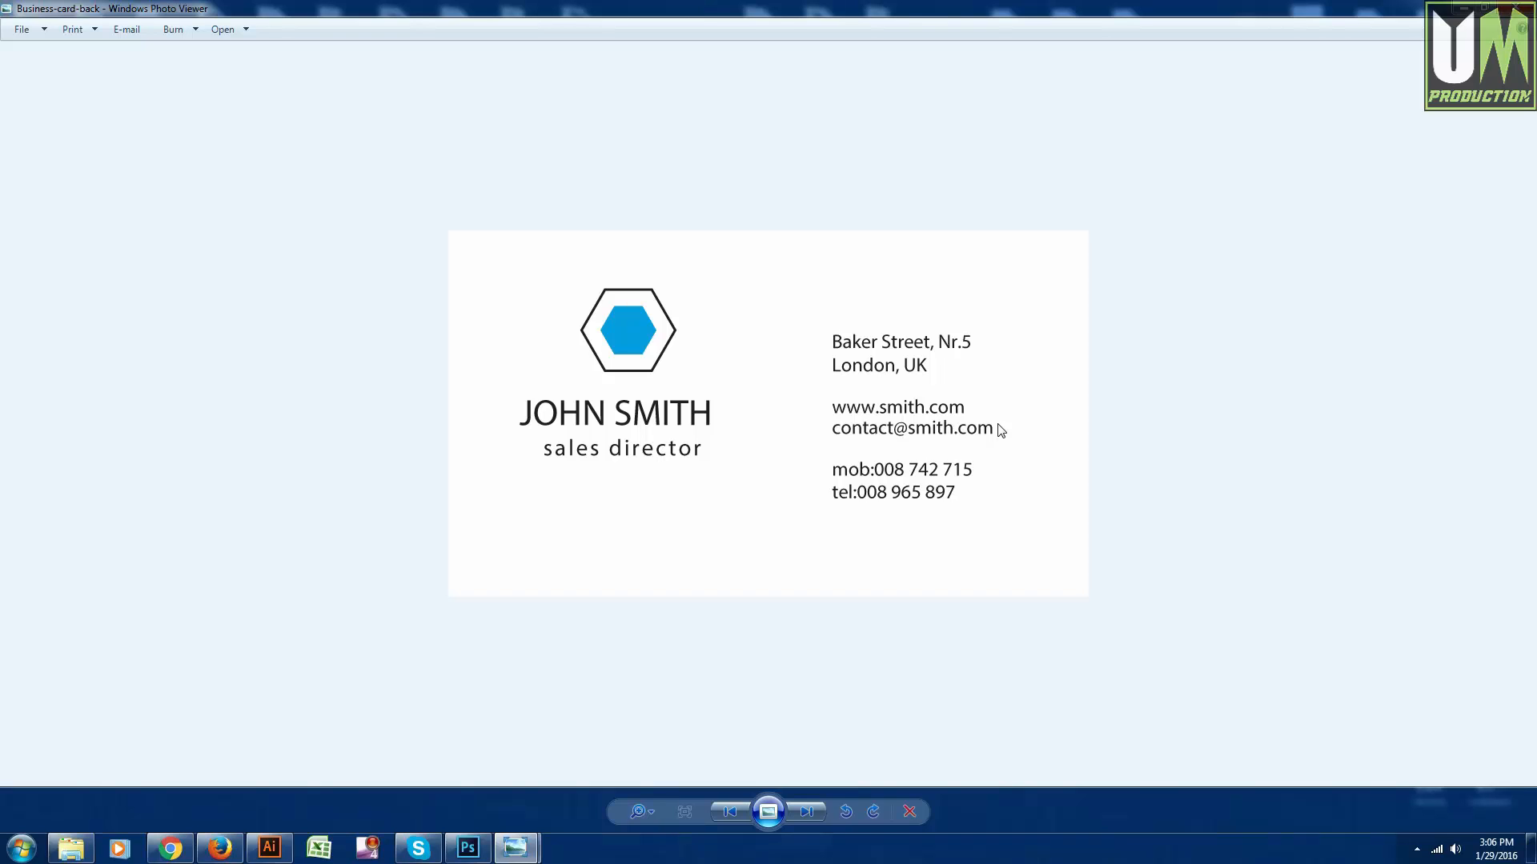
click(1515, 8)
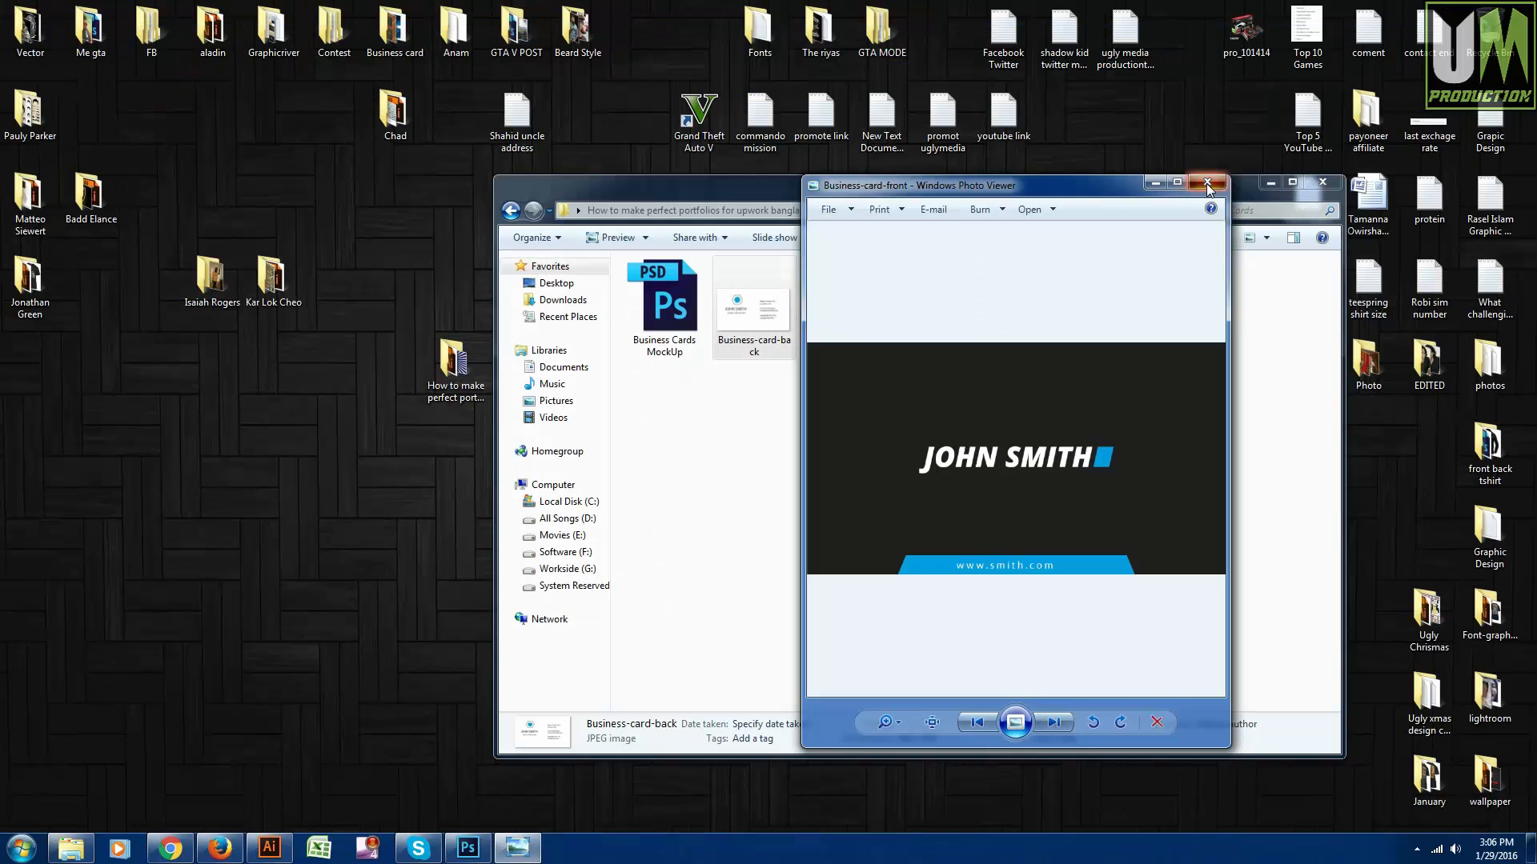
click(1207, 184)
- Open the Business card mockup PSD in Photoshop and select the lower "Your design here" layer
right_click(836, 405)
click(679, 311)
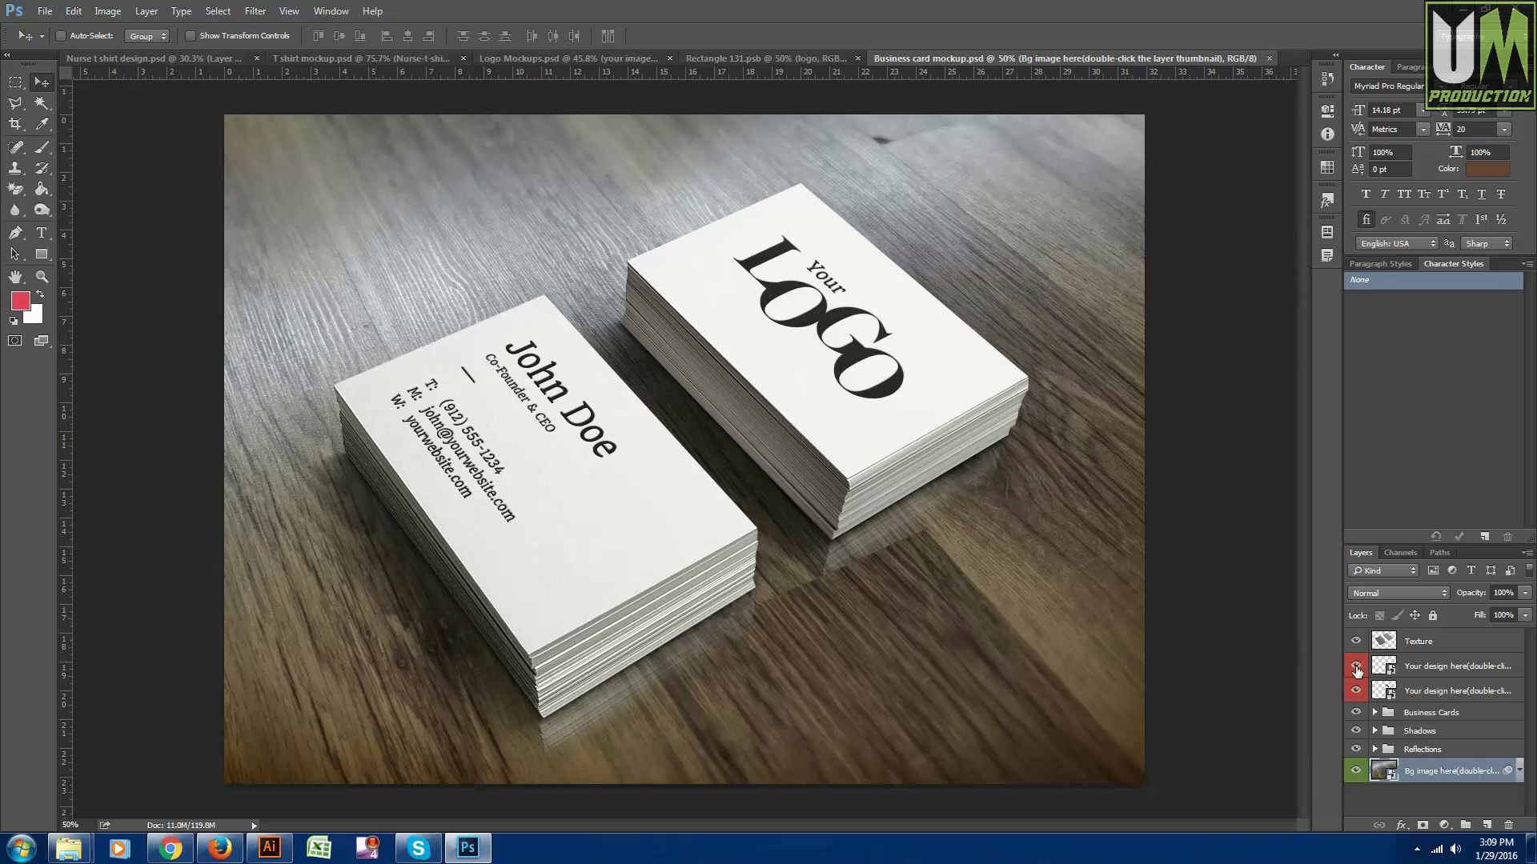
click(1428, 666)
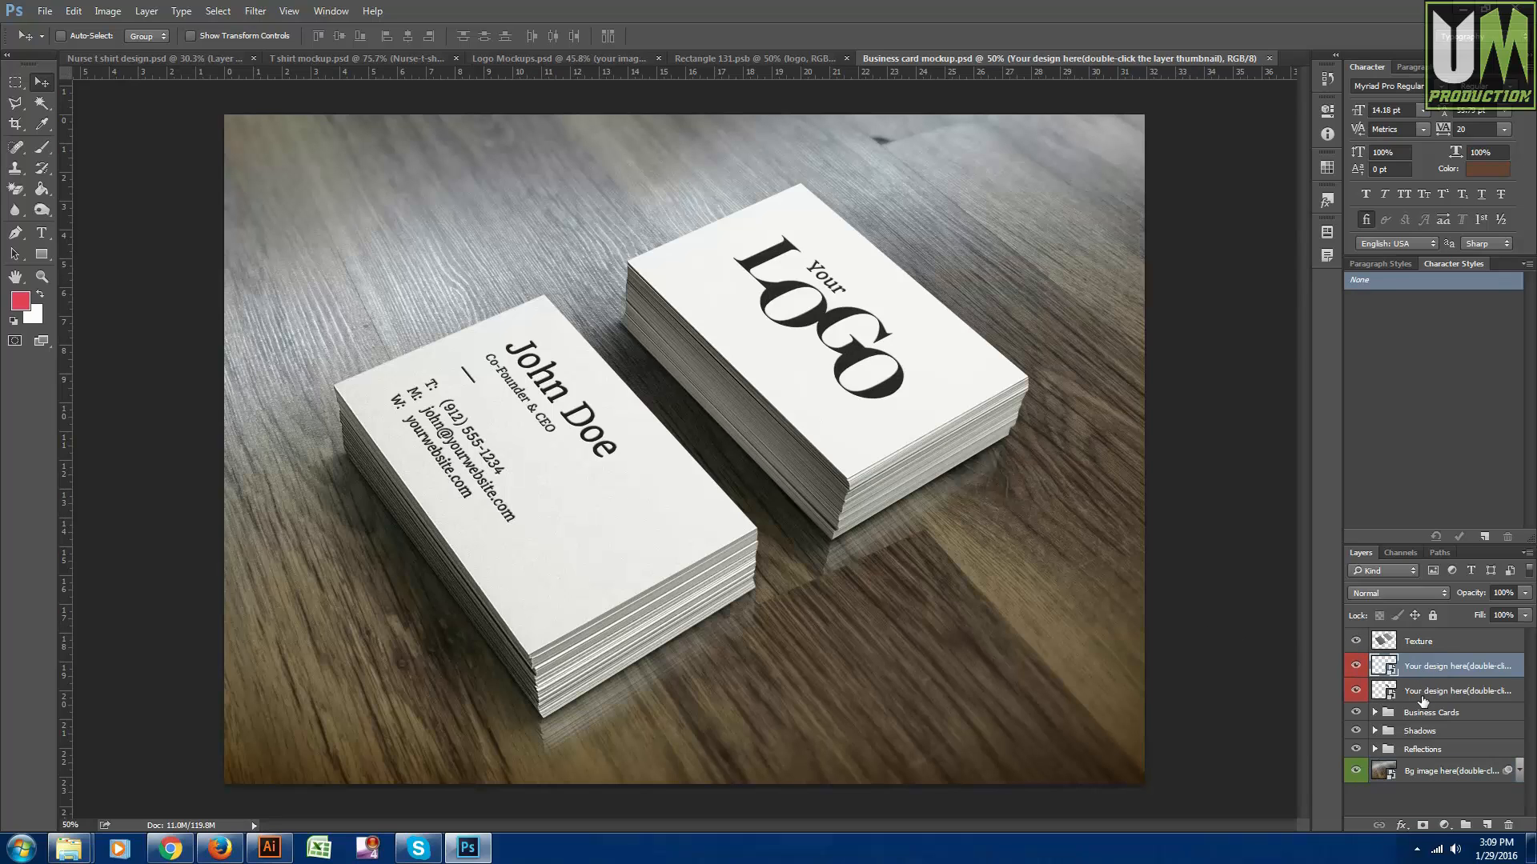
click(1423, 694)
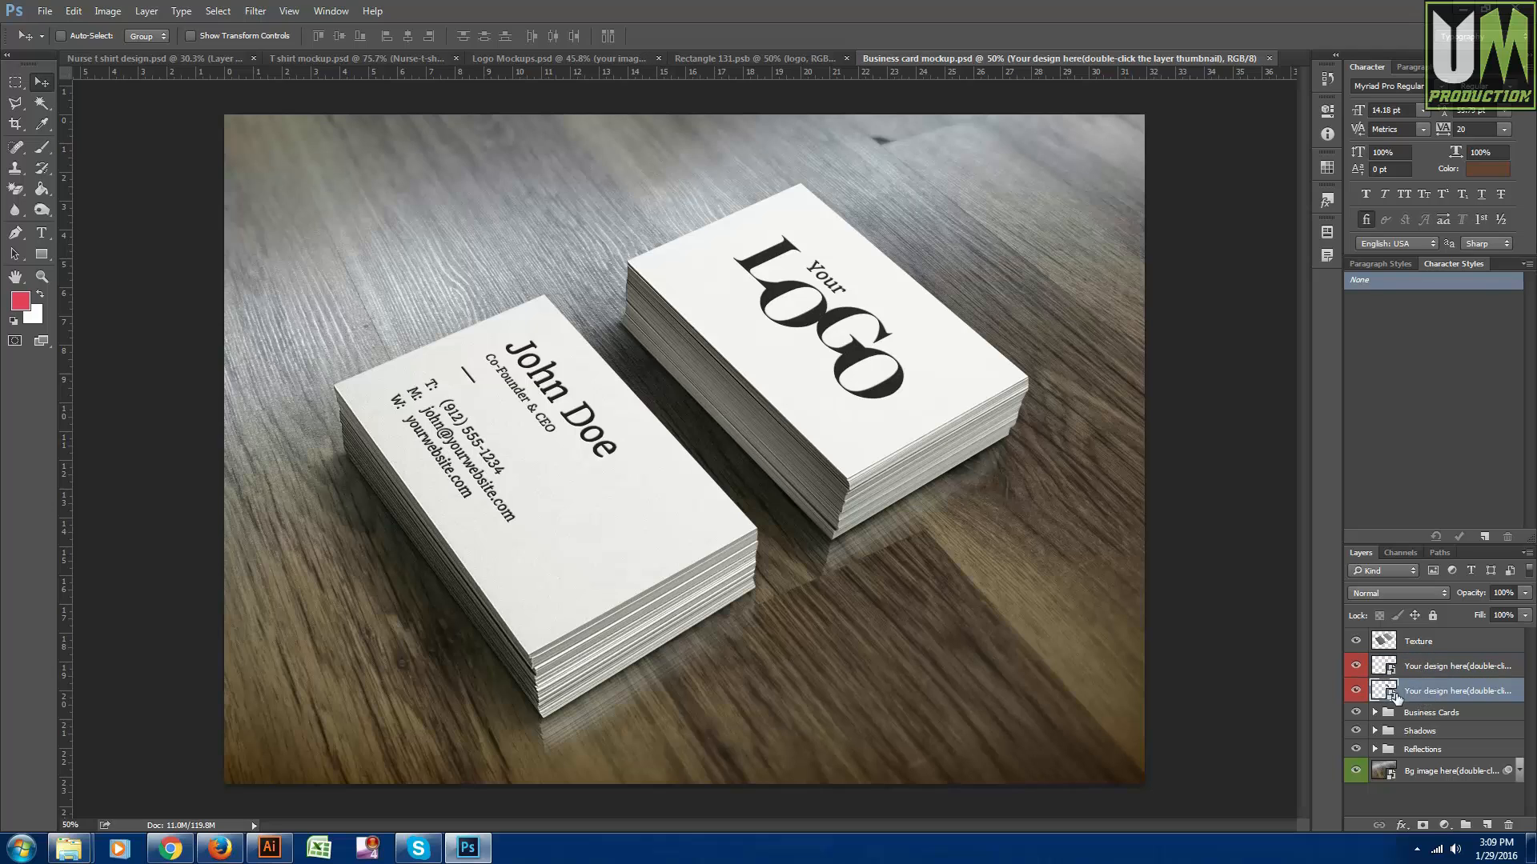
- Hide and show each "Your design here" layer in turn to identify which card stack it controls
click(1354, 670)
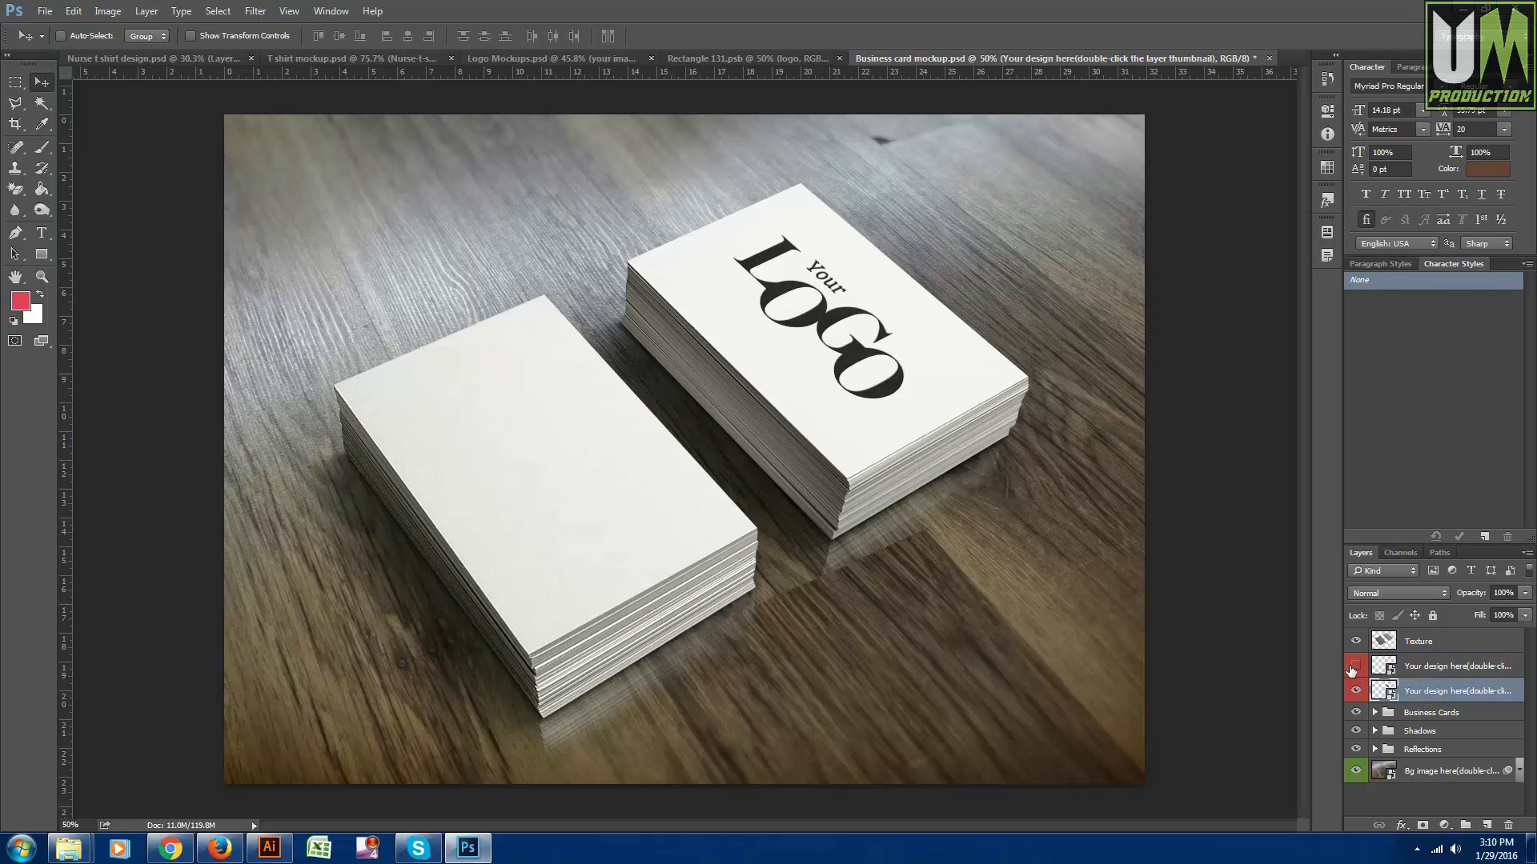
click(1355, 666)
click(1355, 691)
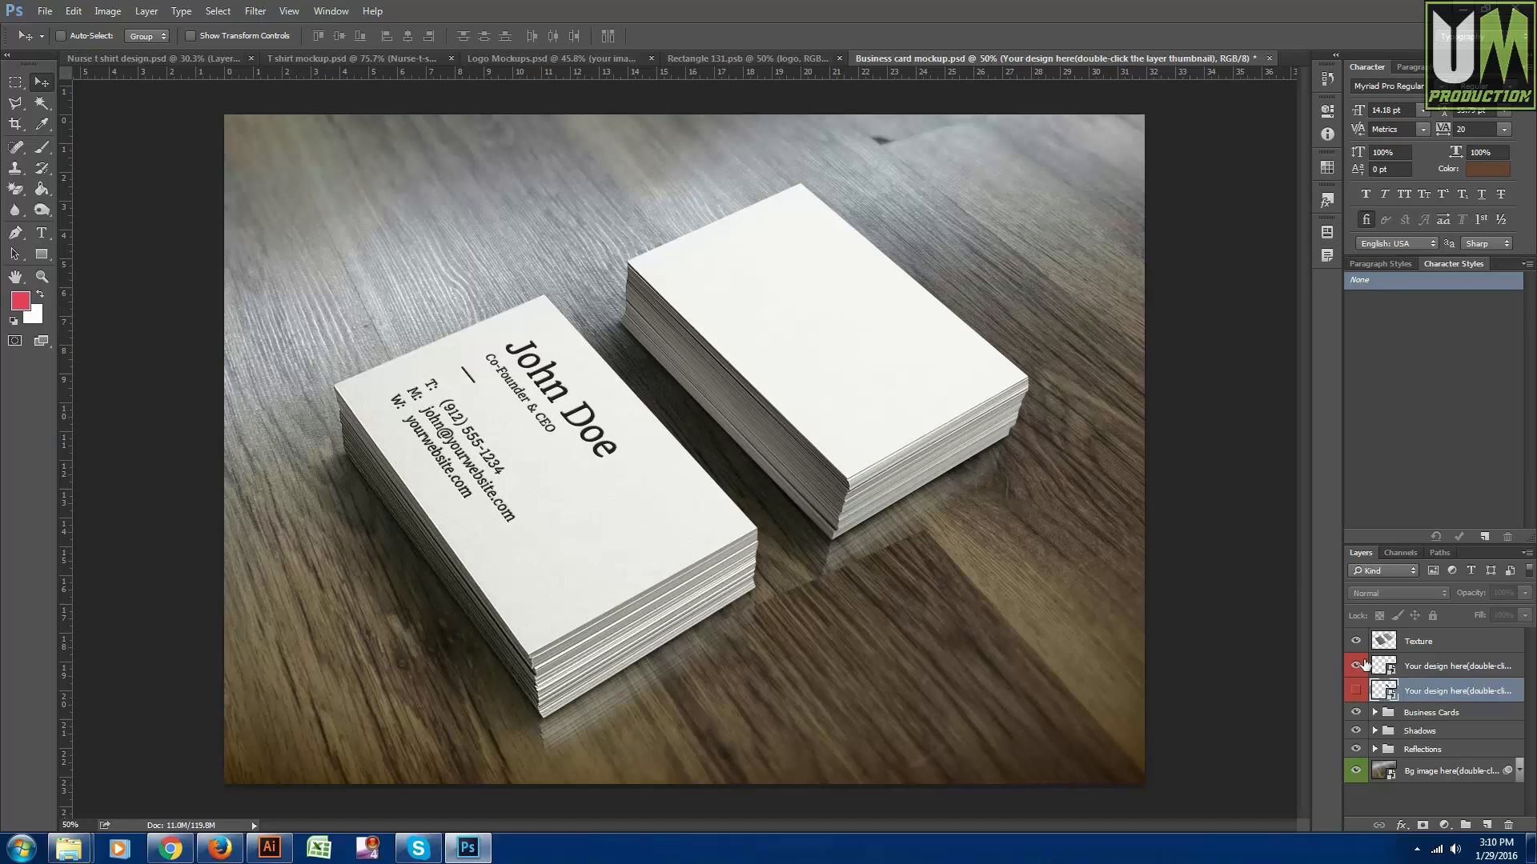
click(1350, 689)
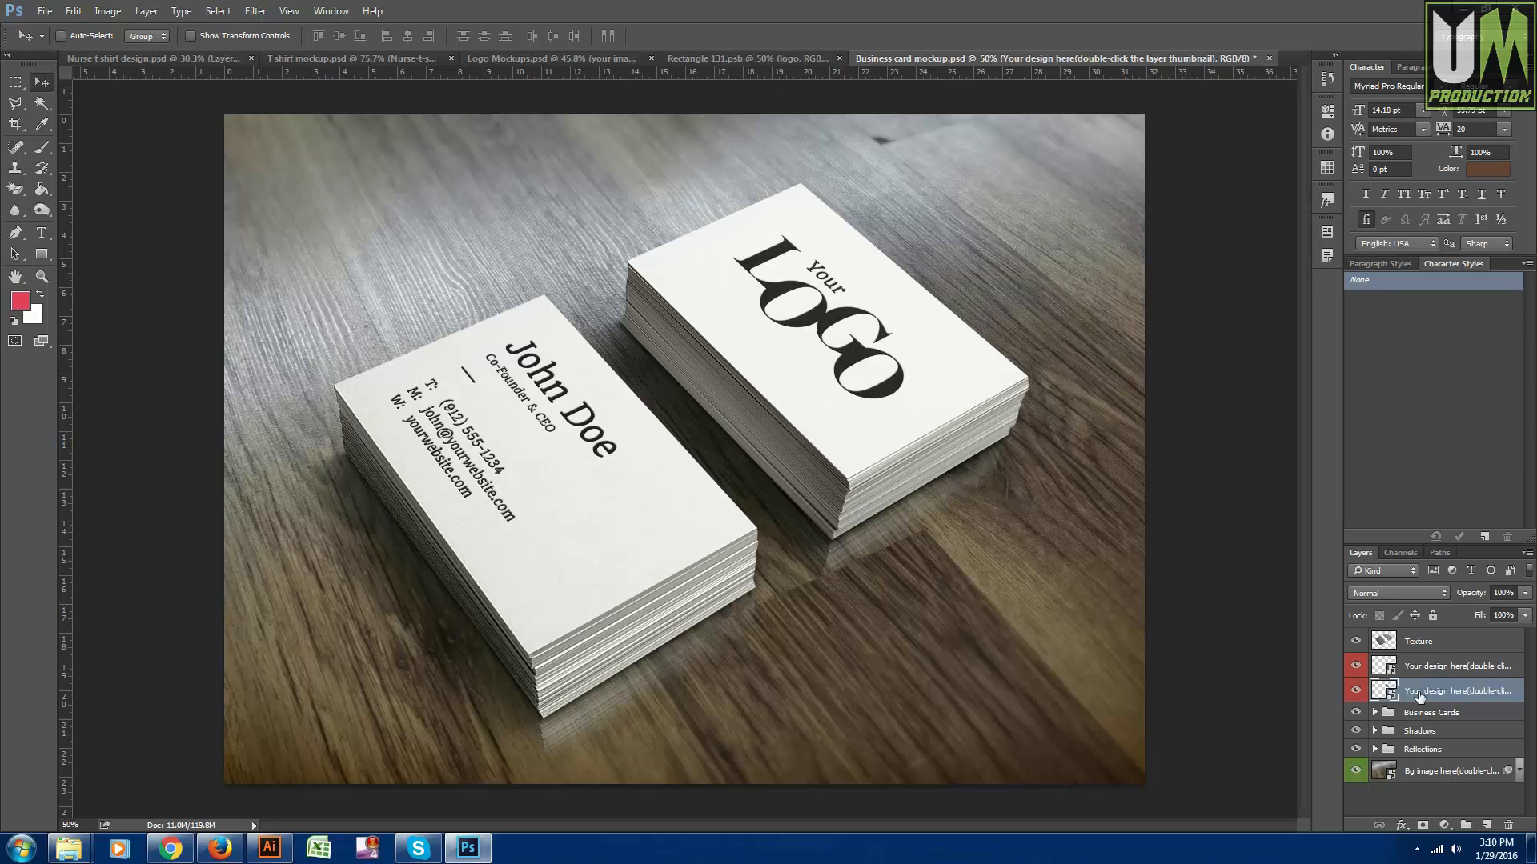
click(1356, 690)
click(1356, 690)
- Open the lower "Your design here" smart object and hide its "Your logon here" layer
double_click(1382, 690)
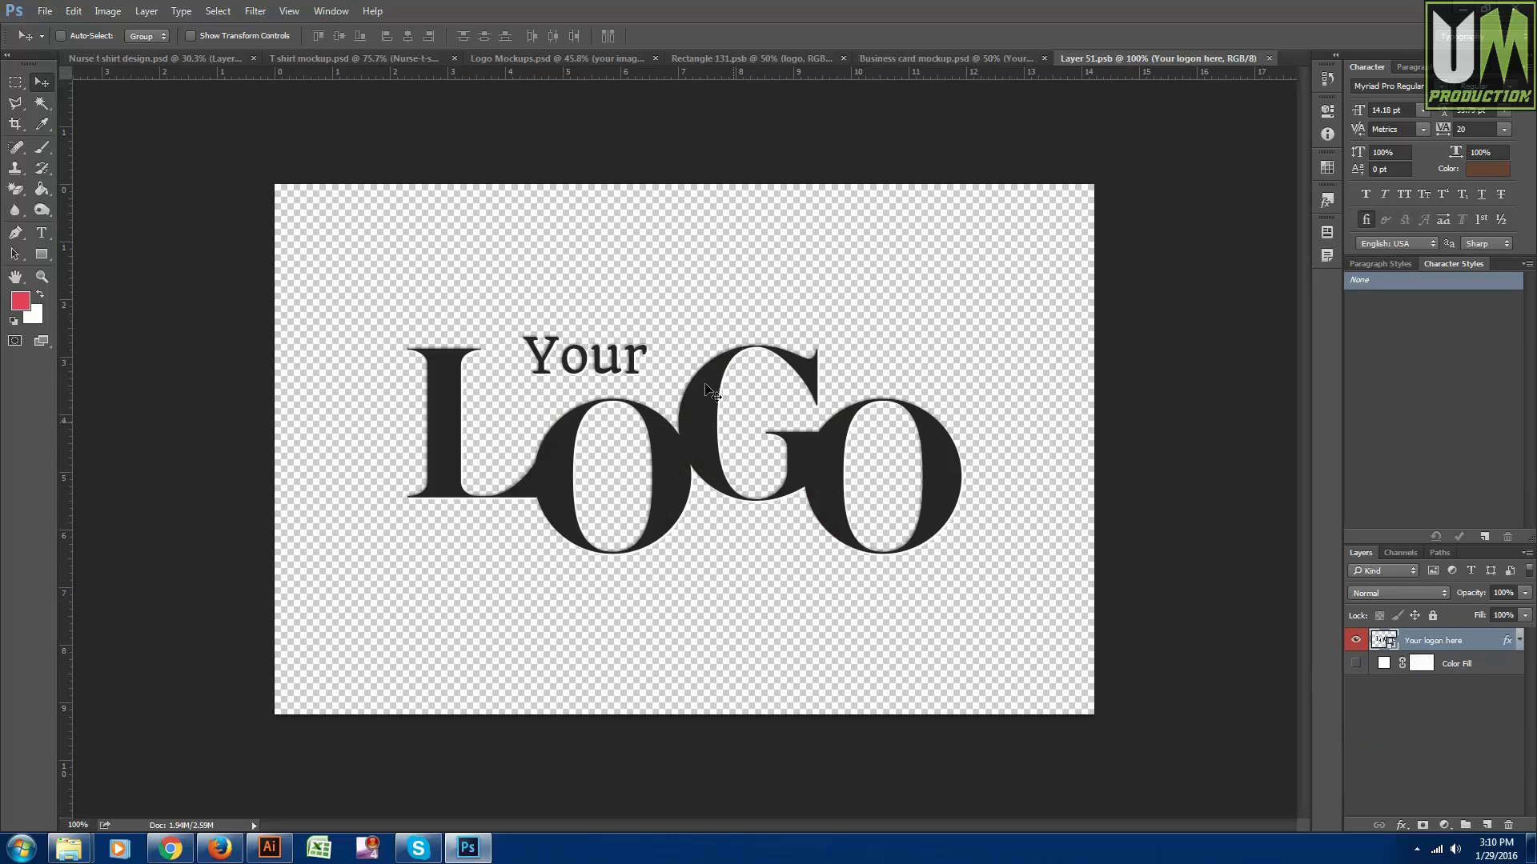
click(1354, 641)
click(1460, 9)
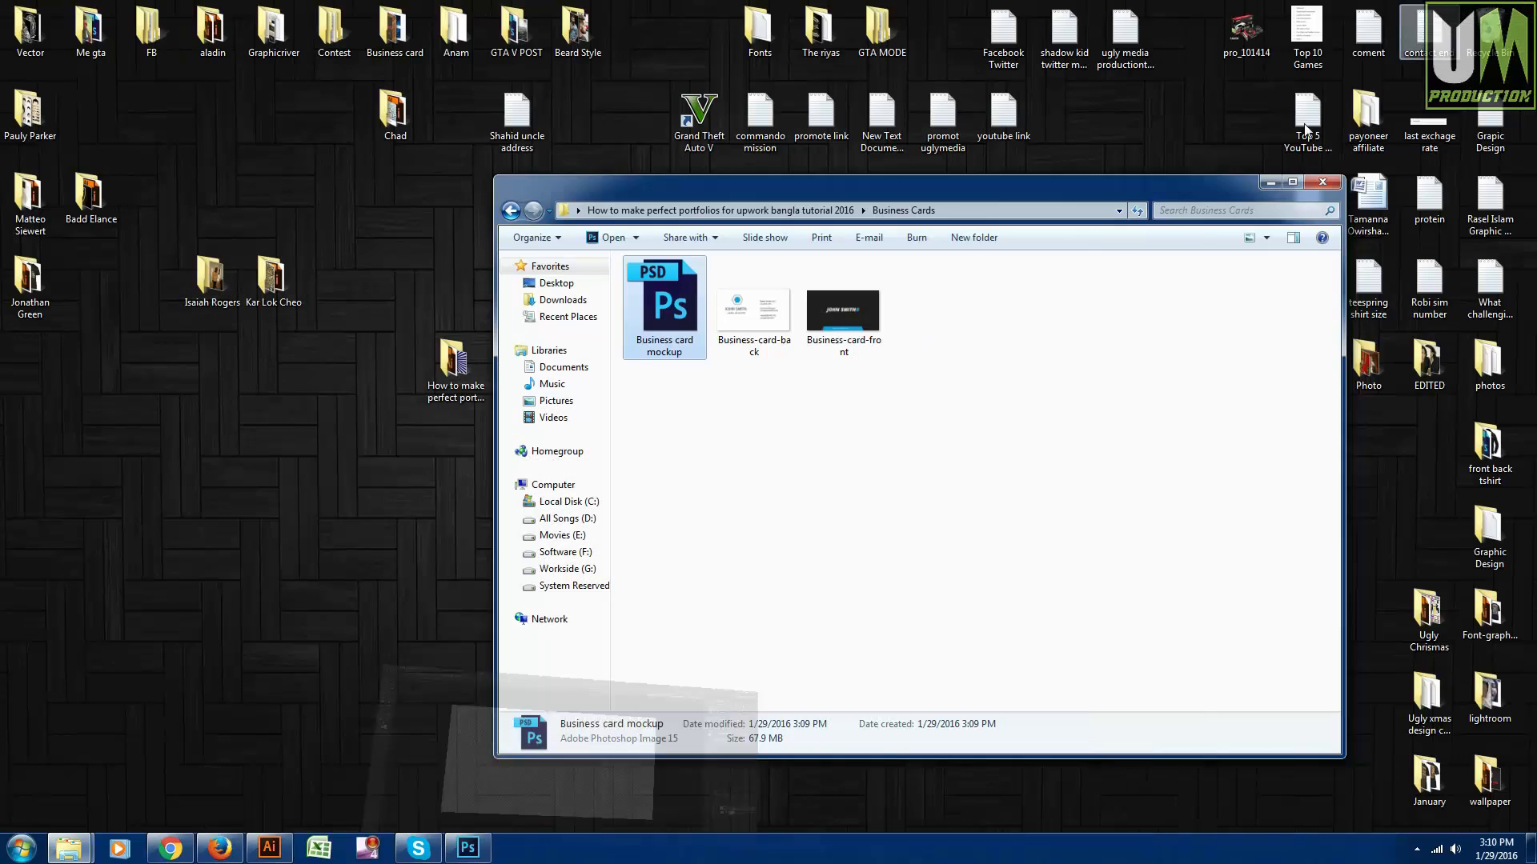
click(964, 414)
drag(741, 343, 650, 487)
key(Escape)
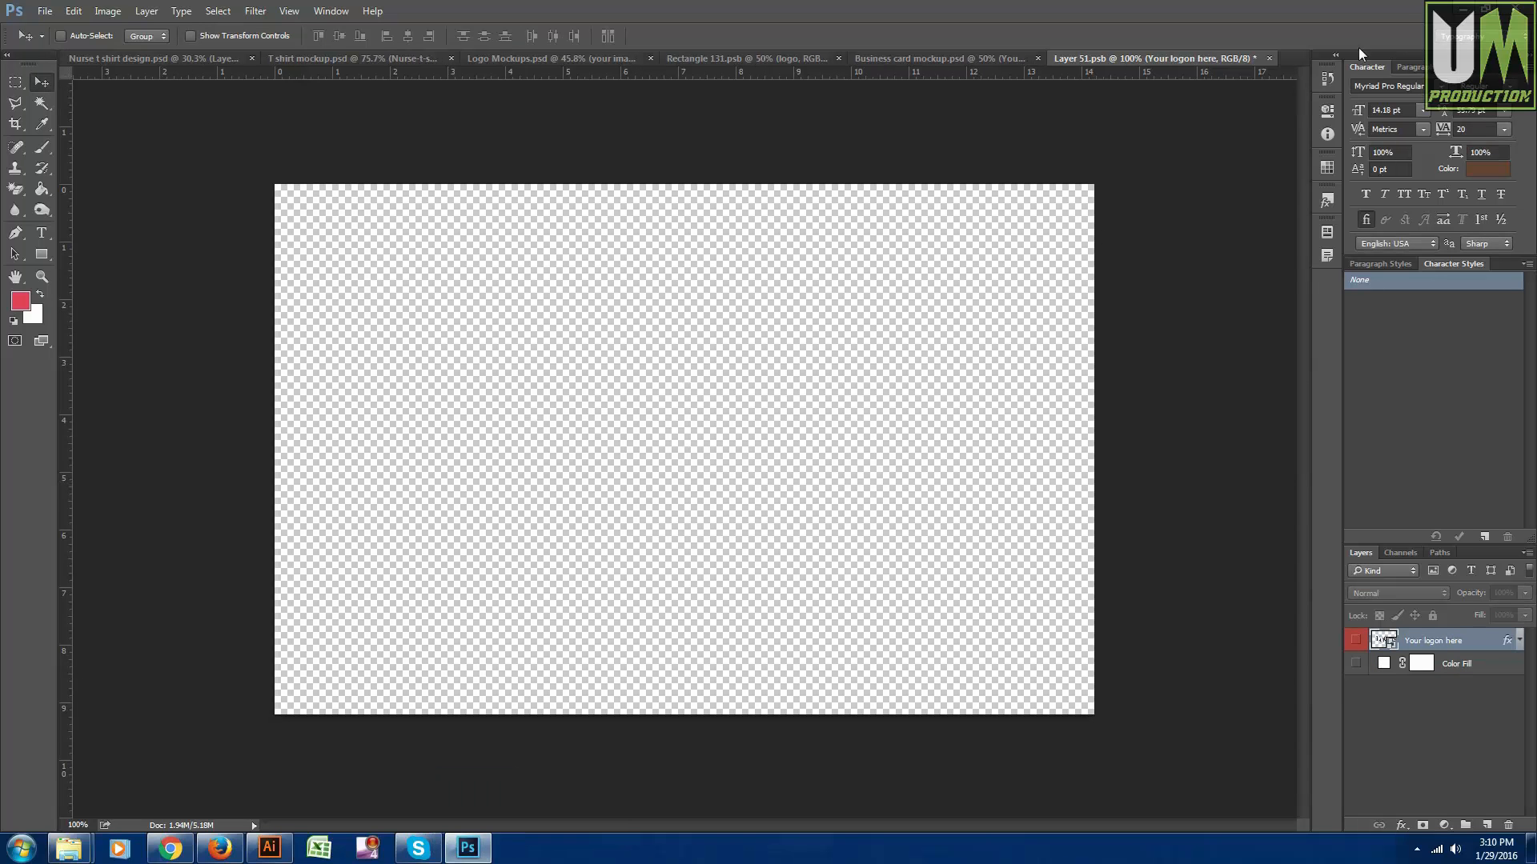
- Place the Business-card-front image in the smart object and stretch it to 128% width and 149.32% height to fill the canvas
click(1462, 8)
drag(841, 313, 636, 315)
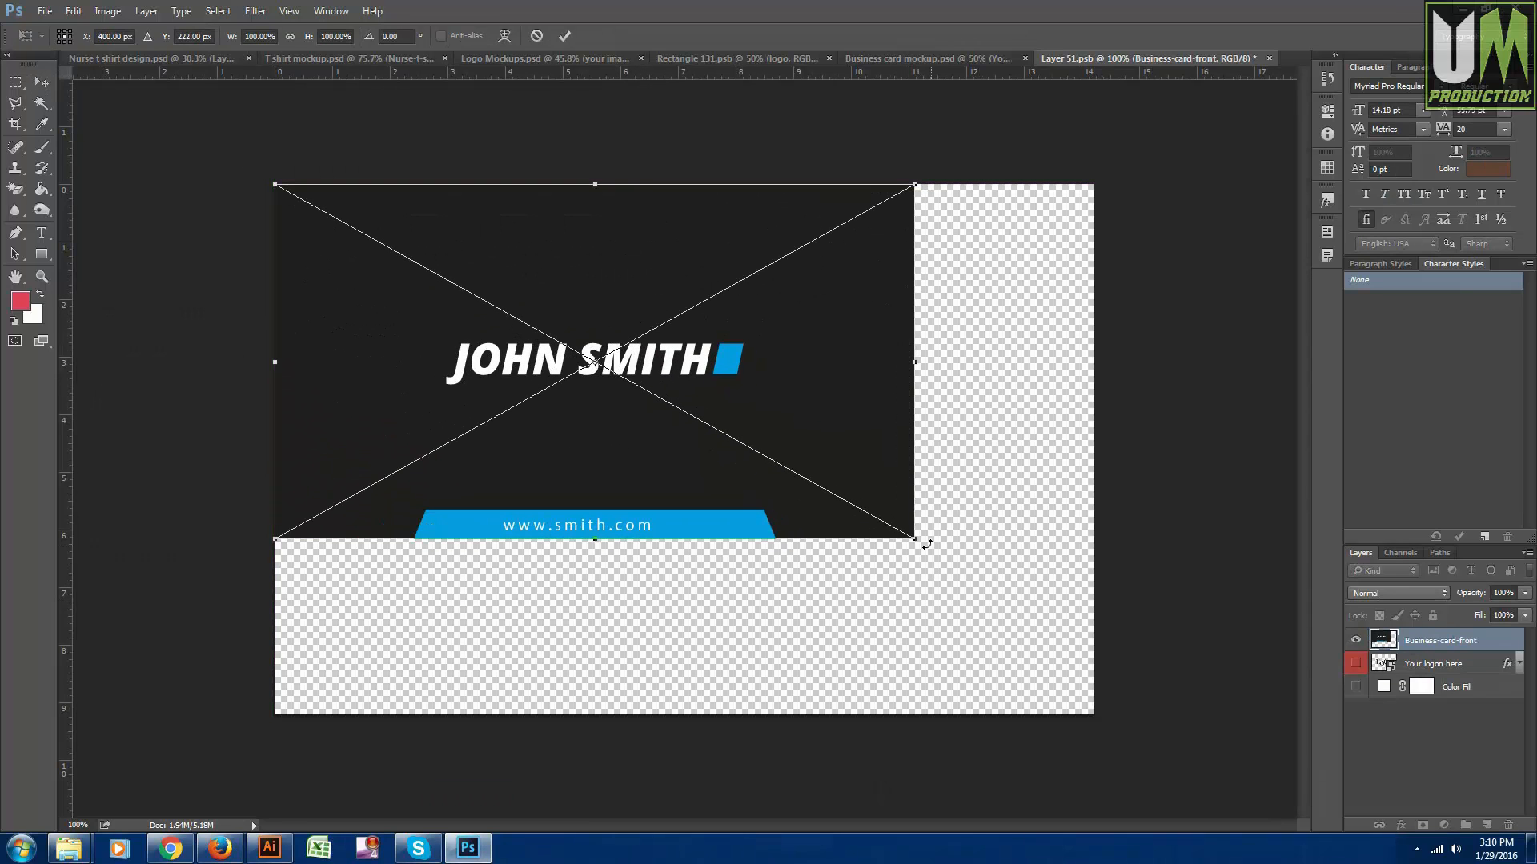
drag(917, 539, 1087, 657)
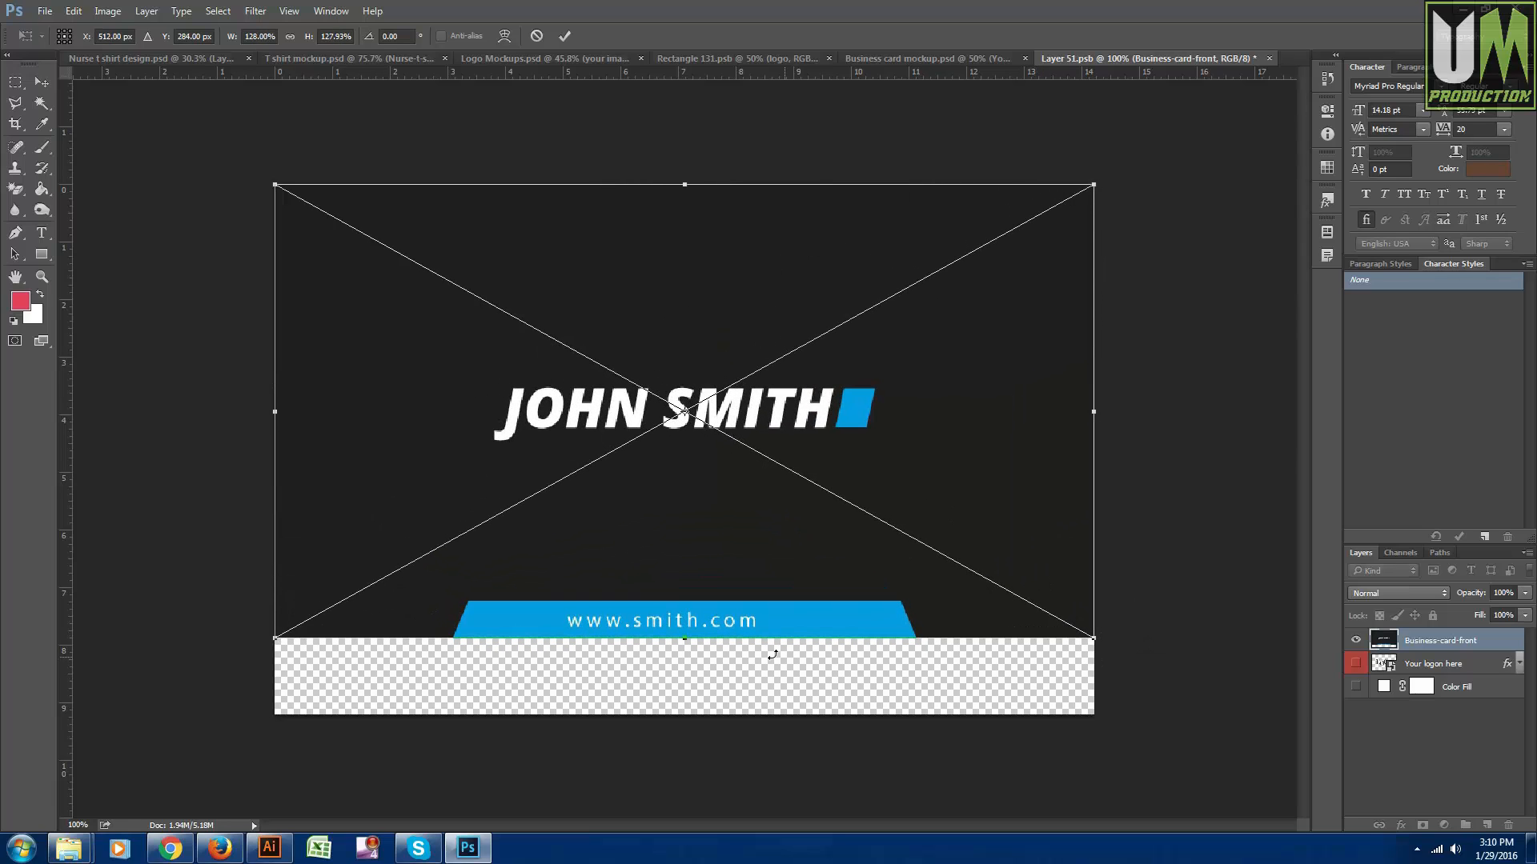
drag(688, 642, 706, 715)
right_click(742, 393)
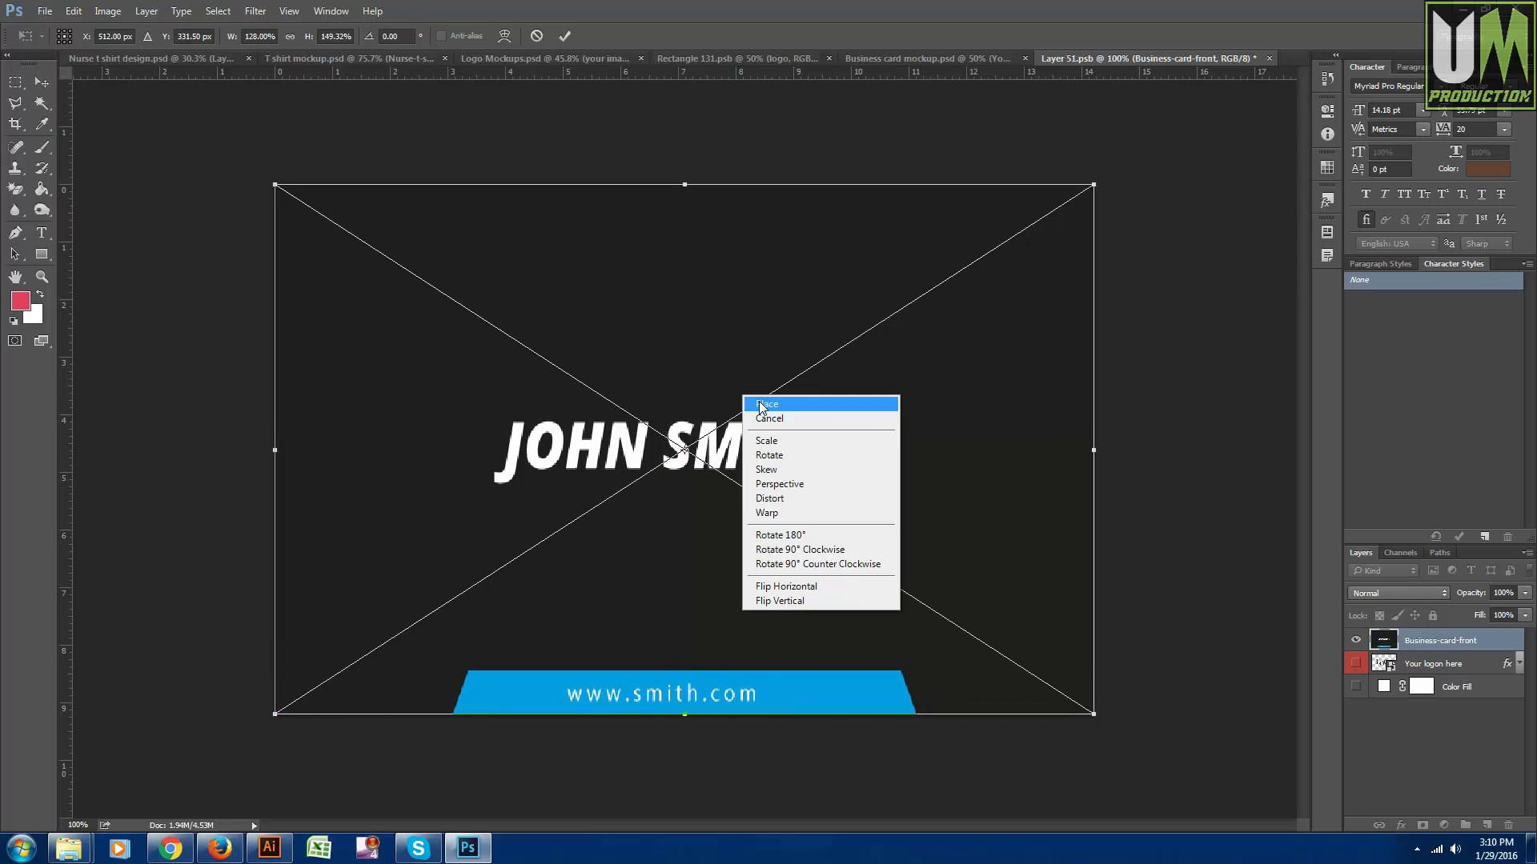
click(762, 406)
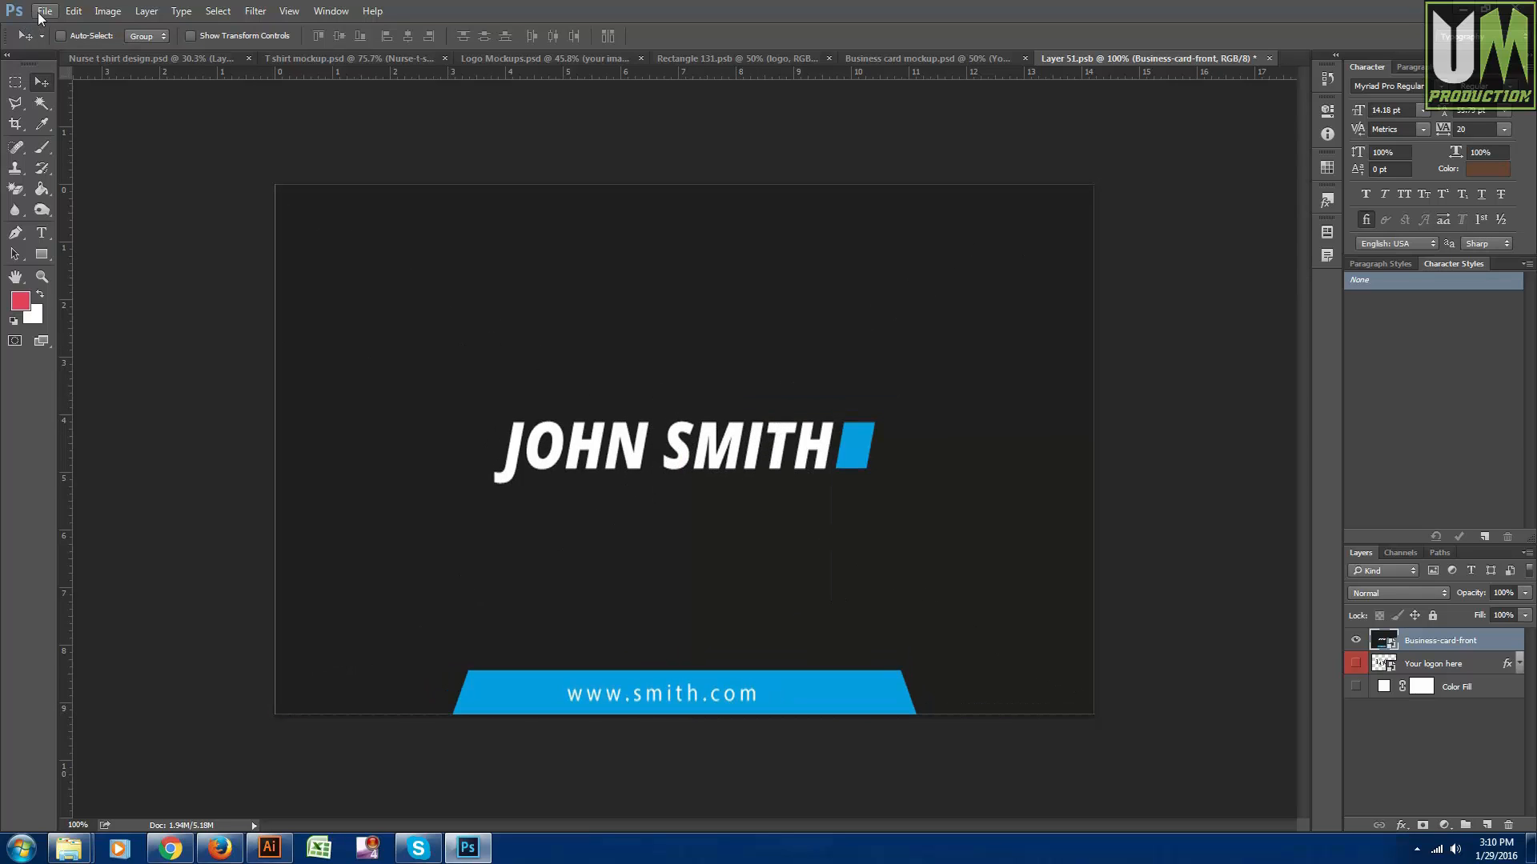
- Save the front-card smart object and return to the Business card mockup document to inspect the front card up close
click(44, 12)
click(483, 6)
click(54, 11)
click(78, 173)
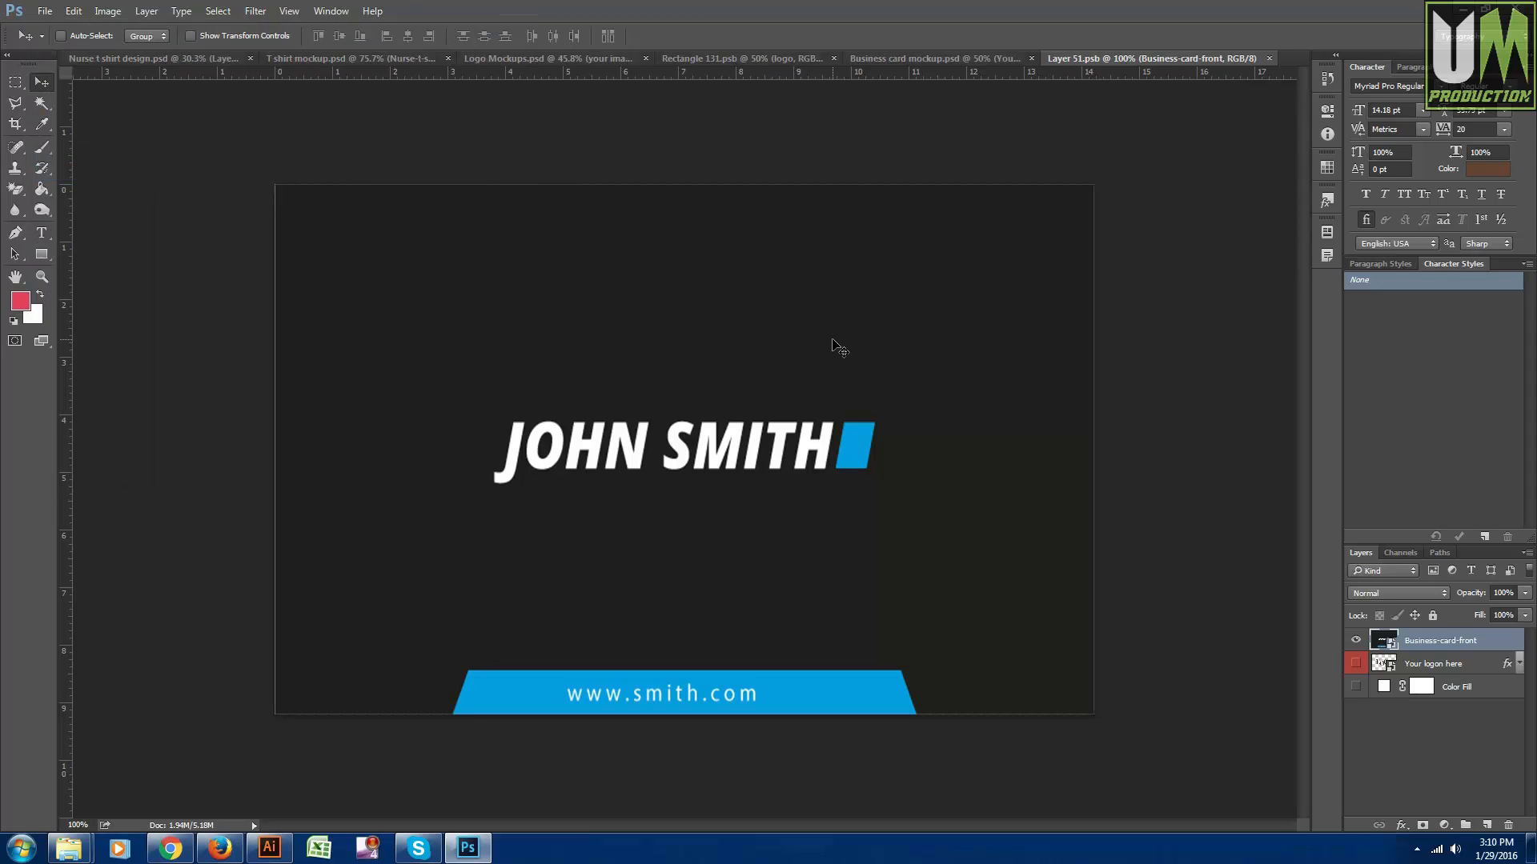
click(1415, 850)
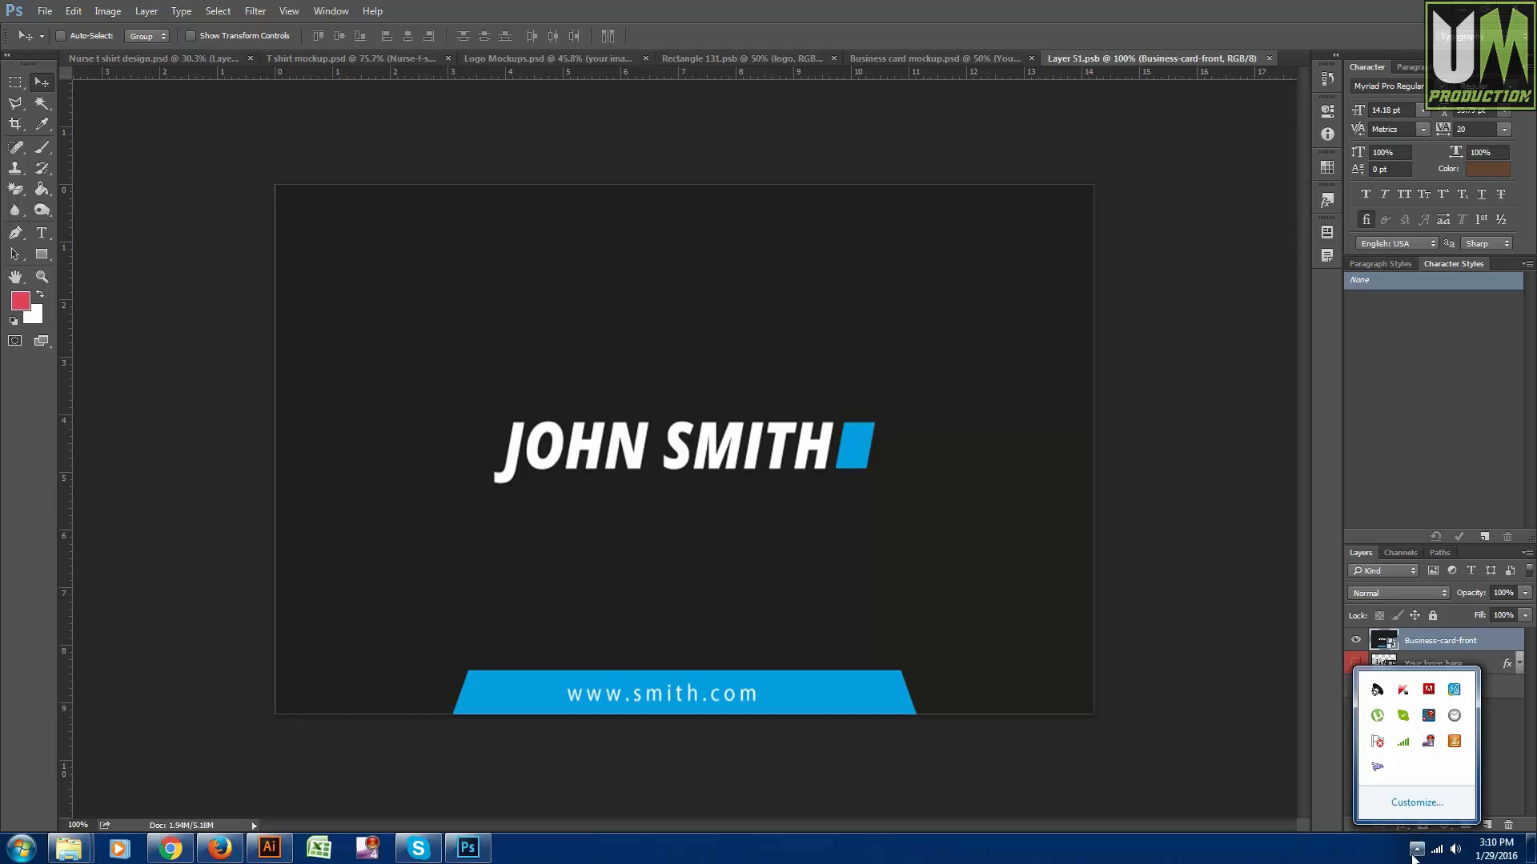
click(1321, 859)
click(978, 59)
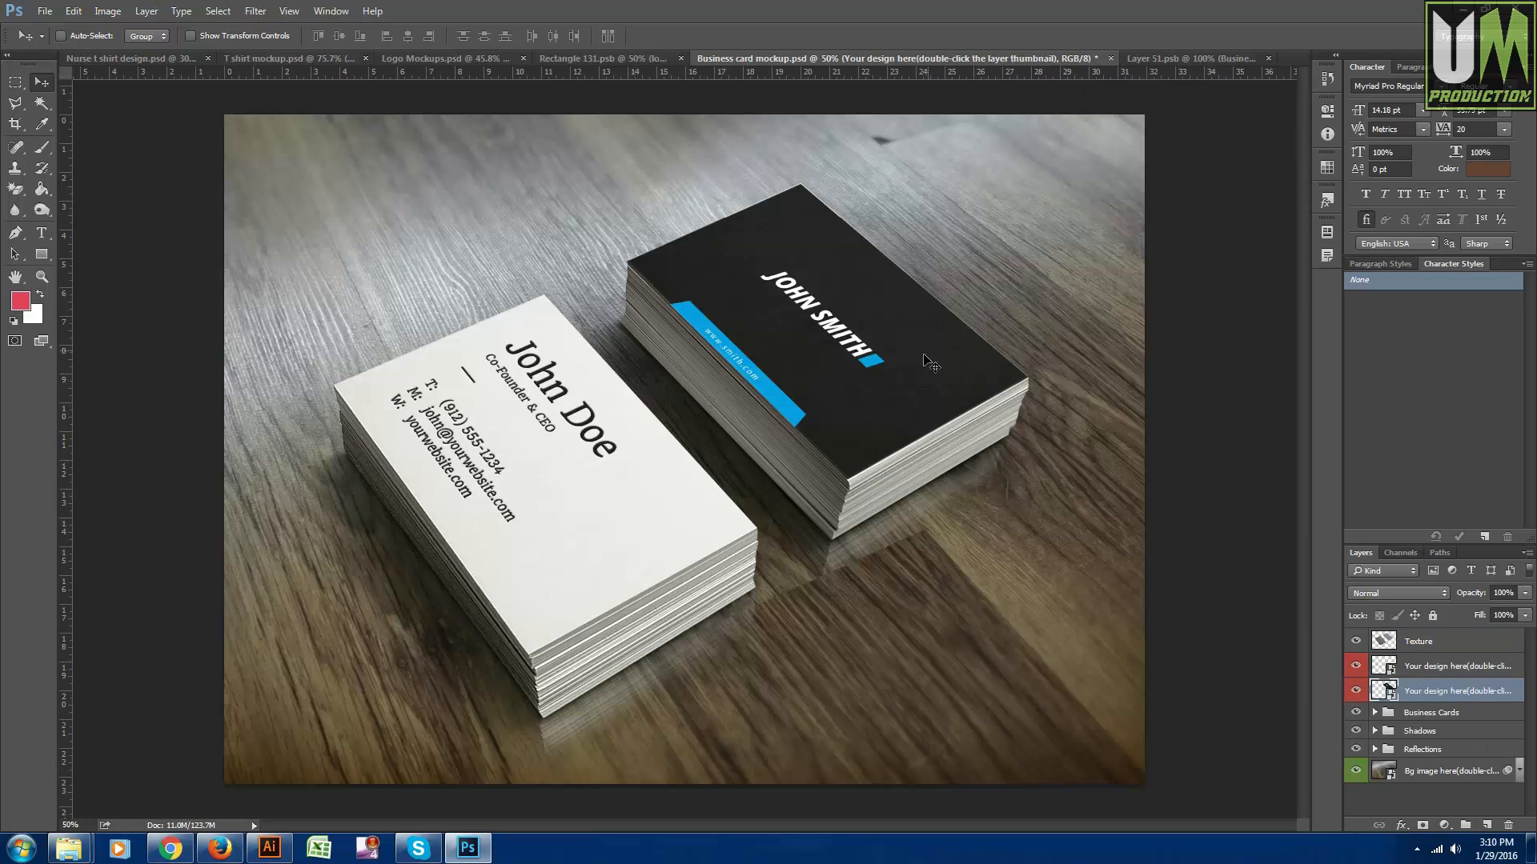
scroll(900, 317, down, 1)
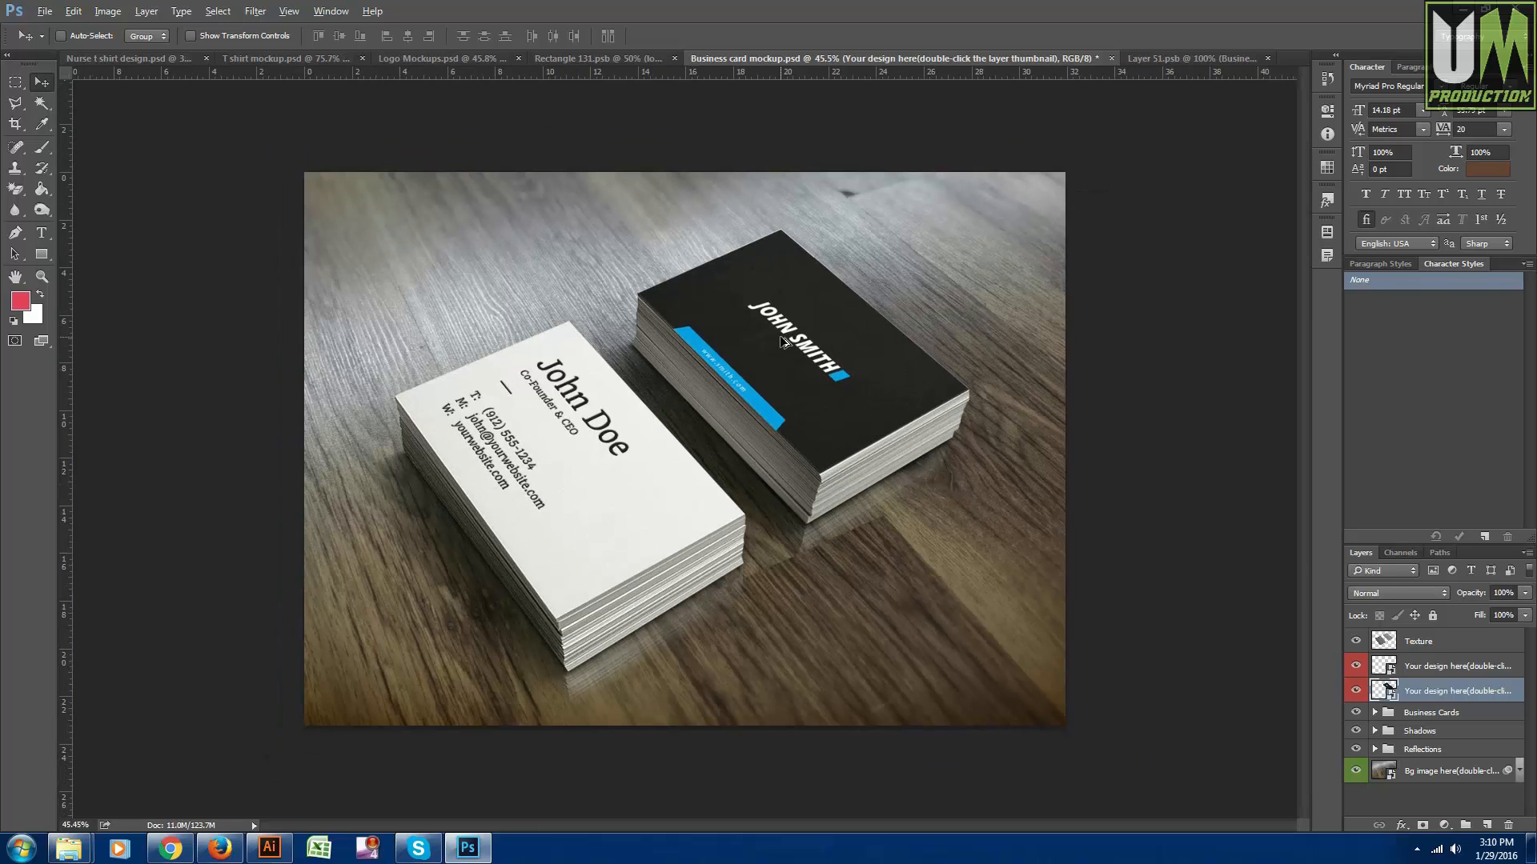
scroll(783, 342, up, 4)
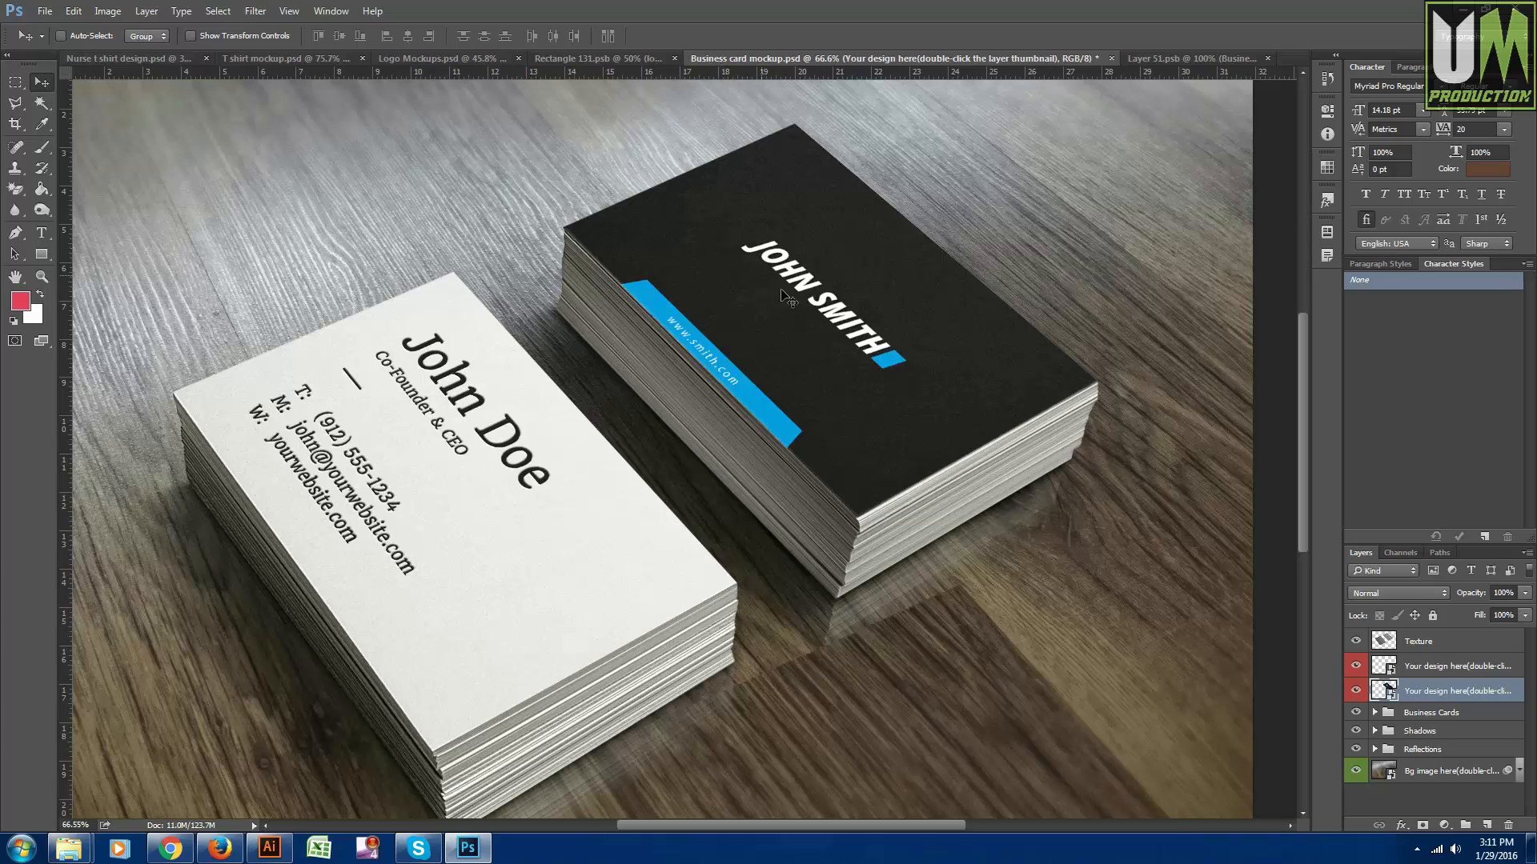
alt+scroll(890, 369, down, 1)
alt+scroll(838, 352, down, 3)
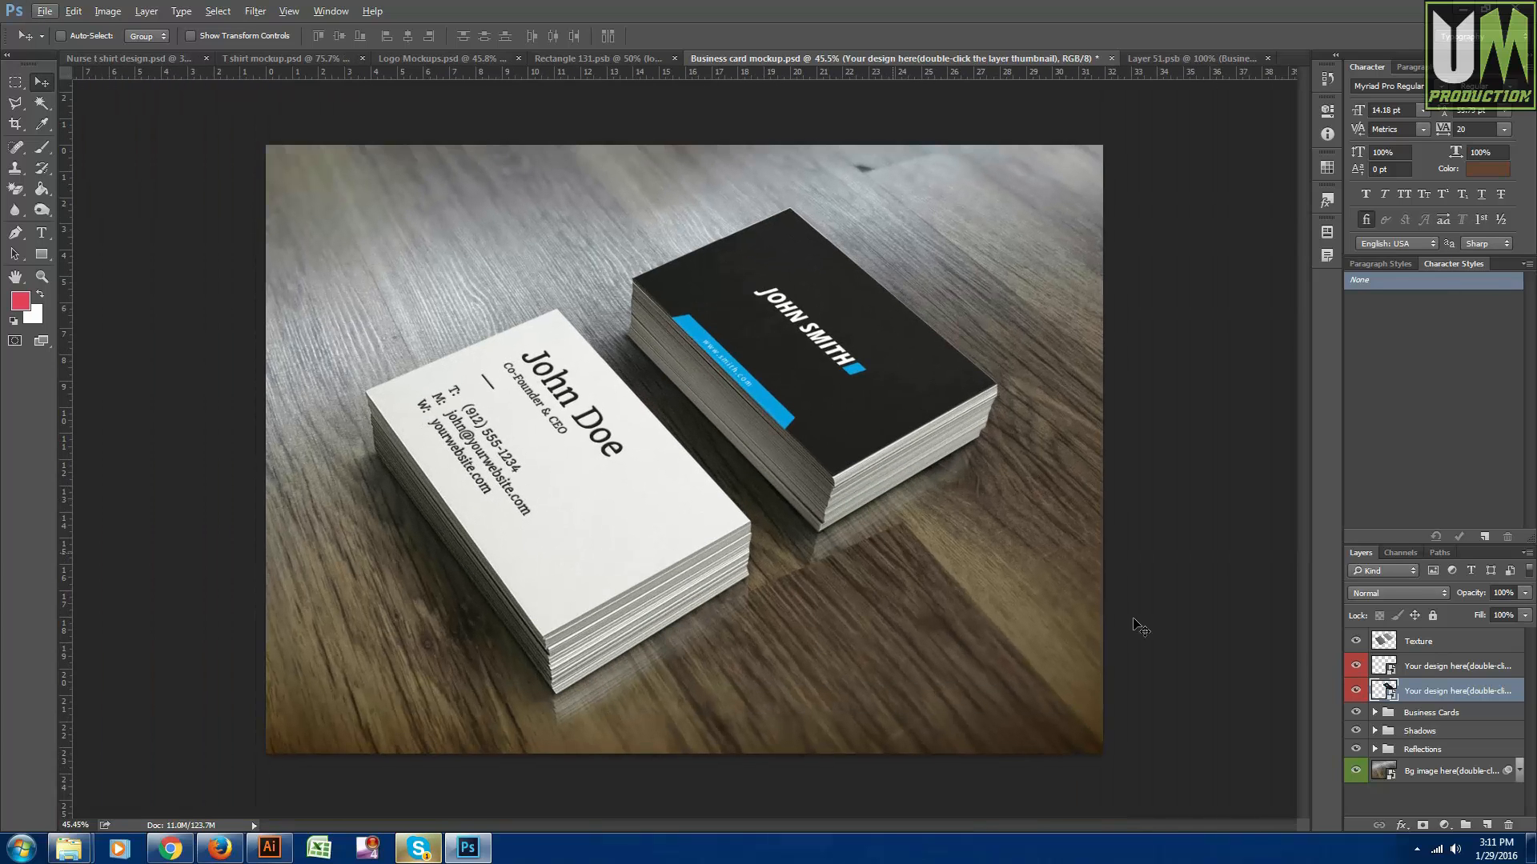
- Open the upper "Your design here" smart object and hide its "Edit information here" layer
click(1389, 667)
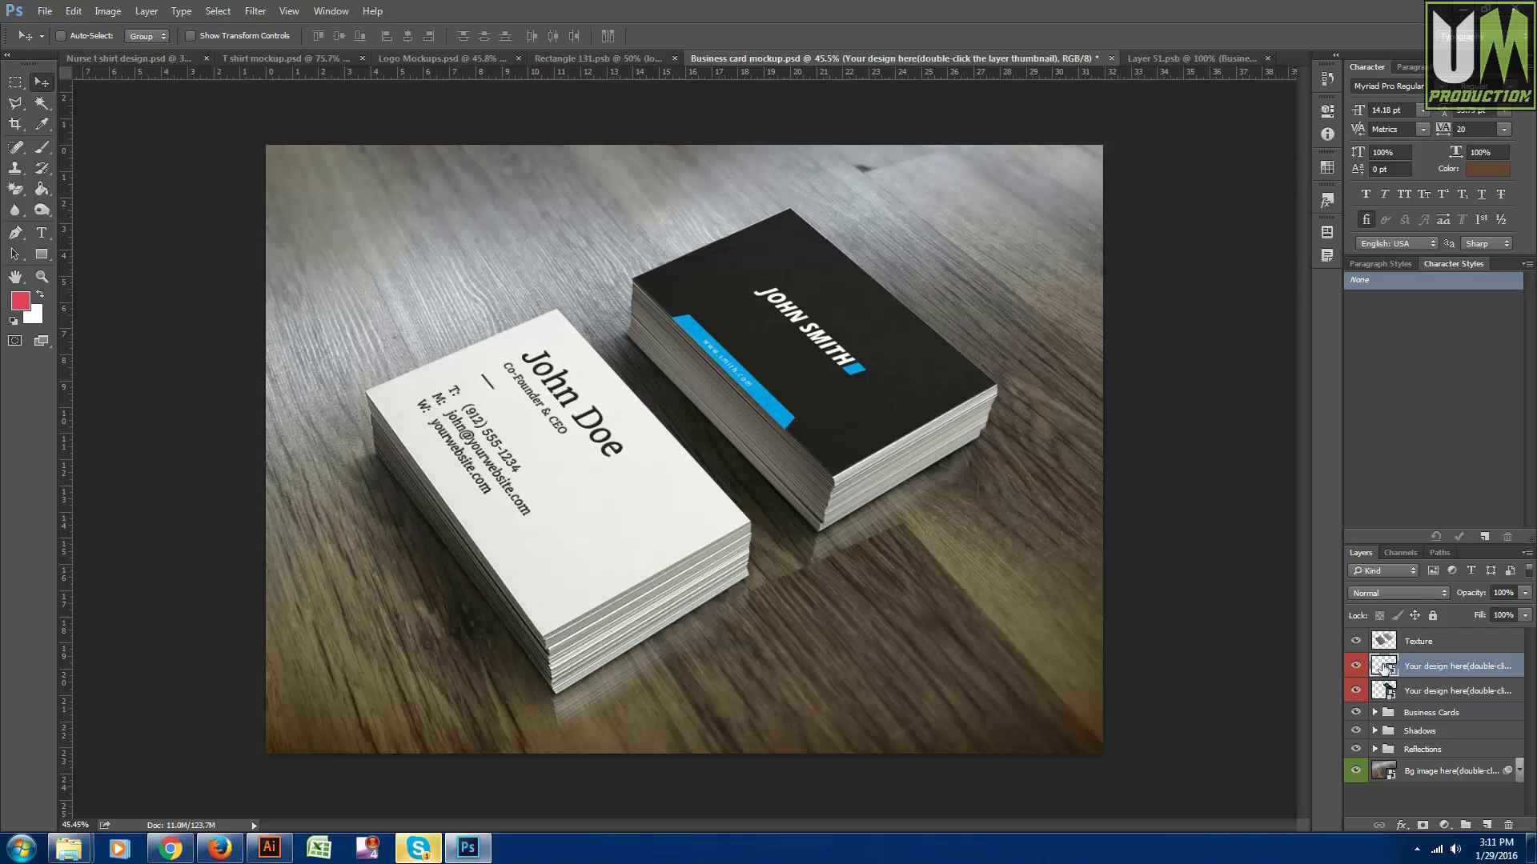
double_click(1390, 667)
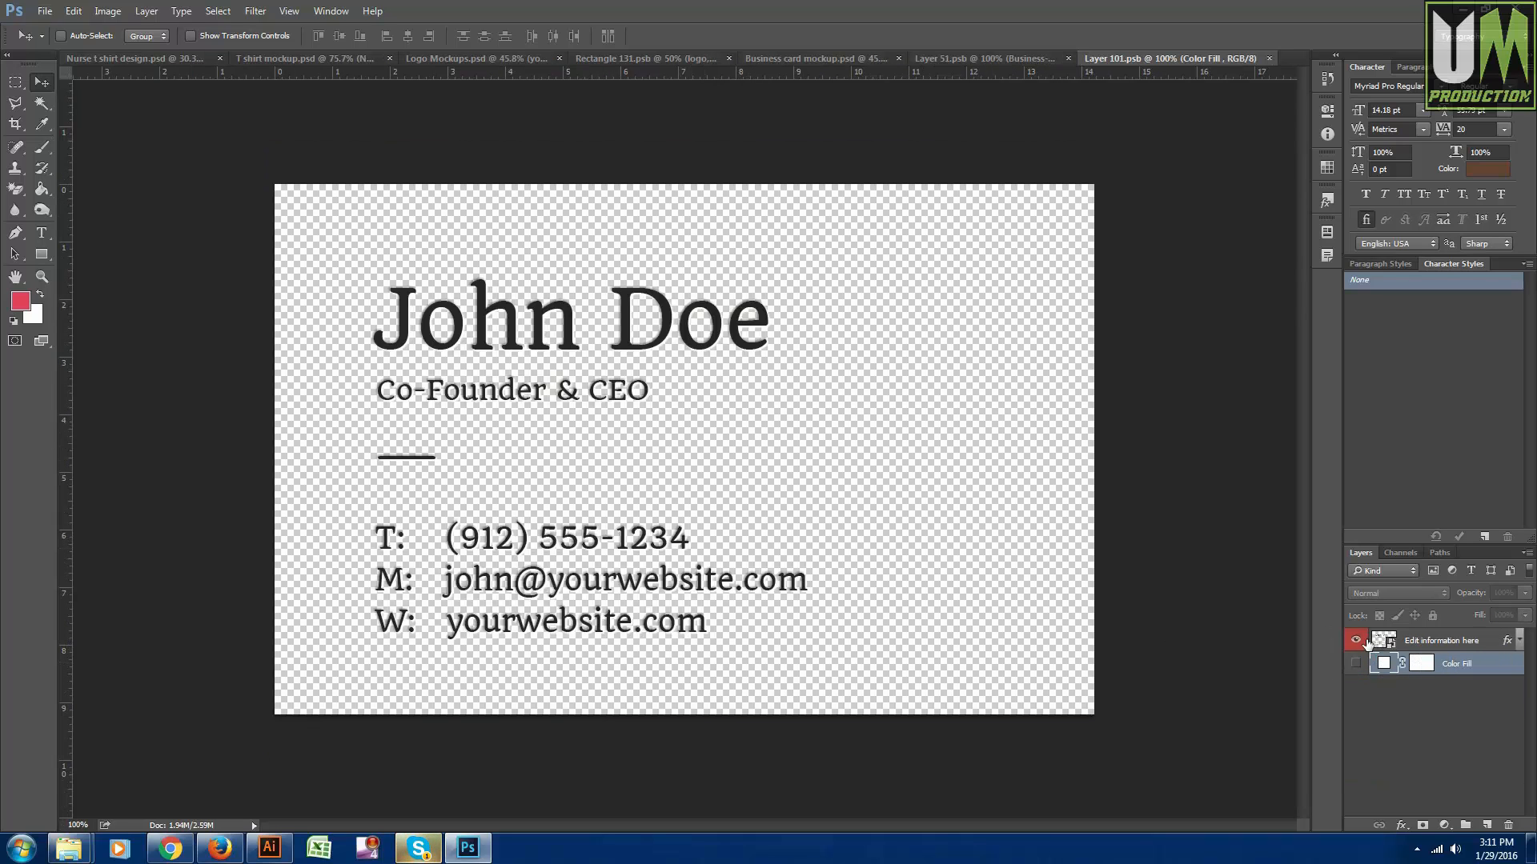
click(1355, 639)
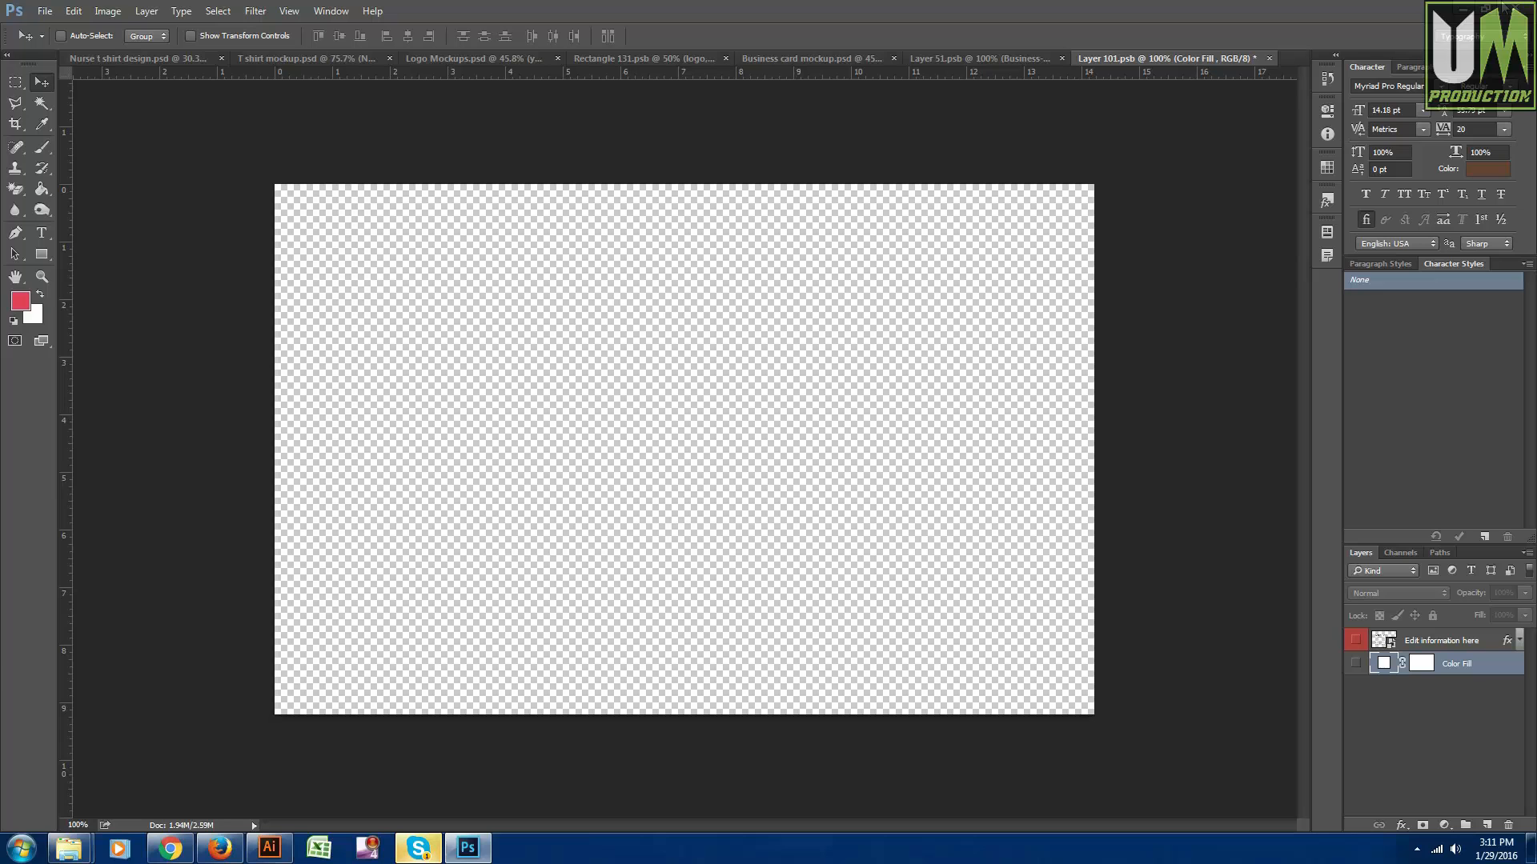
- Place the Business-card-back image in the smart object and enlarge it to about 144.6% so it covers the canvas
click(1463, 10)
click(851, 403)
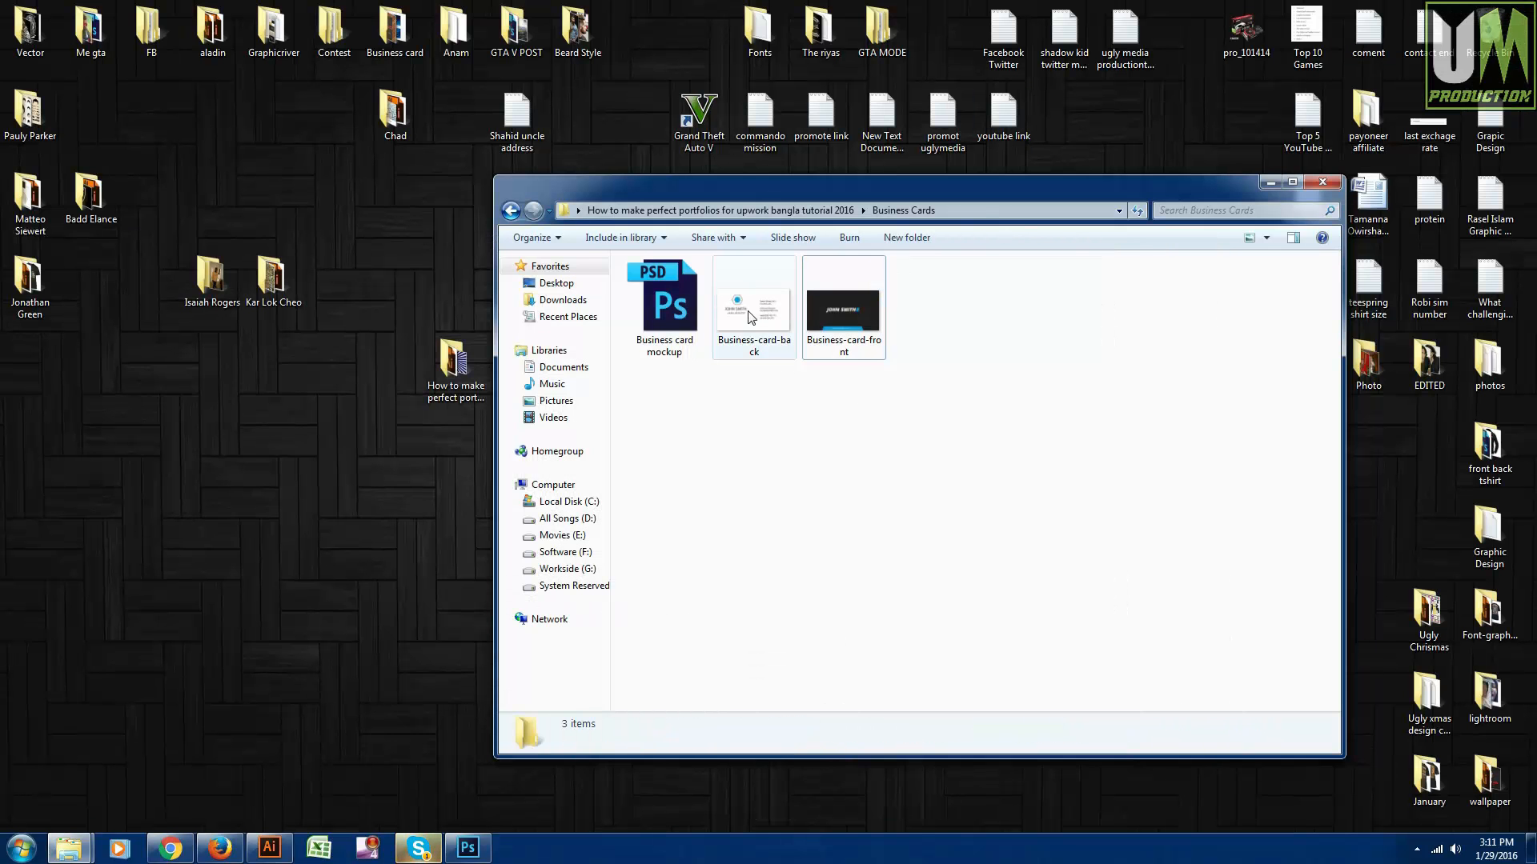
drag(751, 318, 653, 460)
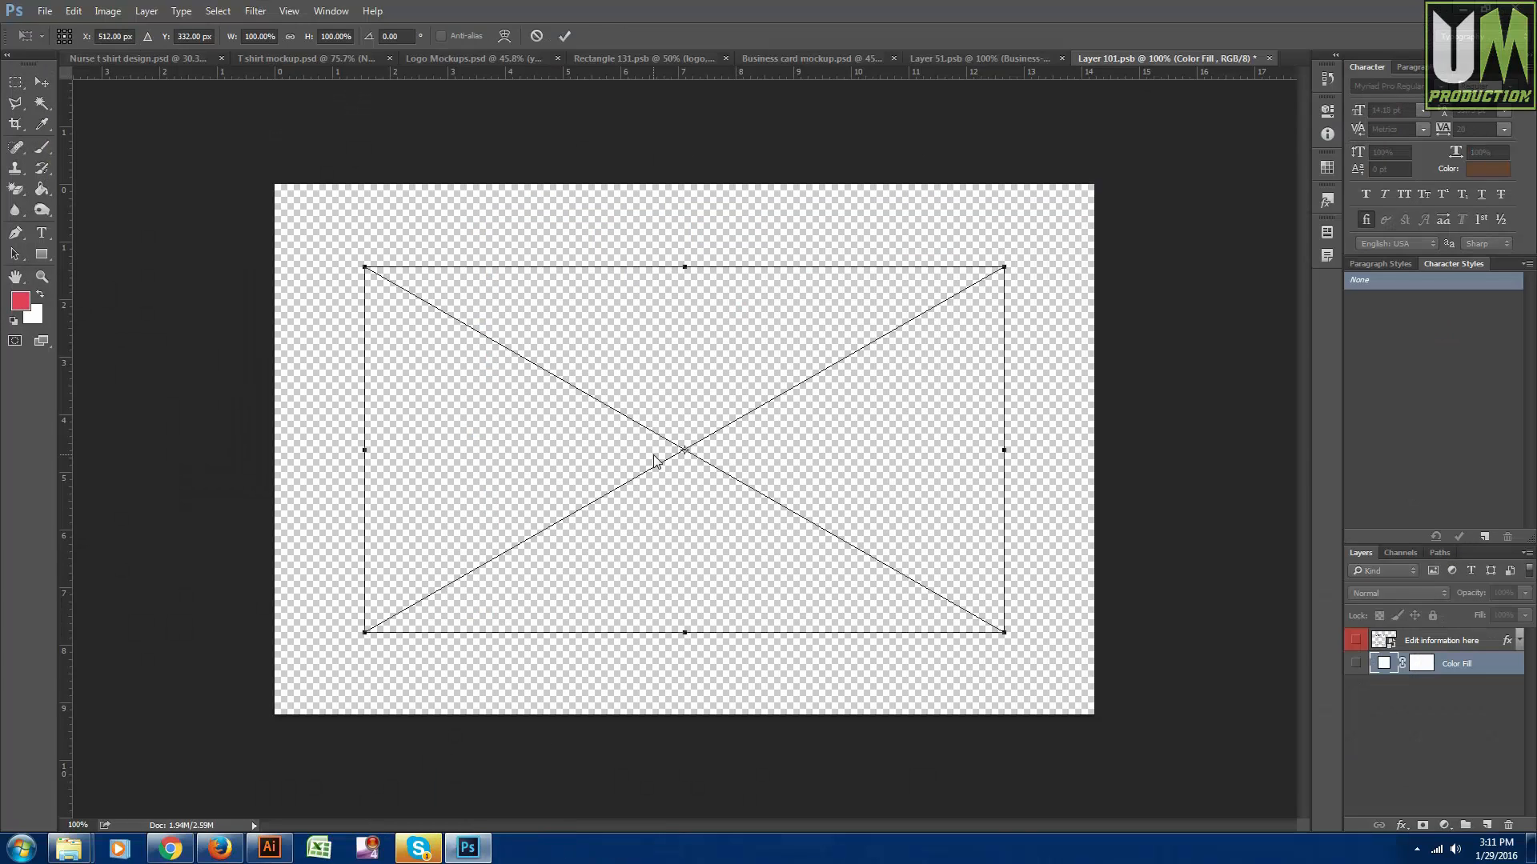
drag(809, 492, 709, 414)
drag(903, 550, 1153, 706)
mouse_move(1024, 598)
mouse_down()
mouse_move(1026, 619)
mouse_move(1031, 603)
mouse_up()
drag(1165, 209, 1193, 183)
drag(1079, 247, 1060, 242)
- Nudge the back image left to X 547.50 px and slightly up, stretch its height to 144.98%, and commit the placement
key(Left)
key(Left)
key(Left)
key(Left)
key(Left)
key(Left)
key(Left)
key(Left)
key(Left)
key(Left)
key(Left)
key(Left)
key(Up)
key(Up)
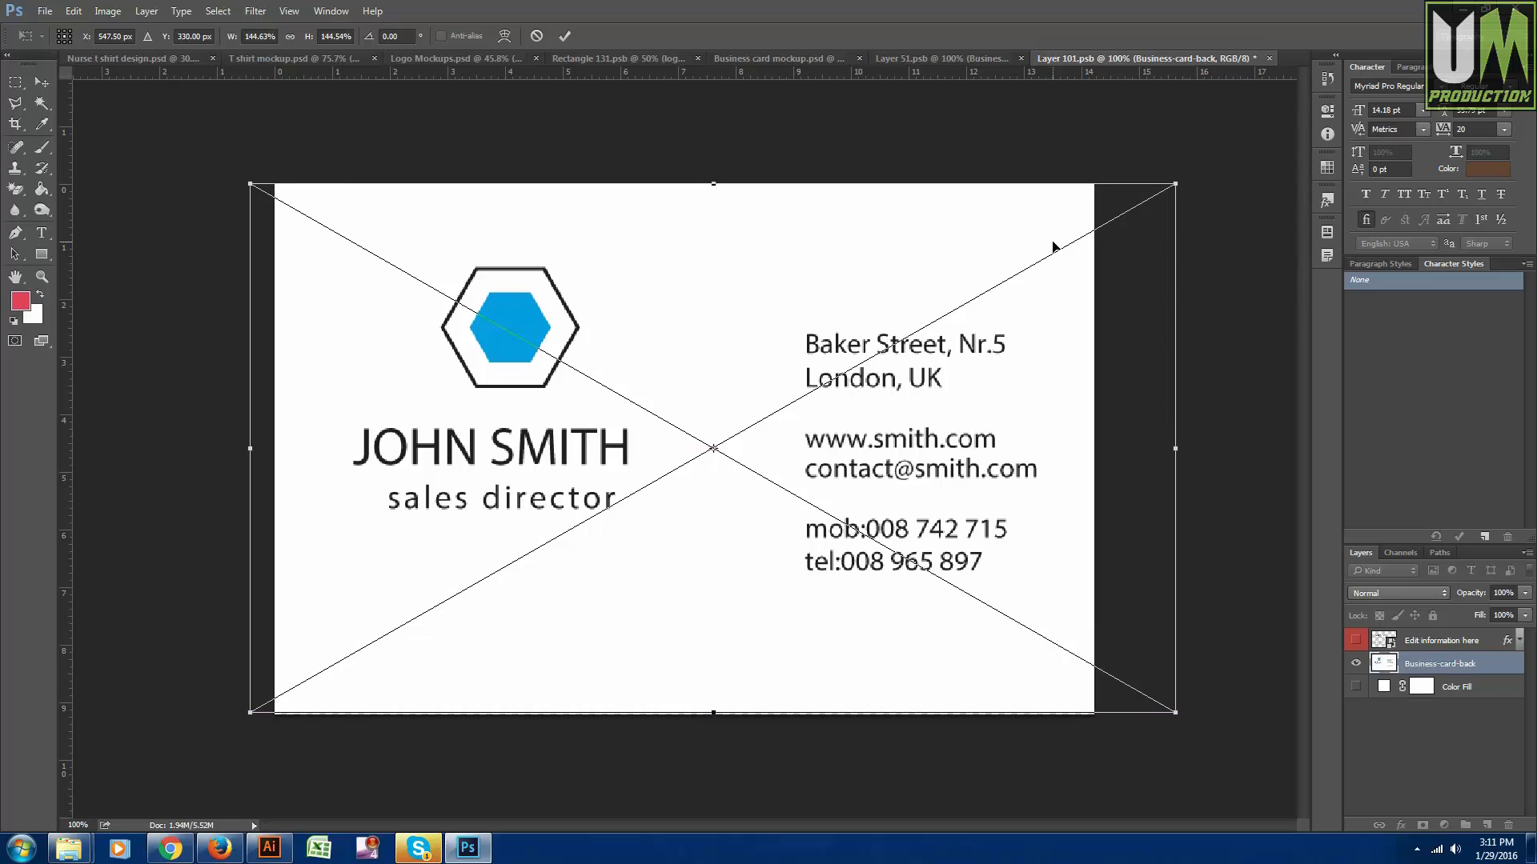
drag(714, 715, 714, 717)
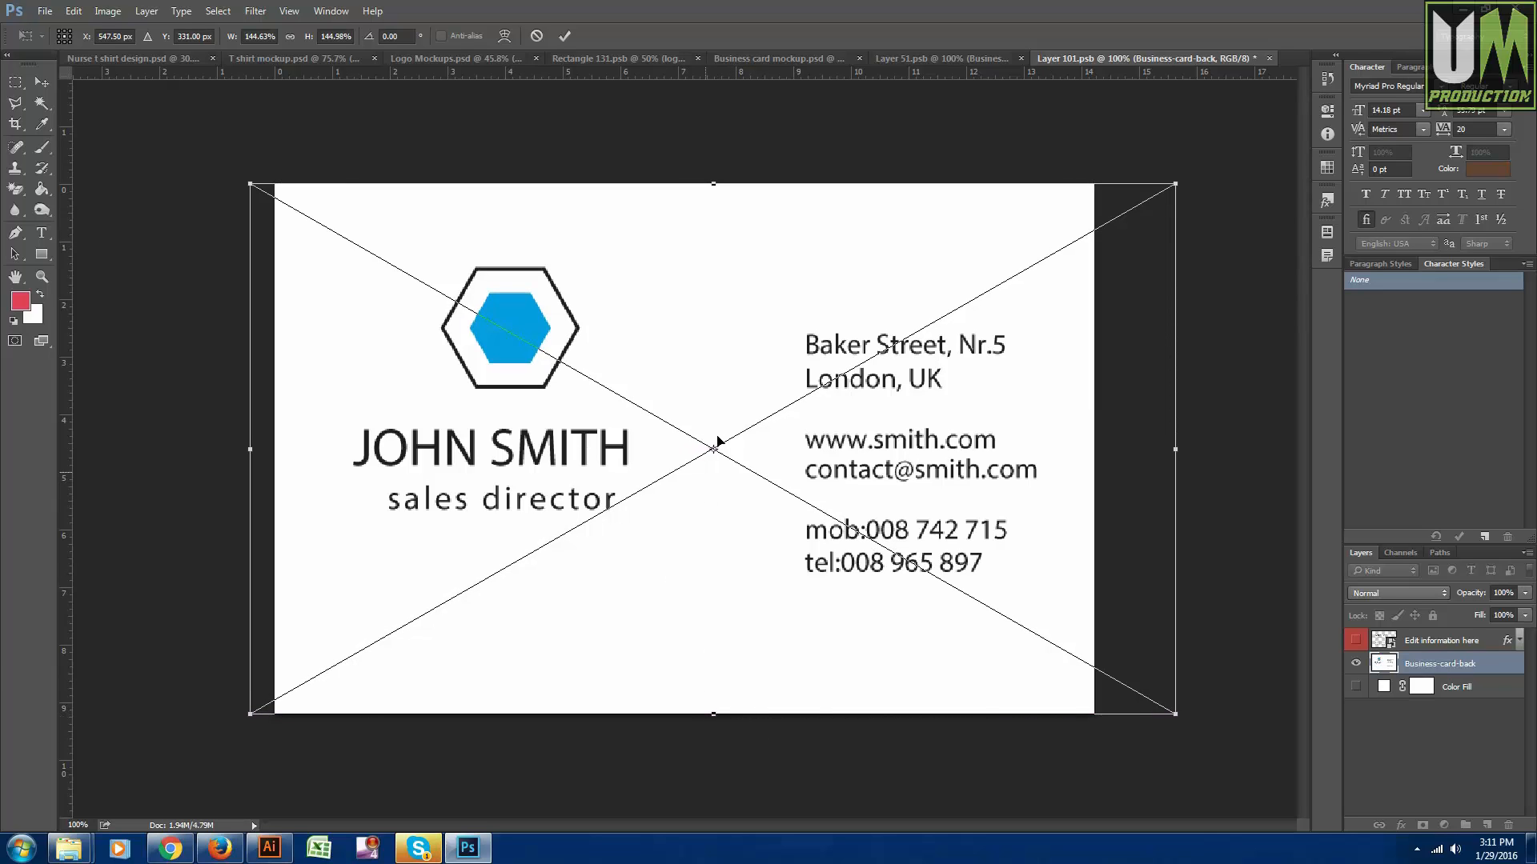
right_click(649, 323)
click(649, 323)
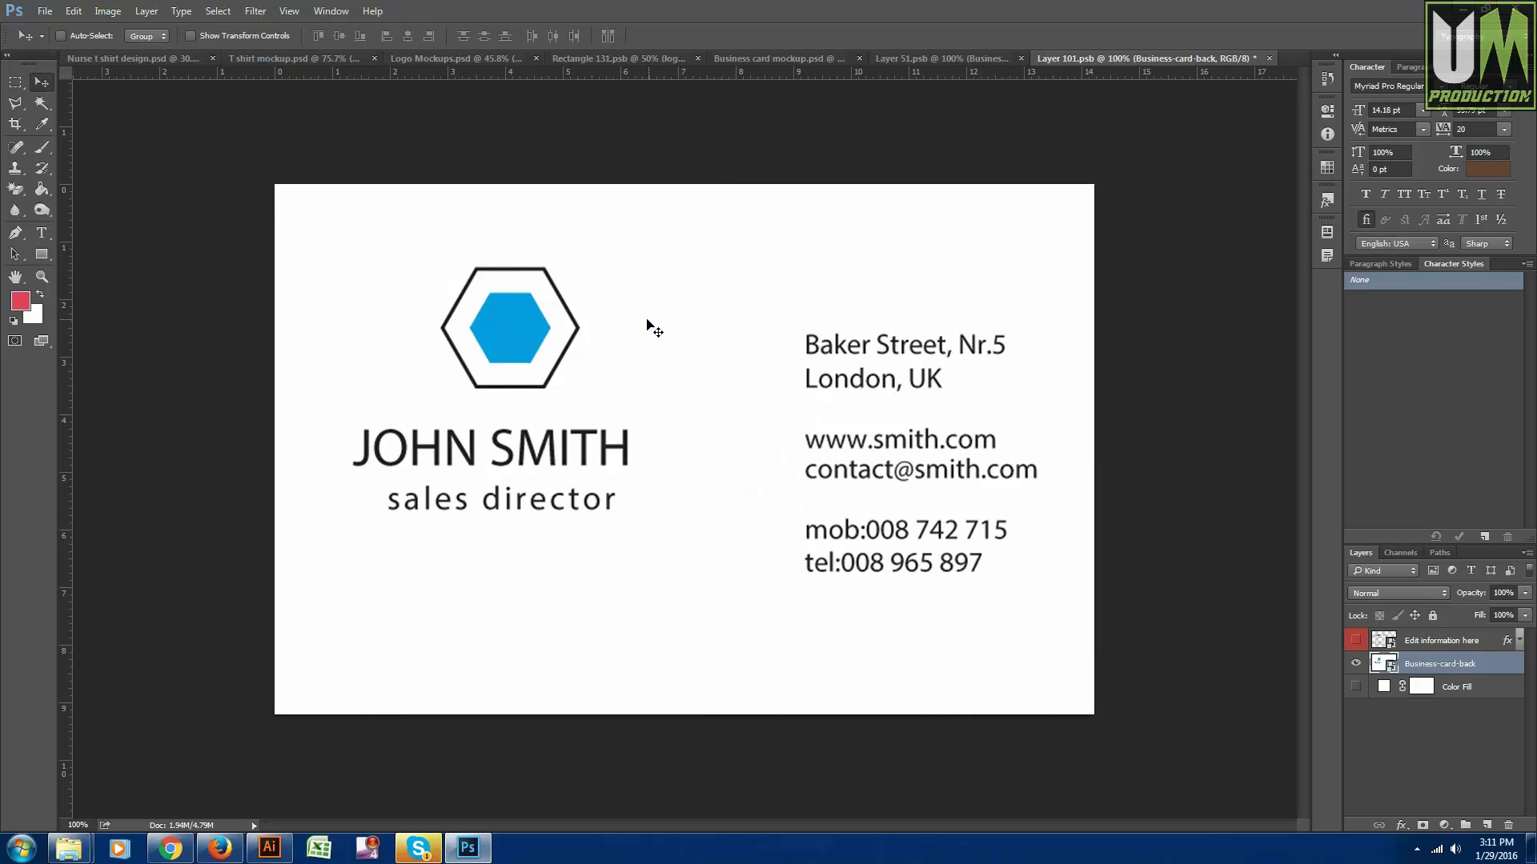
- Save the back-card smart object and return to the Business card mockup document
click(43, 13)
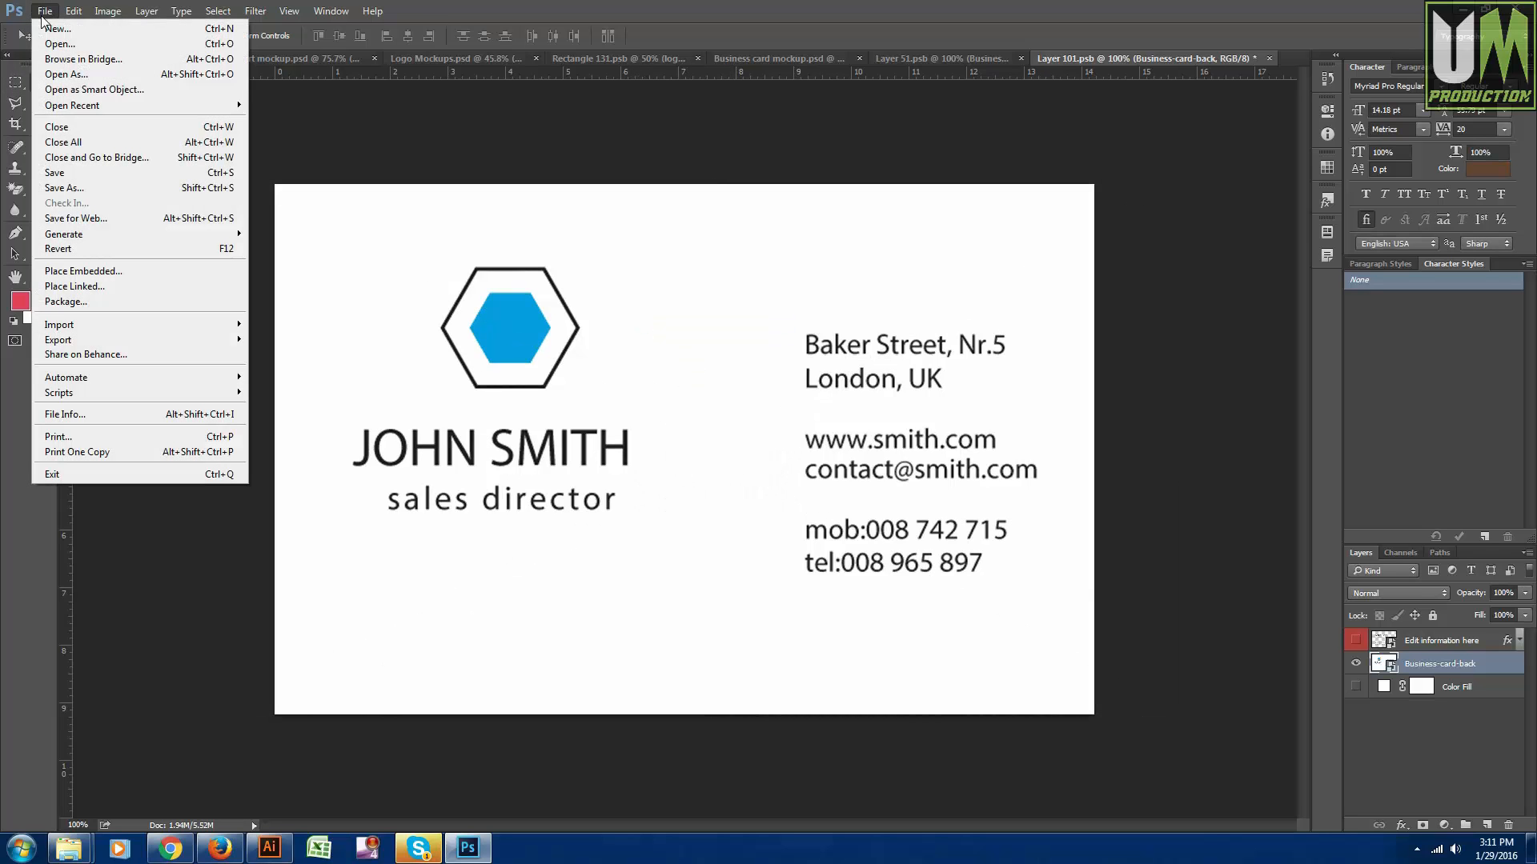
click(68, 173)
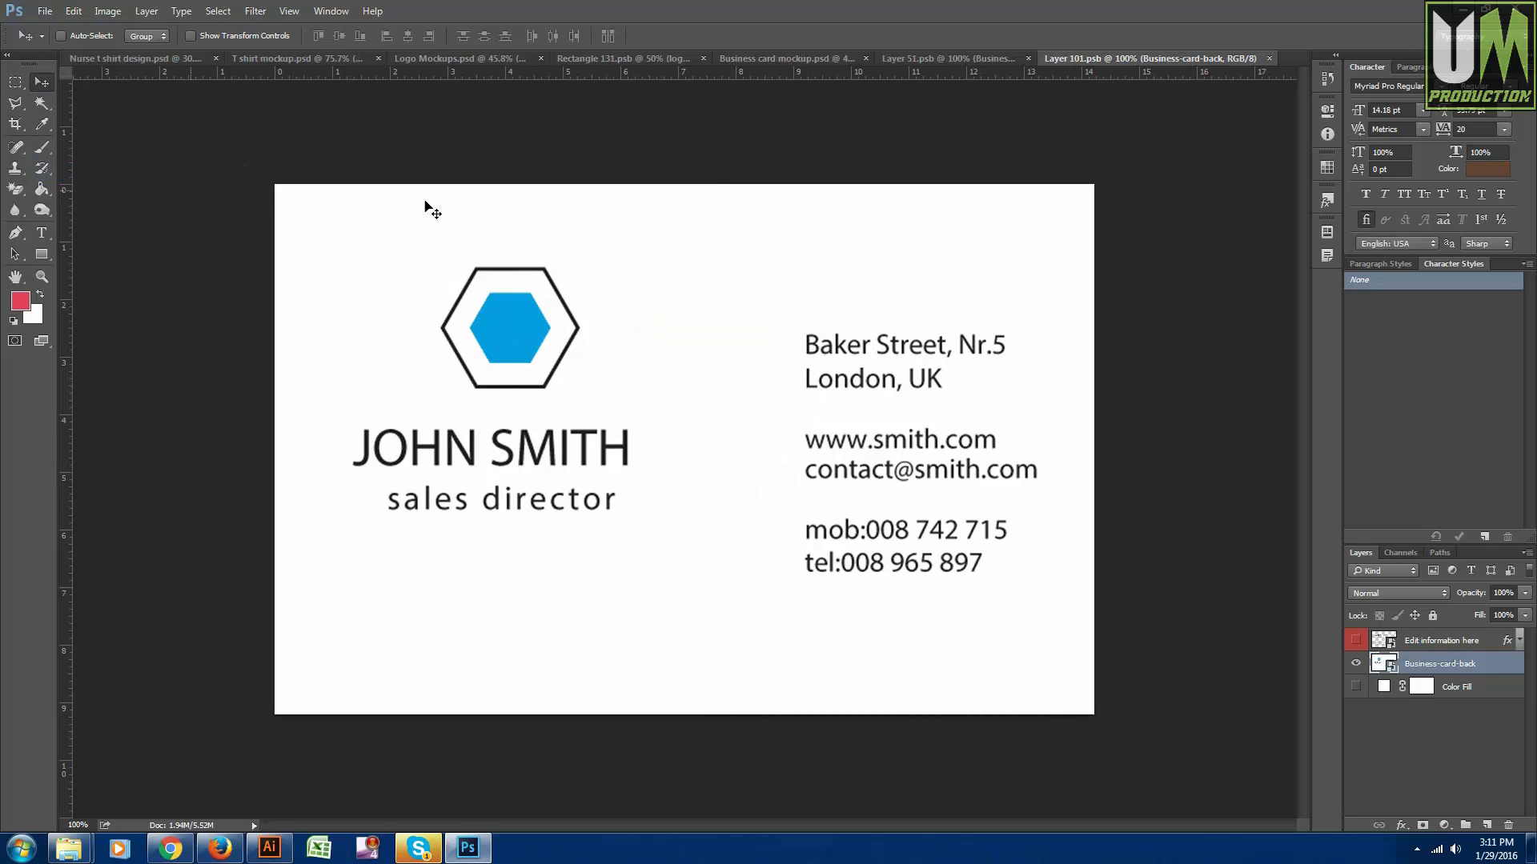
click(984, 59)
click(849, 59)
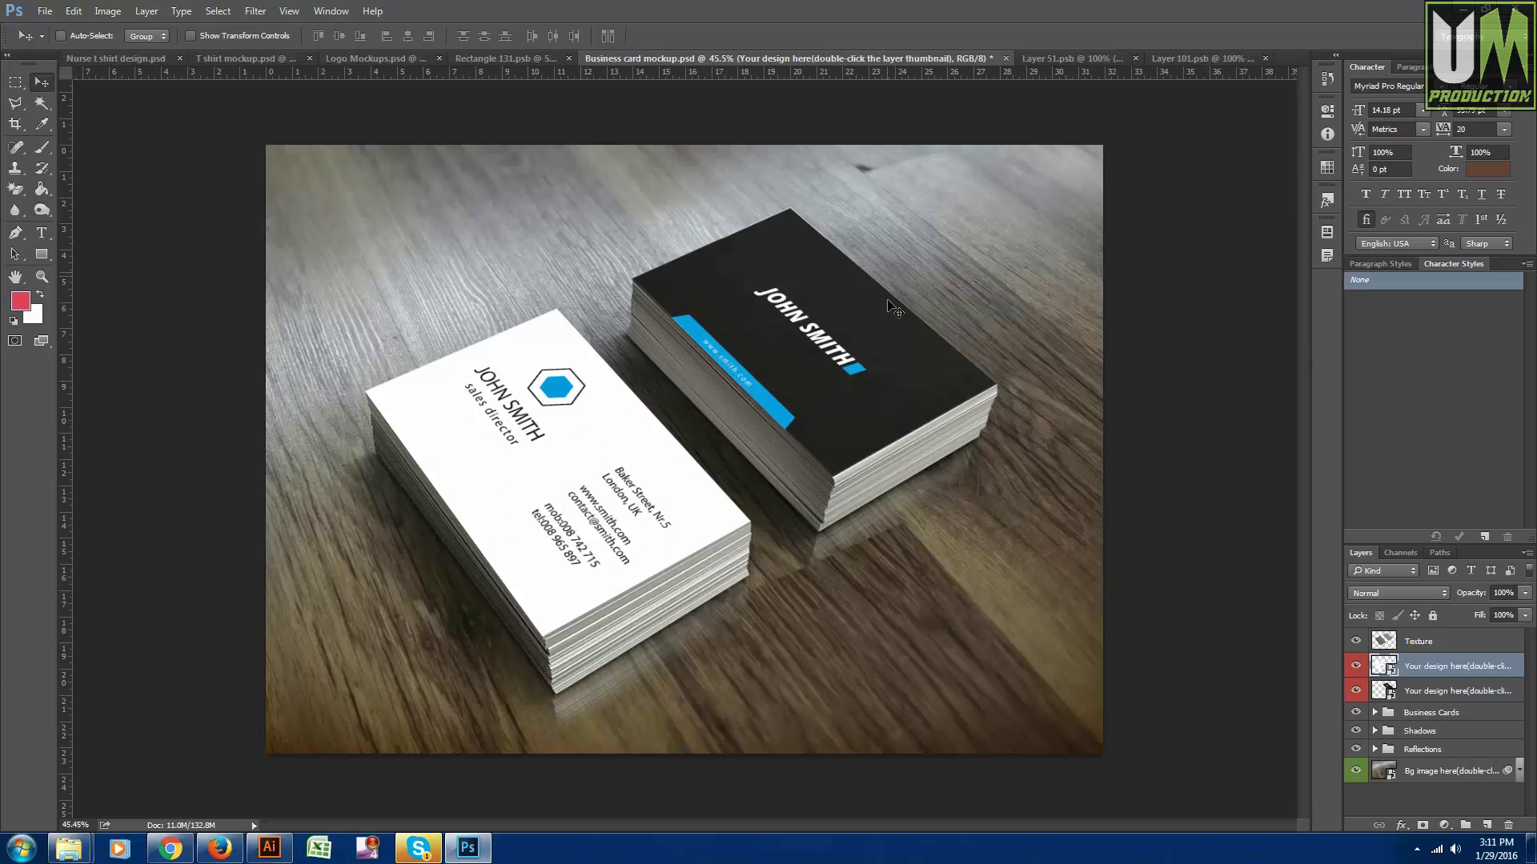
- Compare the flat Business-card-back and Business-card-front images with the finished business card mockup in Photoshop
scroll(629, 426, down, 3)
scroll(629, 425, up, 3)
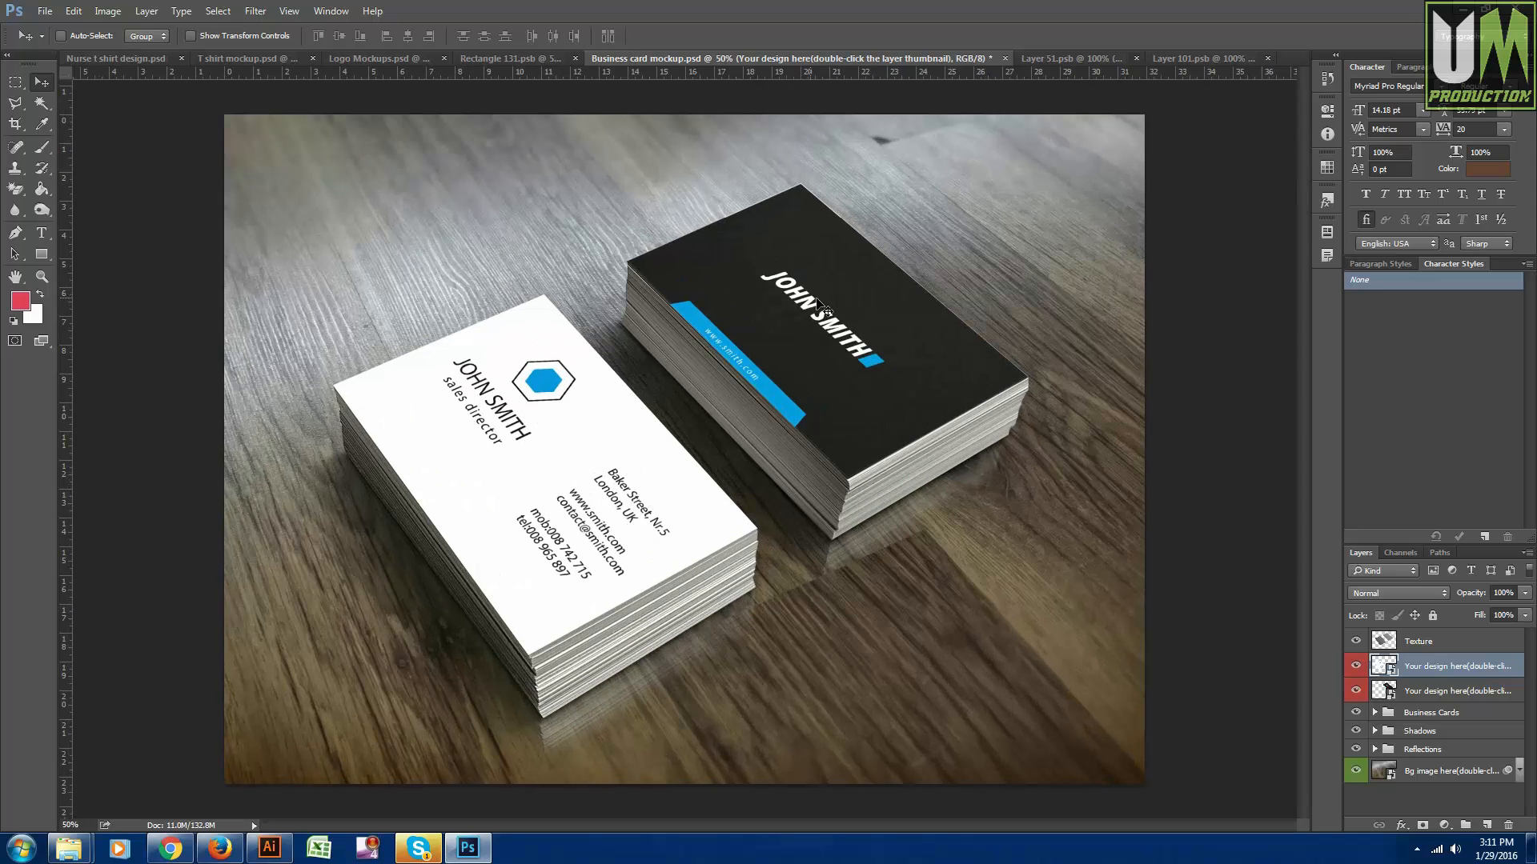
scroll(718, 490, down, 2)
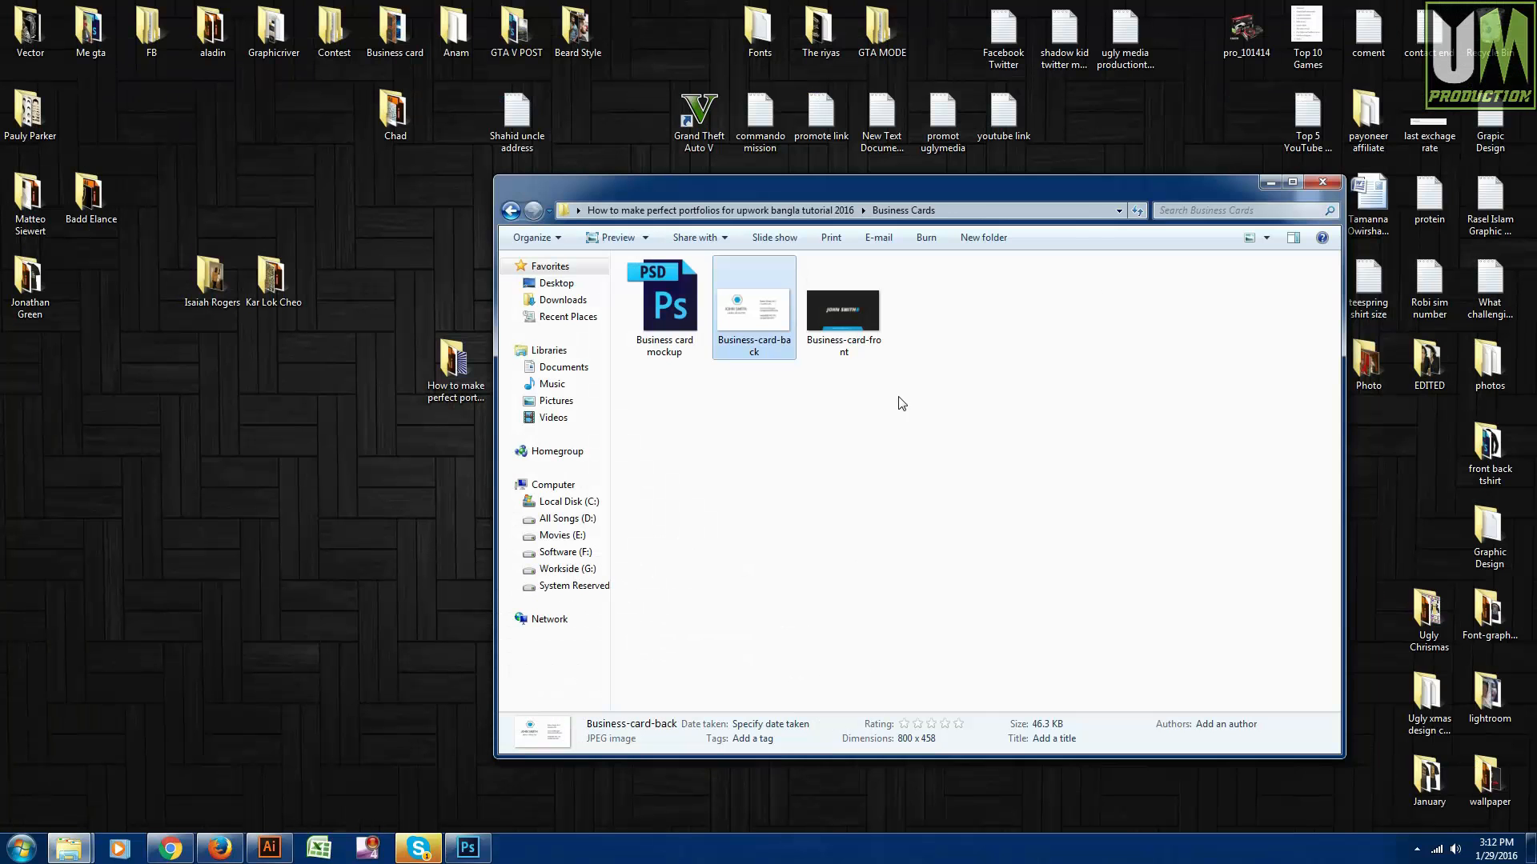
double_click(762, 318)
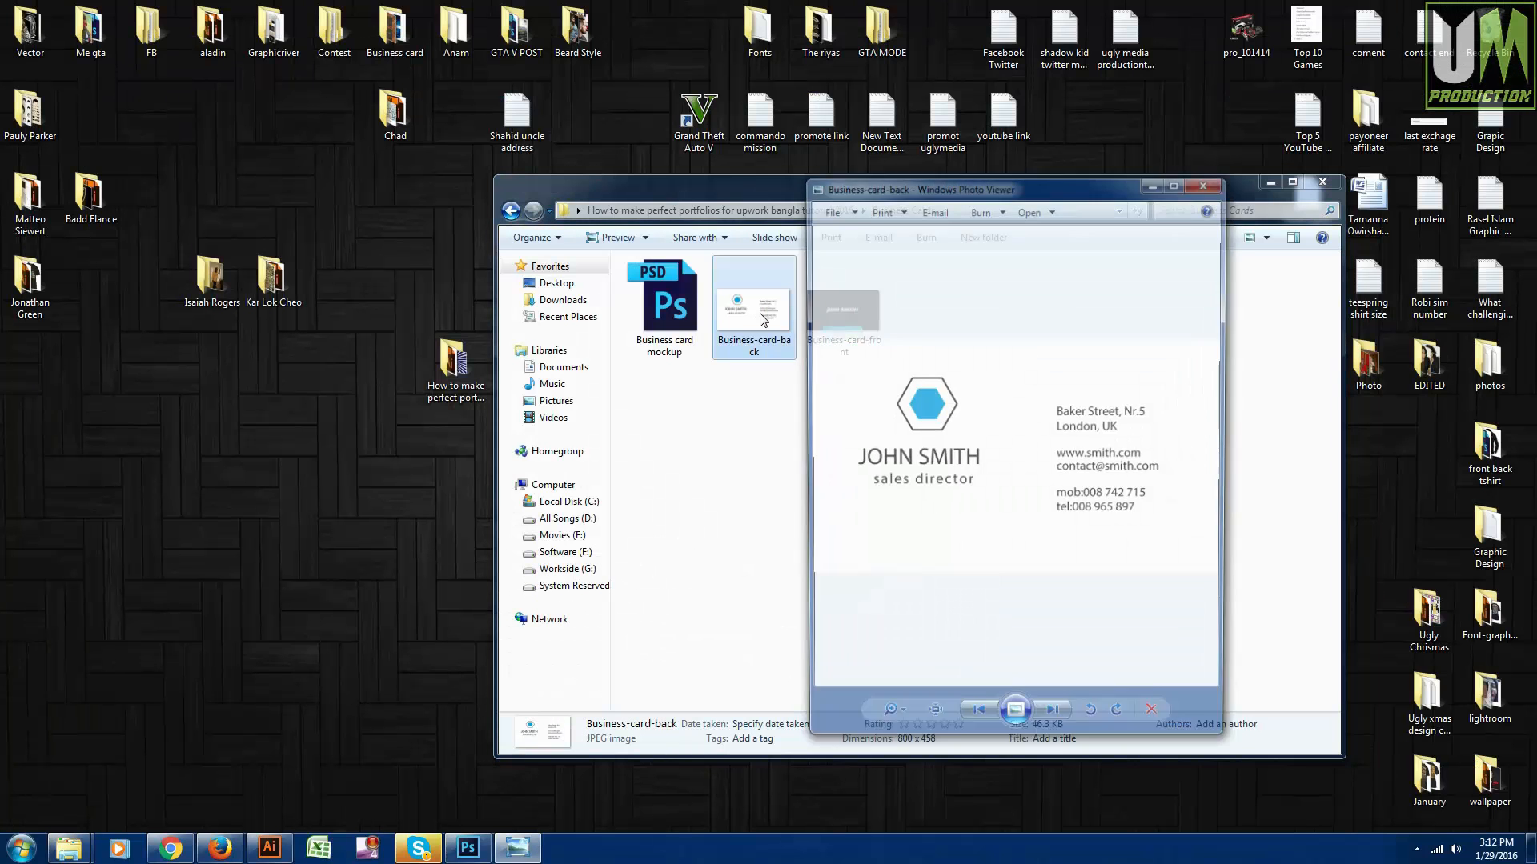
click(1179, 181)
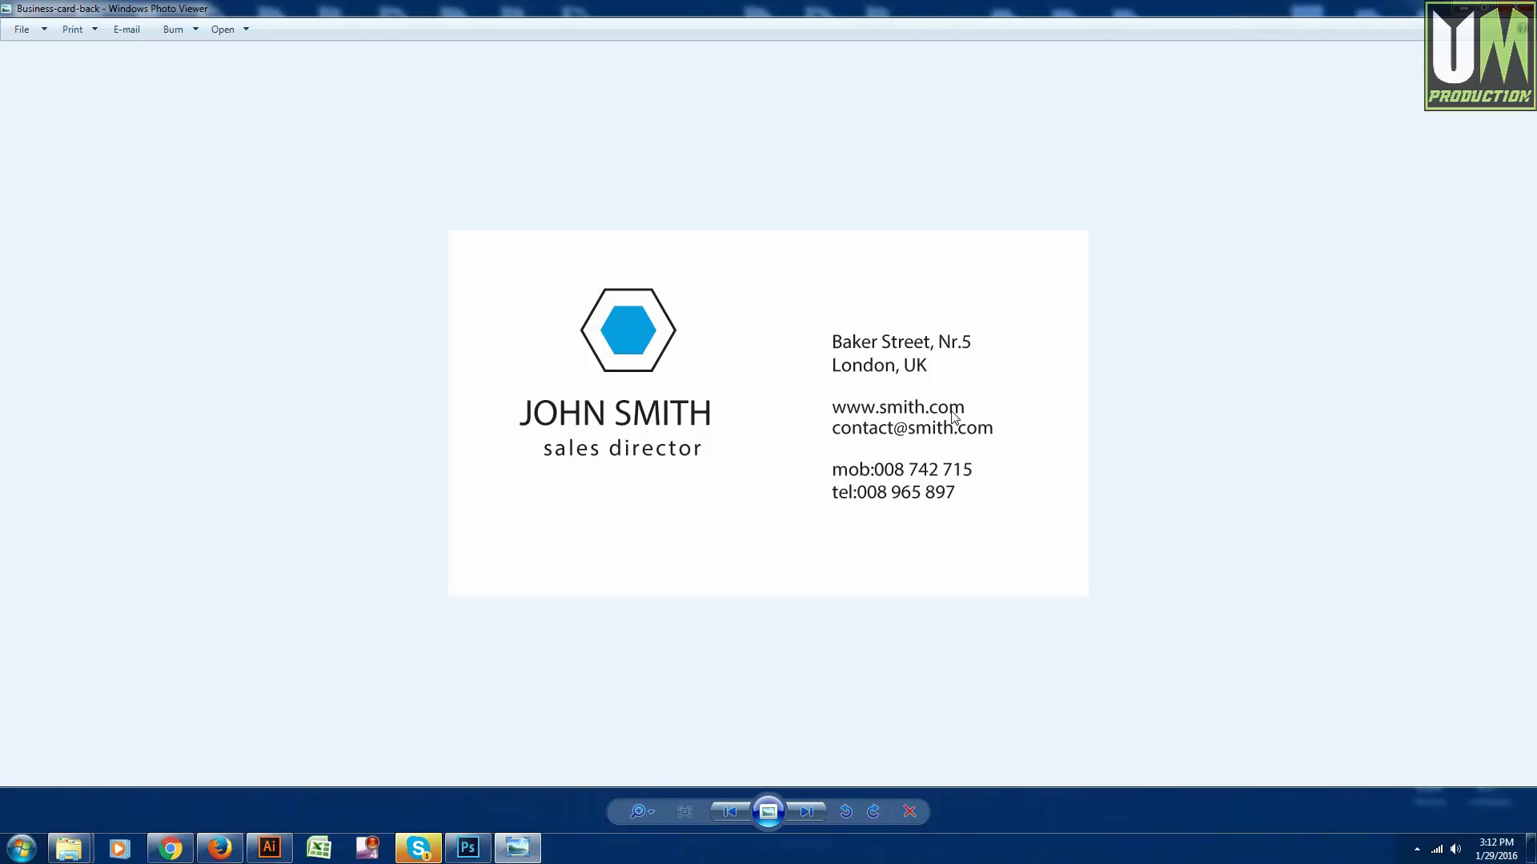
key(Right)
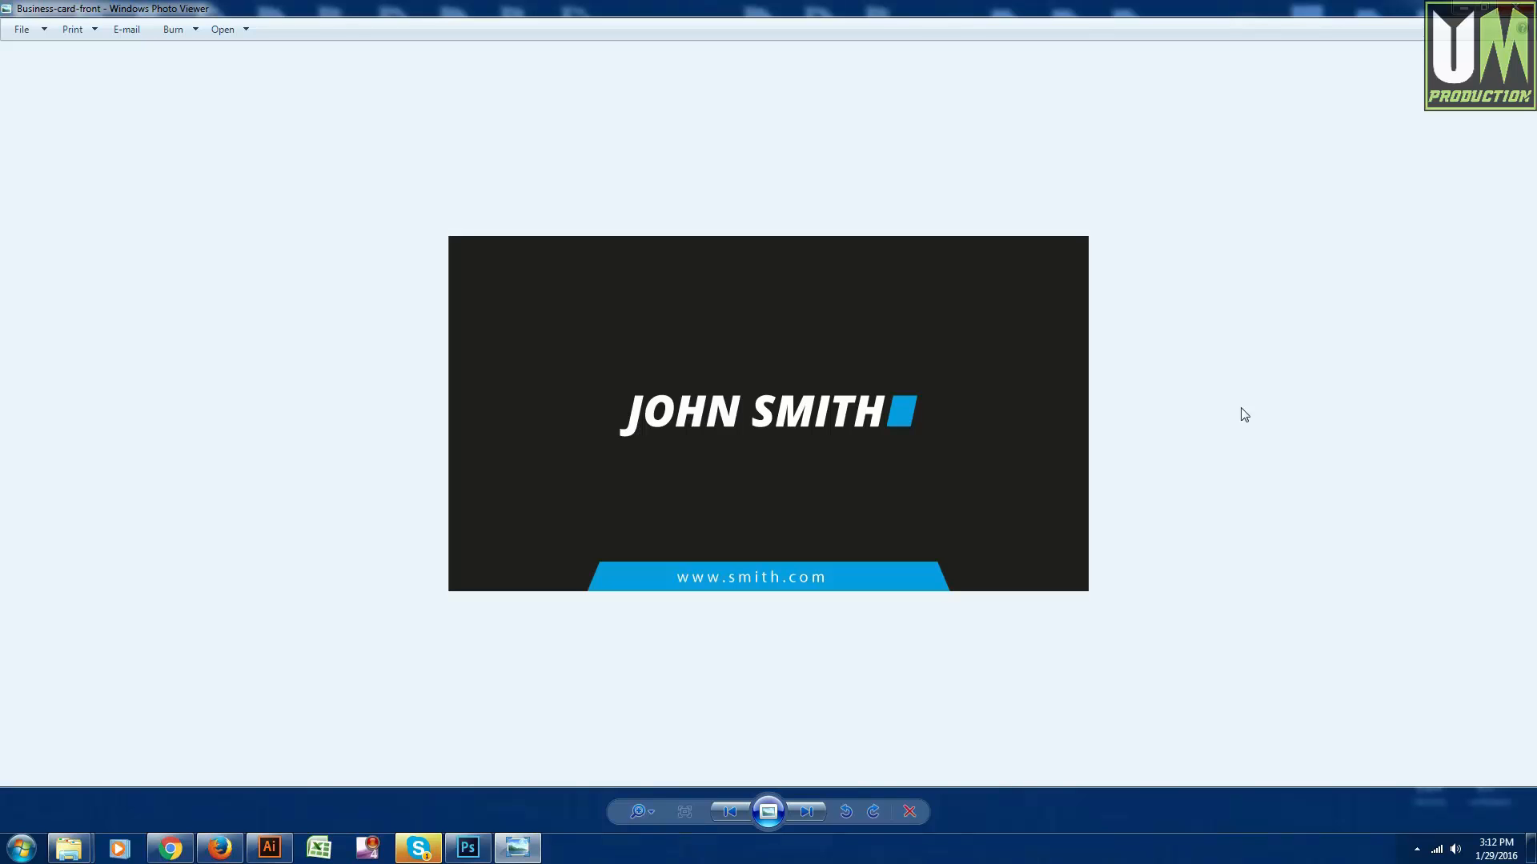
key(Escape)
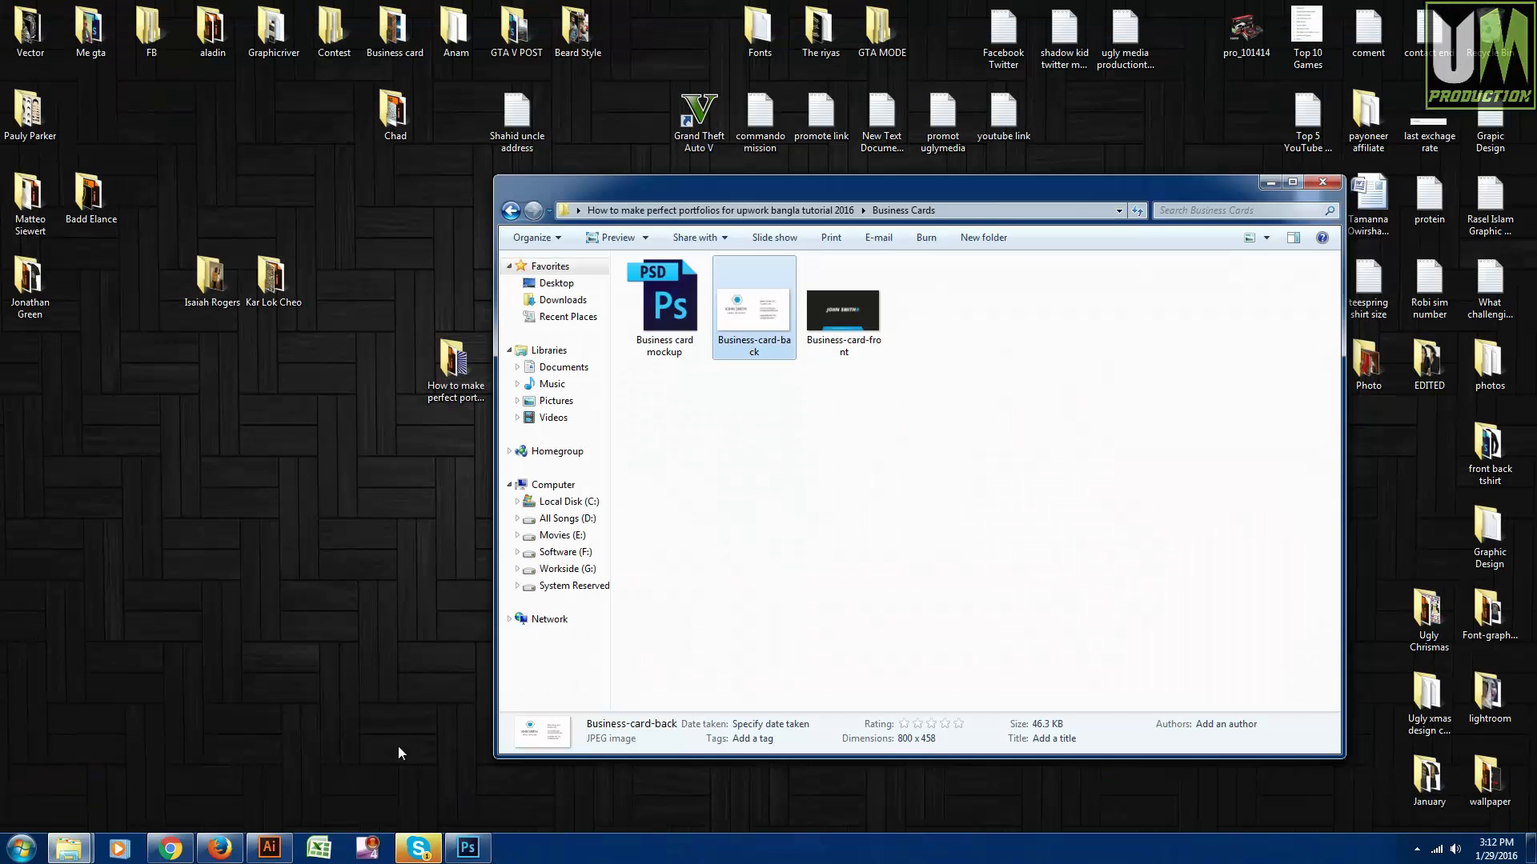
click(468, 849)
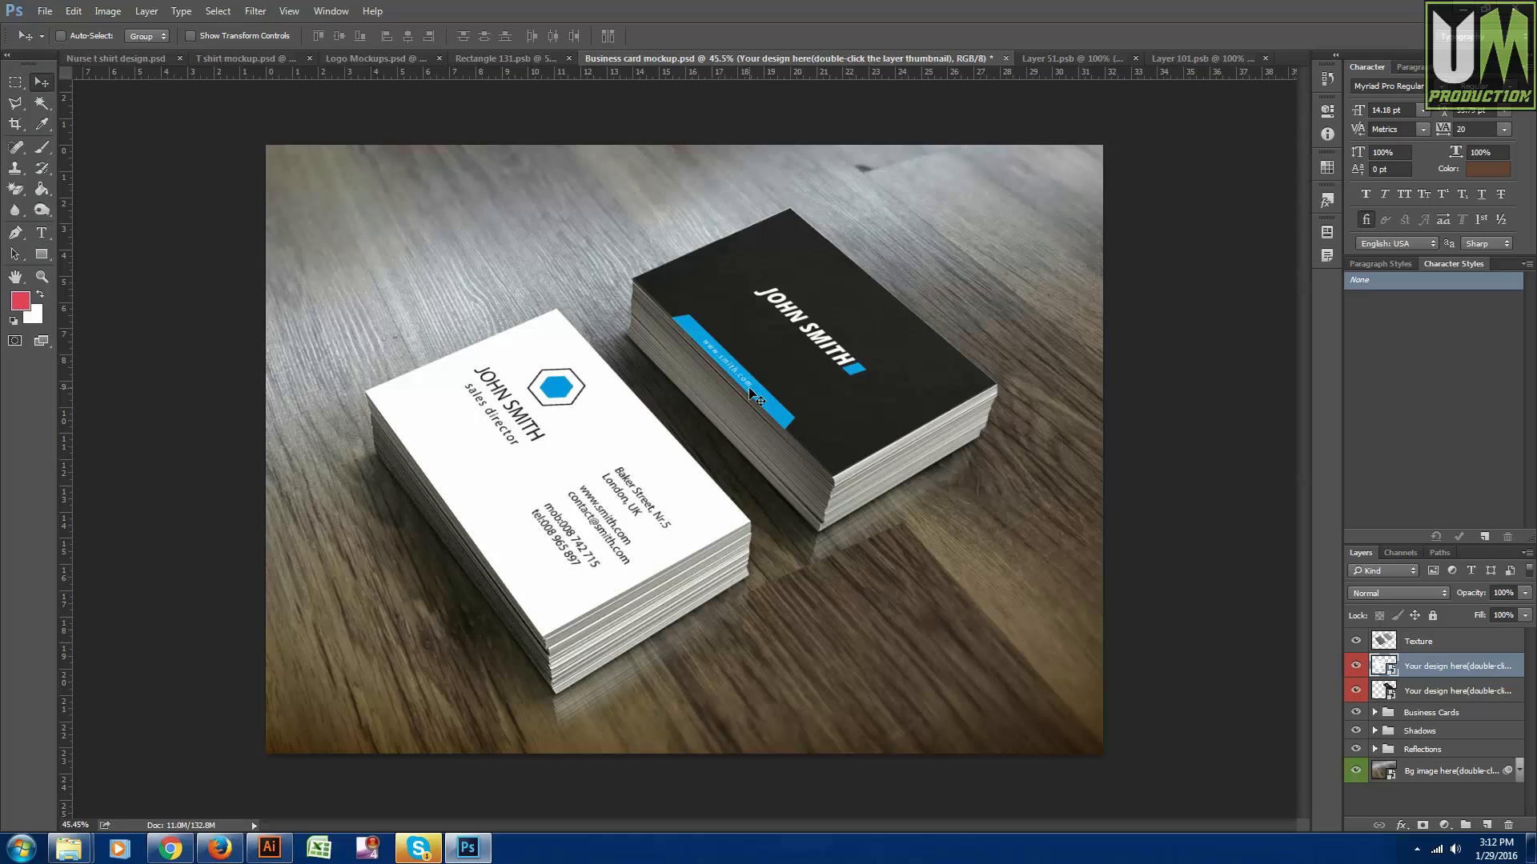
scroll(850, 365, down, 2)
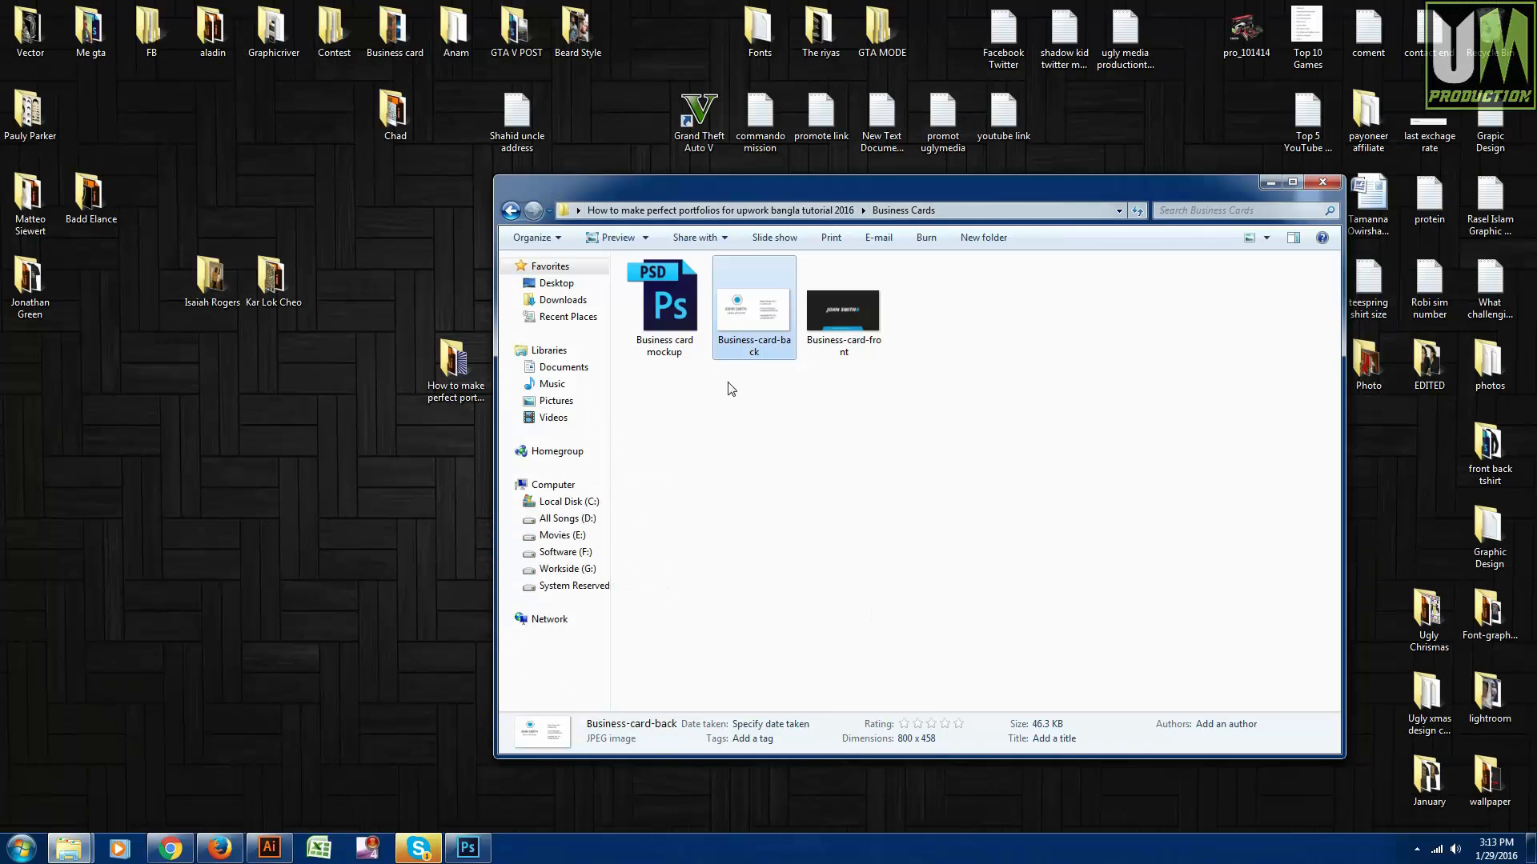
- Go up to the tutorial folder, open Z. Others mockups, and view the web mockups and flyer mockup images
key(BackSpace)
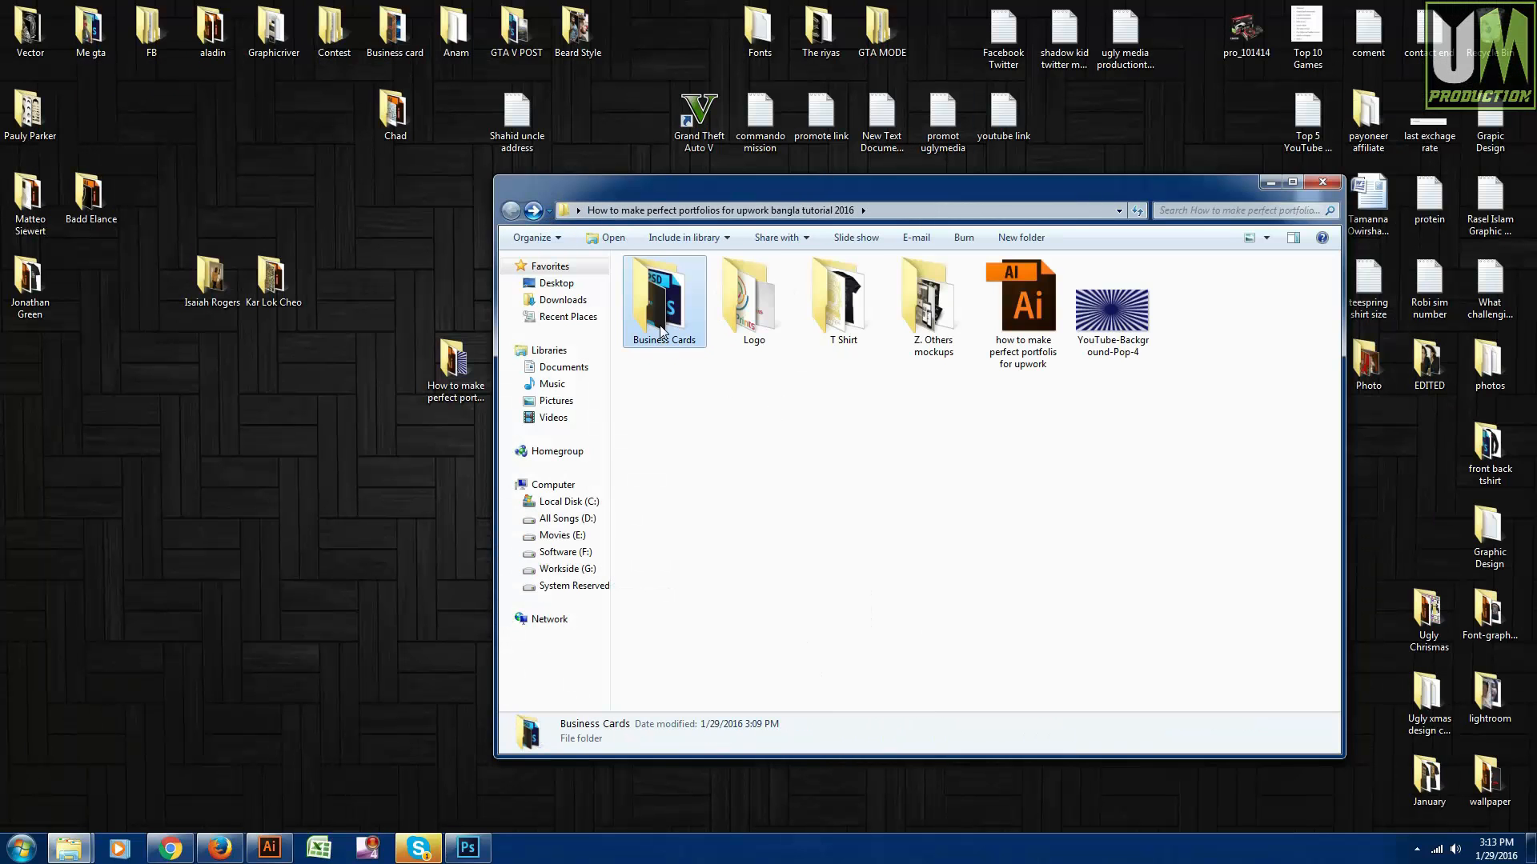
click(868, 310)
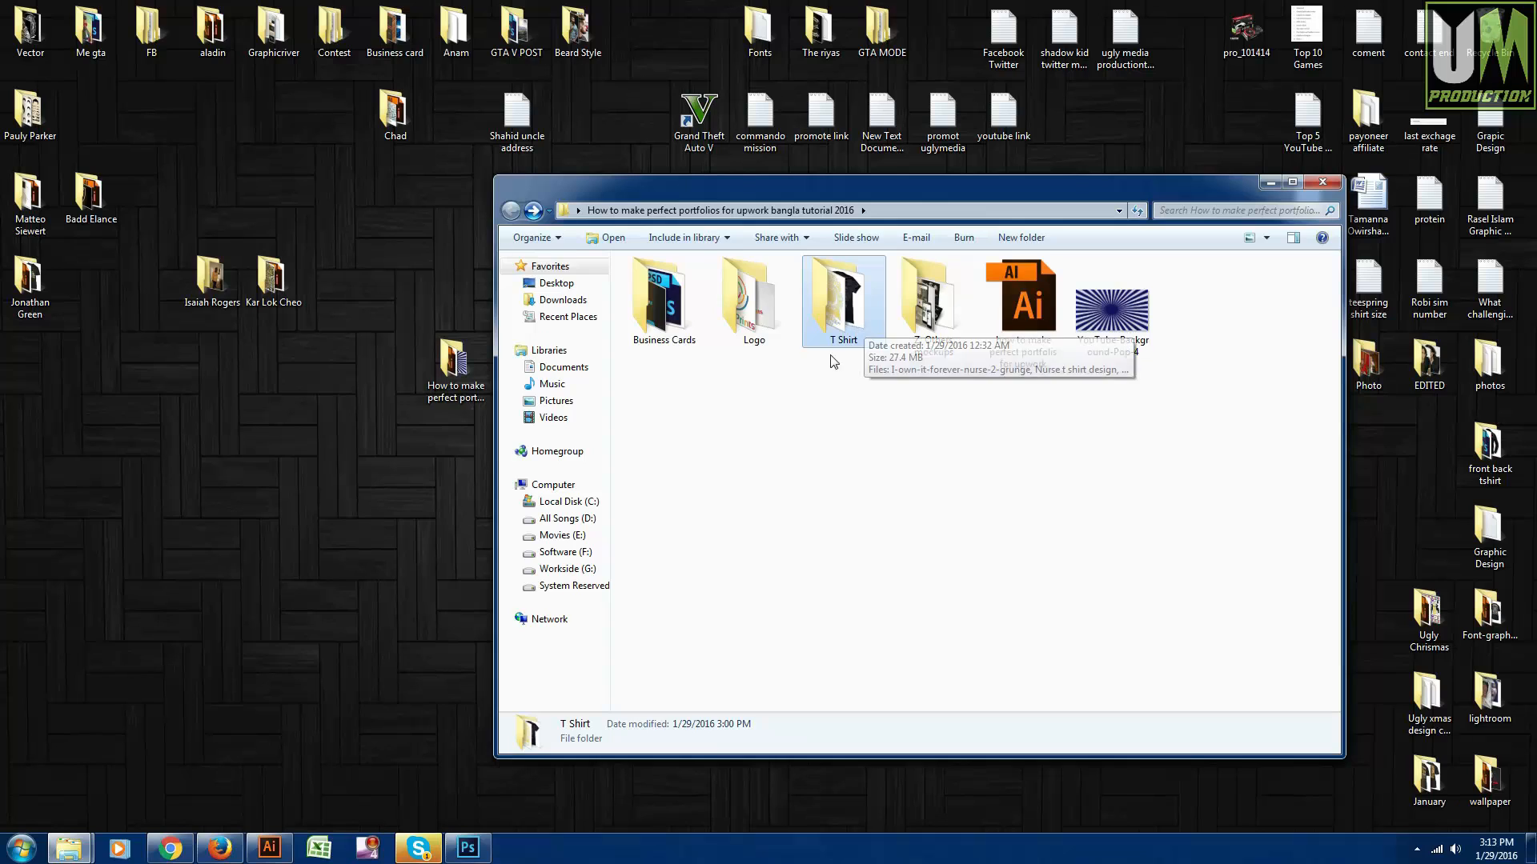
click(752, 328)
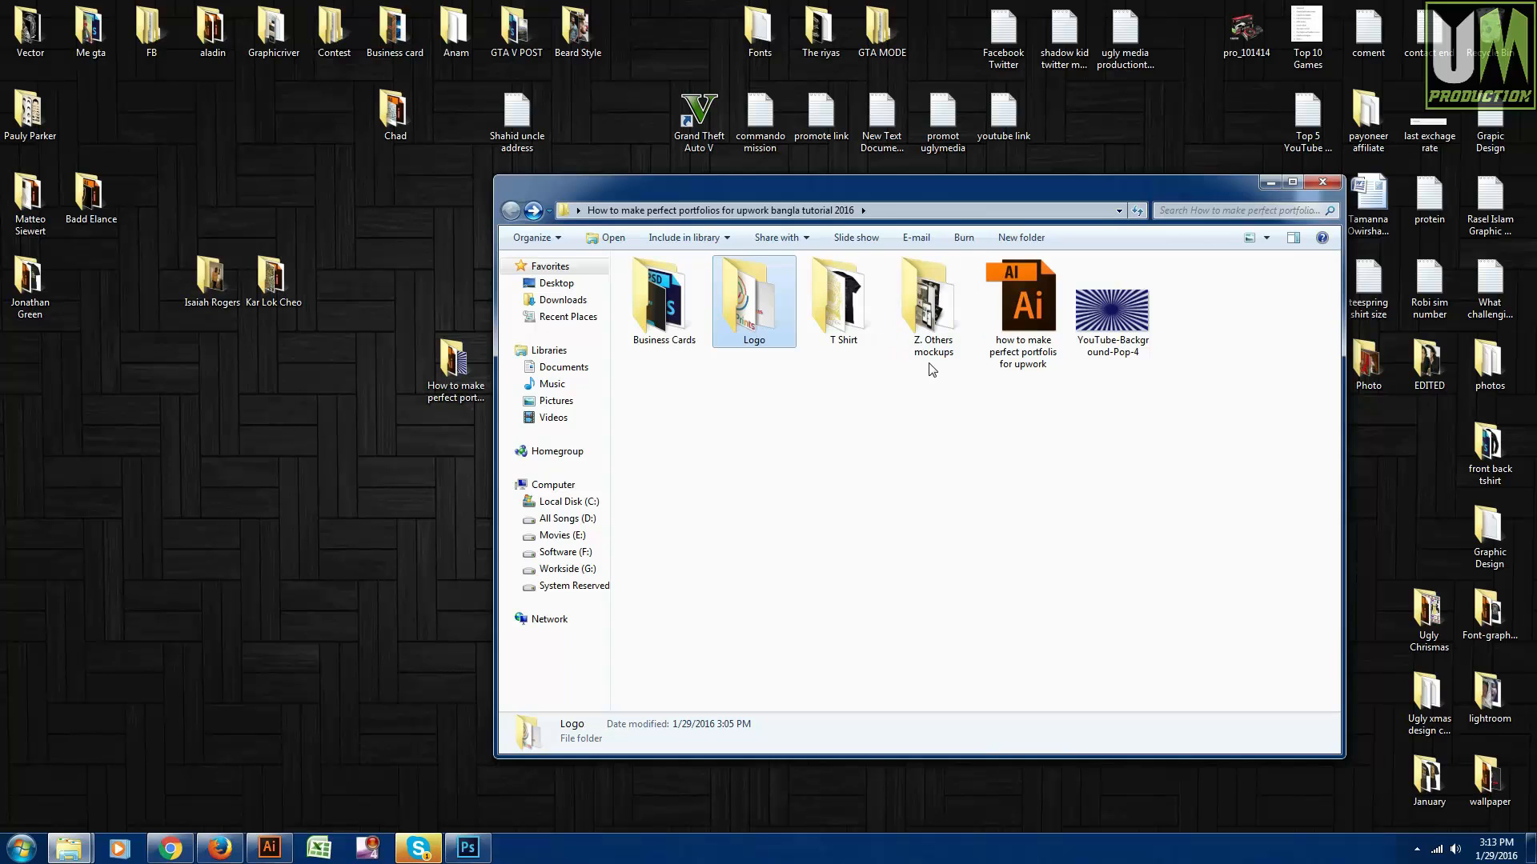
double_click(933, 336)
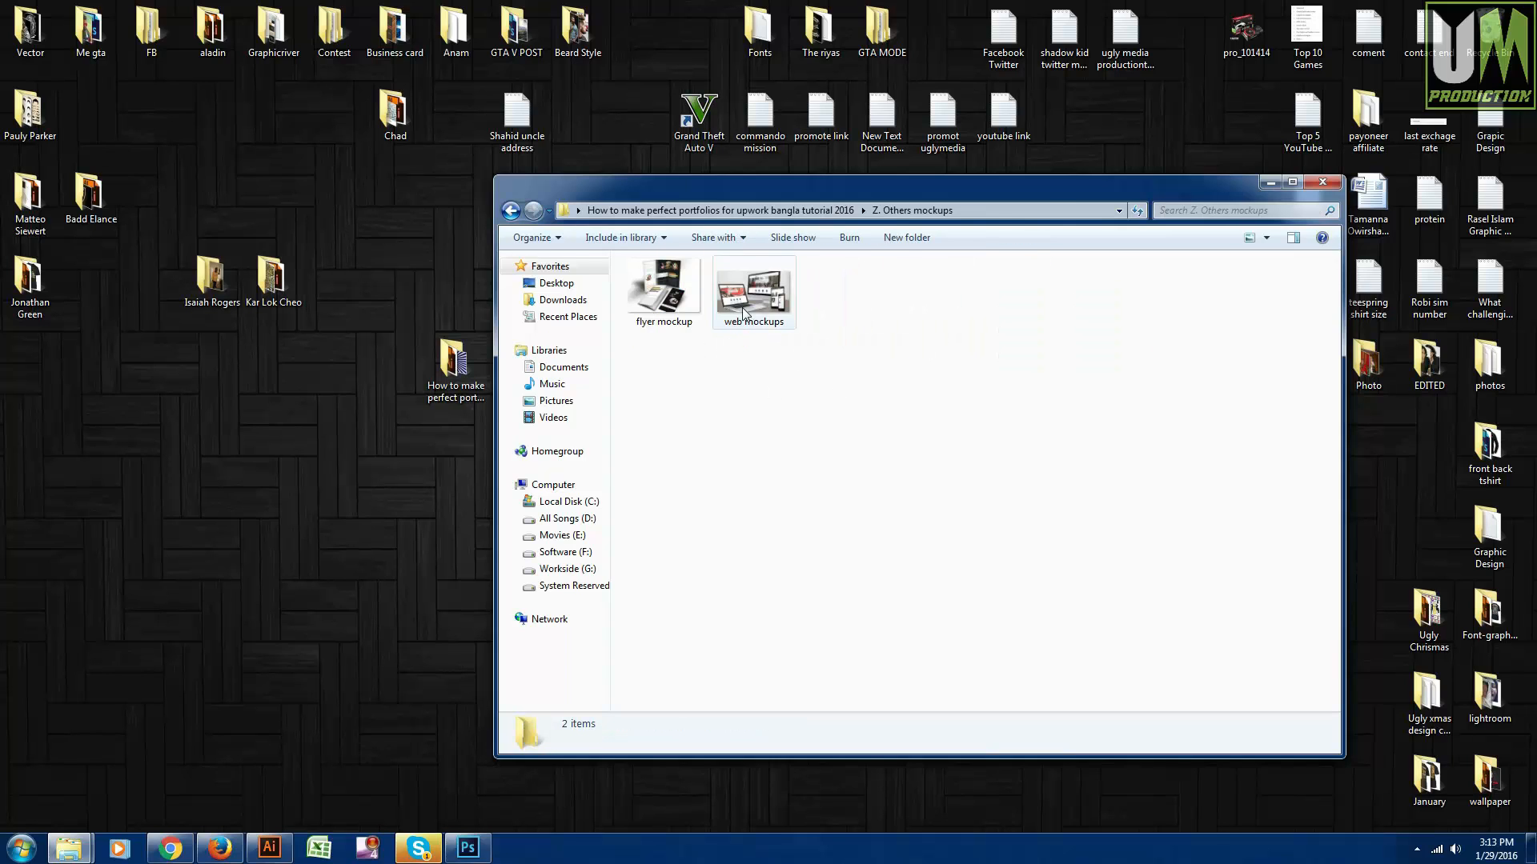
double_click(745, 311)
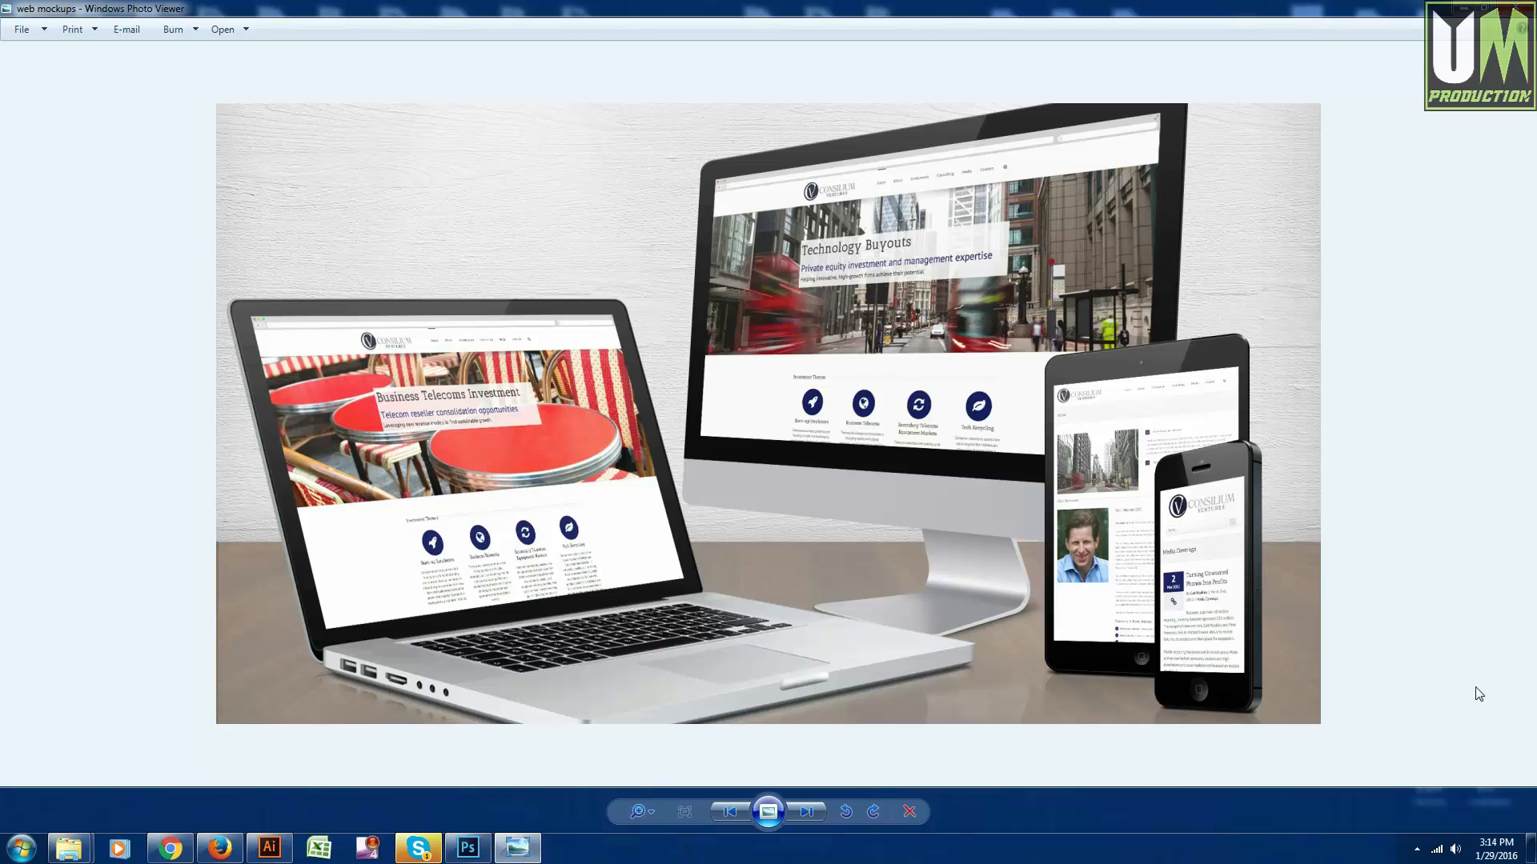
key(Left)
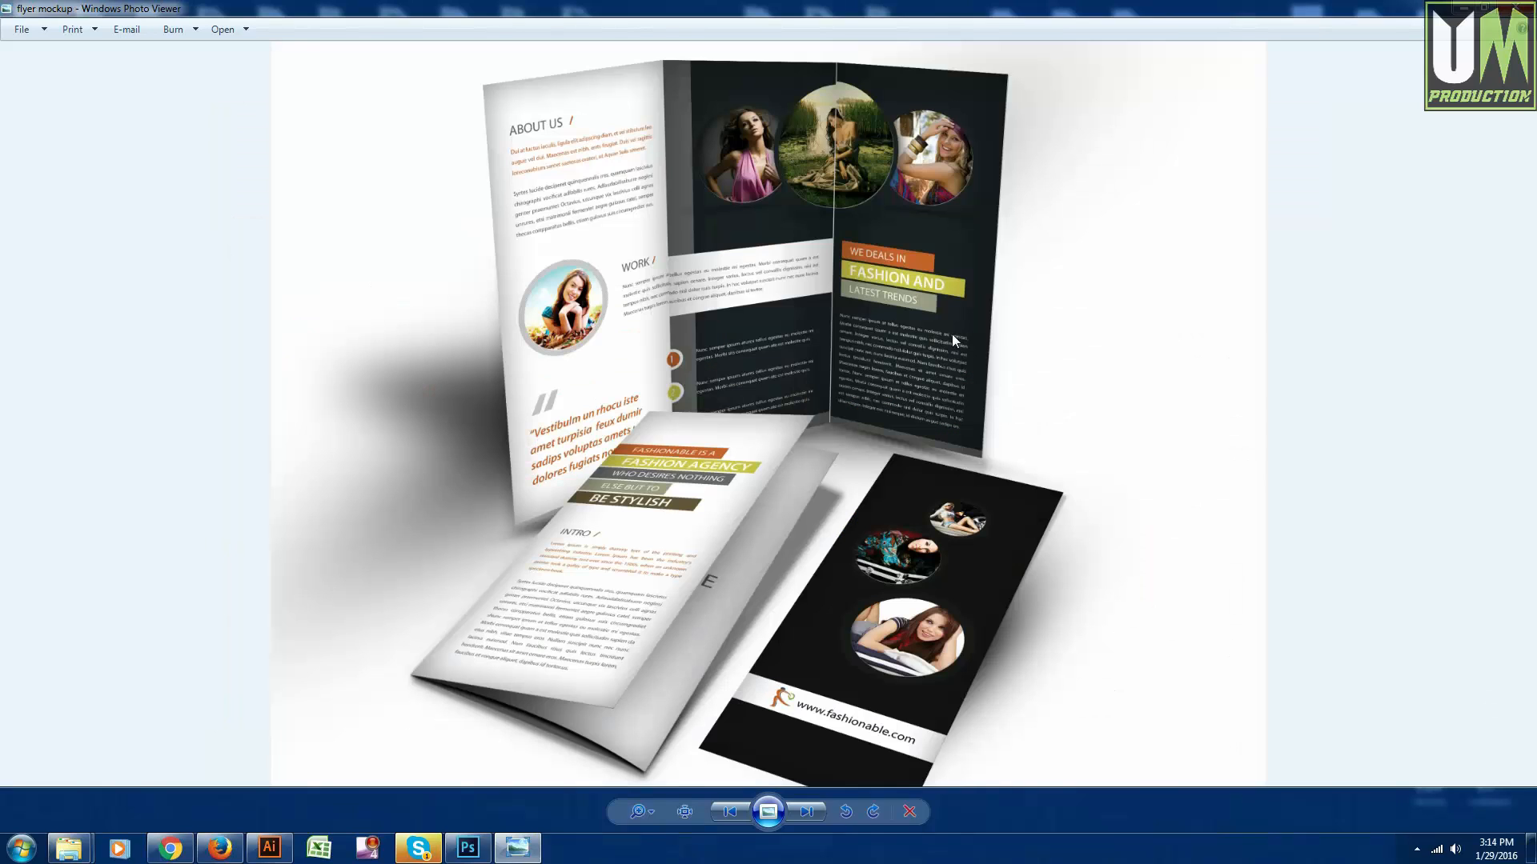